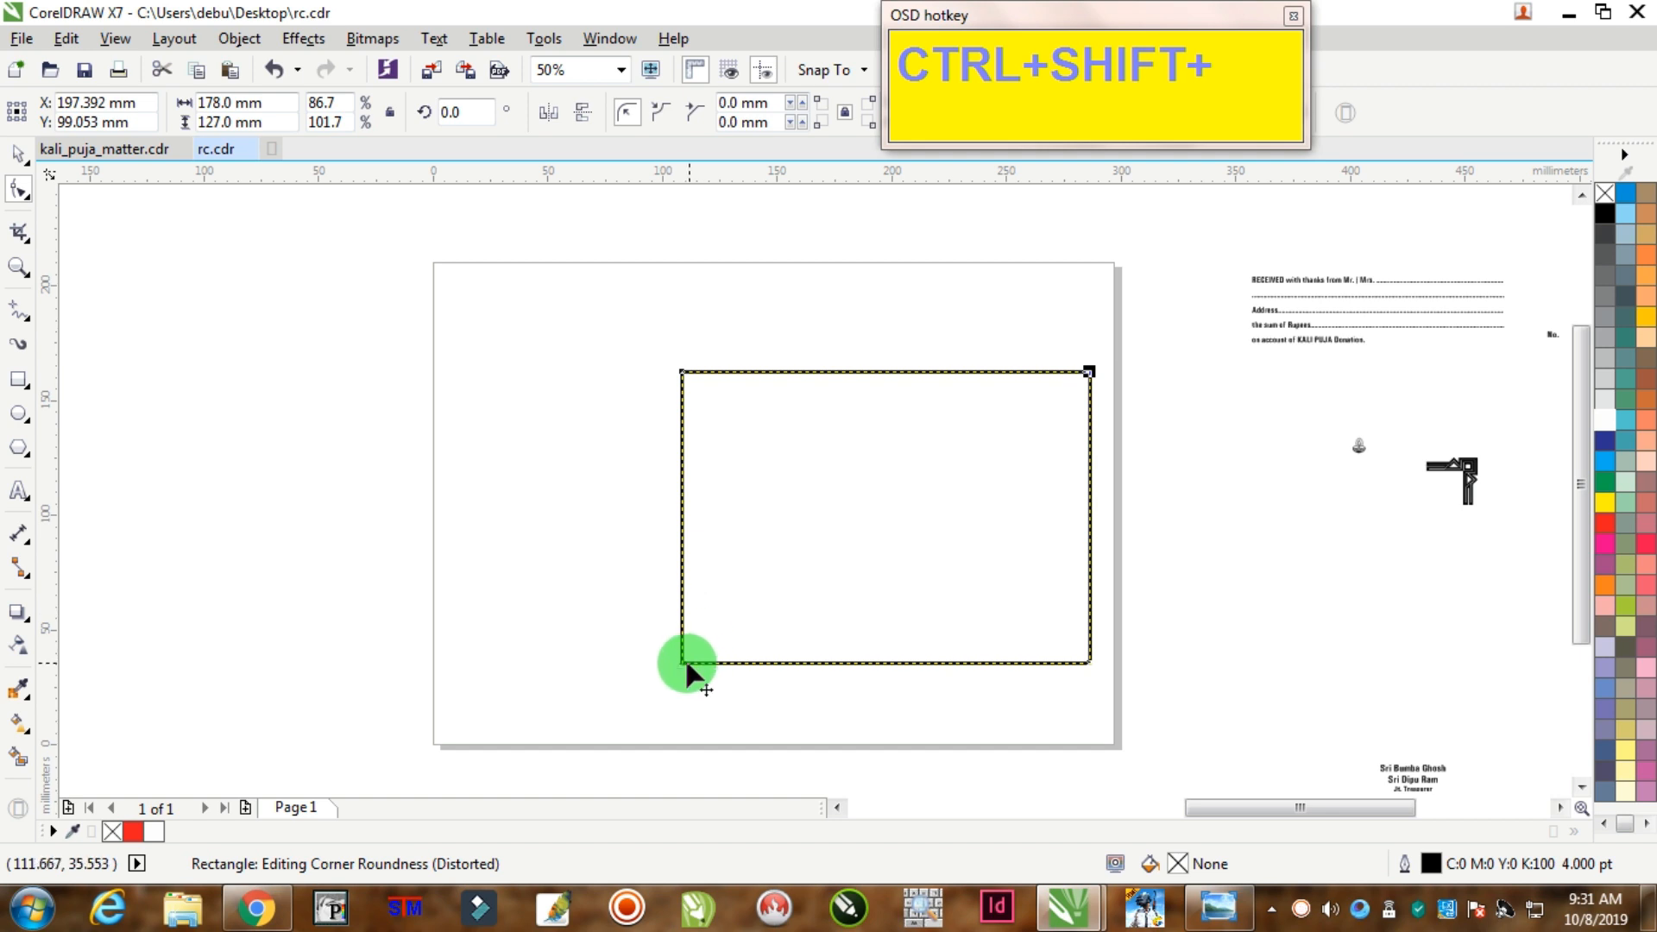
# Step: Round the top-right and bottom-left corners to 30.163 mm and set the ornament on the top-right corner
pyautogui.keyDown('shift'); pyautogui.click(1090, 374); pyautogui.keyUp('shift')
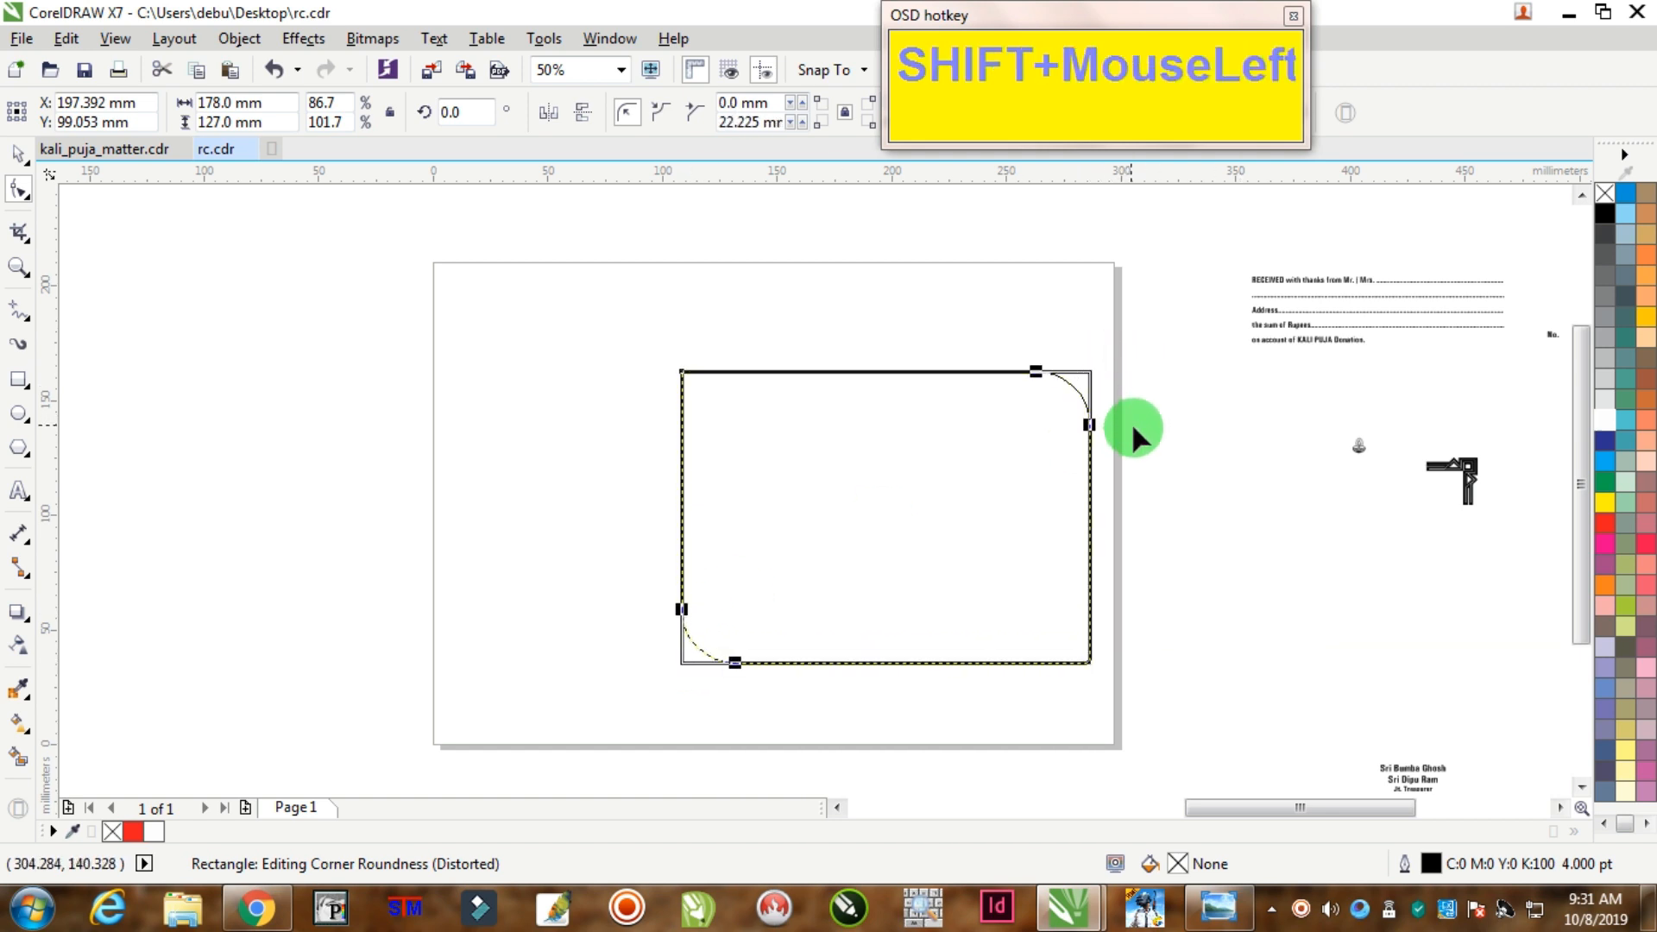
pyautogui.moveTo(1136, 428); pyautogui.dragTo(1141, 431)
pyautogui.click(18, 153)
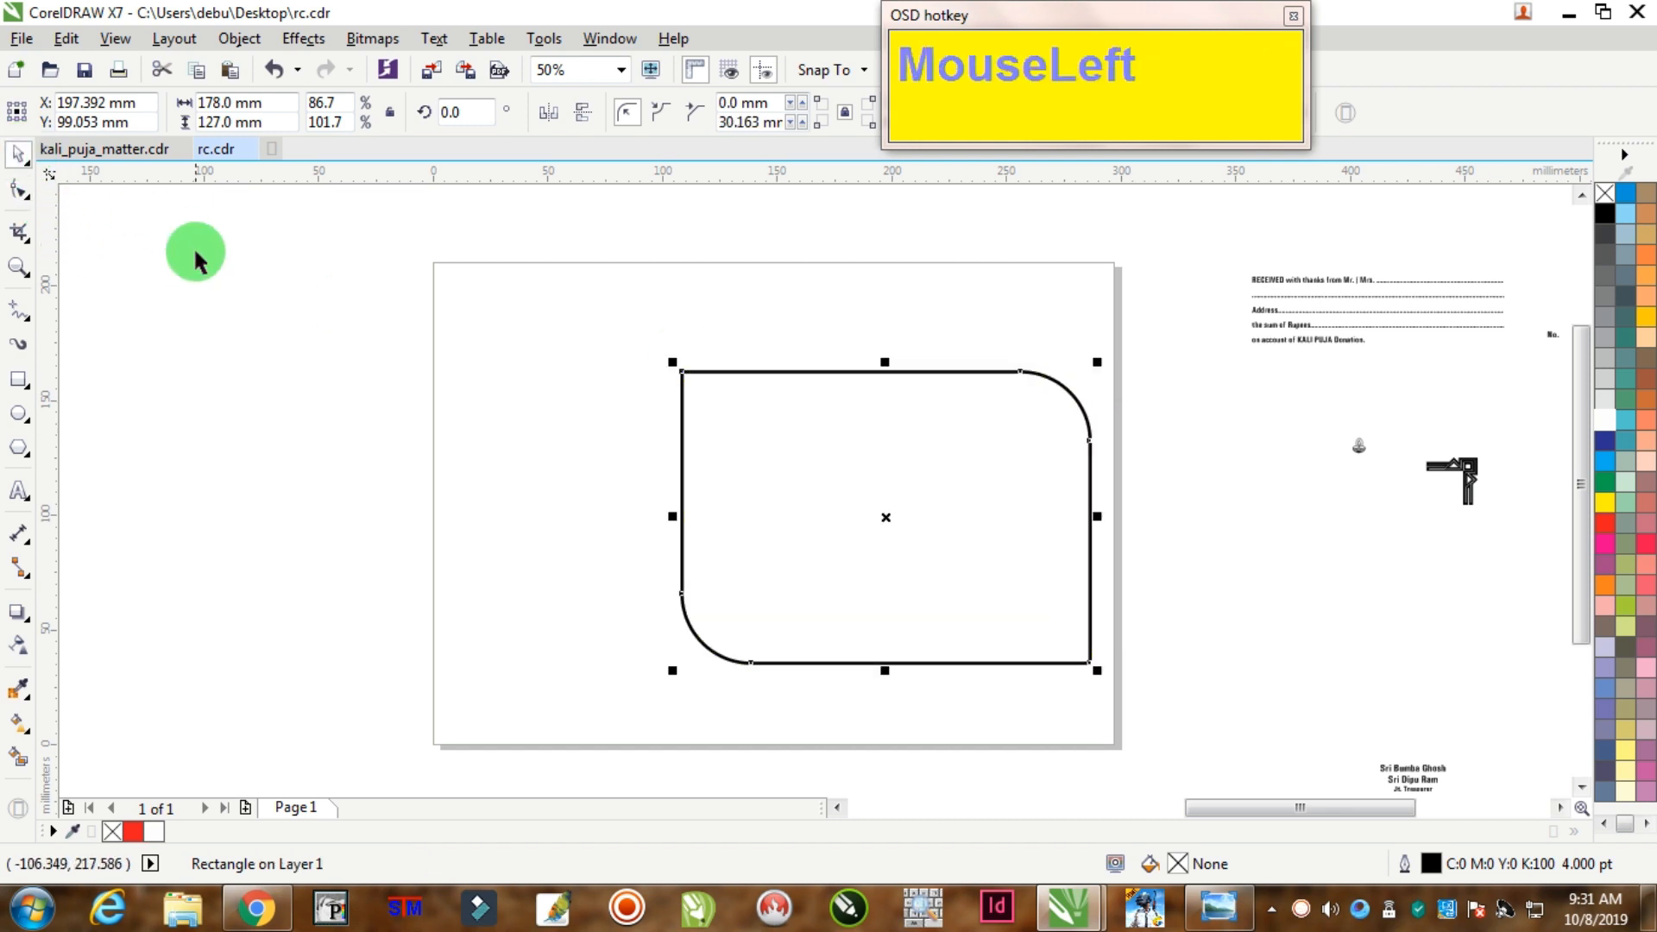
pyautogui.click(1362, 421)
pyautogui.moveTo(1467, 491); pyautogui.dragTo(1079, 398)
# Step: Fill the rounded rectangle with white
pyautogui.scroll(2, 1079, 398)
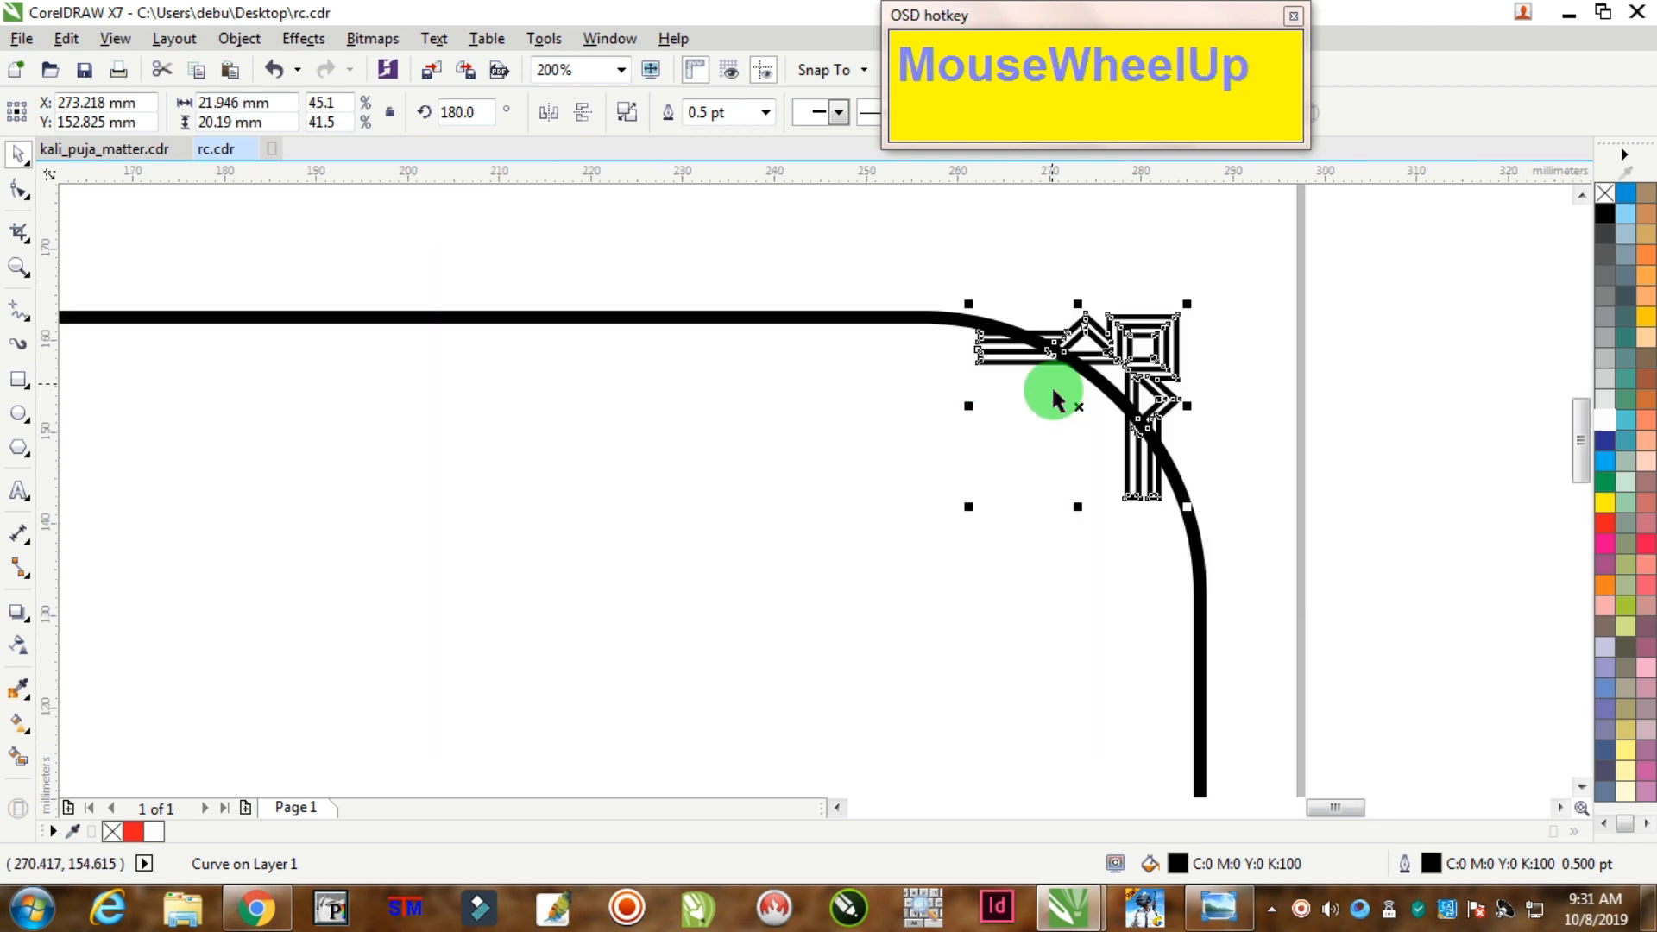
pyautogui.click(902, 321)
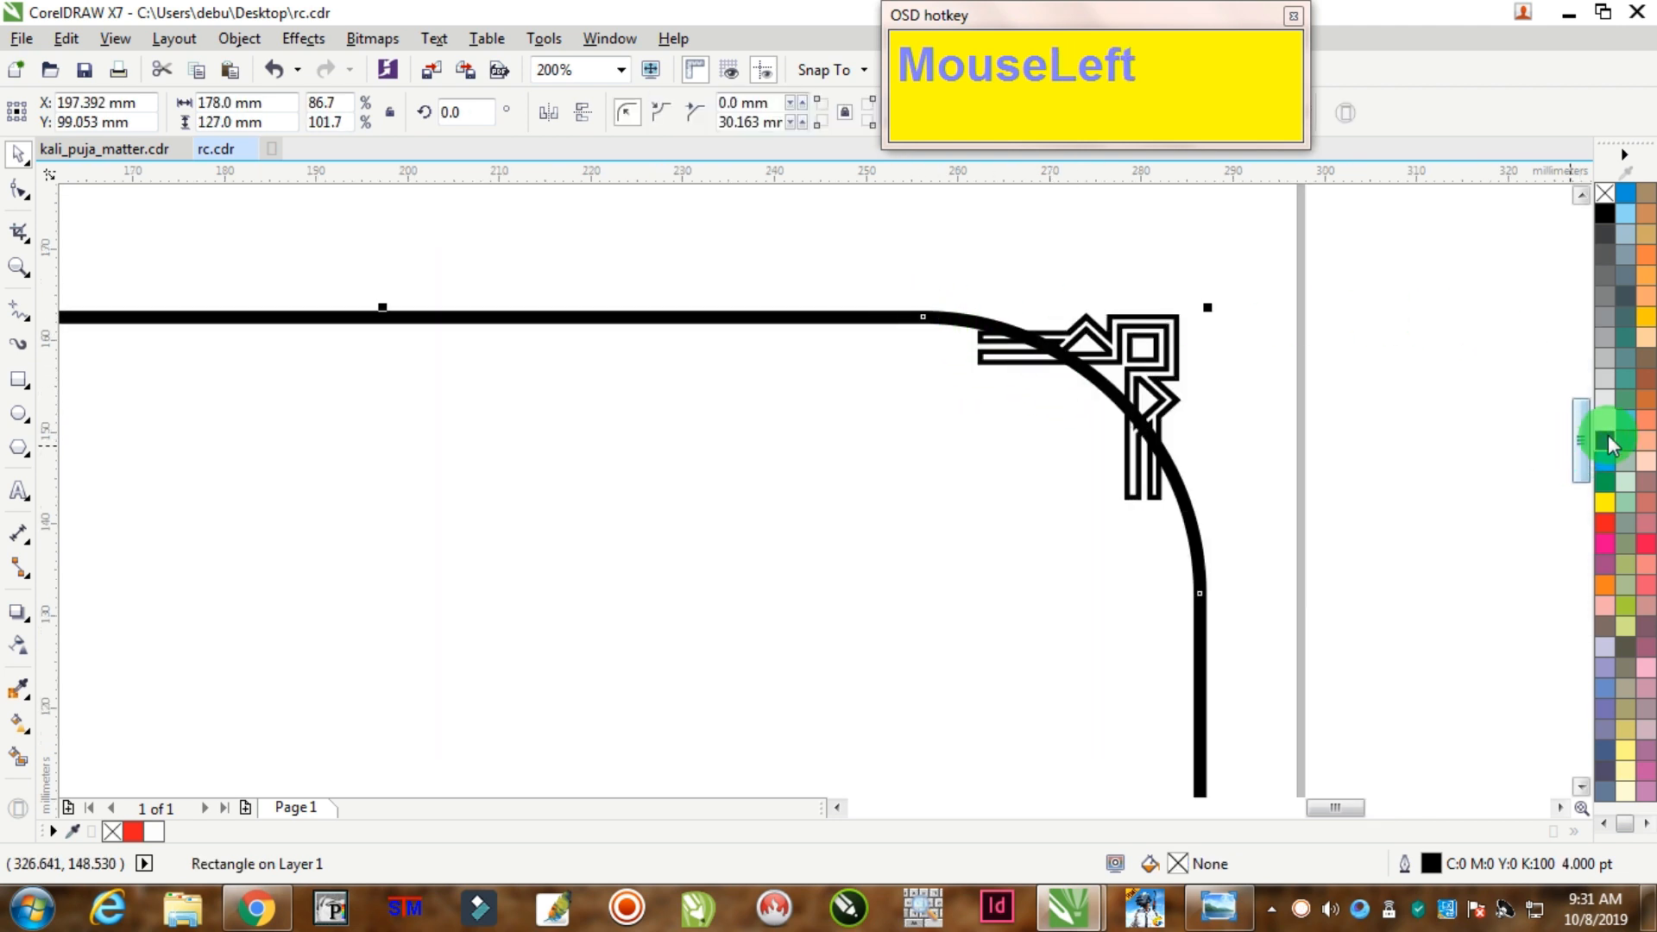
pyautogui.click(1601, 413)
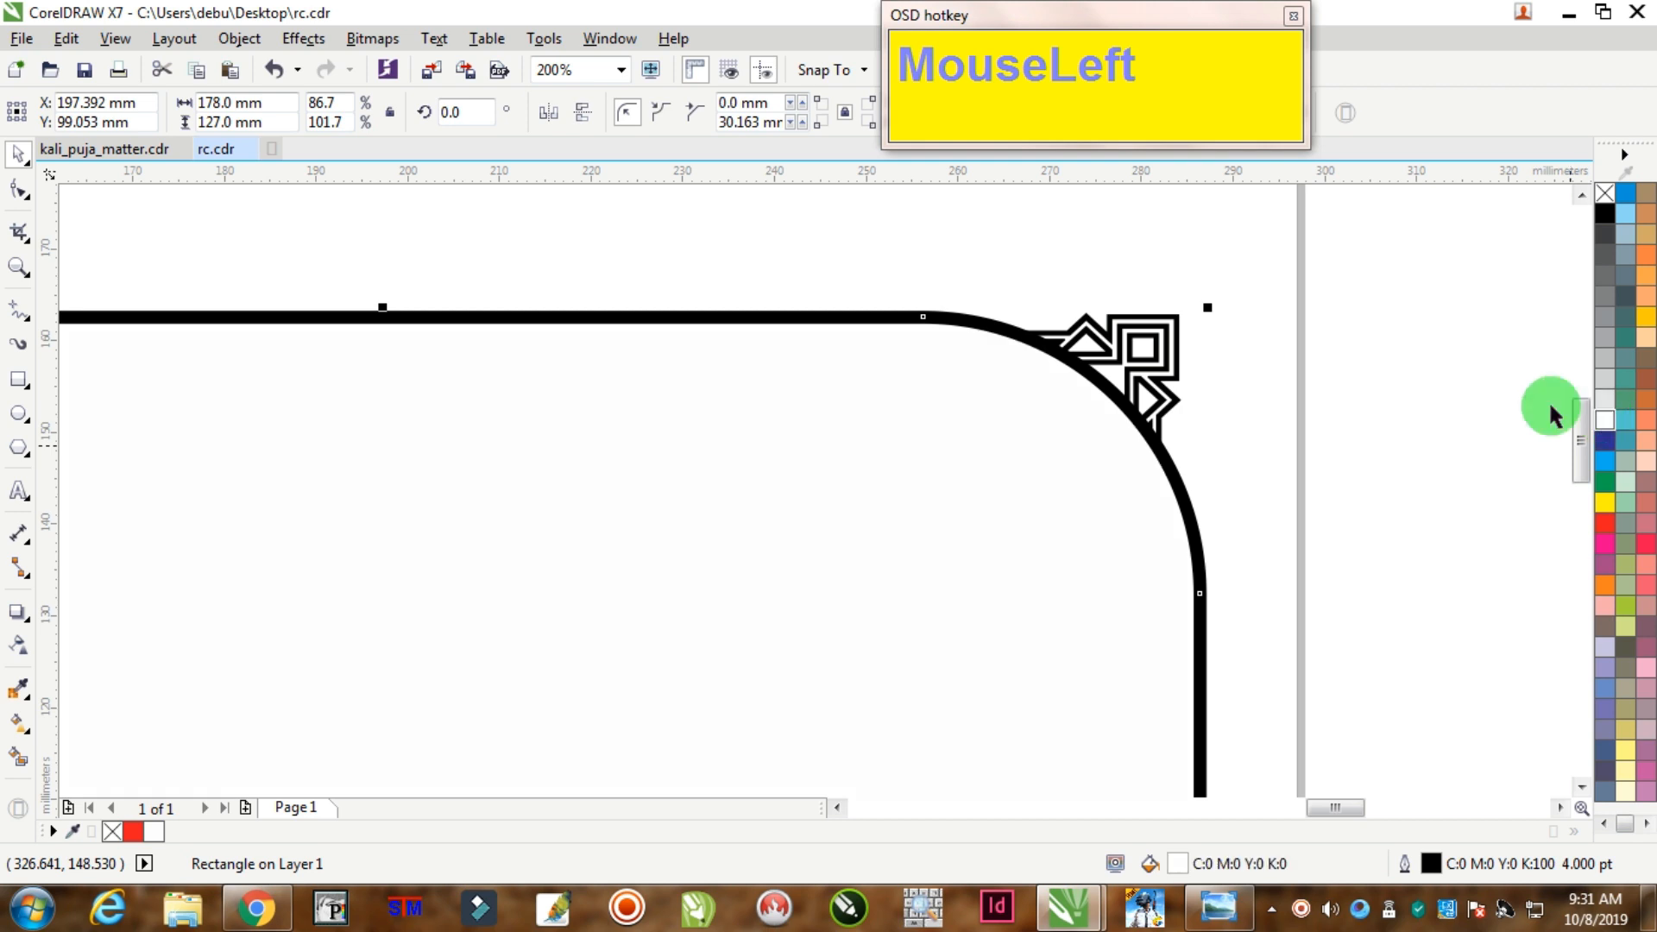
pyautogui.click(1290, 259)
# Step: Add a horizontal guideline at the rectangle's top edge and tuck the ornament into the corner
pyautogui.moveTo(1370, 252)
pyautogui.mouseDown()
pyautogui.moveTo(1389, 311)
pyautogui.moveTo(1405, 81)
pyautogui.mouseUp()
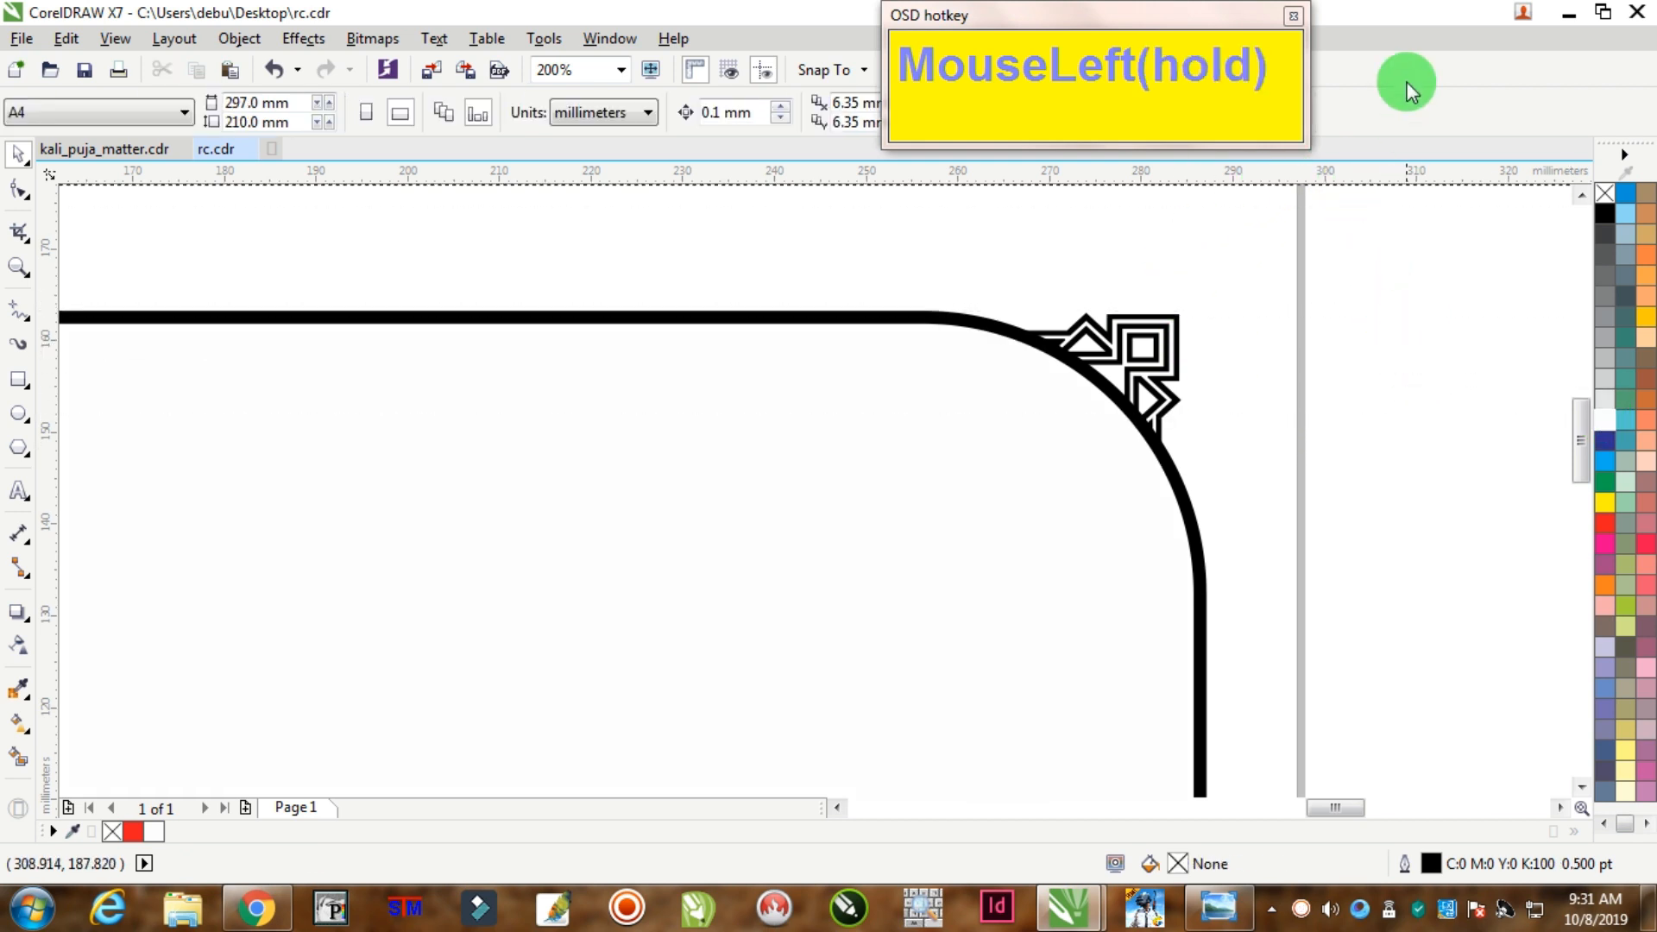
pyautogui.scroll(-2, 870, 447)
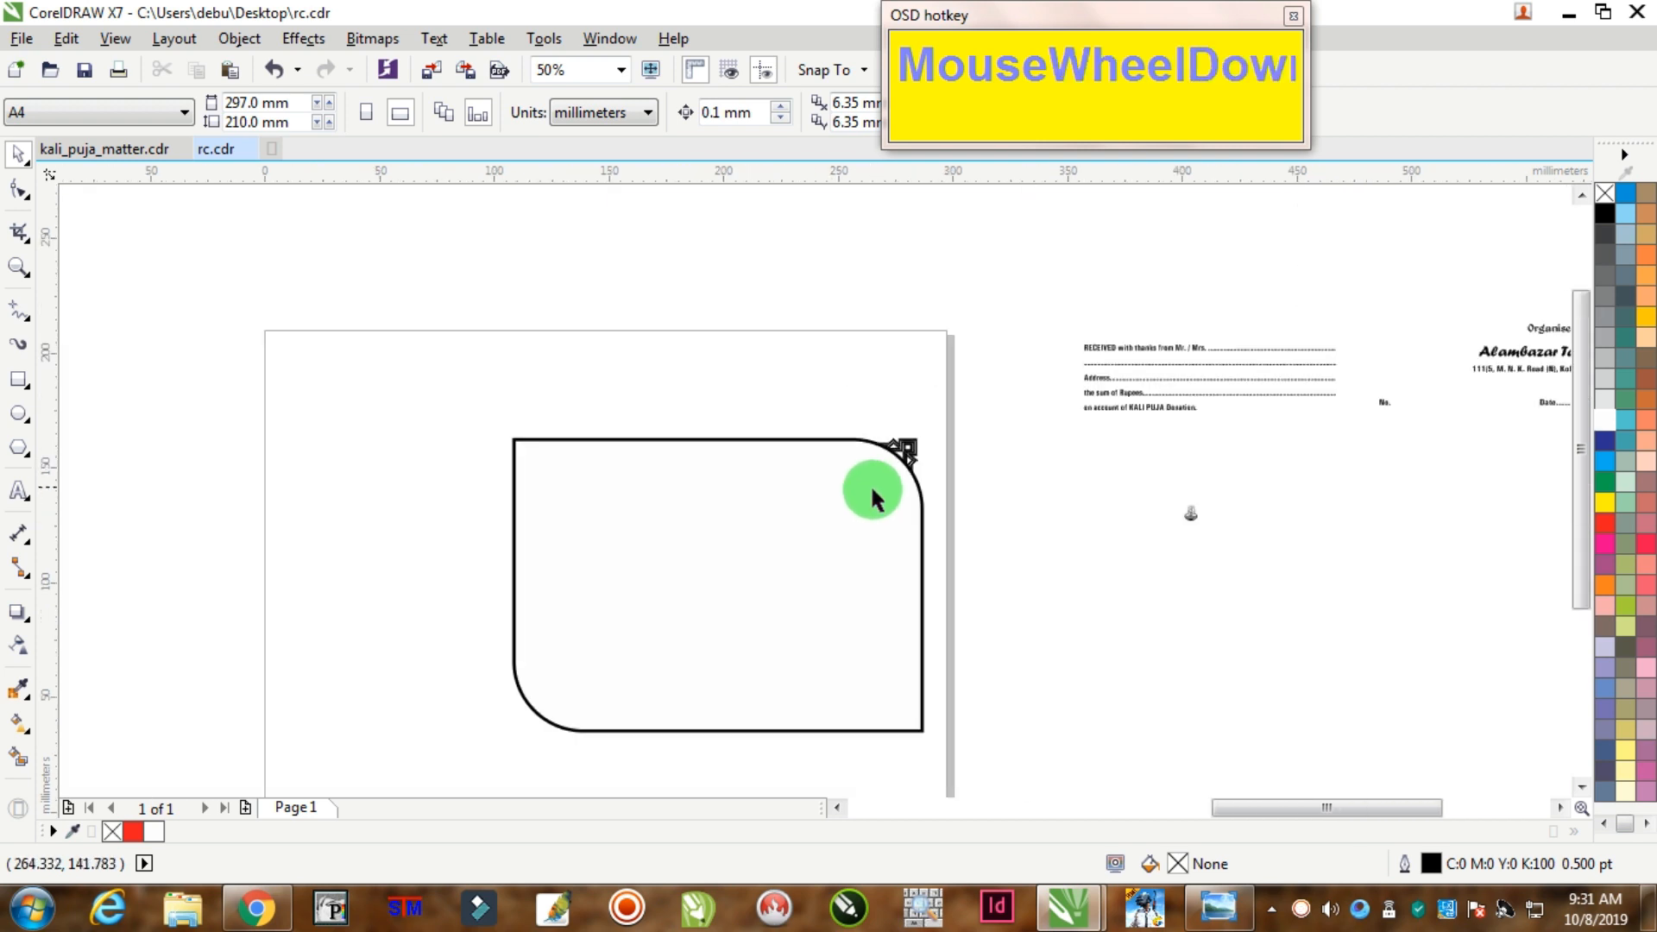
pyautogui.scroll(1, 718, 604)
pyautogui.click(1097, 293)
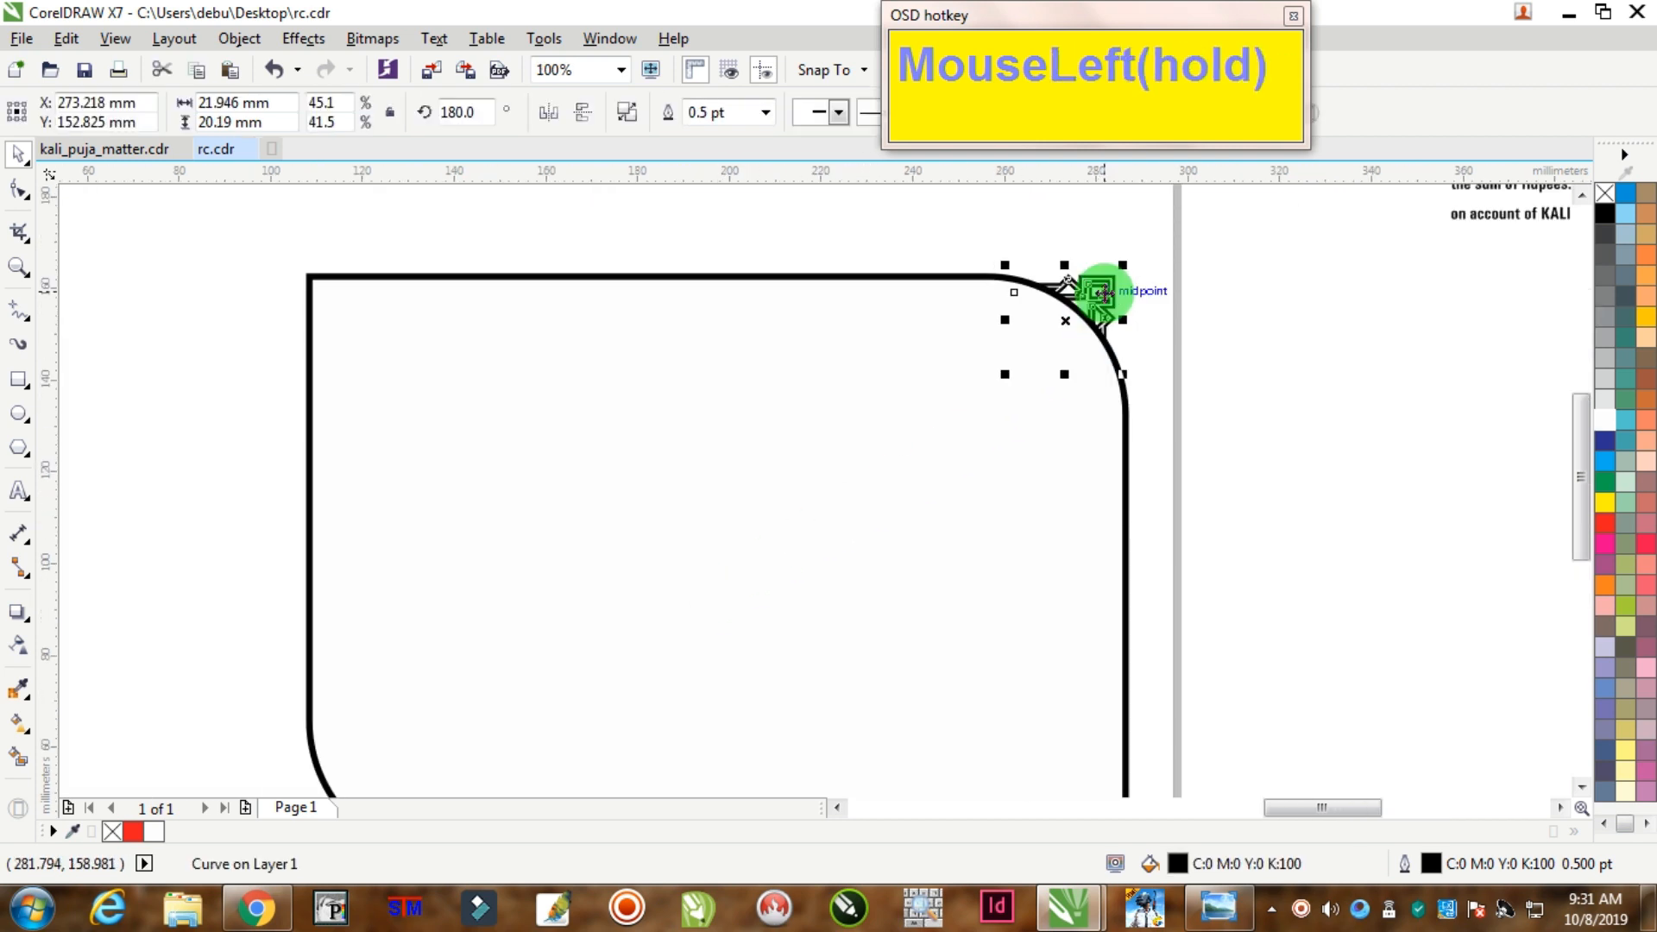
pyautogui.scroll(2, 1100, 297)
pyautogui.moveTo(1101, 302); pyautogui.dragTo(1131, 327)
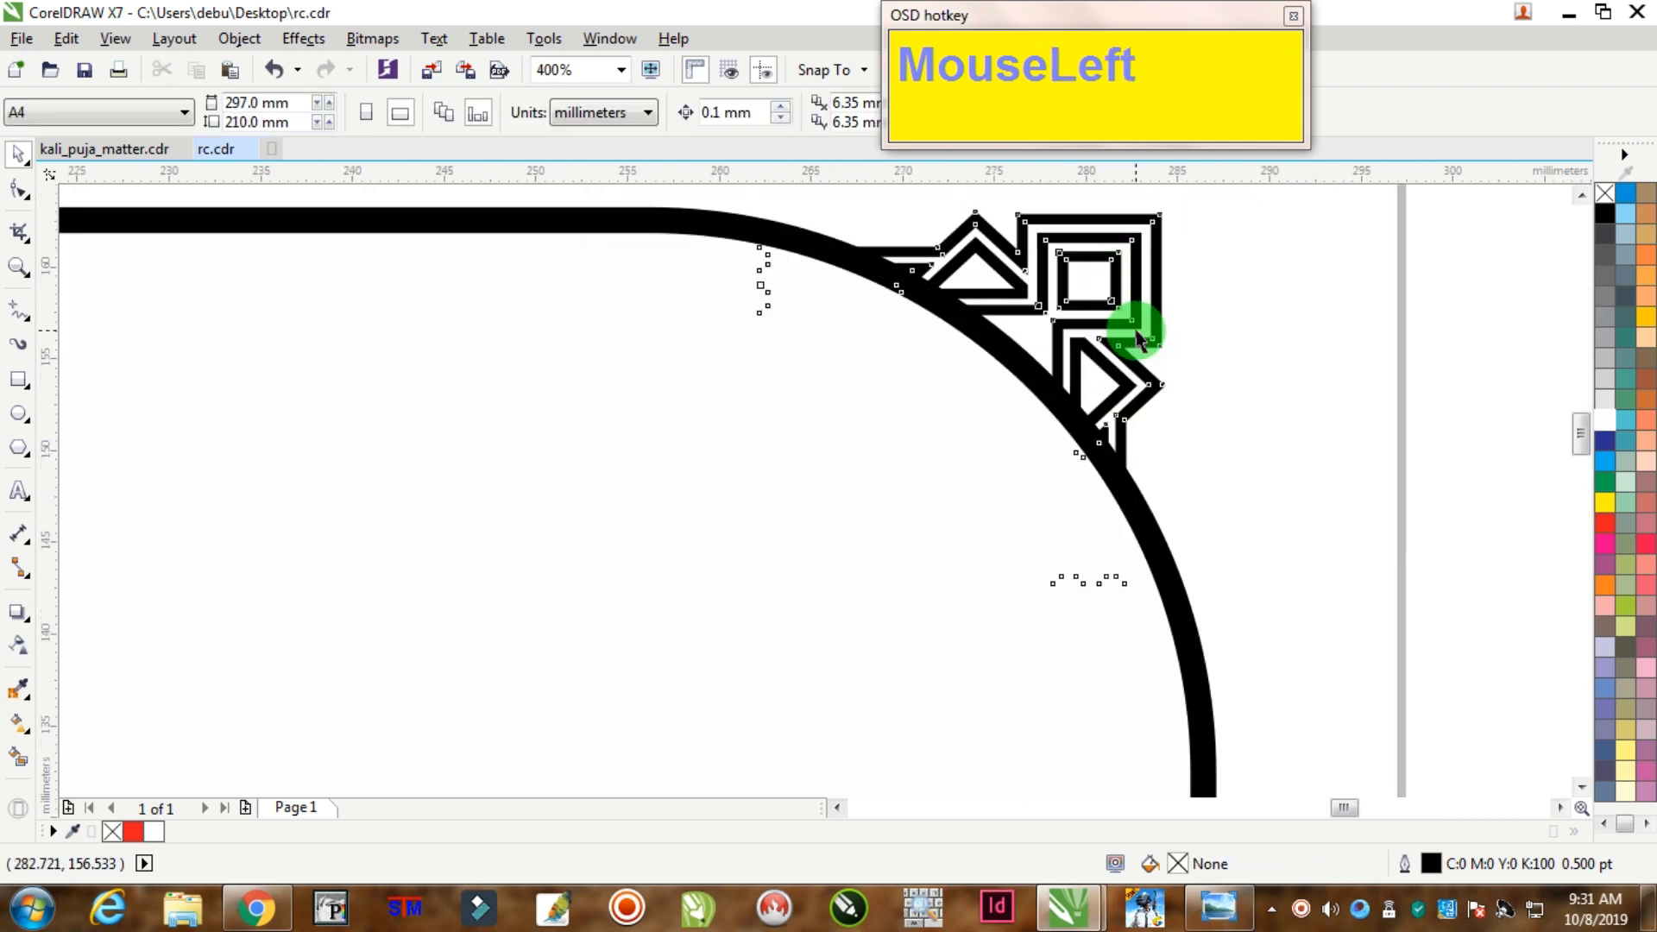
pyautogui.moveTo(847, 185); pyautogui.dragTo(862, 221)
# Step: Drag the corner ornament toward the rectangle's bottom-left corner
pyautogui.scroll(-4, 1130, 346)
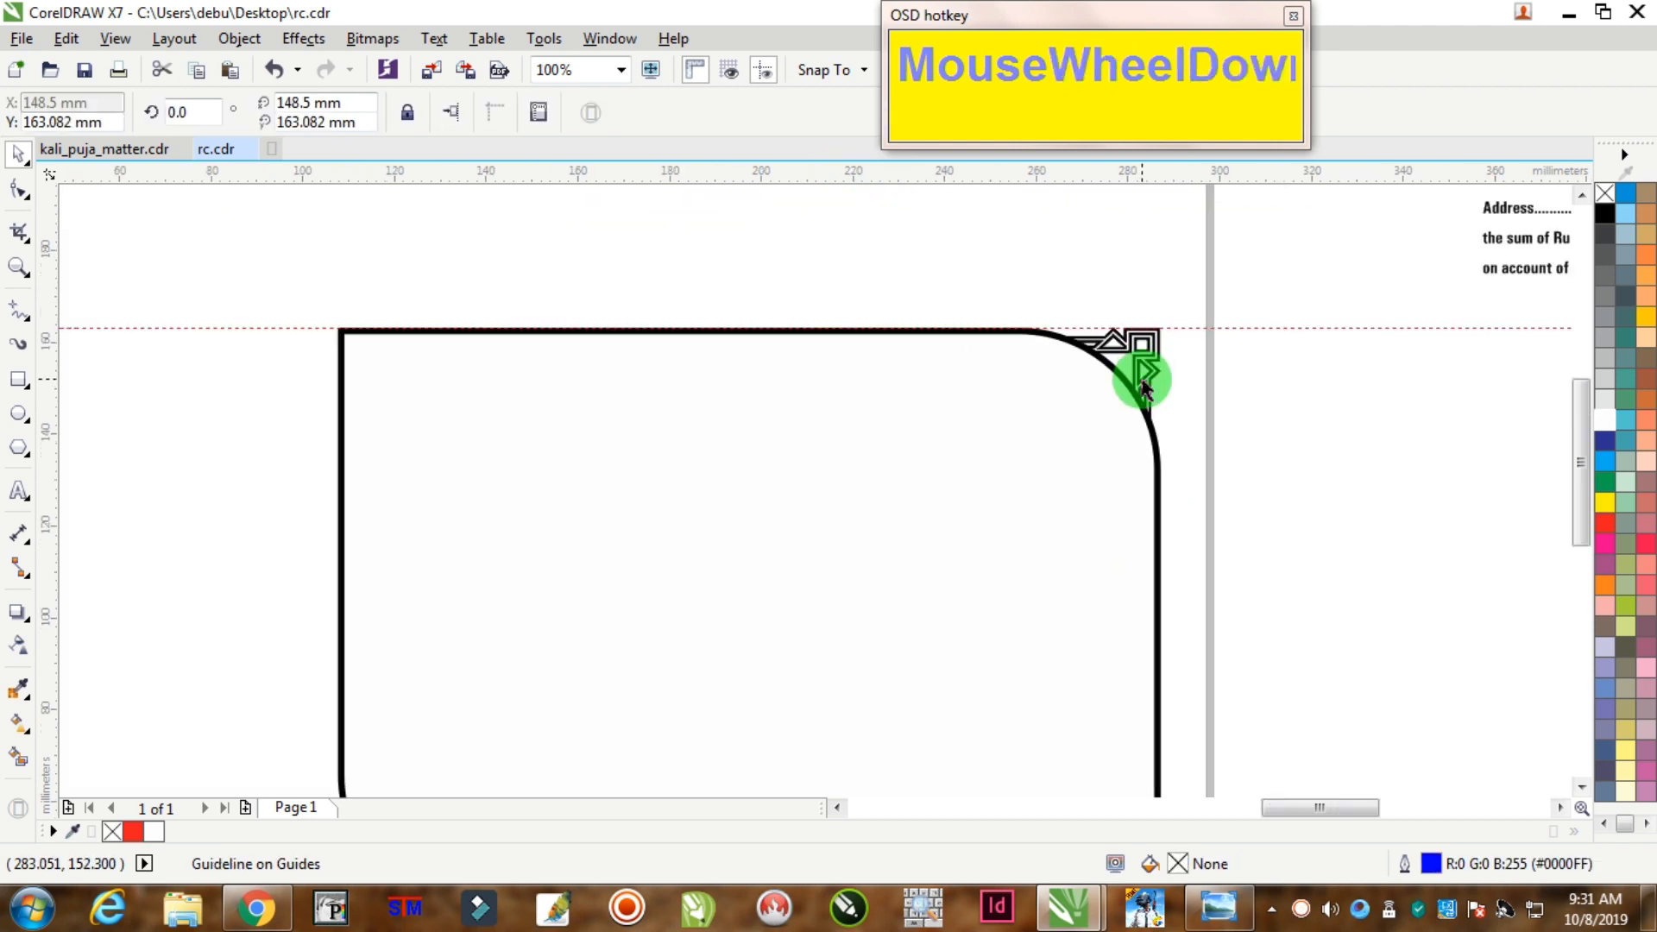
pyautogui.scroll(1, 1150, 418)
pyautogui.moveTo(1152, 324); pyautogui.dragTo(811, 570)
# Step: Drop a mirrored copy of the ornament into the bottom-left corner
pyautogui.rightClick(811, 569)
pyautogui.scroll(1, 811, 570)
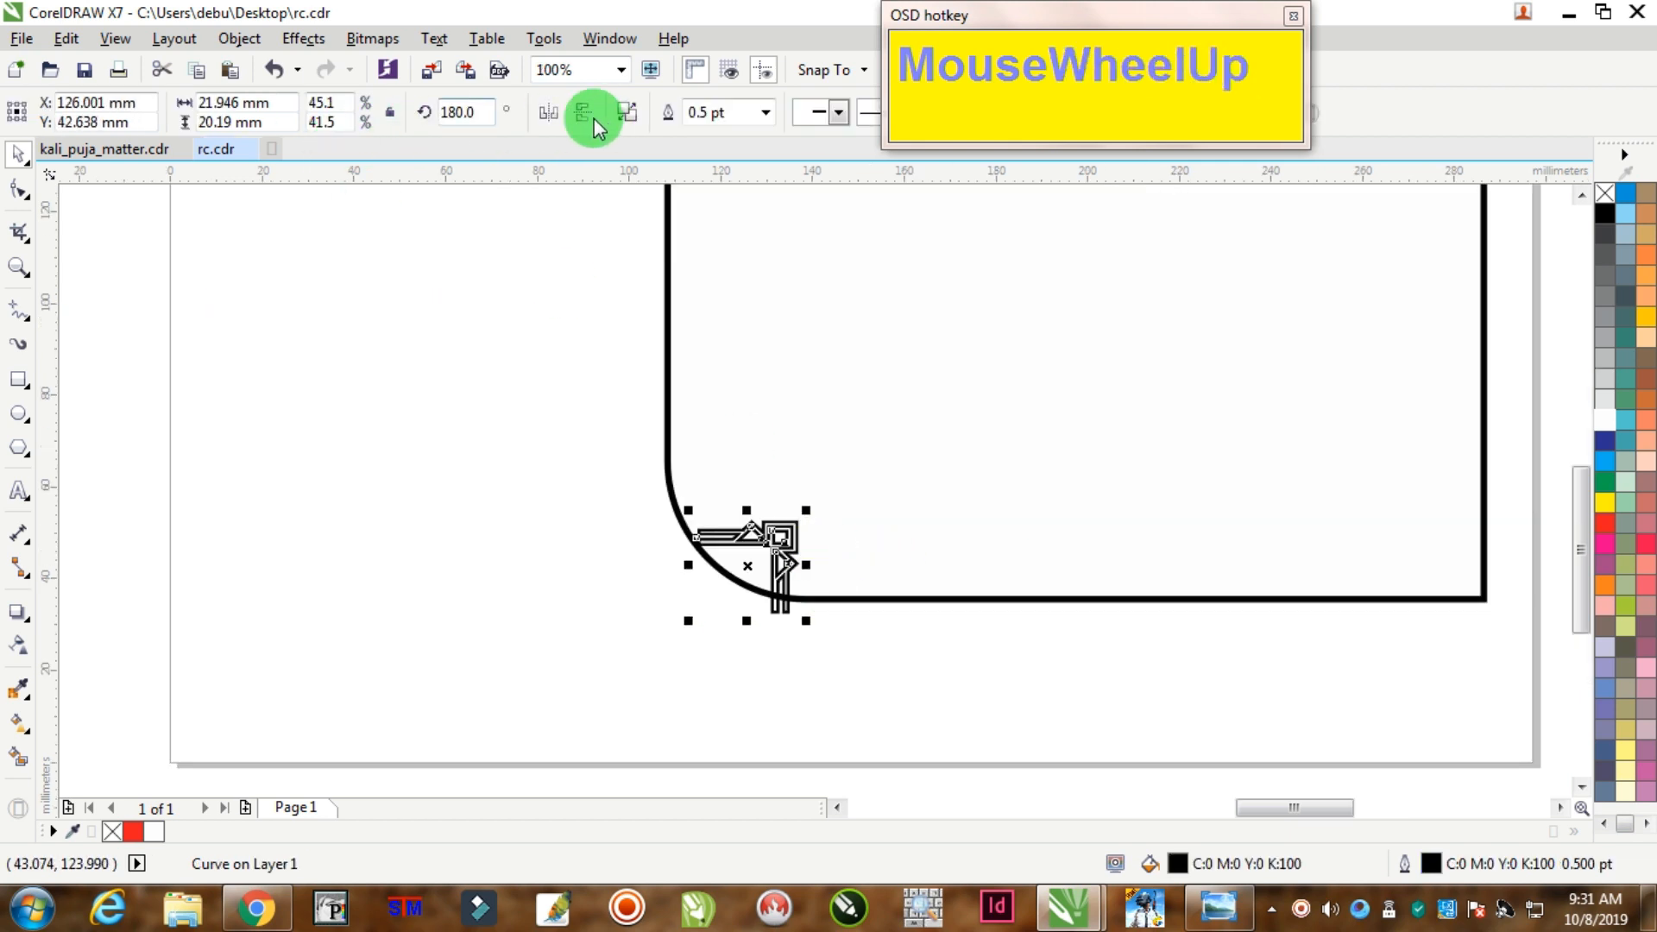
pyautogui.click(549, 111)
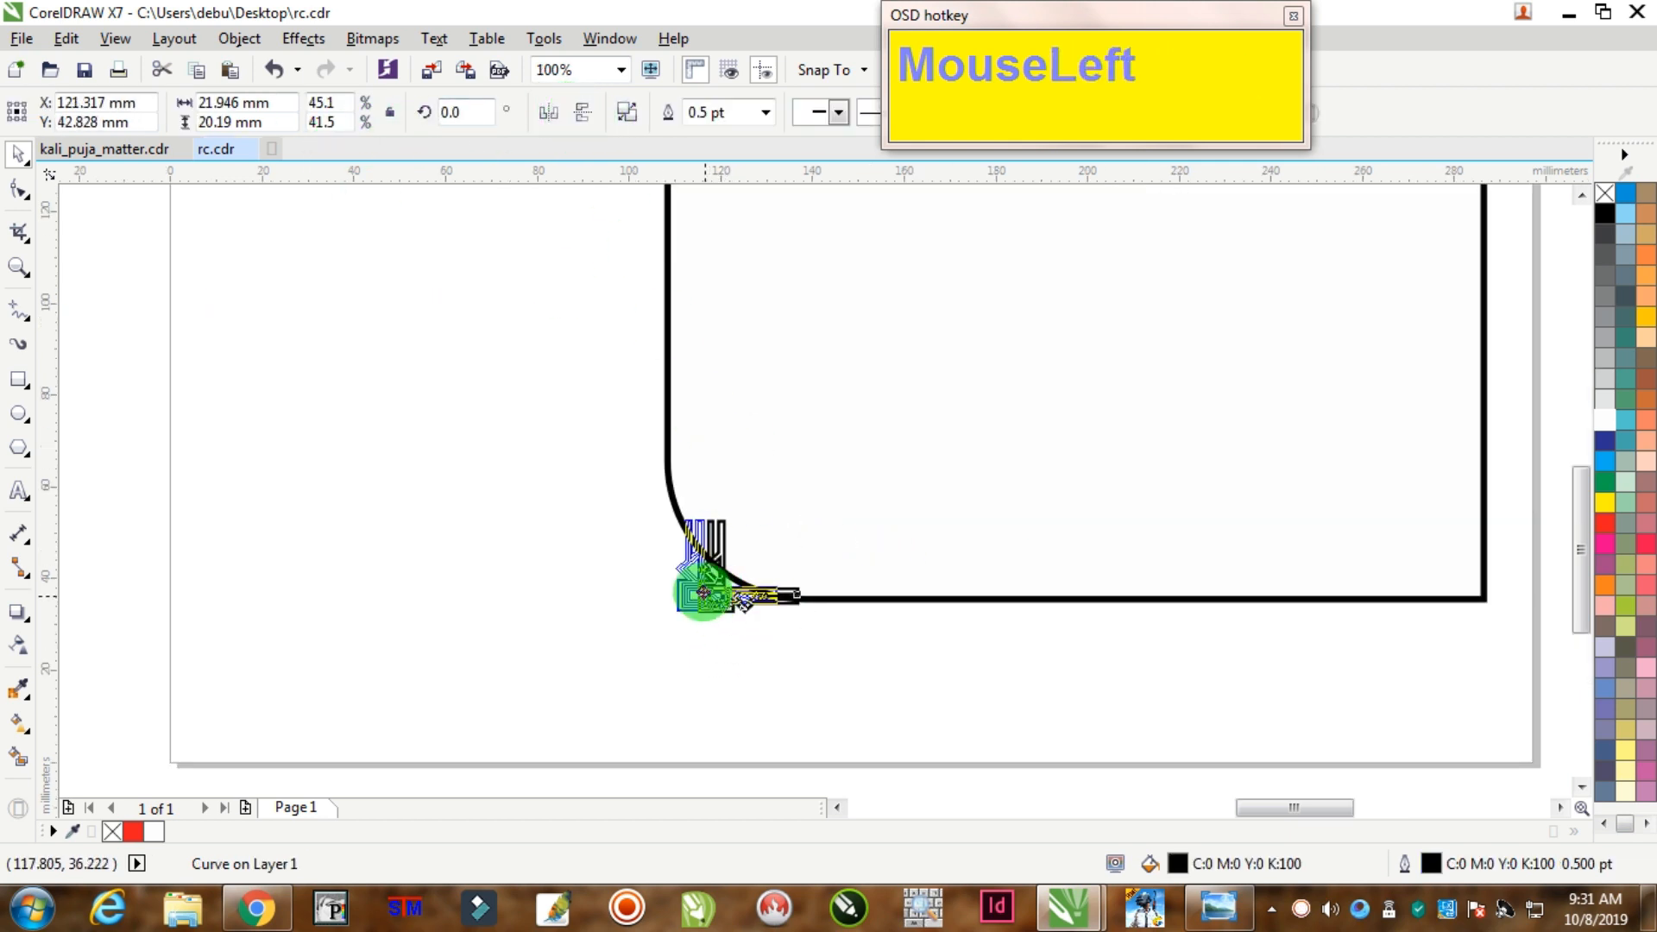
pyautogui.moveTo(700, 585); pyautogui.dragTo(672, 567)
# Step: Add a guideline along the bottom edge and nudge the ornament down onto it
pyautogui.scroll(1, 671, 567)
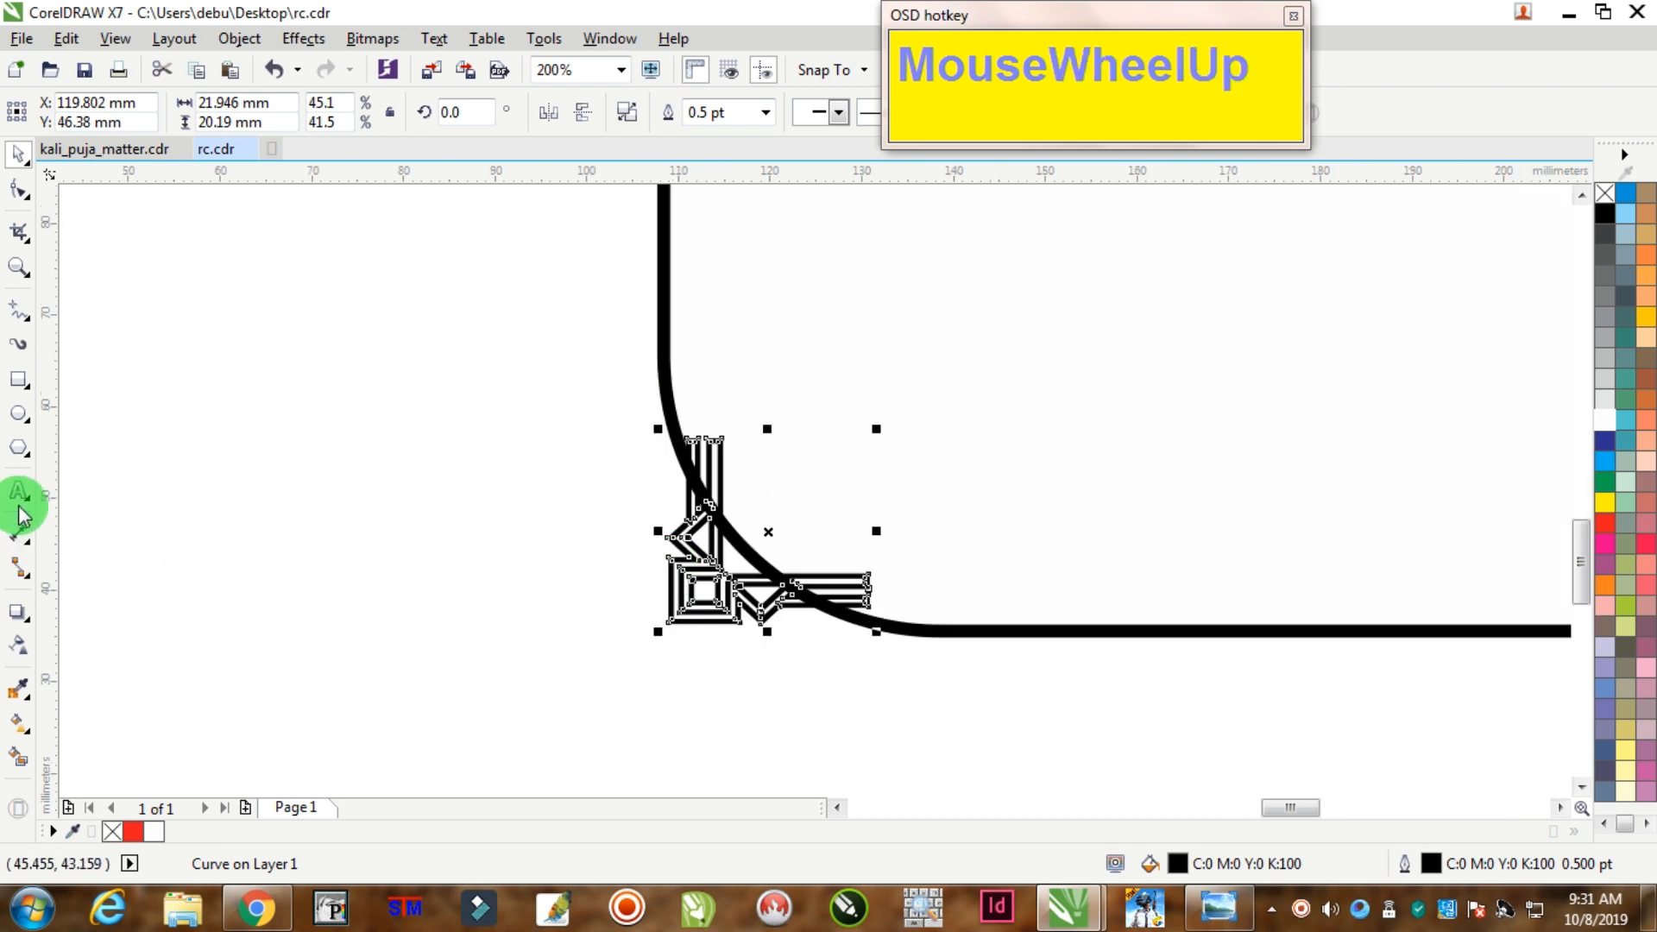
pyautogui.moveTo(1343, 175); pyautogui.dragTo(725, 616)
pyautogui.scroll(1, 714, 639)
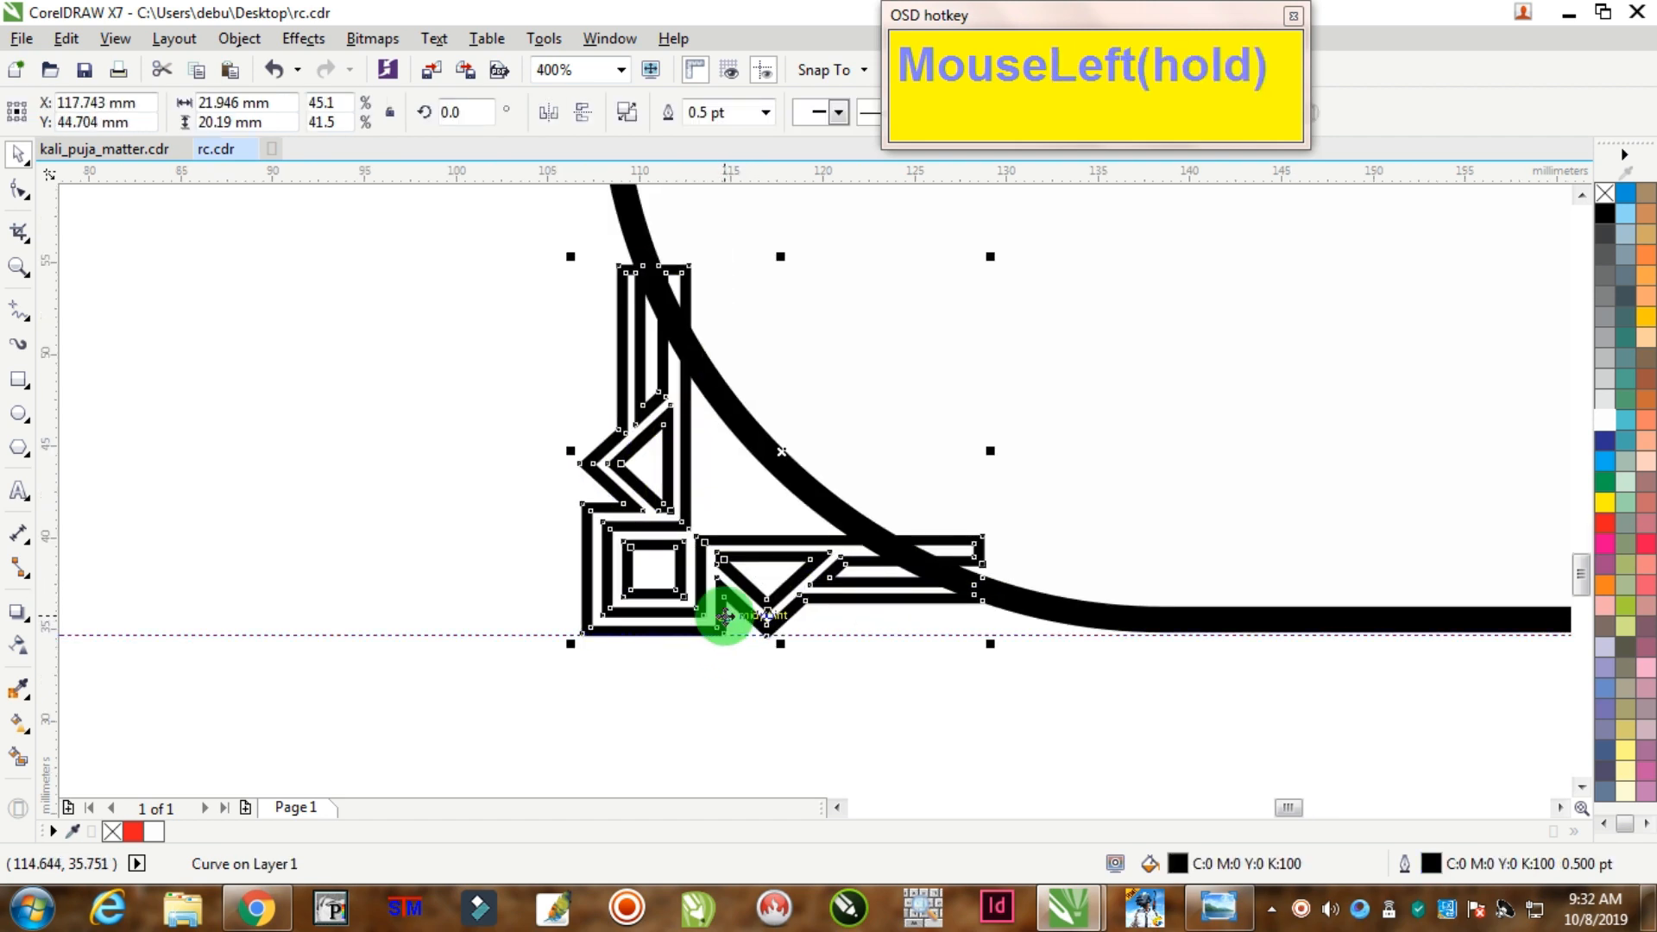
pyautogui.press('Up')
pyautogui.press('Up')
pyautogui.press('Up')
pyautogui.press('Up')
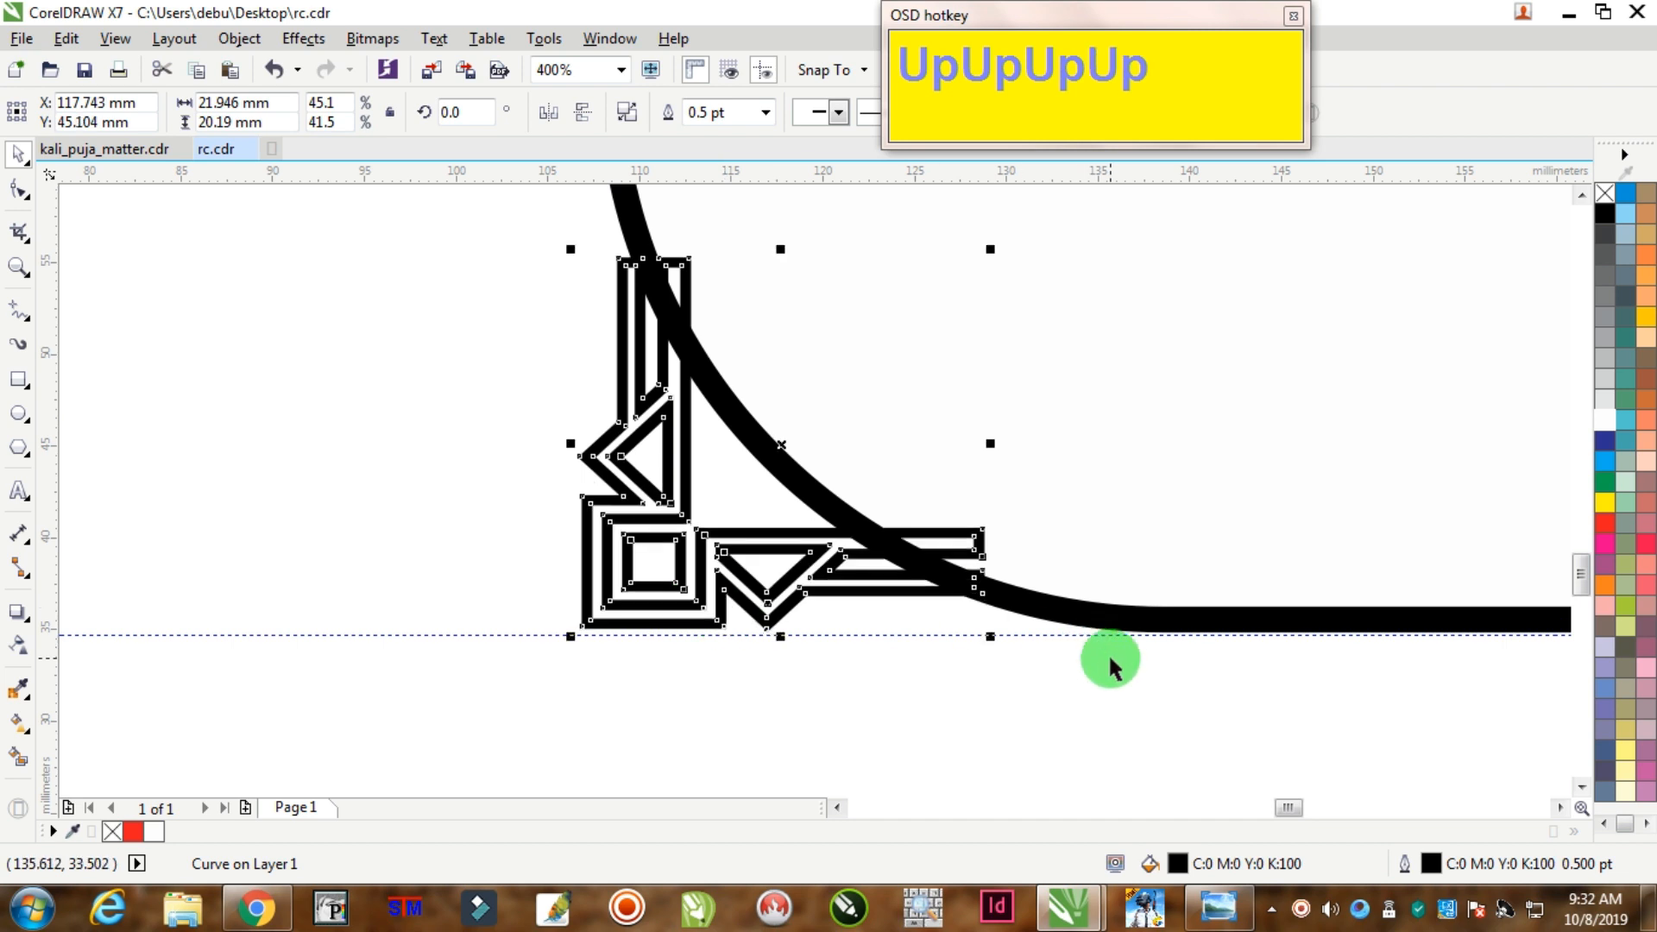
pyautogui.press('Down')
pyautogui.press('Down')
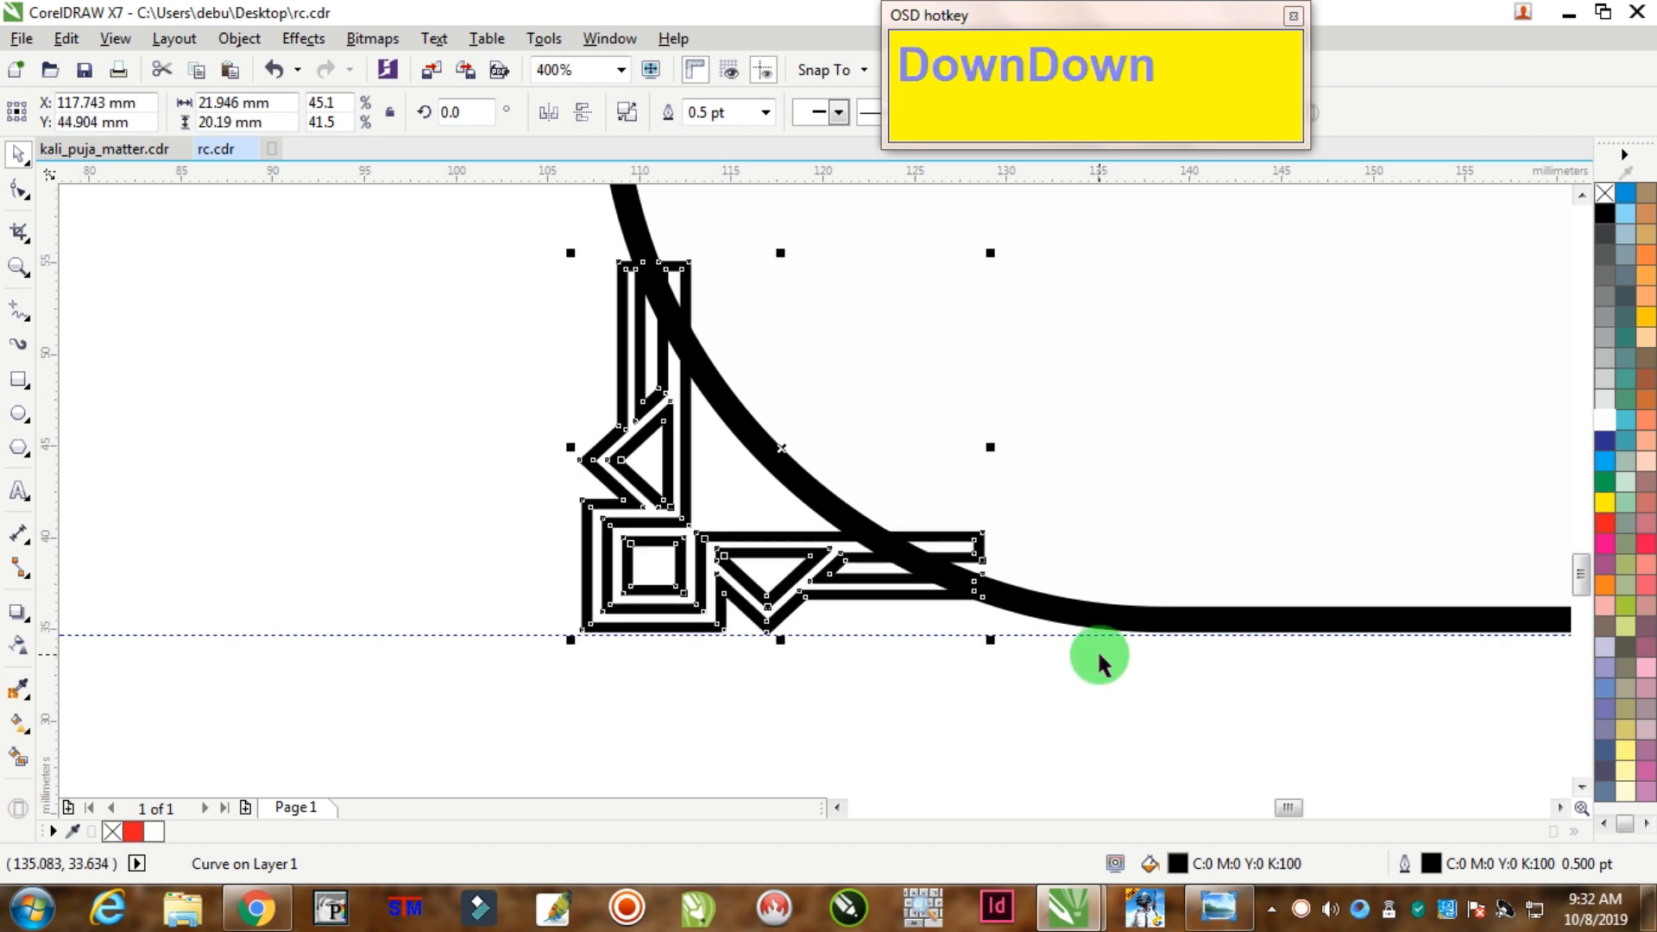
# Step: Send the bottom-left ornament behind the rectangle
pyautogui.scroll(-3, 1045, 516)
pyautogui.scroll(-1, 1045, 516)
pyautogui.scroll(1, 1177, 522)
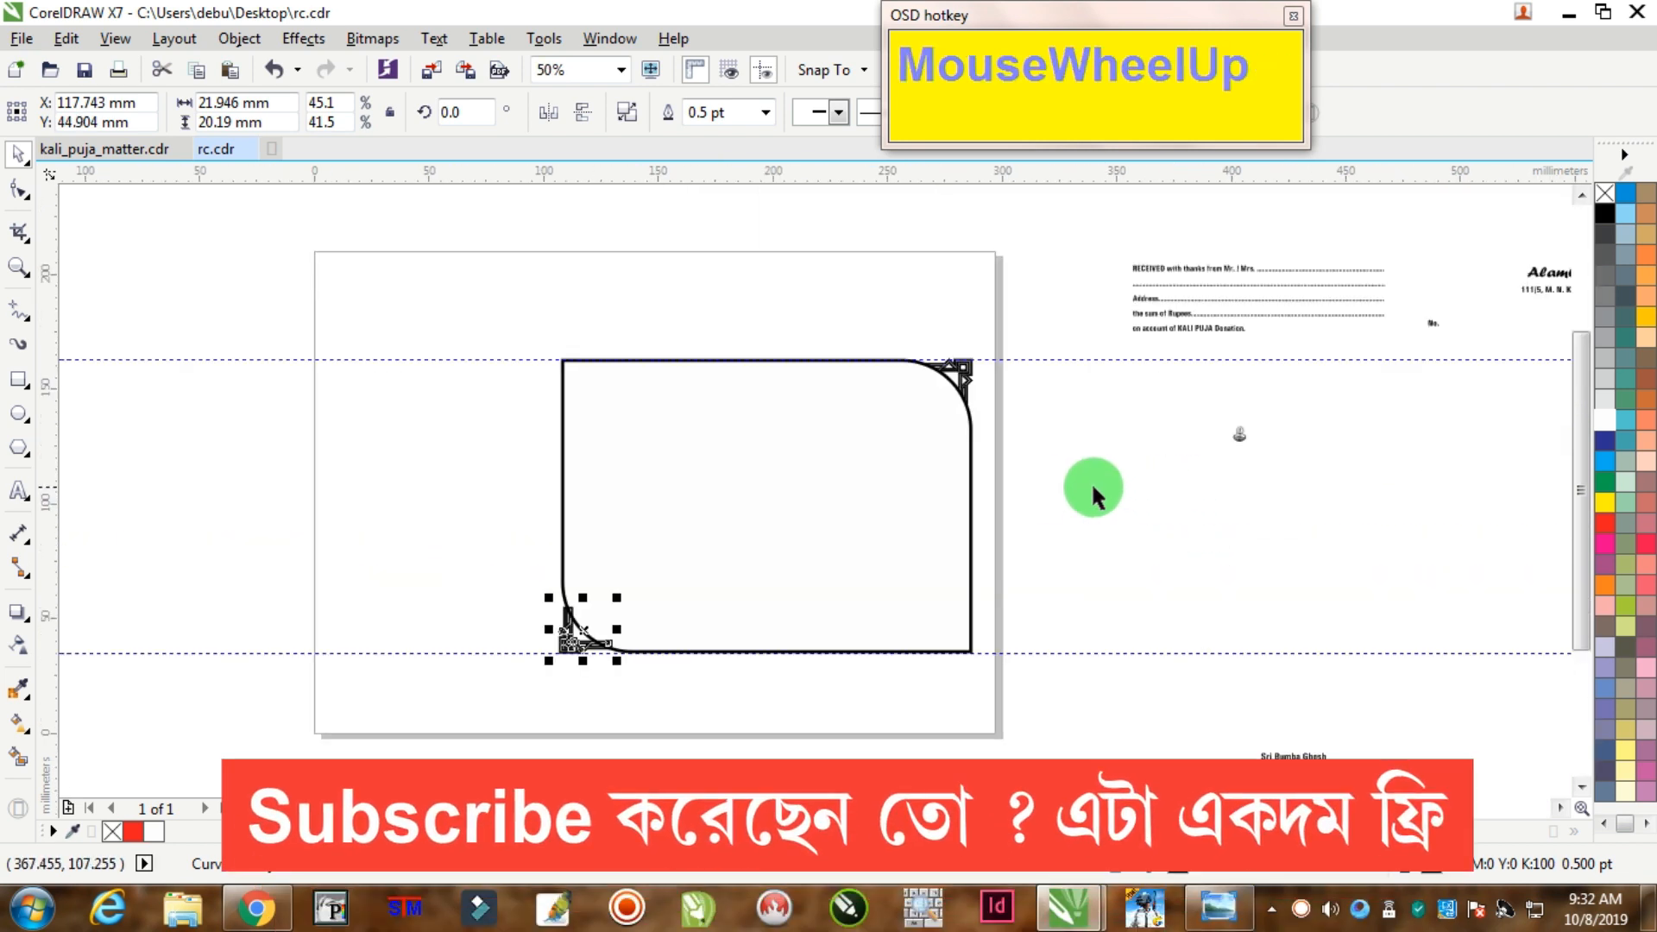
pyautogui.click(971, 446)
pyautogui.moveTo(314, 561); pyautogui.dragTo(644, 650)
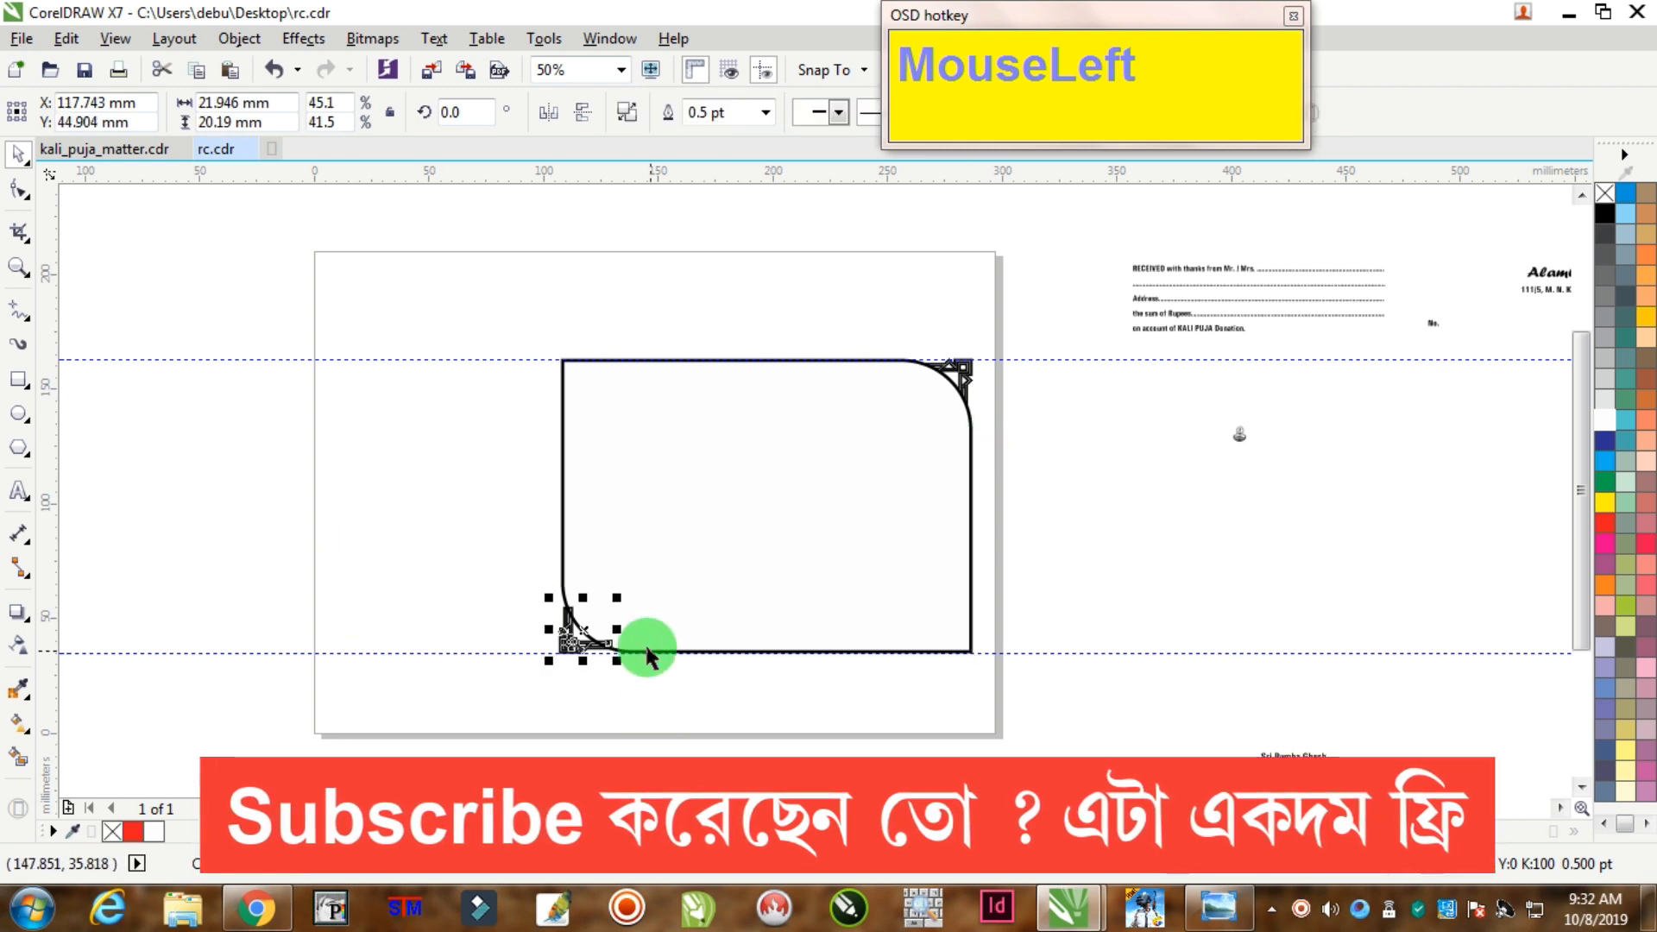
pyautogui.scroll(2, 638, 643)
pyautogui.press('End')
pyautogui.scroll(-1, 640, 654)
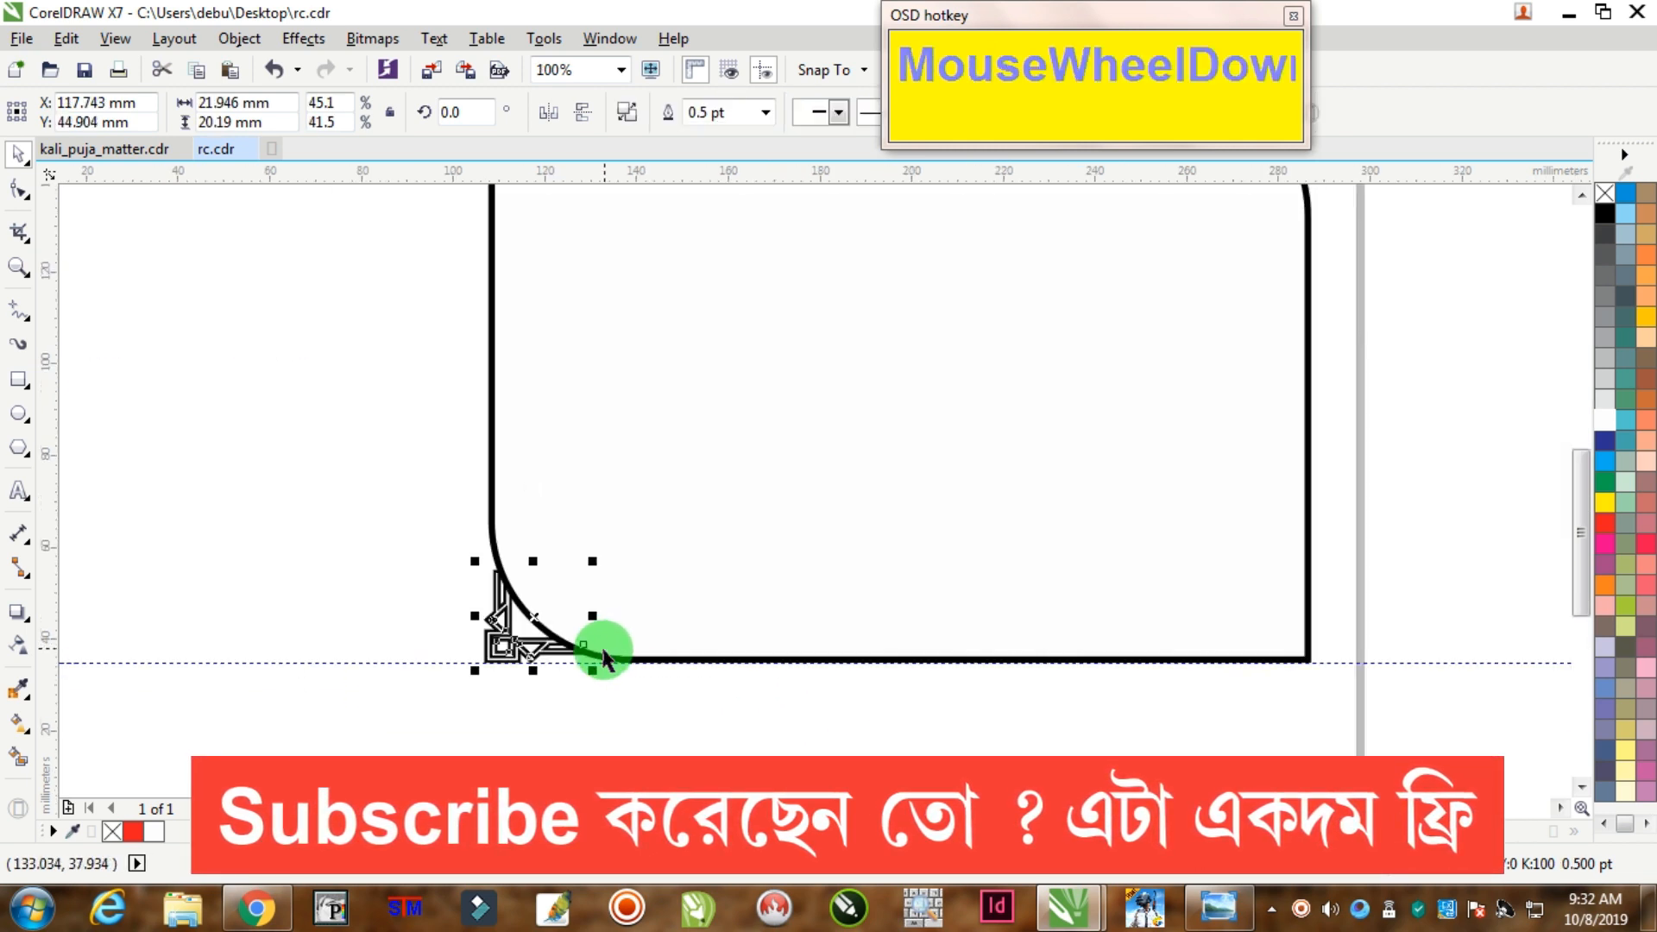
# Step: Delete the bottom and top guidelines
pyautogui.rightClick(414, 663)
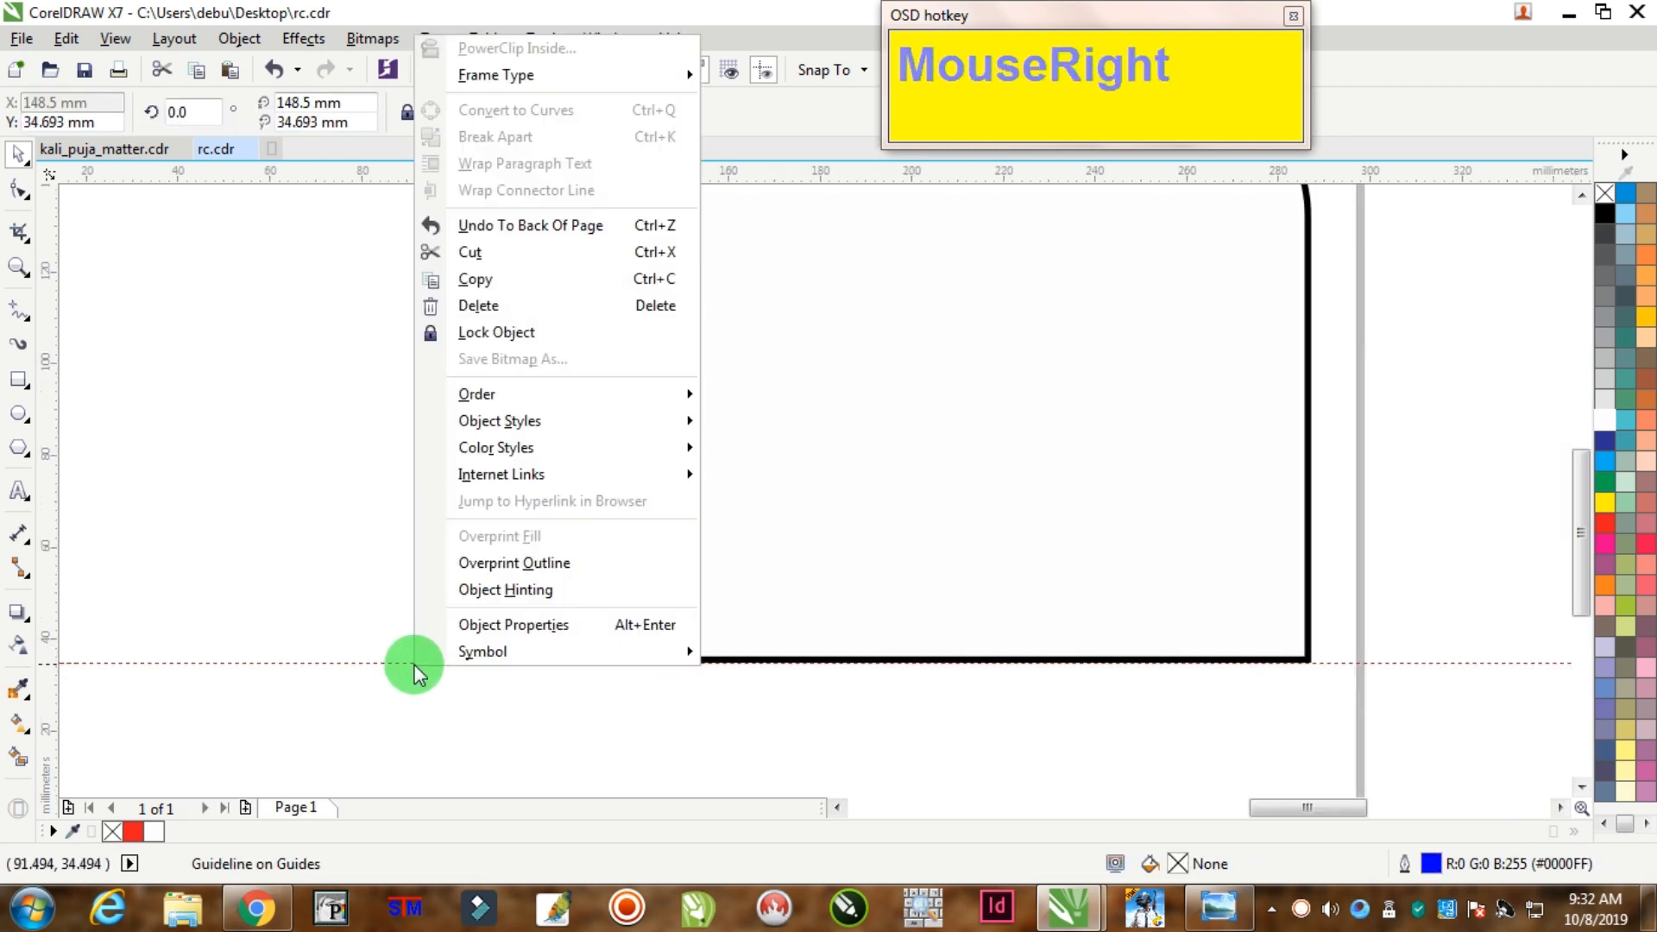
pyautogui.click(438, 304)
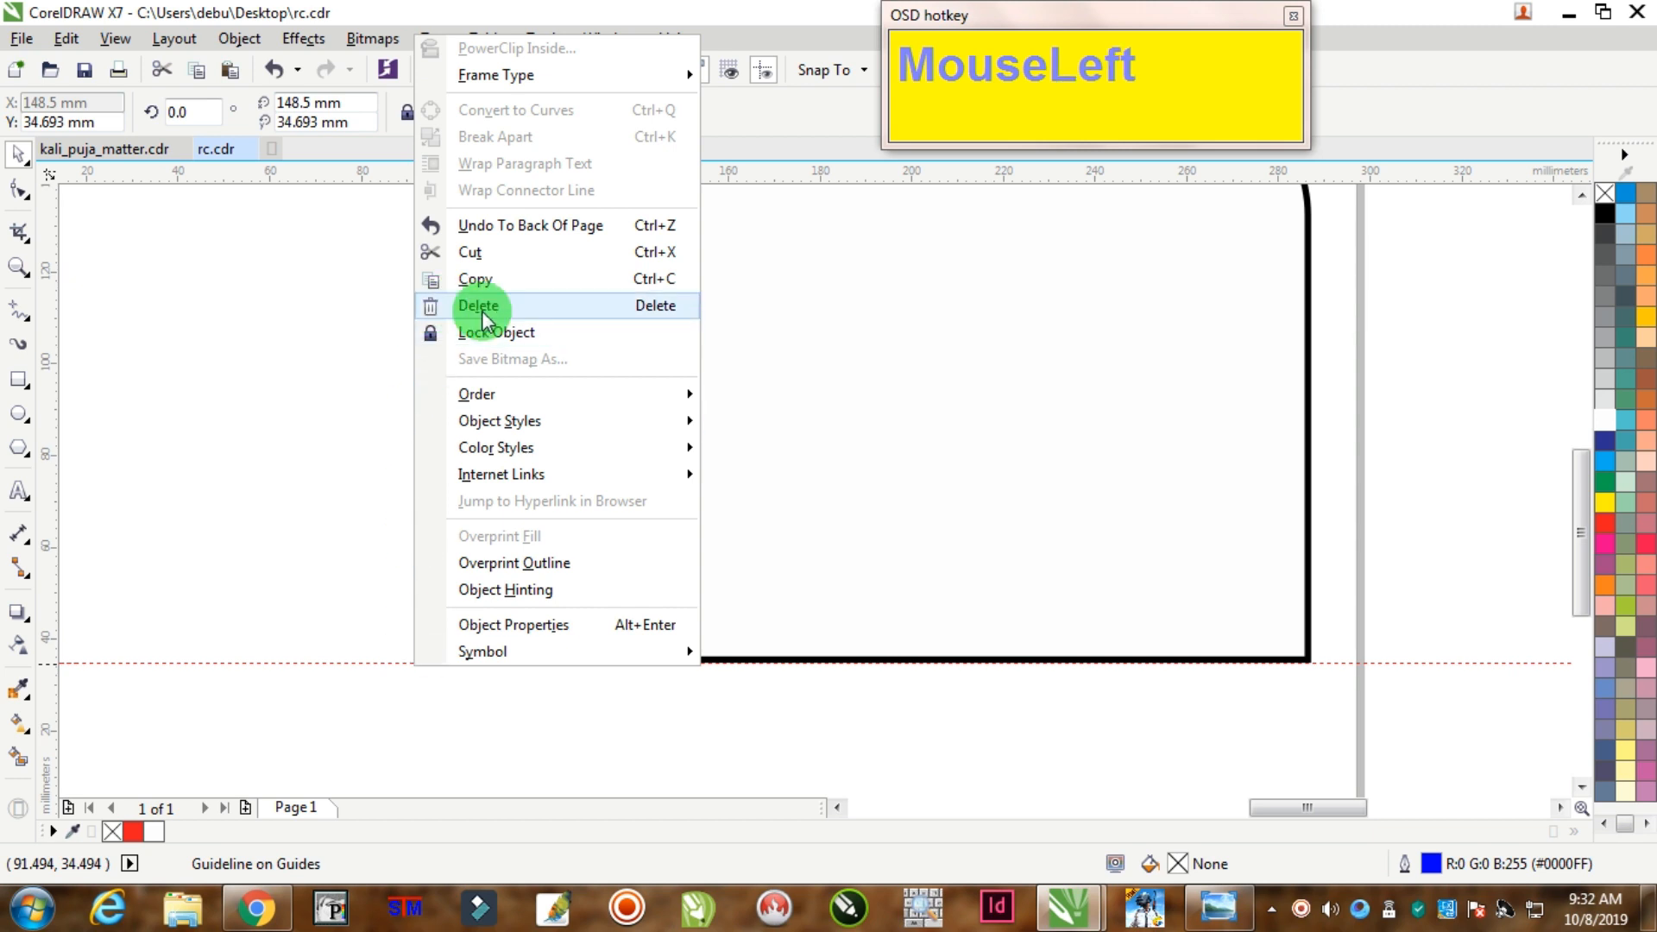
pyautogui.scroll(-2, 762, 339)
pyautogui.scroll(1, 762, 339)
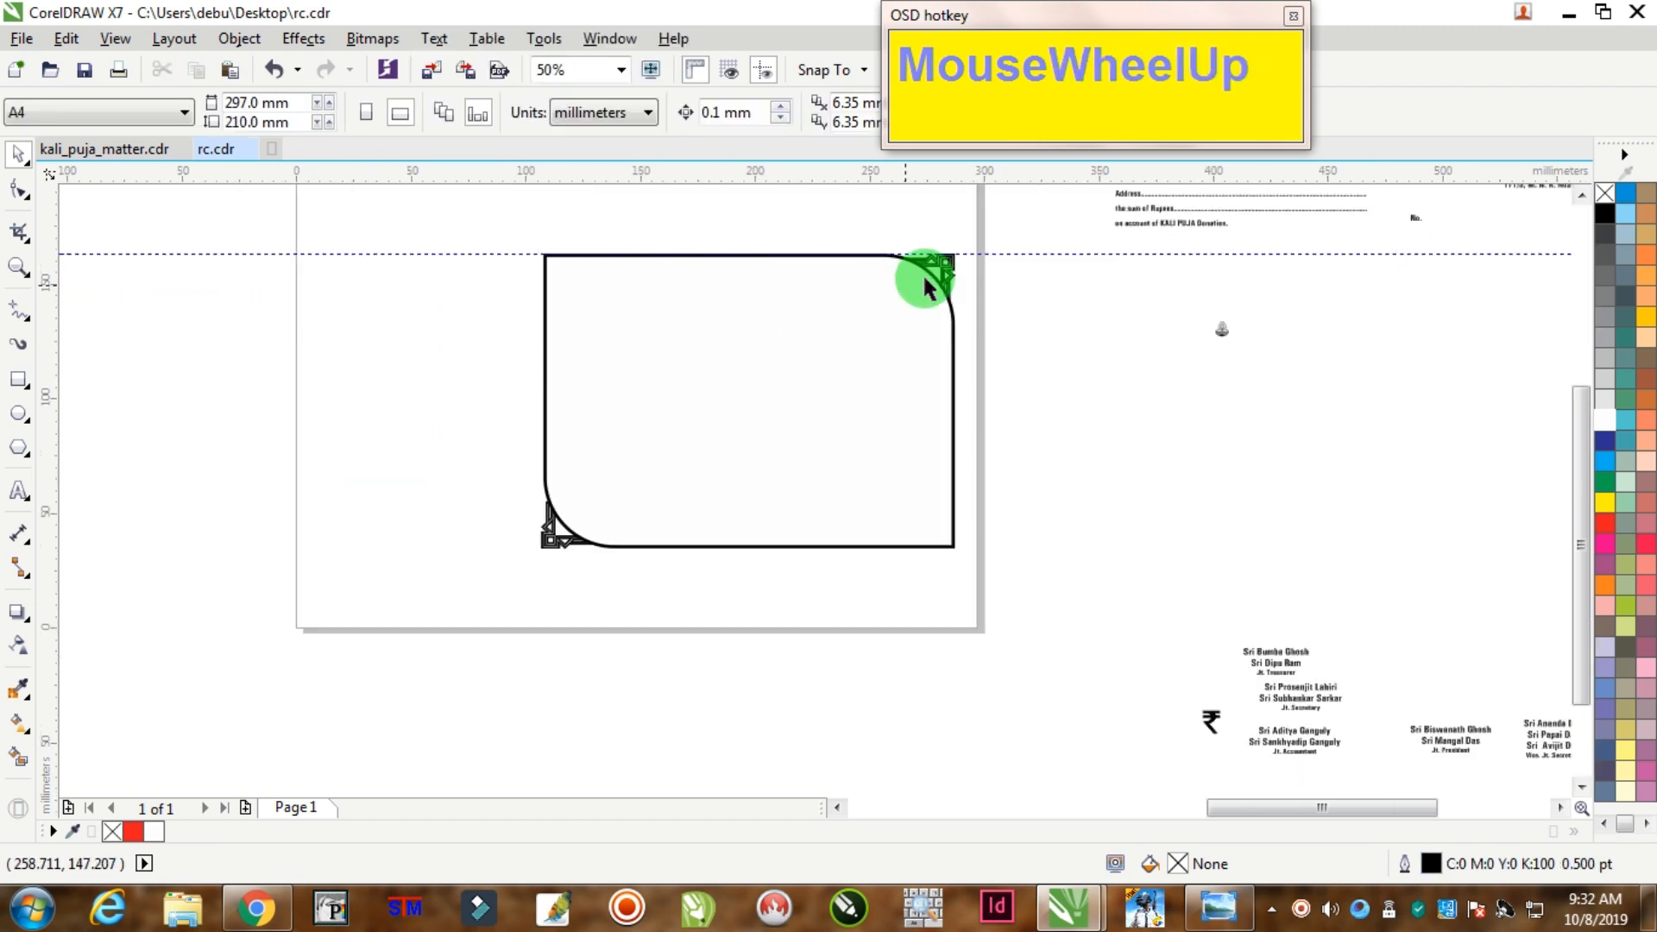
pyautogui.rightClick(1023, 255)
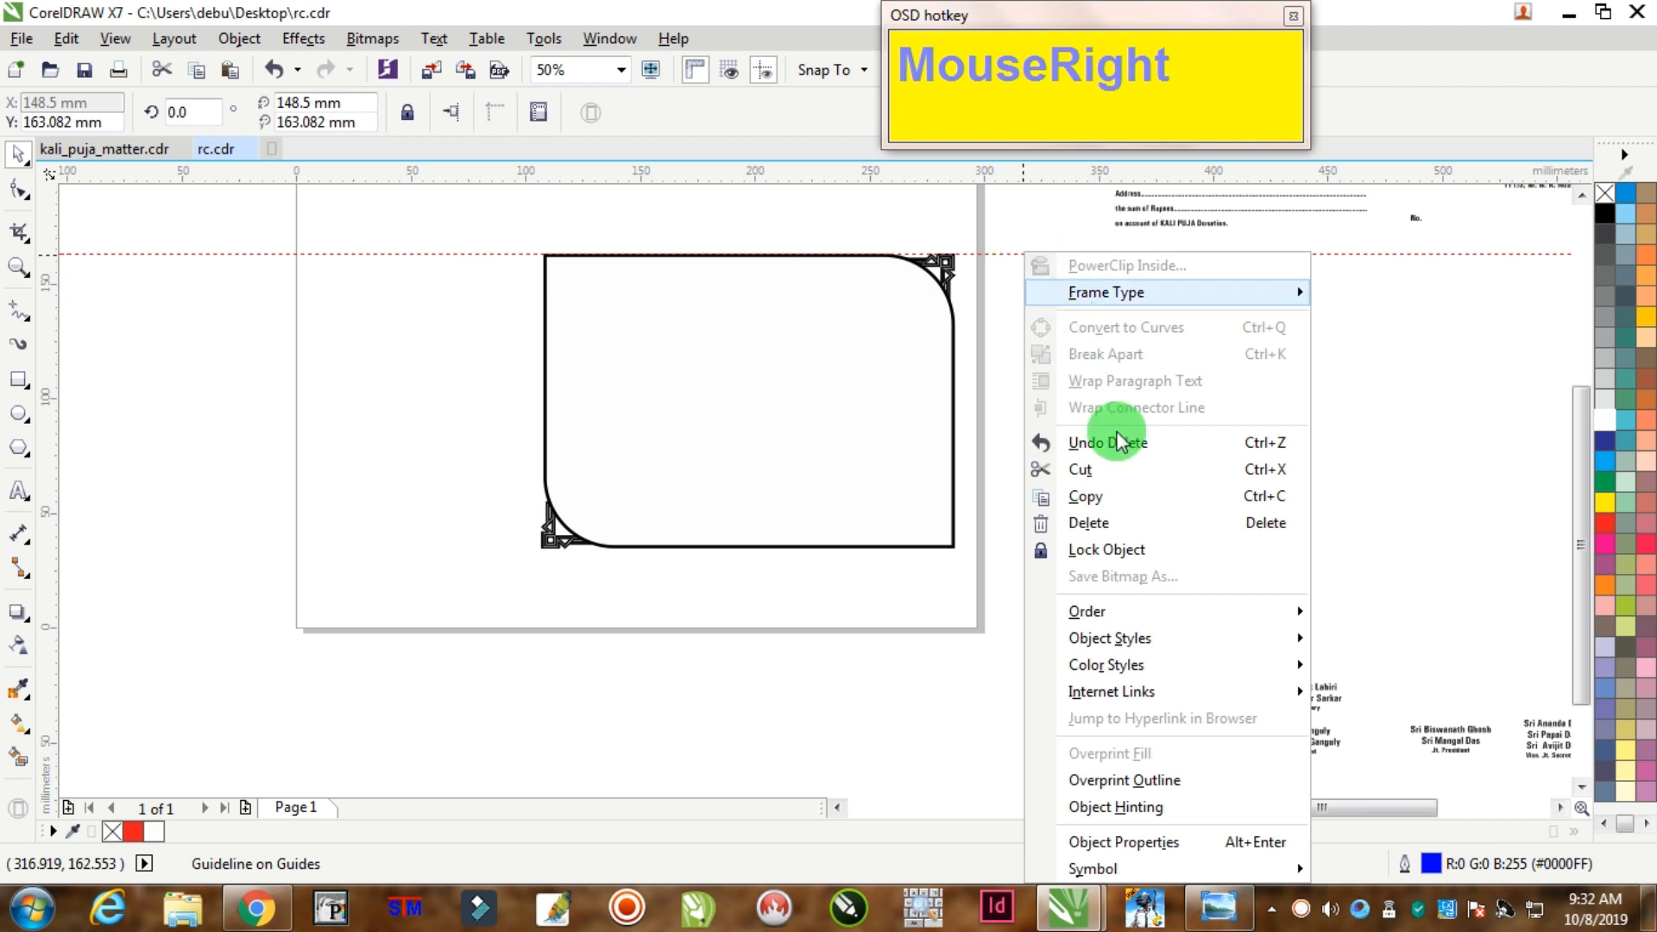
pyautogui.click(1085, 527)
# Step: Place the small lamp ornament at the rectangle's top-left corner
pyautogui.moveTo(1229, 325); pyautogui.dragTo(453, 250)
pyautogui.scroll(3, 562, 247)
pyautogui.click(472, 246)
# Step: Set up Position transformations to place copies to the right of the lamp
pyautogui.click(233, 42)
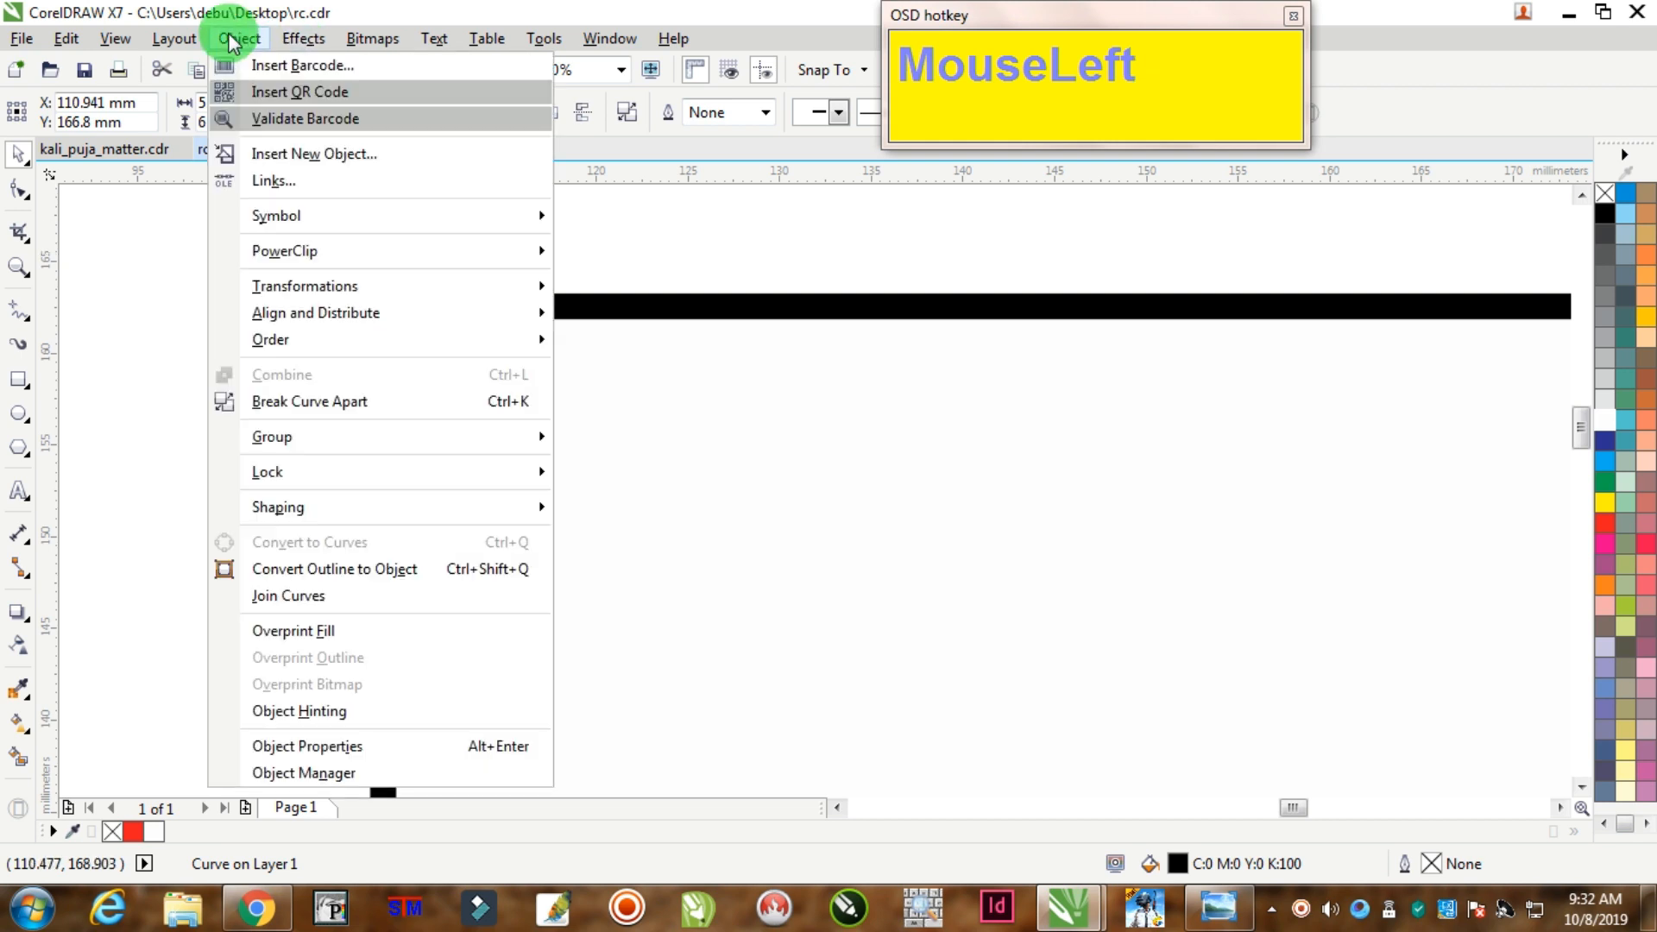
pyautogui.moveTo(423, 286)
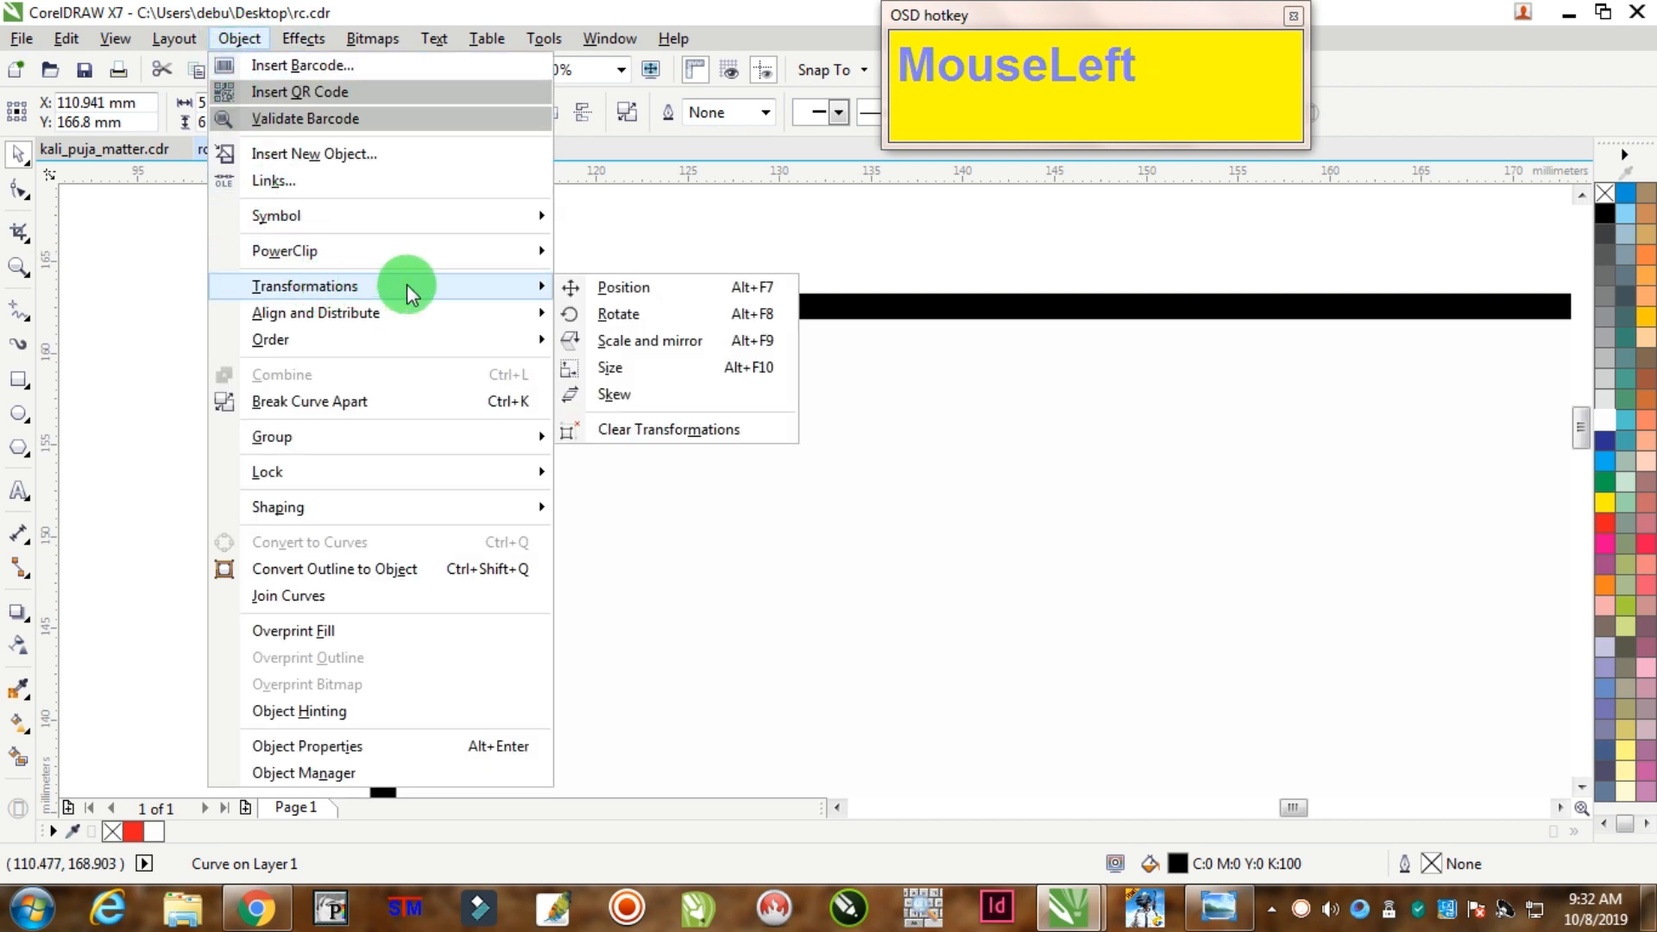
pyautogui.click(625, 287)
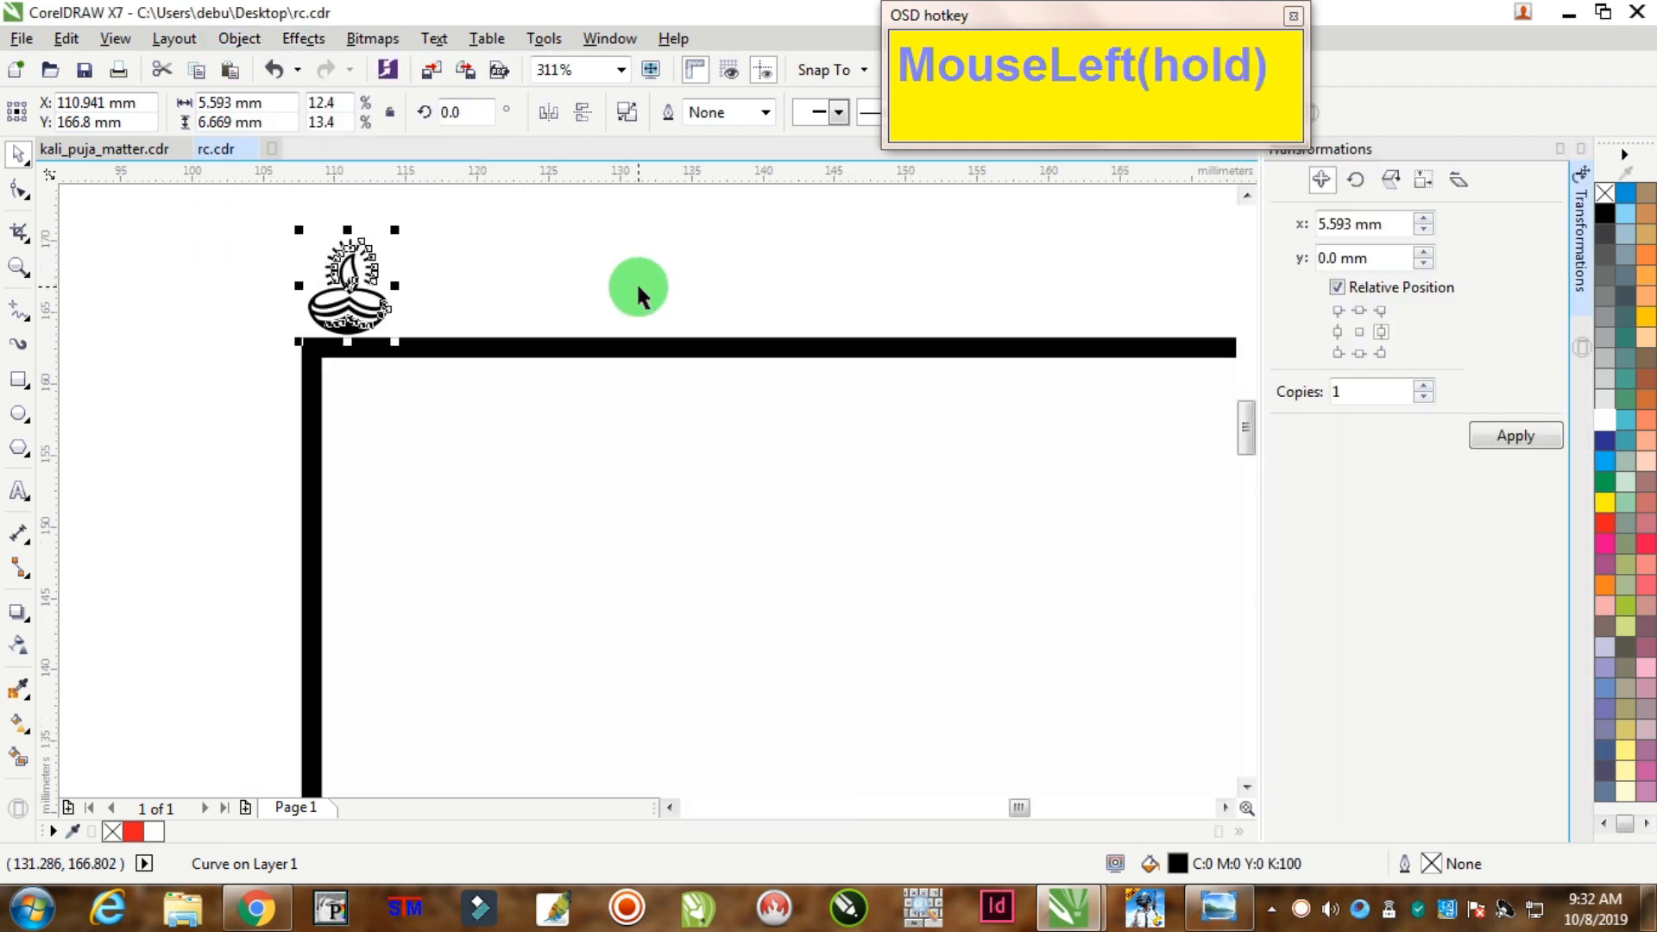
pyautogui.click(1359, 333)
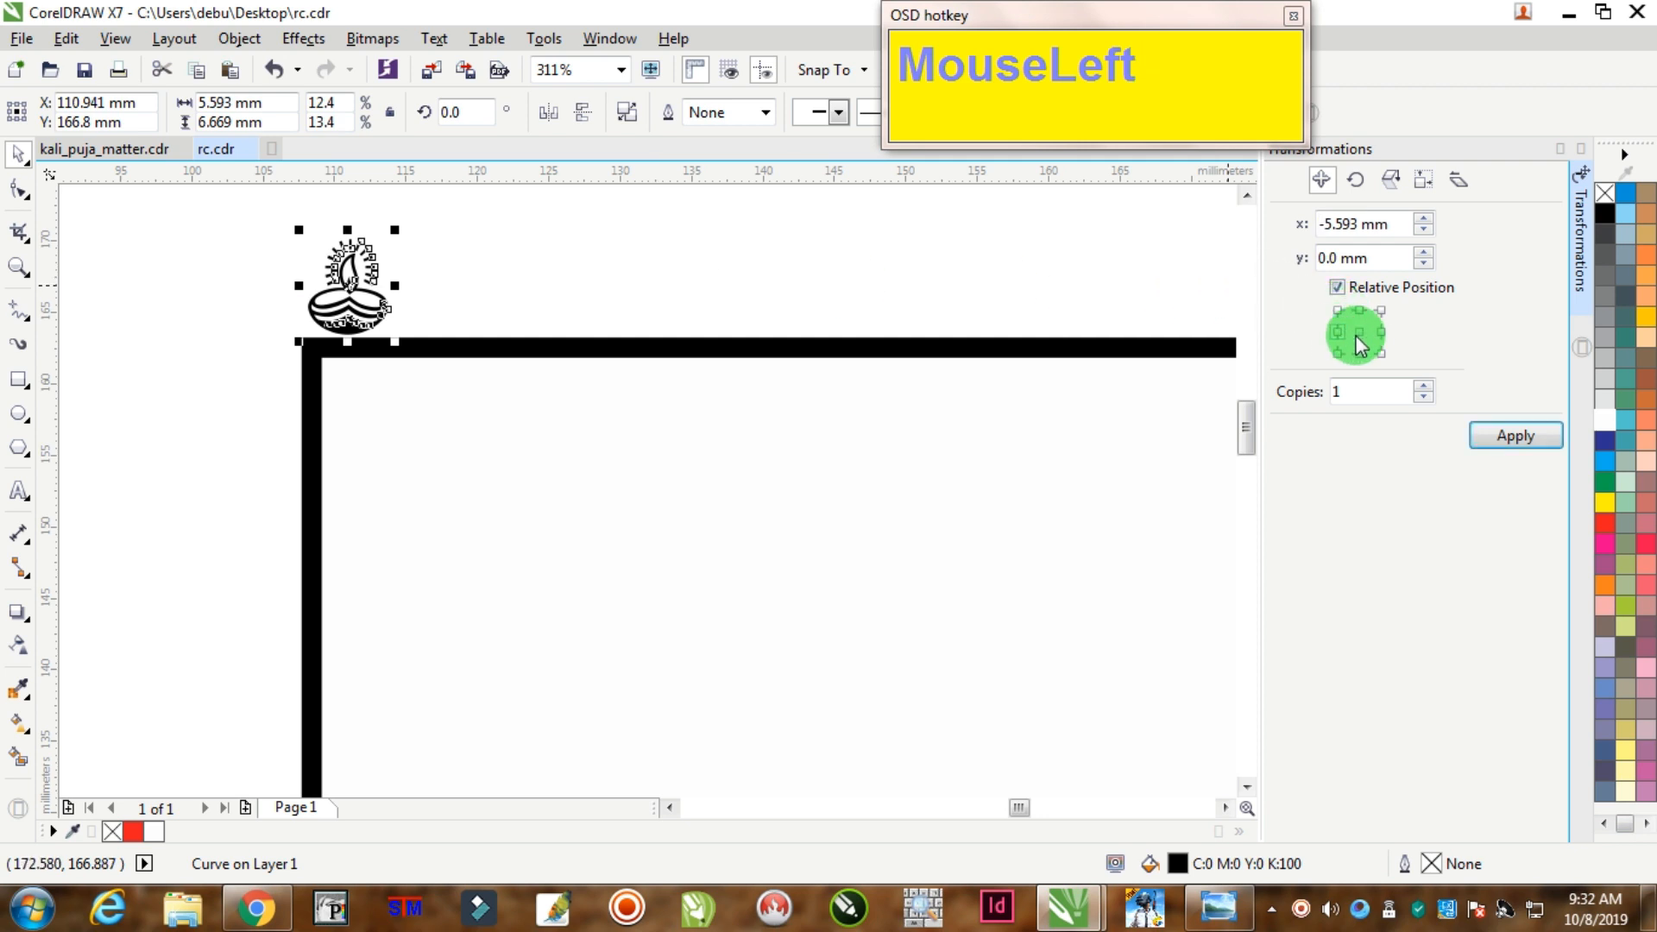
pyautogui.click(1378, 333)
# Step: Repeat the lamp at 5.593 mm steps into a 32-lamp row across the top
pyautogui.click(1501, 434)
pyautogui.click(1502, 435)
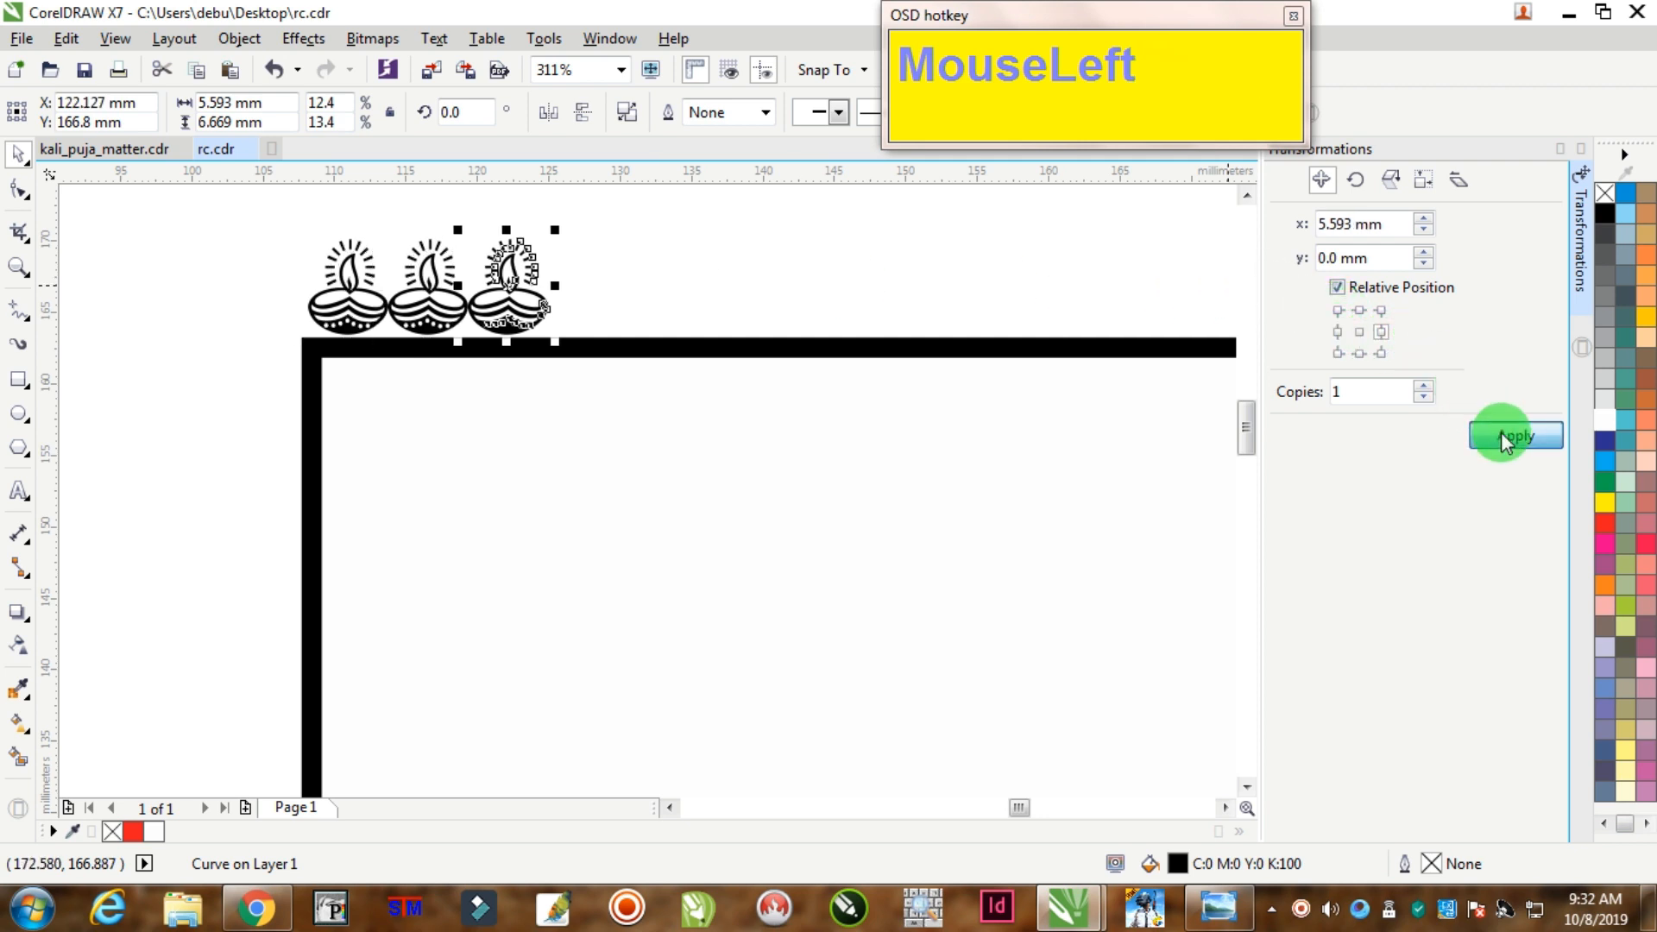
pyautogui.scroll(-4, 861, 406)
pyautogui.scroll(2, 947, 369)
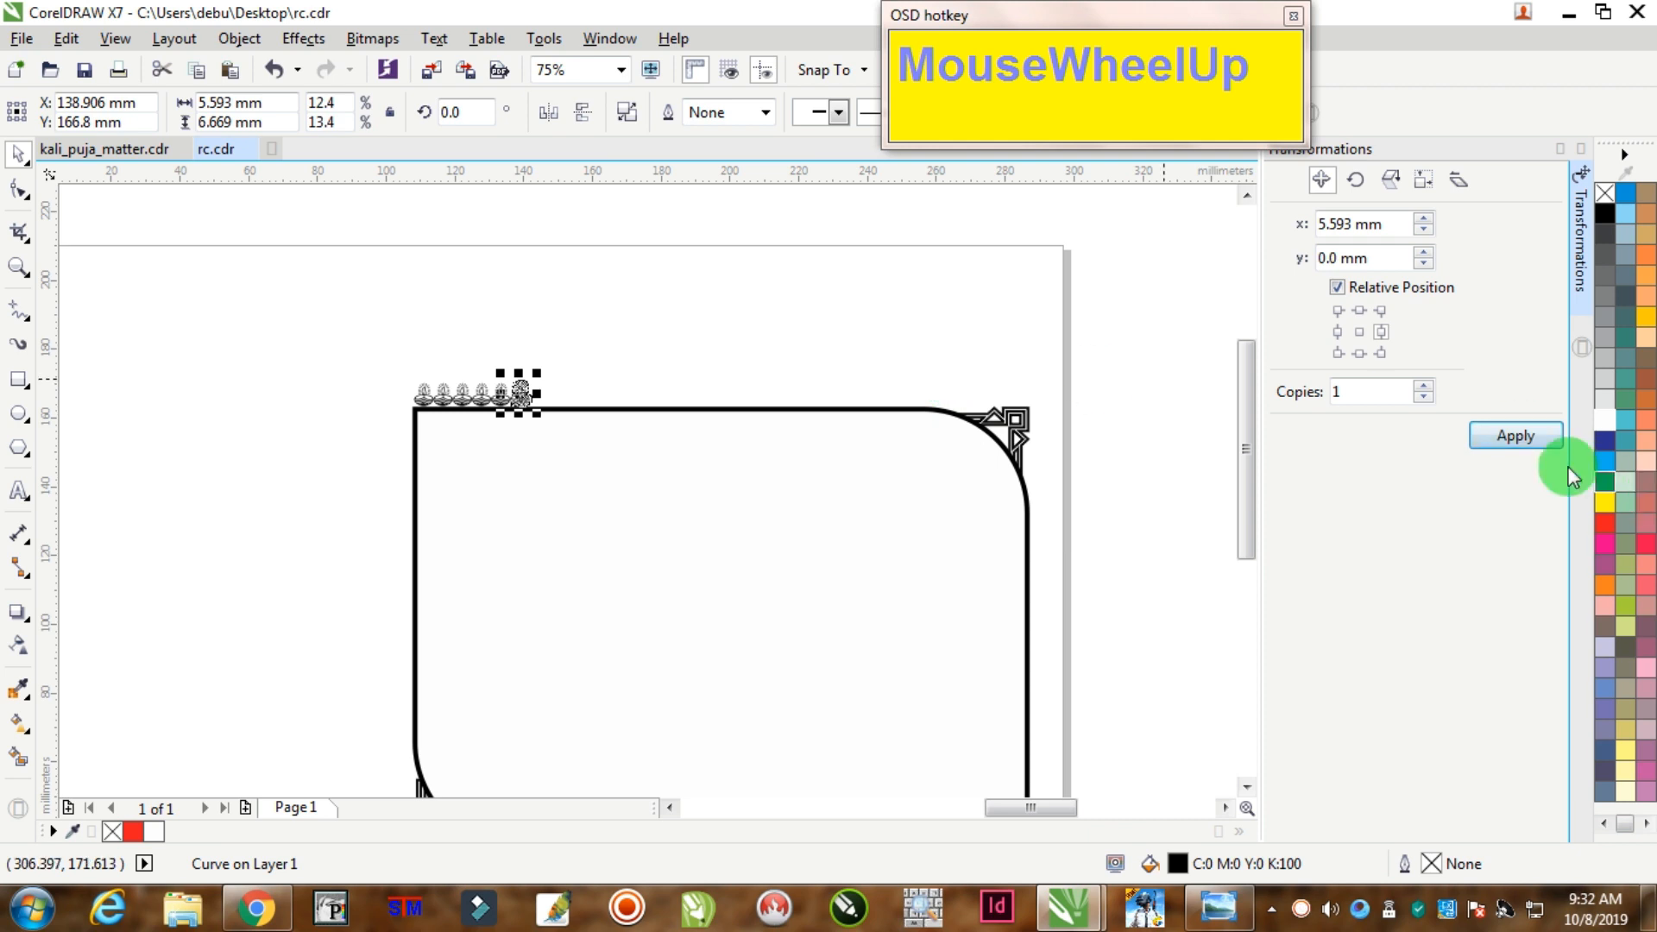
pyautogui.click(1517, 436)
pyautogui.click(1517, 437)
pyautogui.click(1517, 437)
pyautogui.click(1517, 437)
pyautogui.click(1517, 436)
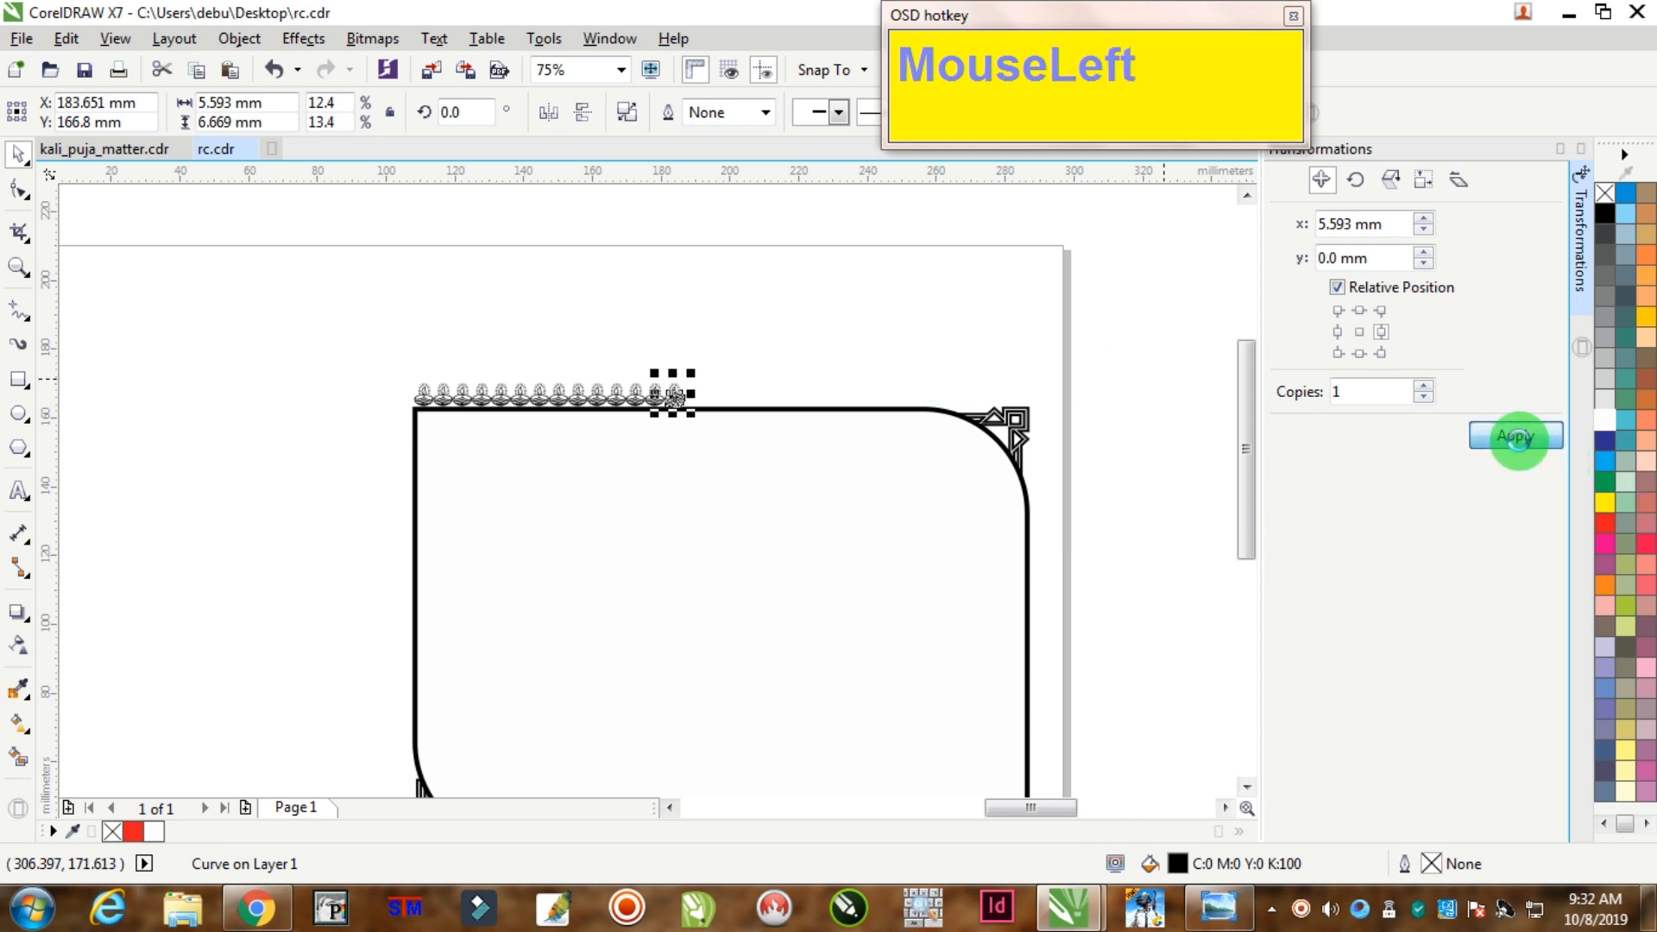
pyautogui.click(1517, 437)
pyautogui.click(1517, 436)
pyautogui.click(1517, 437)
pyautogui.click(1517, 437)
pyautogui.click(1517, 437)
pyautogui.click(1517, 436)
pyautogui.click(1517, 437)
pyautogui.click(1517, 437)
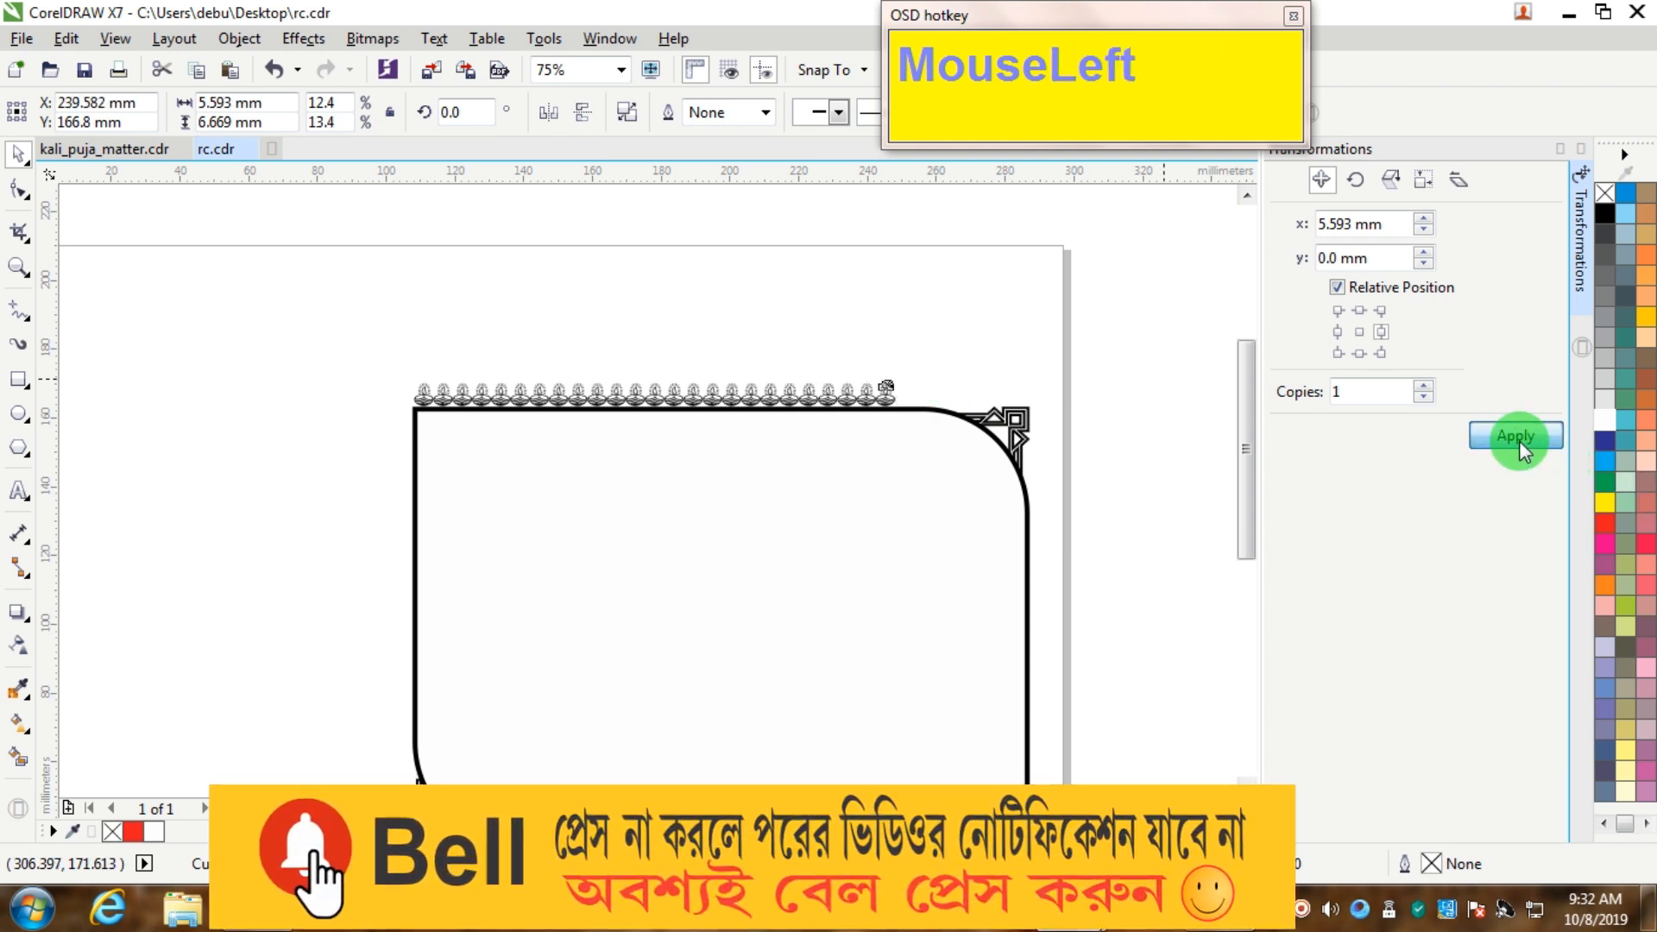
pyautogui.click(1517, 437)
pyautogui.click(1517, 437)
pyautogui.click(1517, 436)
pyautogui.click(1517, 437)
pyautogui.click(1517, 437)
pyautogui.click(1517, 436)
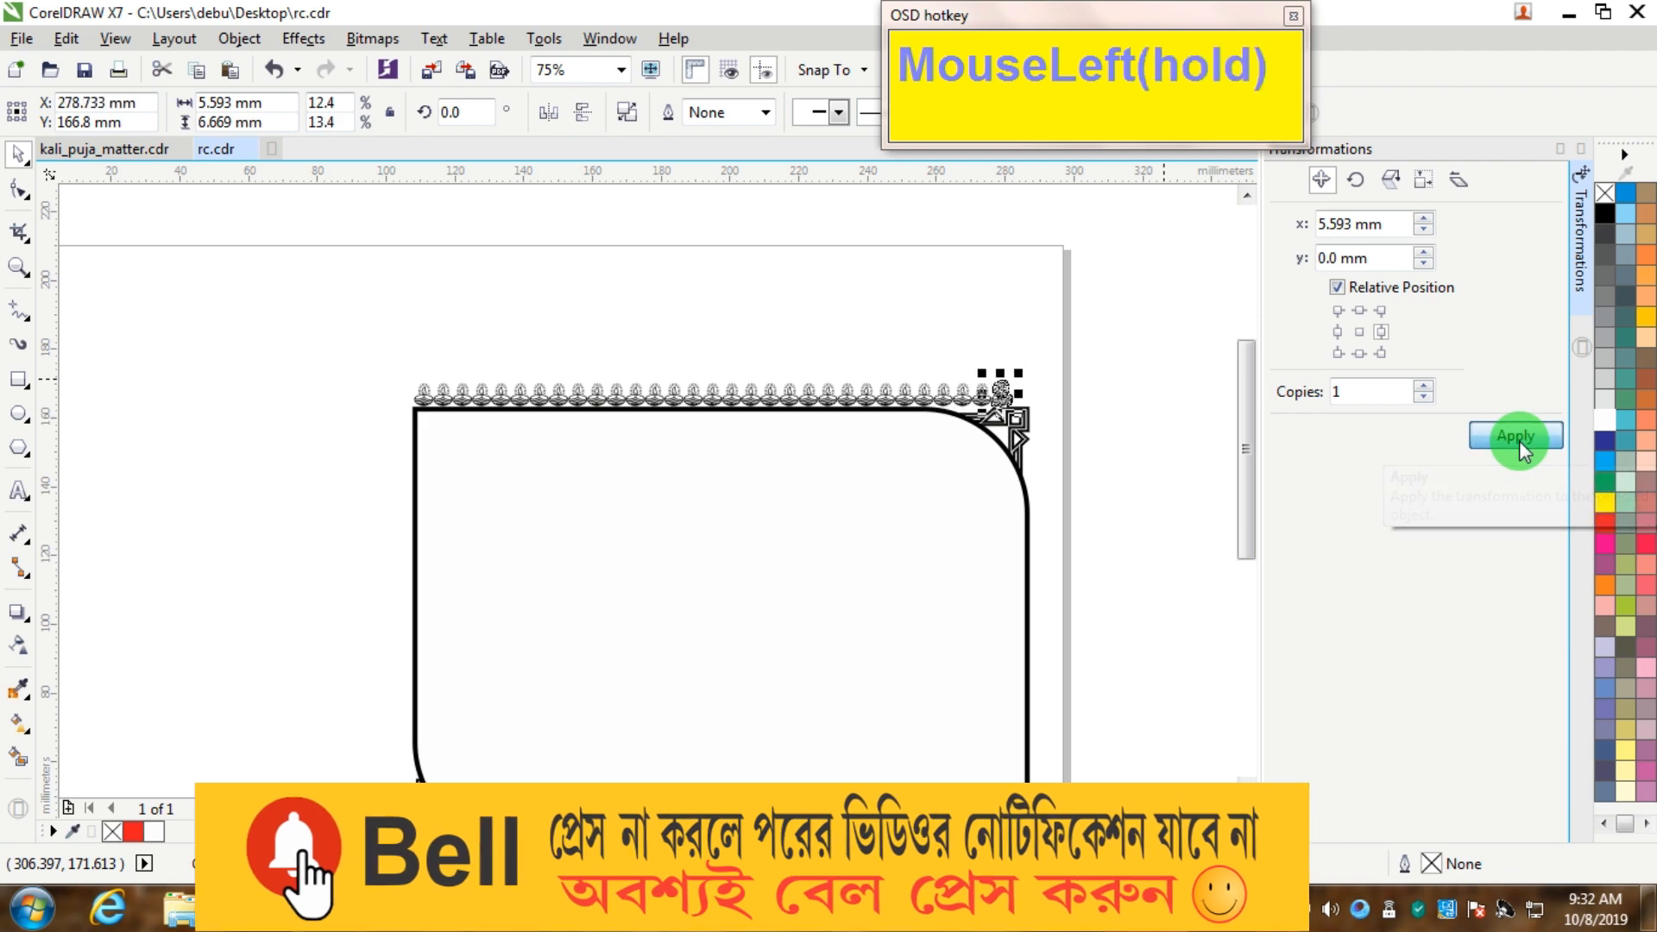
pyautogui.click(1517, 436)
# Step: Select the lamp row and narrow it slightly to fit the frame
pyautogui.moveTo(1125, 328); pyautogui.dragTo(397, 417)
pyautogui.scroll(3, 1057, 395)
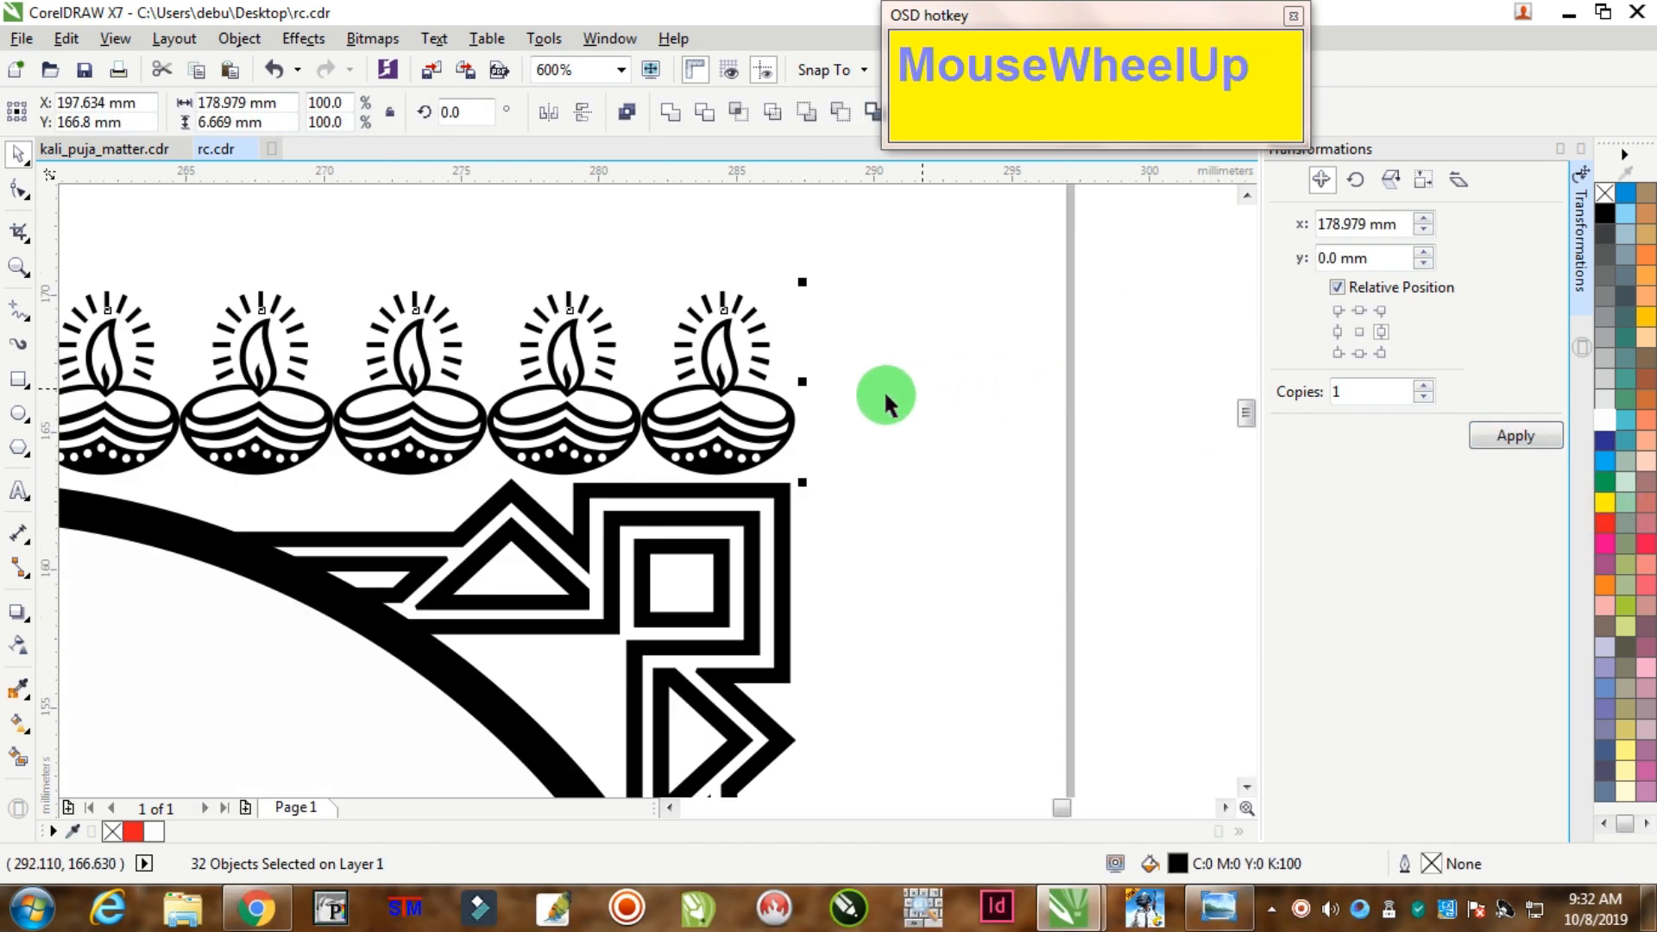
pyautogui.moveTo(802, 382); pyautogui.dragTo(797, 380)
pyautogui.scroll(-6, 721, 374)
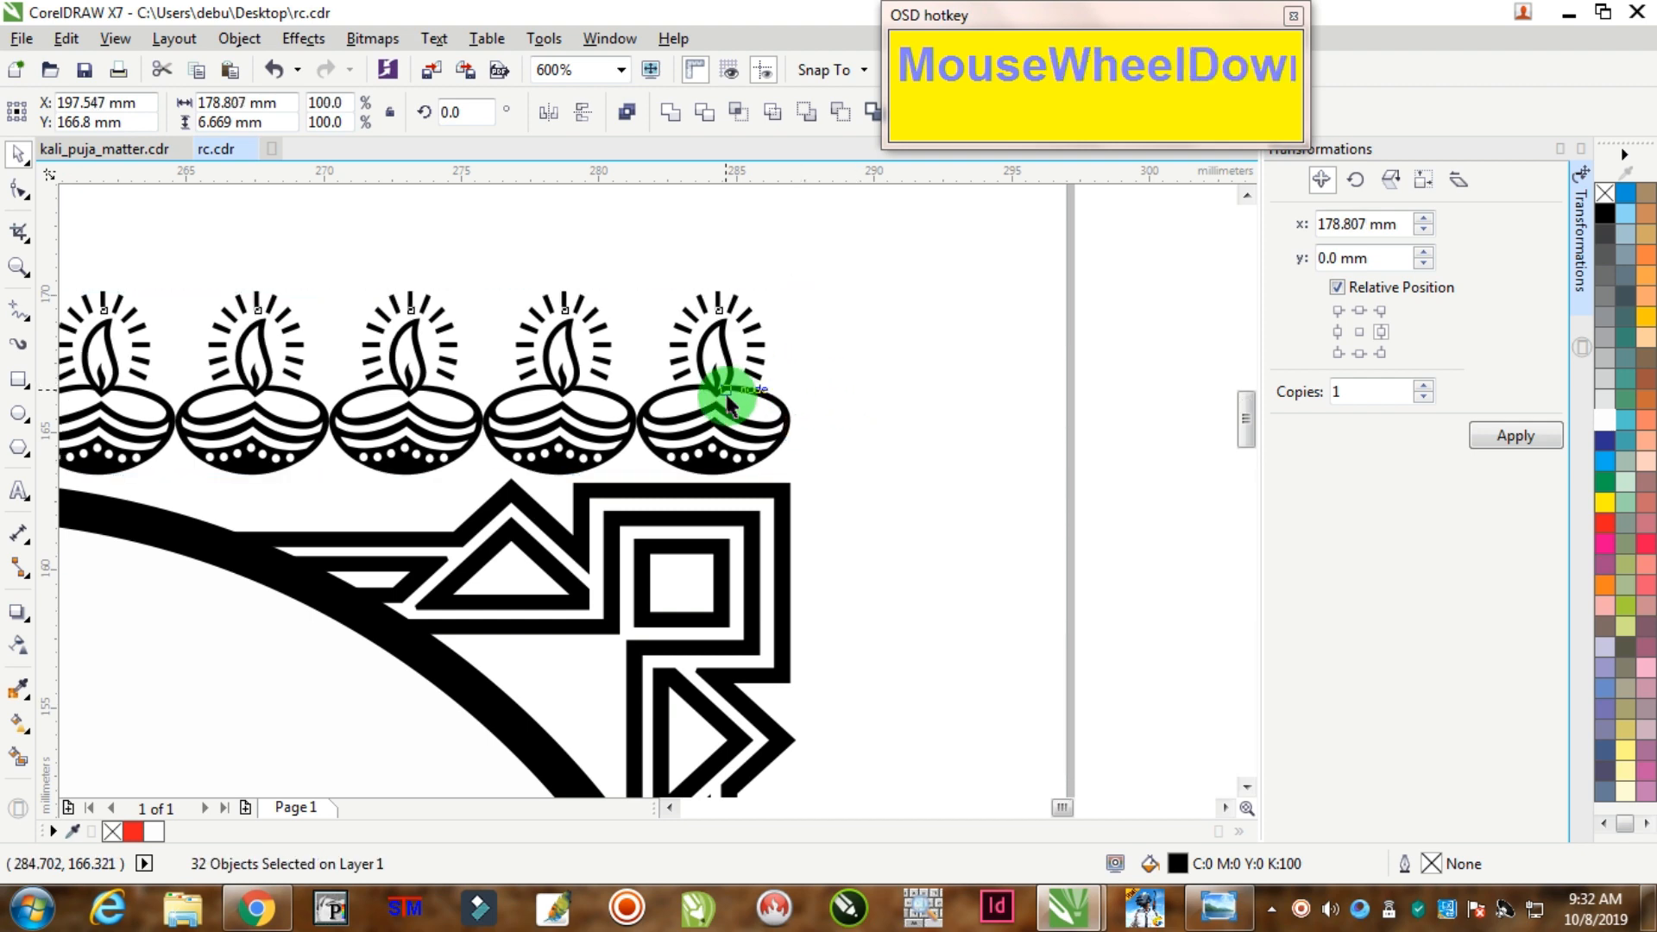
pyautogui.scroll(2, 449, 403)
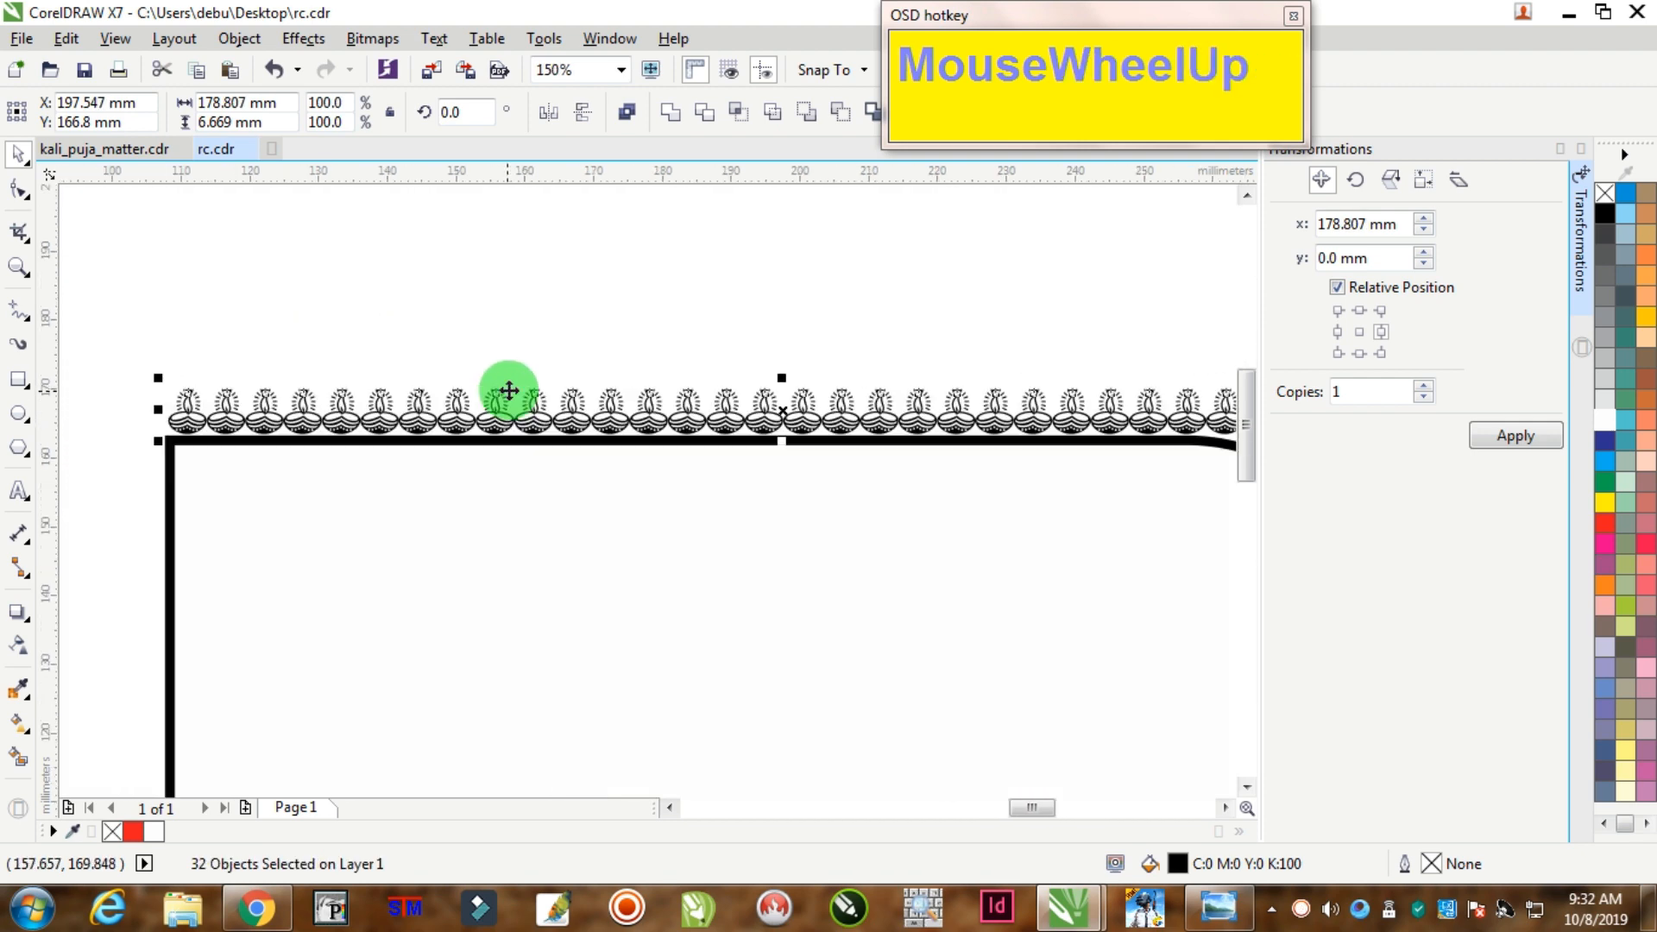
# Step: Group the 32 selected lamps into one object
pyautogui.rightClick(655, 418)
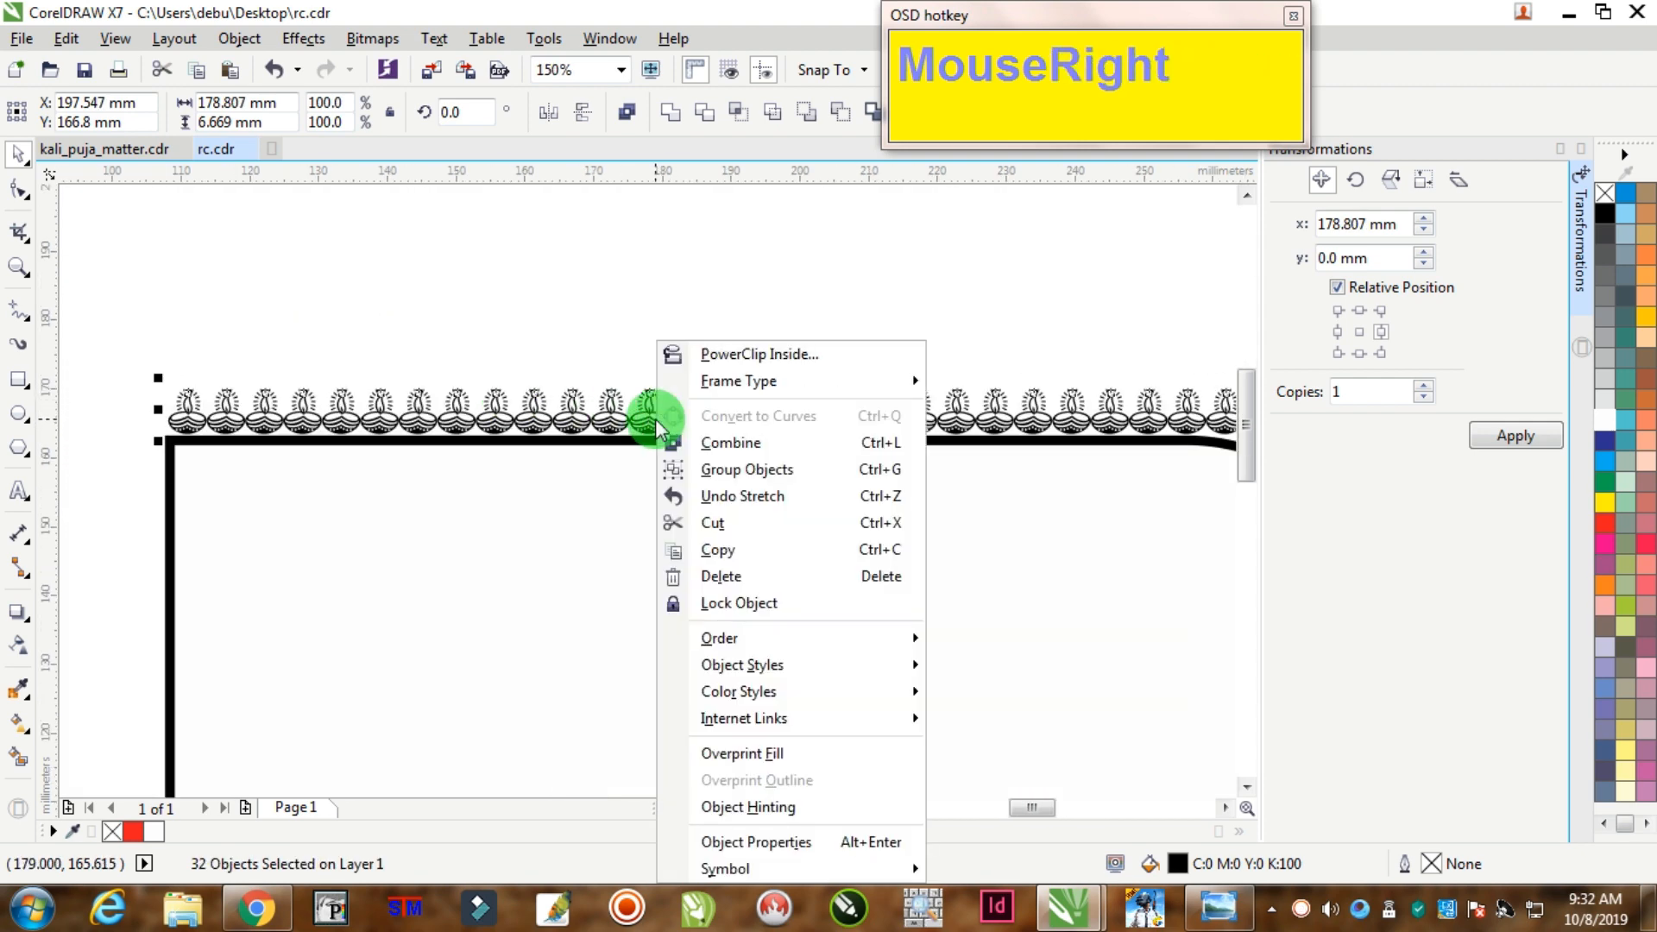
pyautogui.click(740, 471)
pyautogui.scroll(-2, 740, 506)
pyautogui.scroll(1, 750, 555)
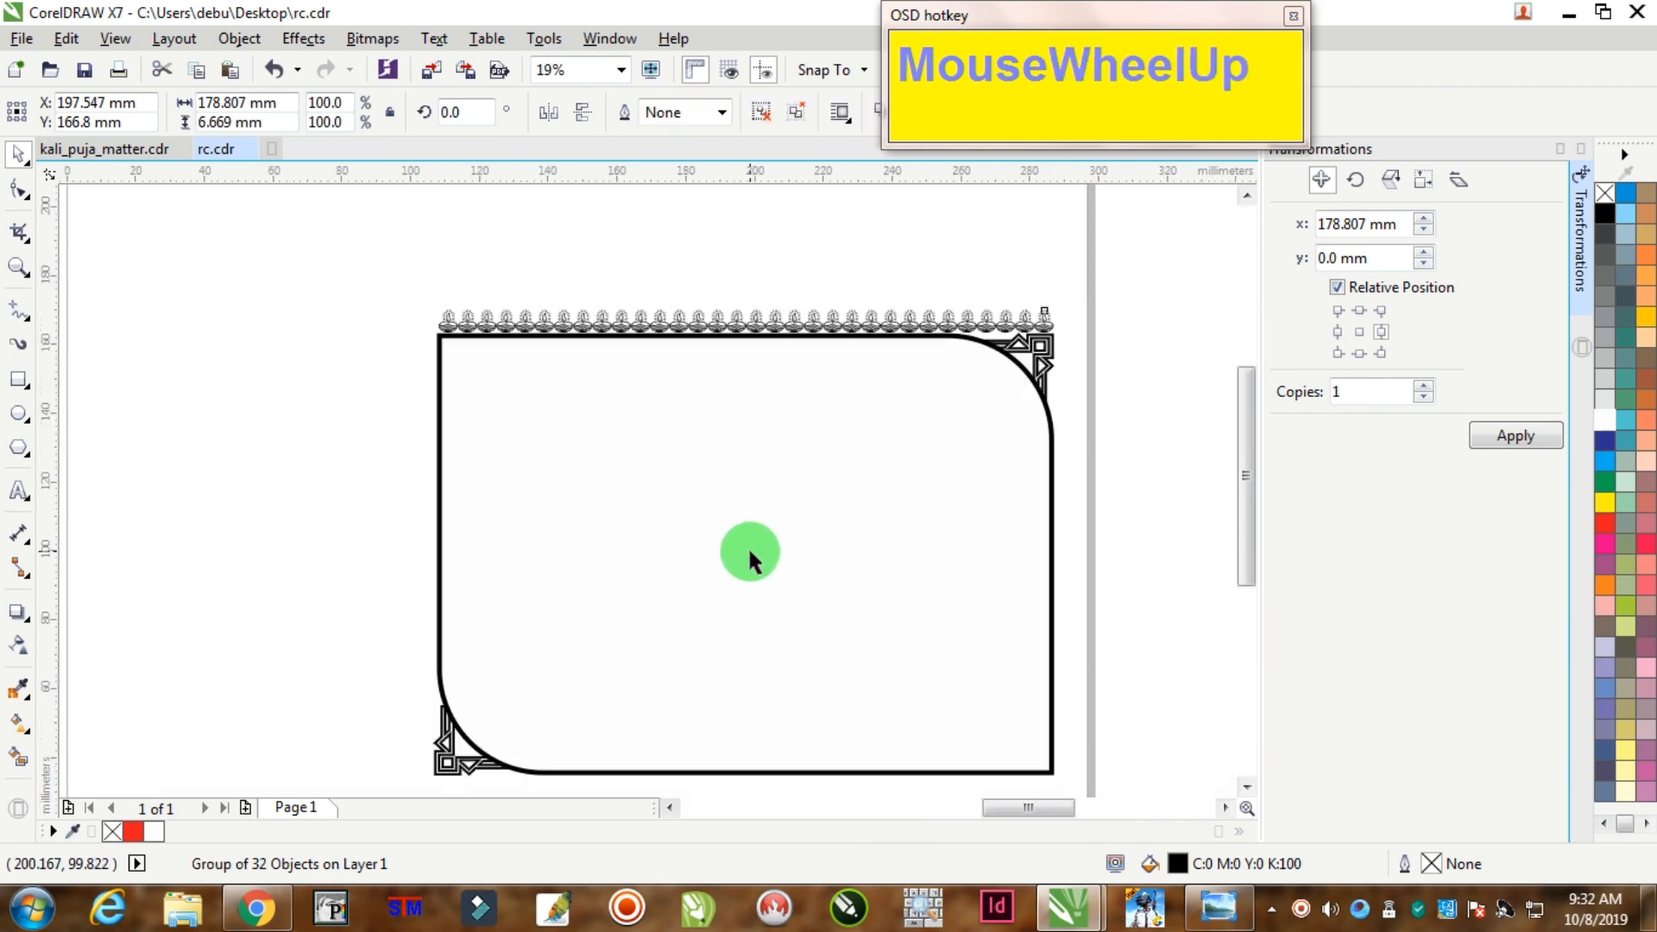
# Step: Drop a copy of the lamp row onto the frame's bottom edge and nudge it into place
pyautogui.click(591, 324)
pyautogui.moveTo(590, 323); pyautogui.dragTo(592, 769)
pyautogui.rightClick(591, 769)
pyautogui.scroll(-3, 847, 770)
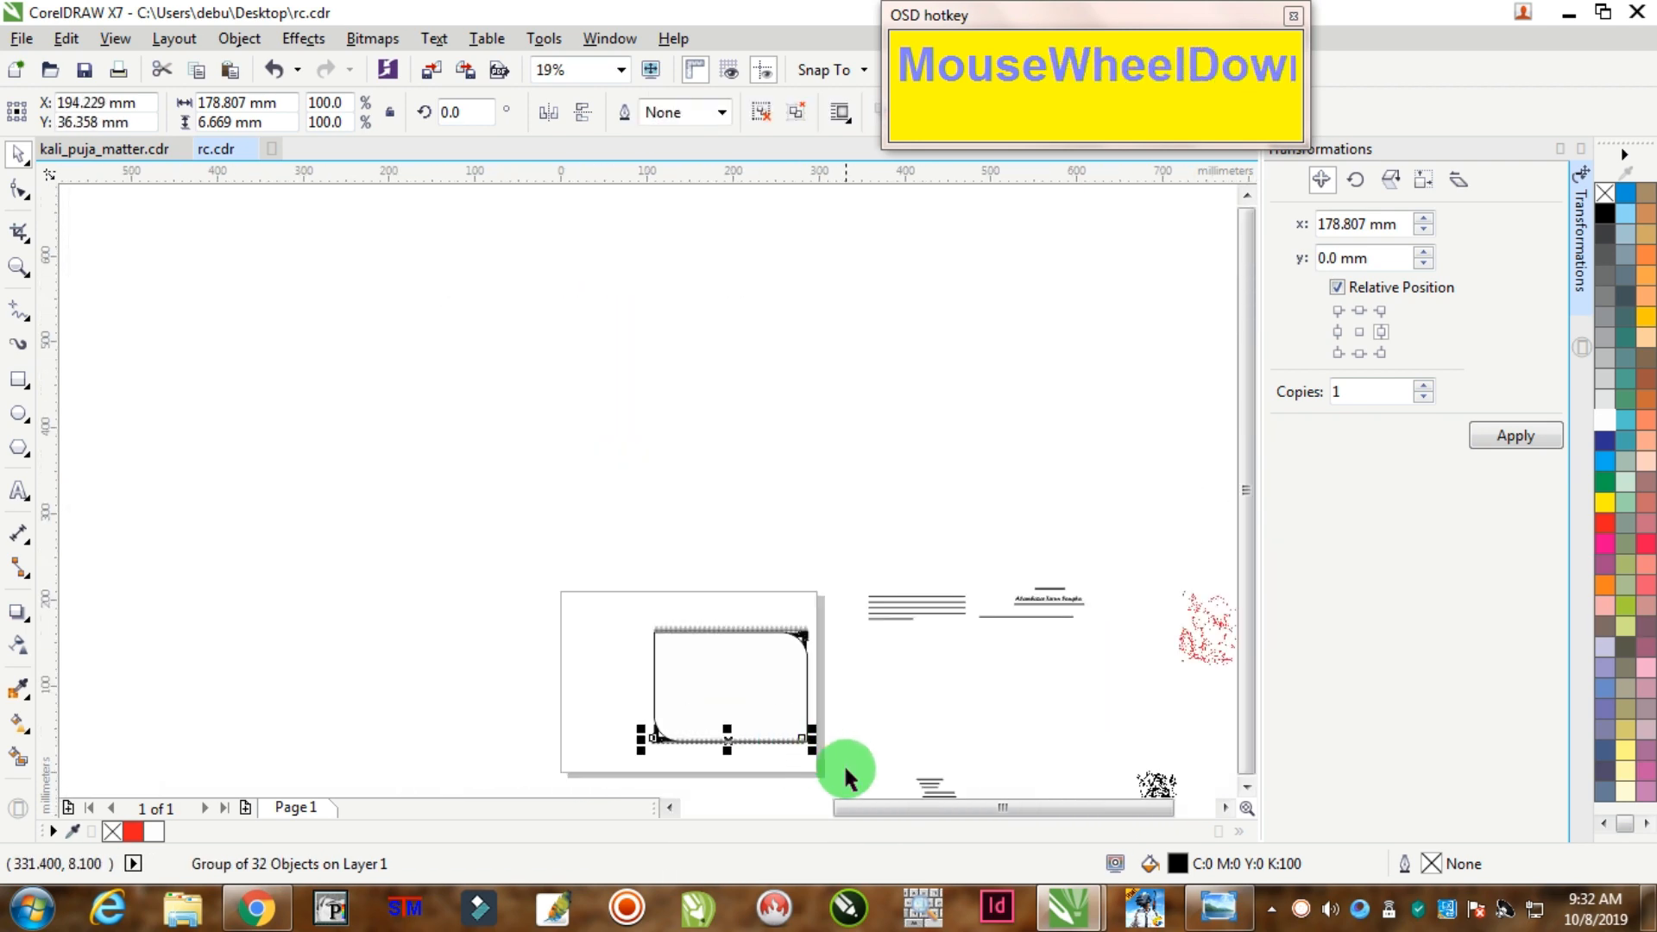
pyautogui.scroll(1, 786, 777)
pyautogui.scroll(5, 786, 777)
pyautogui.moveTo(732, 506); pyautogui.dragTo(751, 534)
pyautogui.scroll(2, 777, 507)
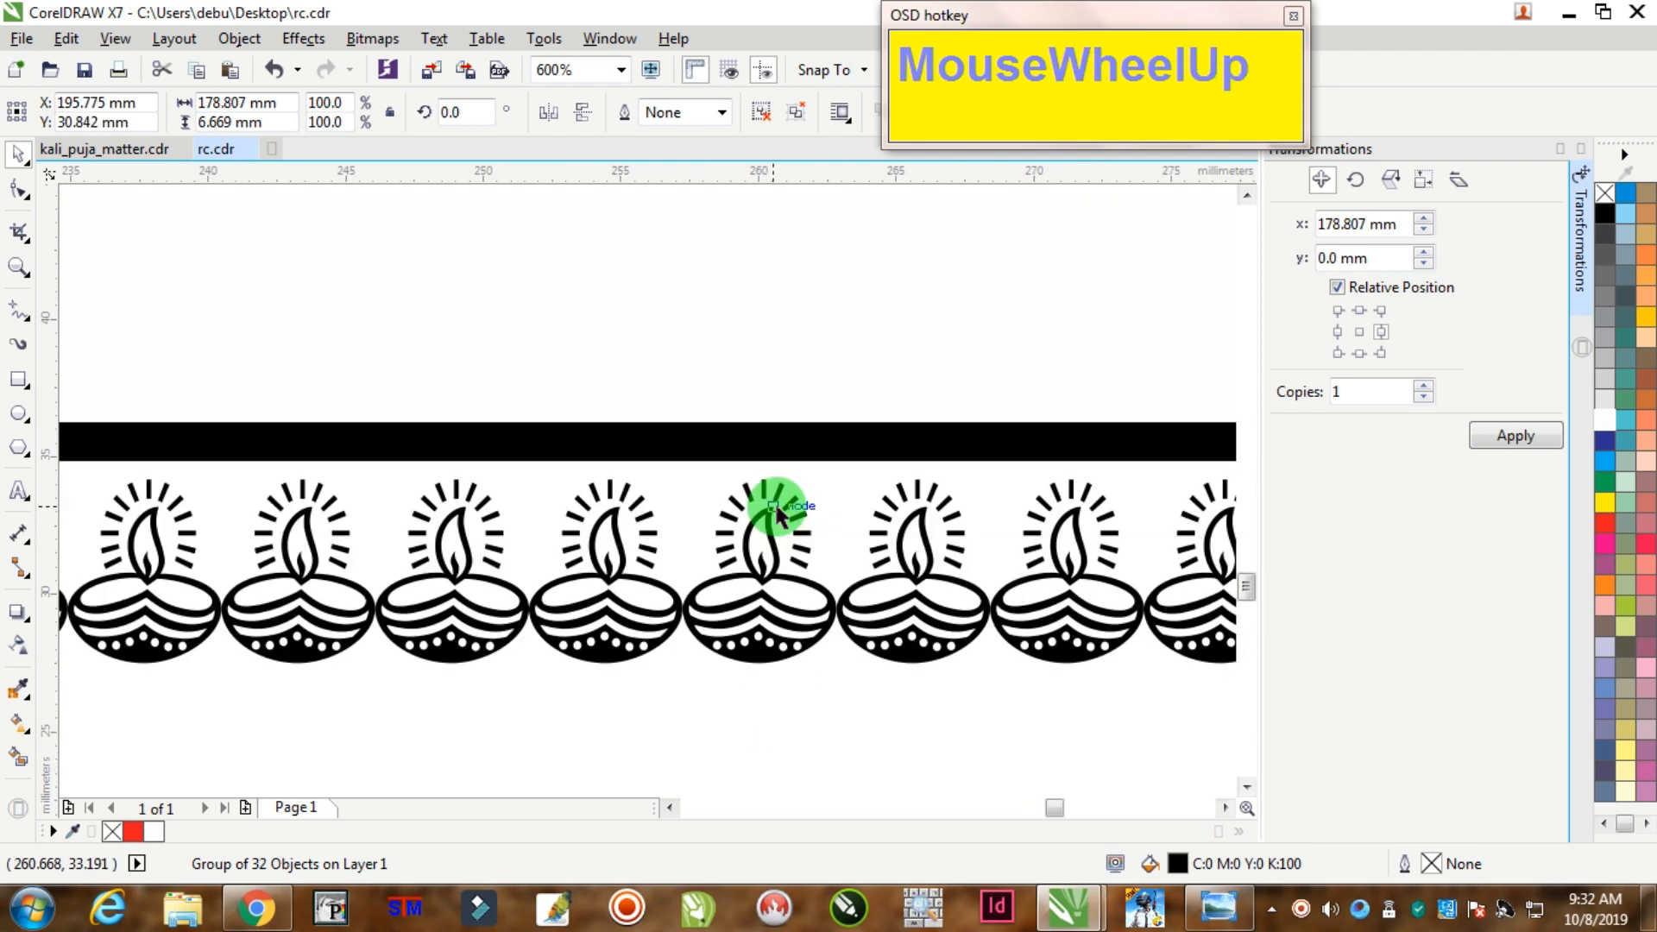
pyautogui.press('Up')
pyautogui.press('Up')
pyautogui.press('Up')
pyautogui.scroll(-2, 776, 507)
pyautogui.scroll(-3, 786, 500)
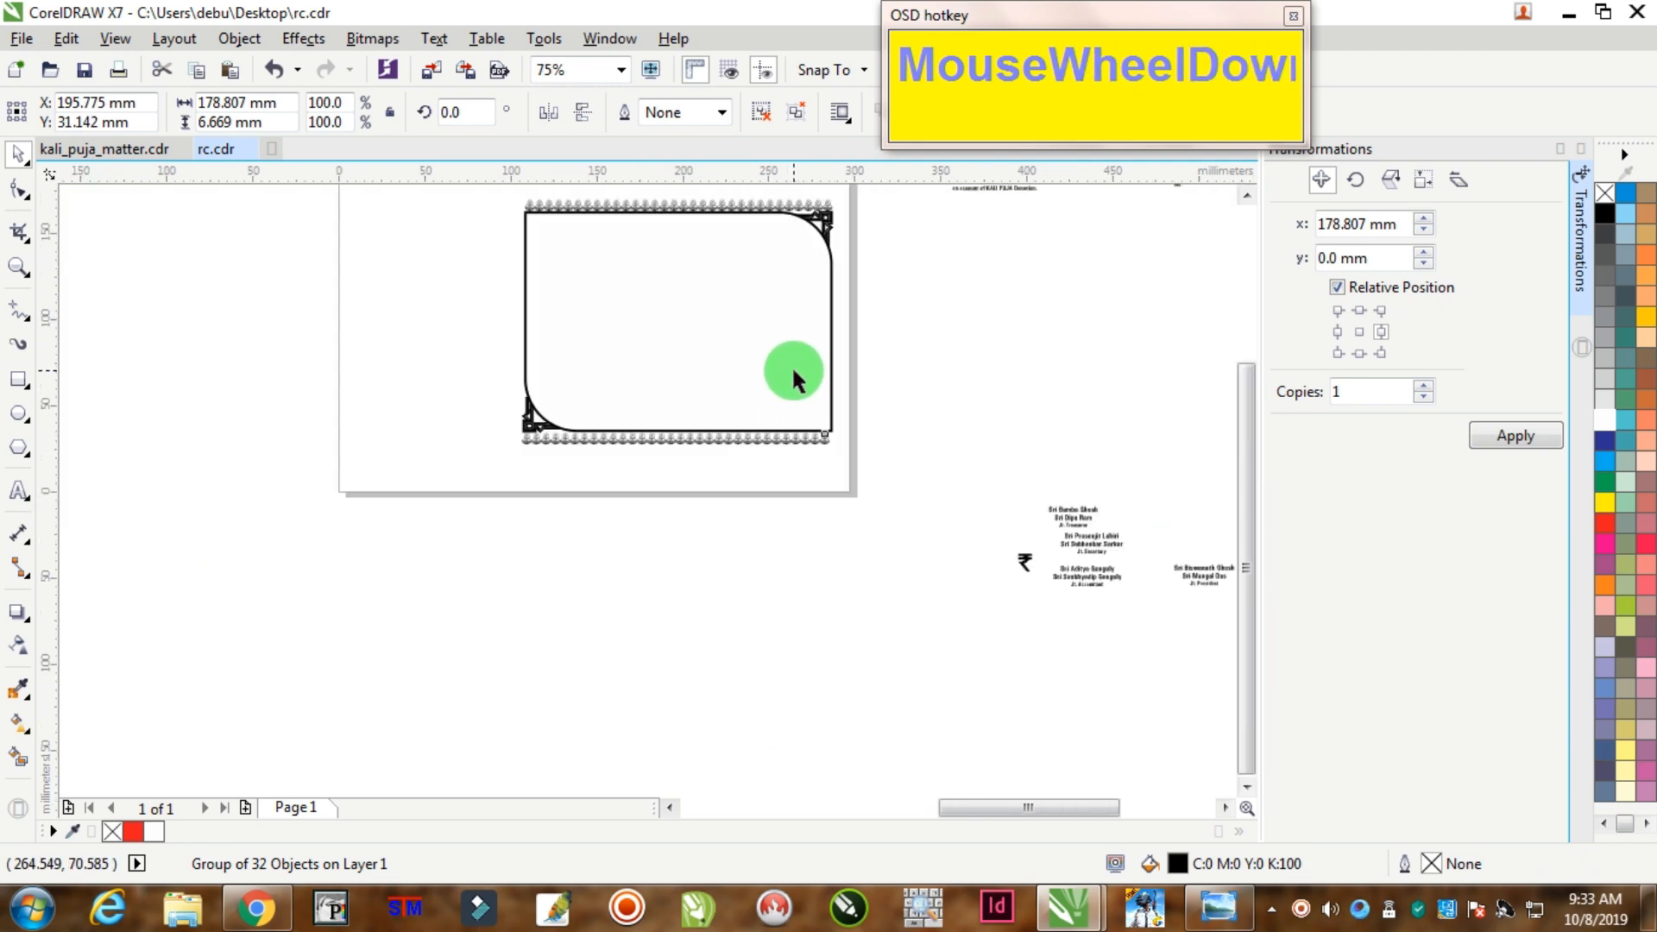
pyautogui.scroll(2, 769, 285)
pyautogui.scroll(-2, 765, 285)
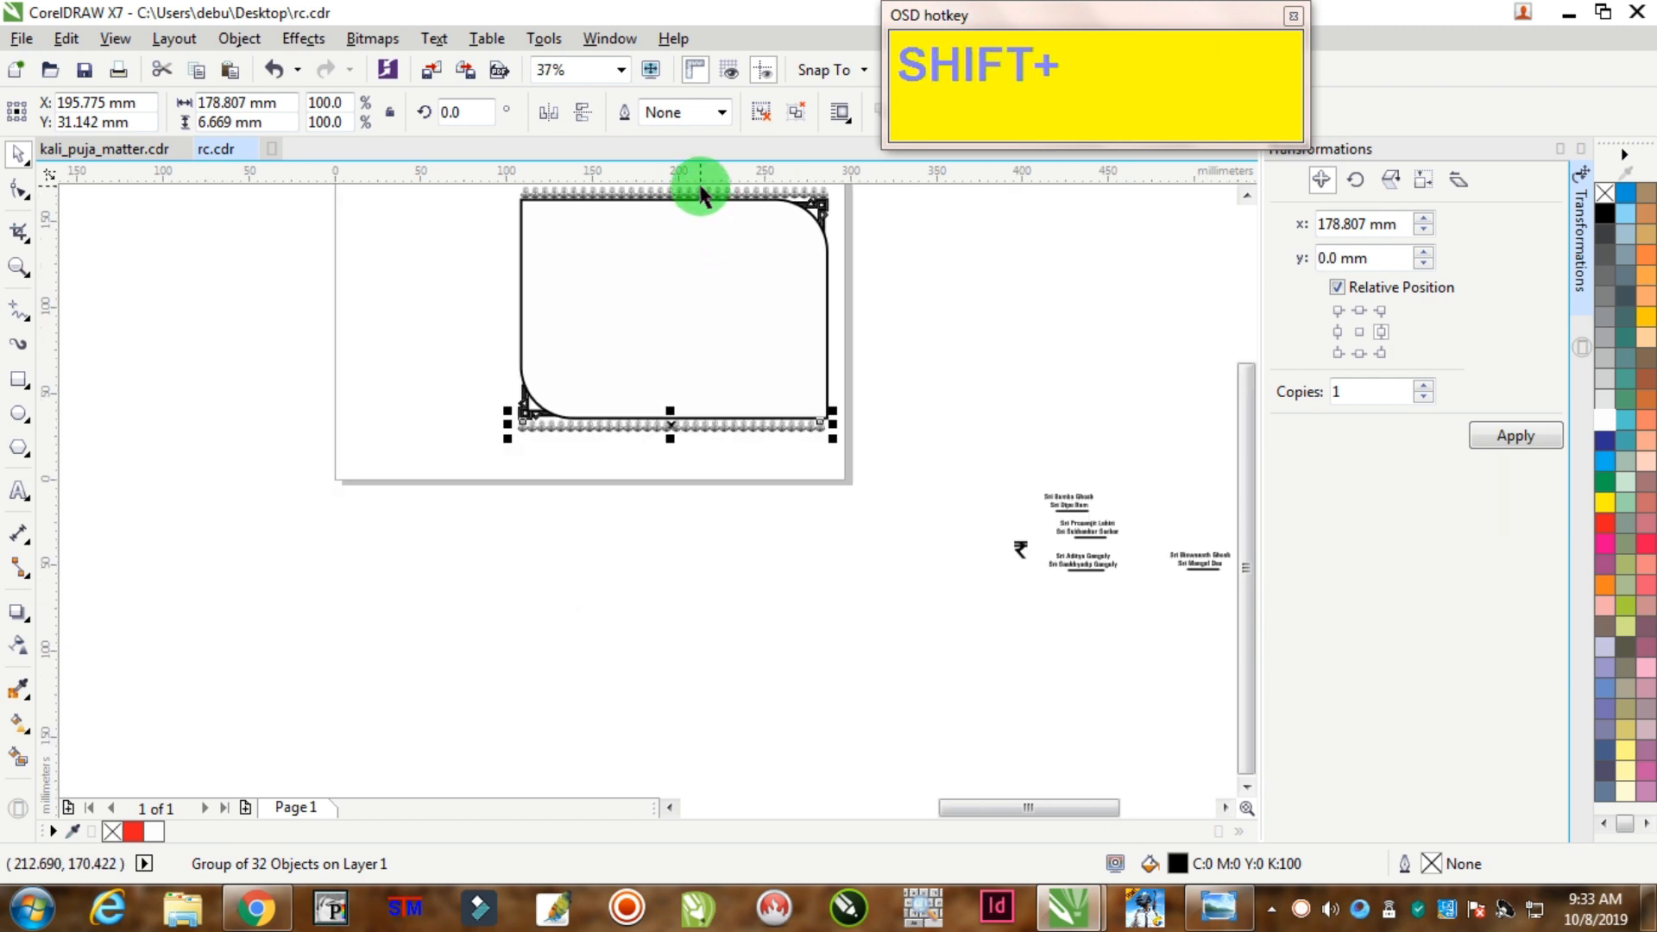
# Step: Align the bottom lamp row with the top row, then zoom in on the frame
pyautogui.keyDown('shift'); pyautogui.click(696, 191); pyautogui.keyUp('shift')
pyautogui.hotkey('shift', 'c')
pyautogui.click(768, 388)
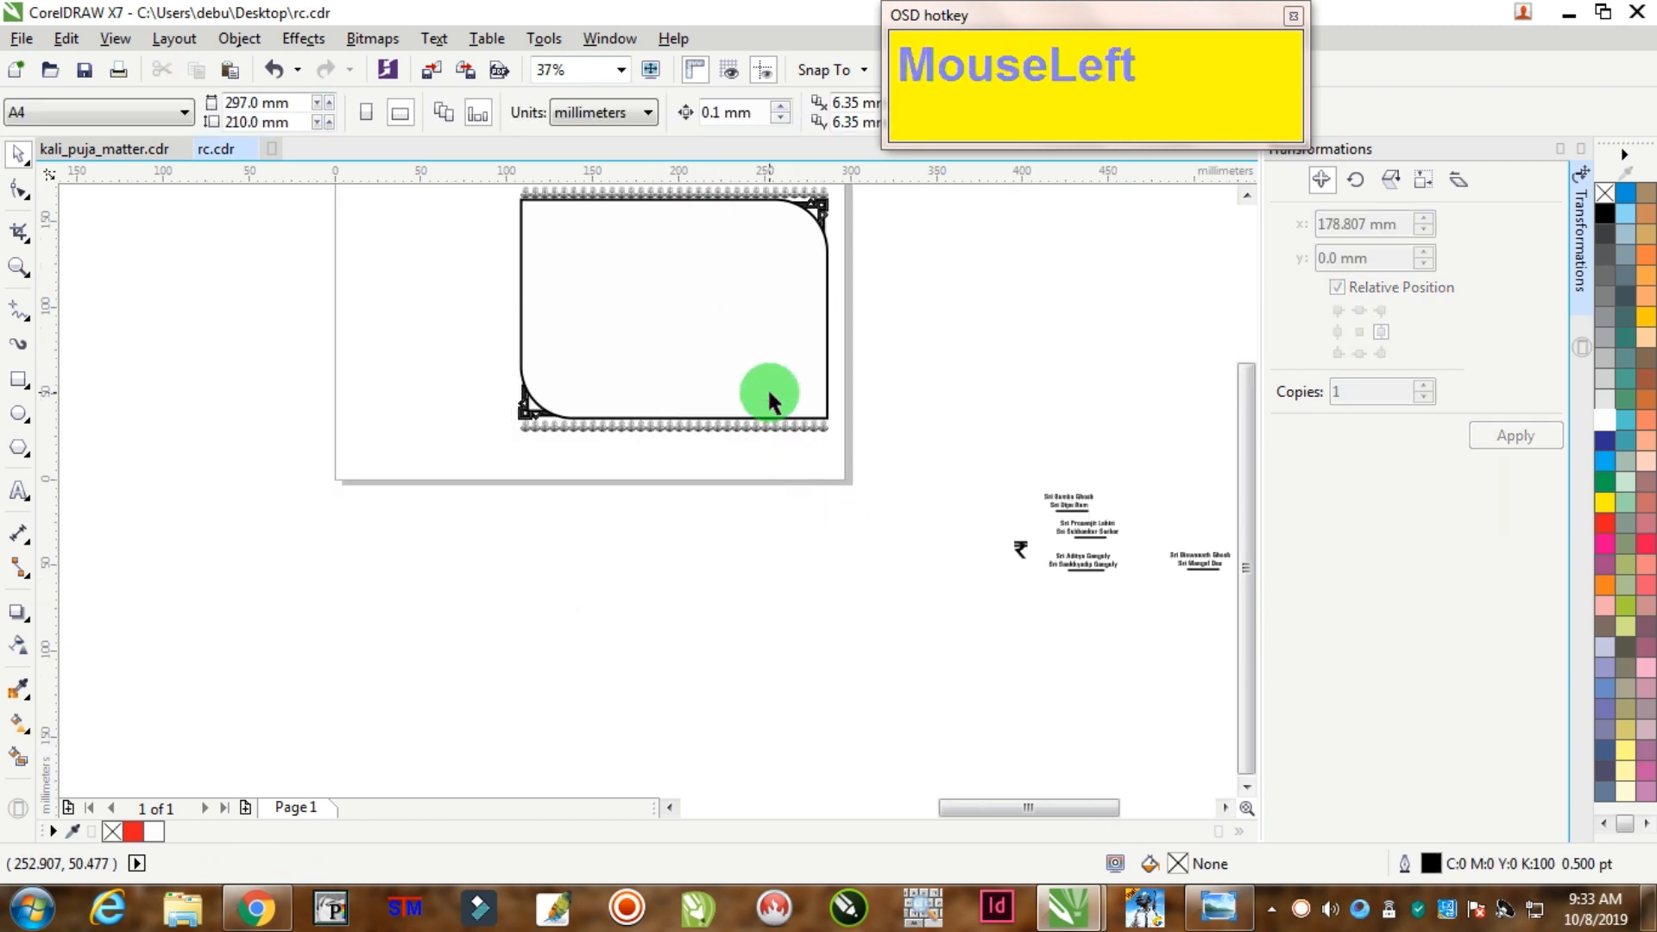
pyautogui.scroll(2, 769, 390)
pyautogui.scroll(-2, 807, 401)
pyautogui.scroll(2, 833, 371)
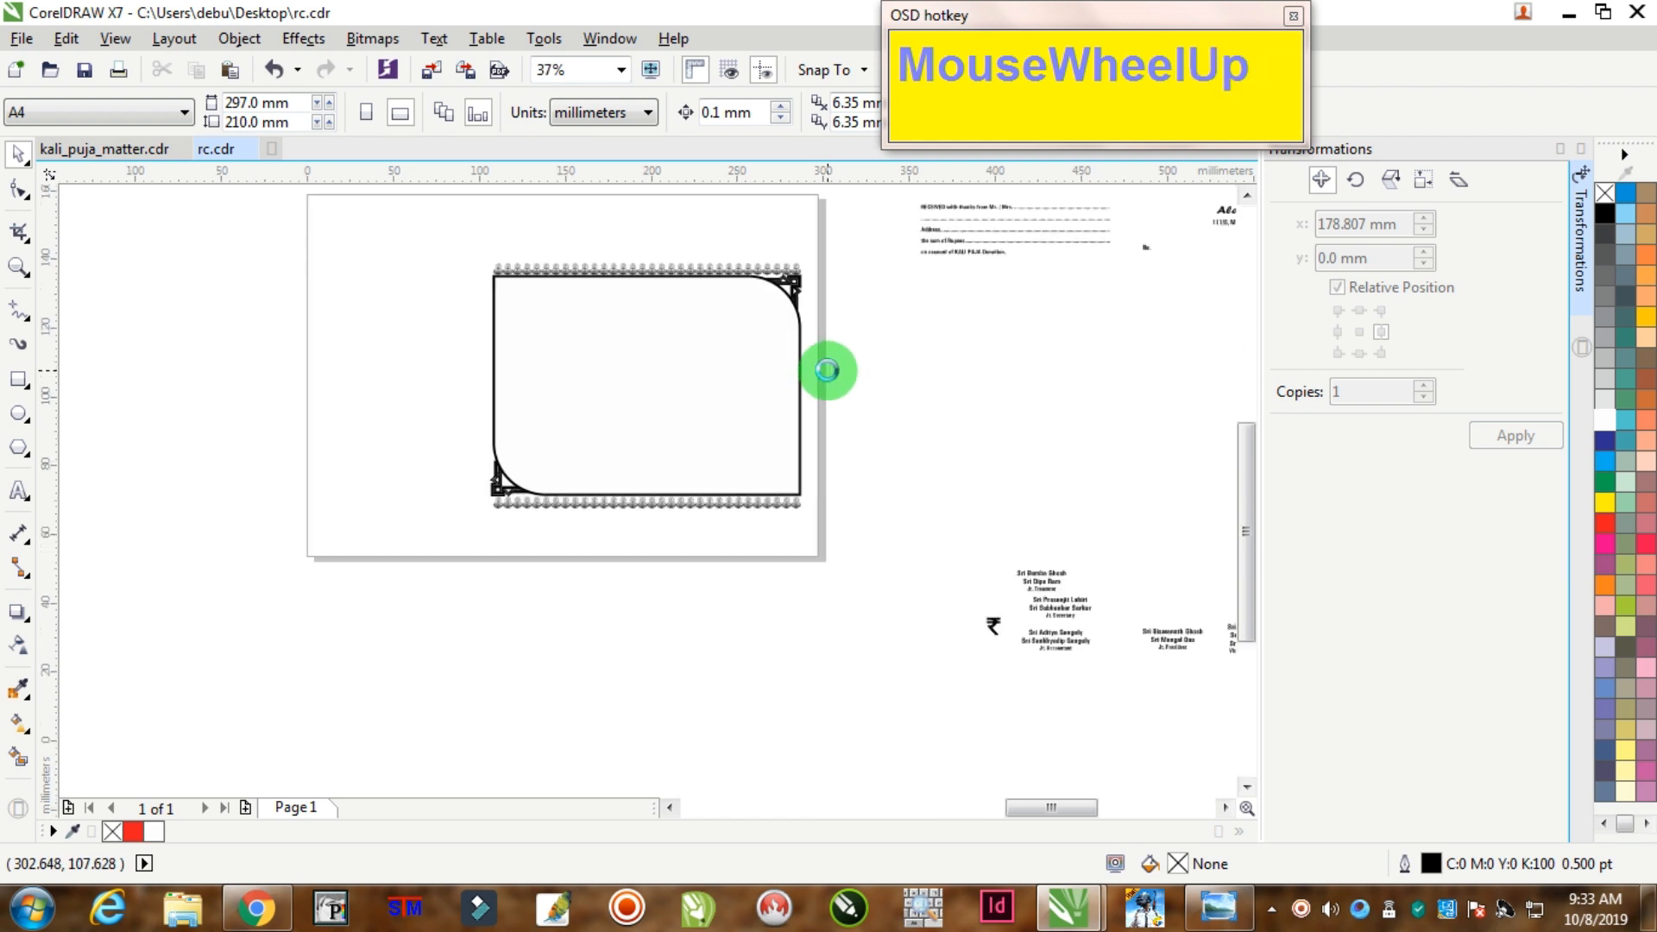
pyautogui.click(18, 267)
pyautogui.scroll(-2, 629, 292)
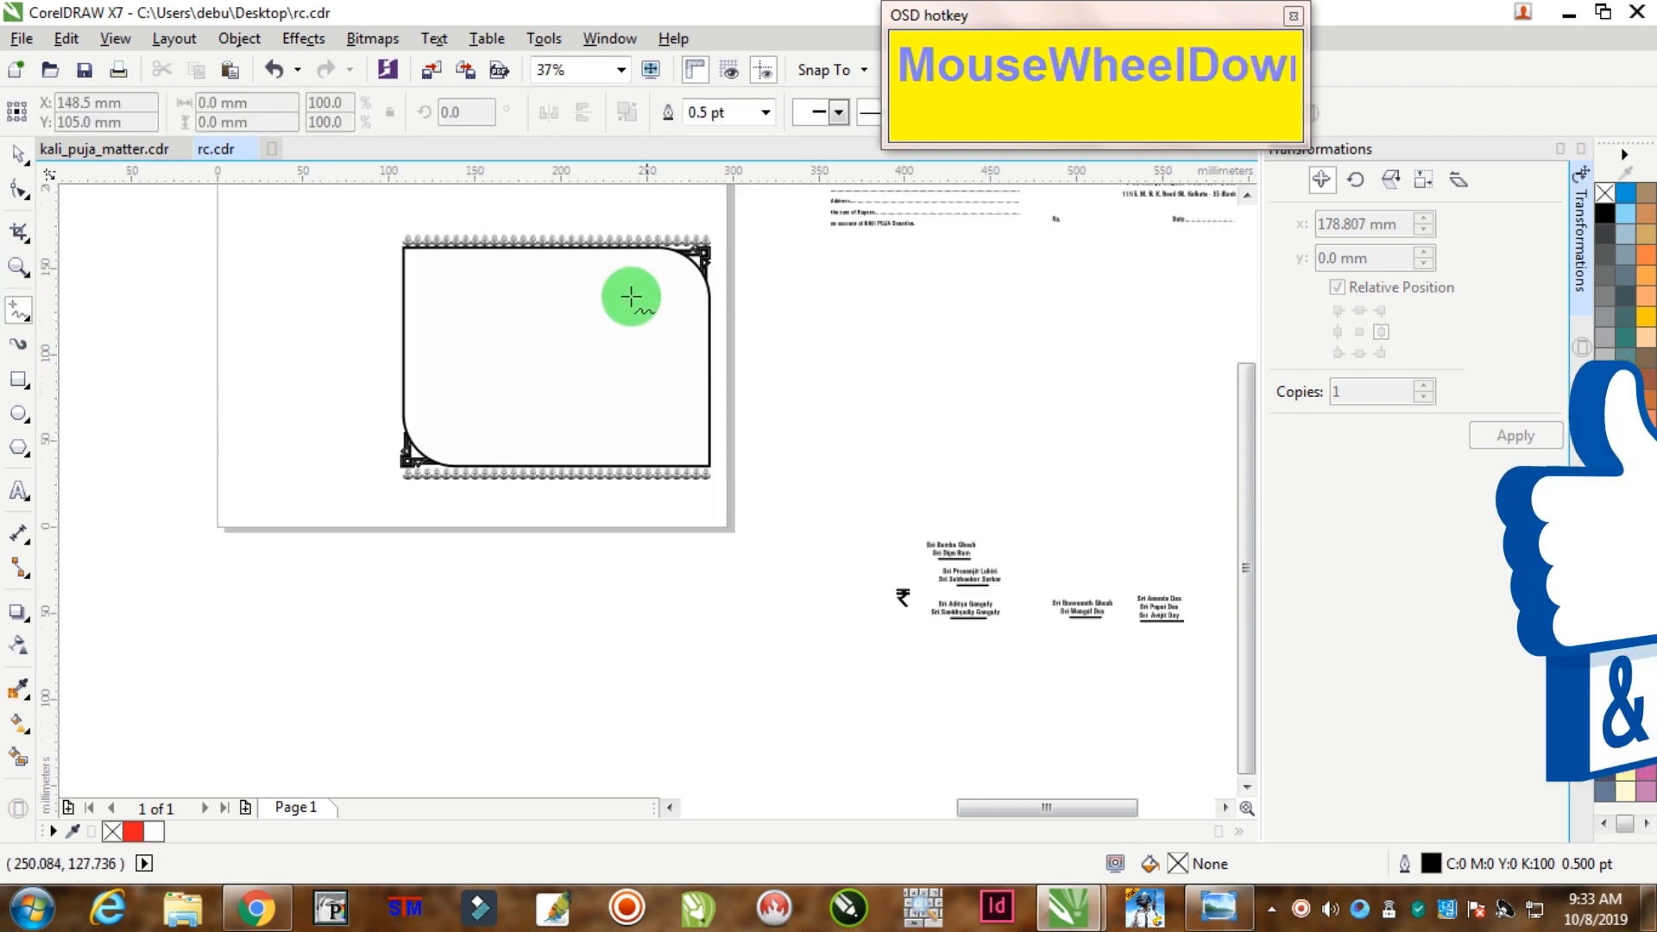
pyautogui.moveTo(359, 229); pyautogui.dragTo(753, 521)
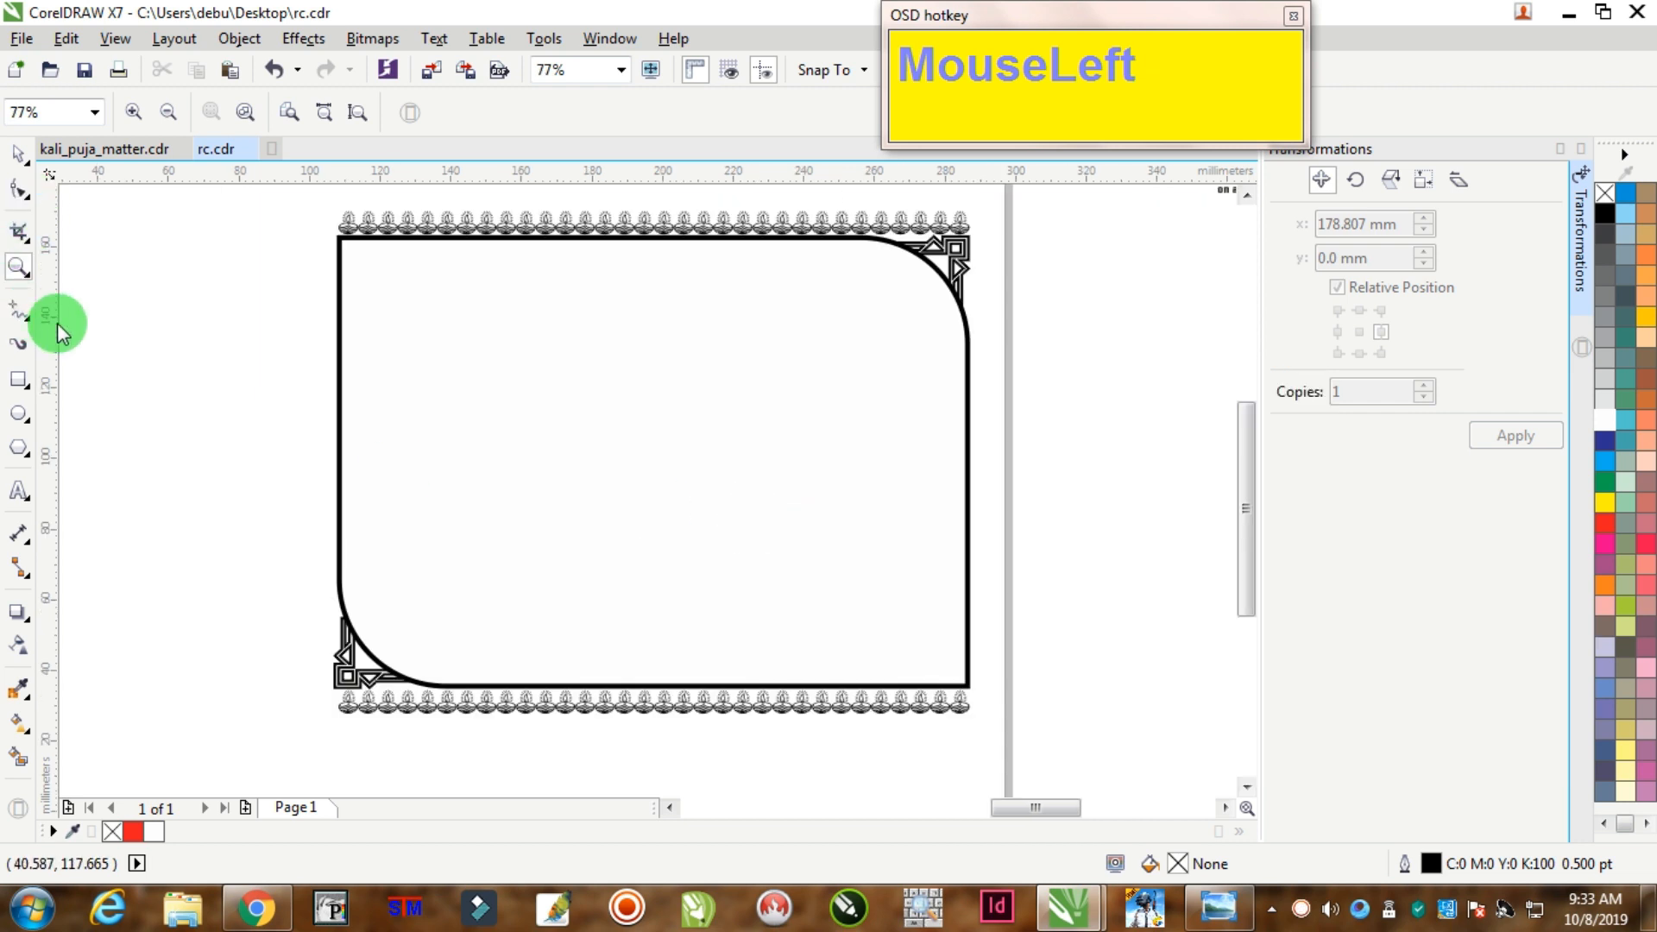
# Step: Draw a vertical line beside the frame's right edge with a 4 pt outline
pyautogui.click(20, 313)
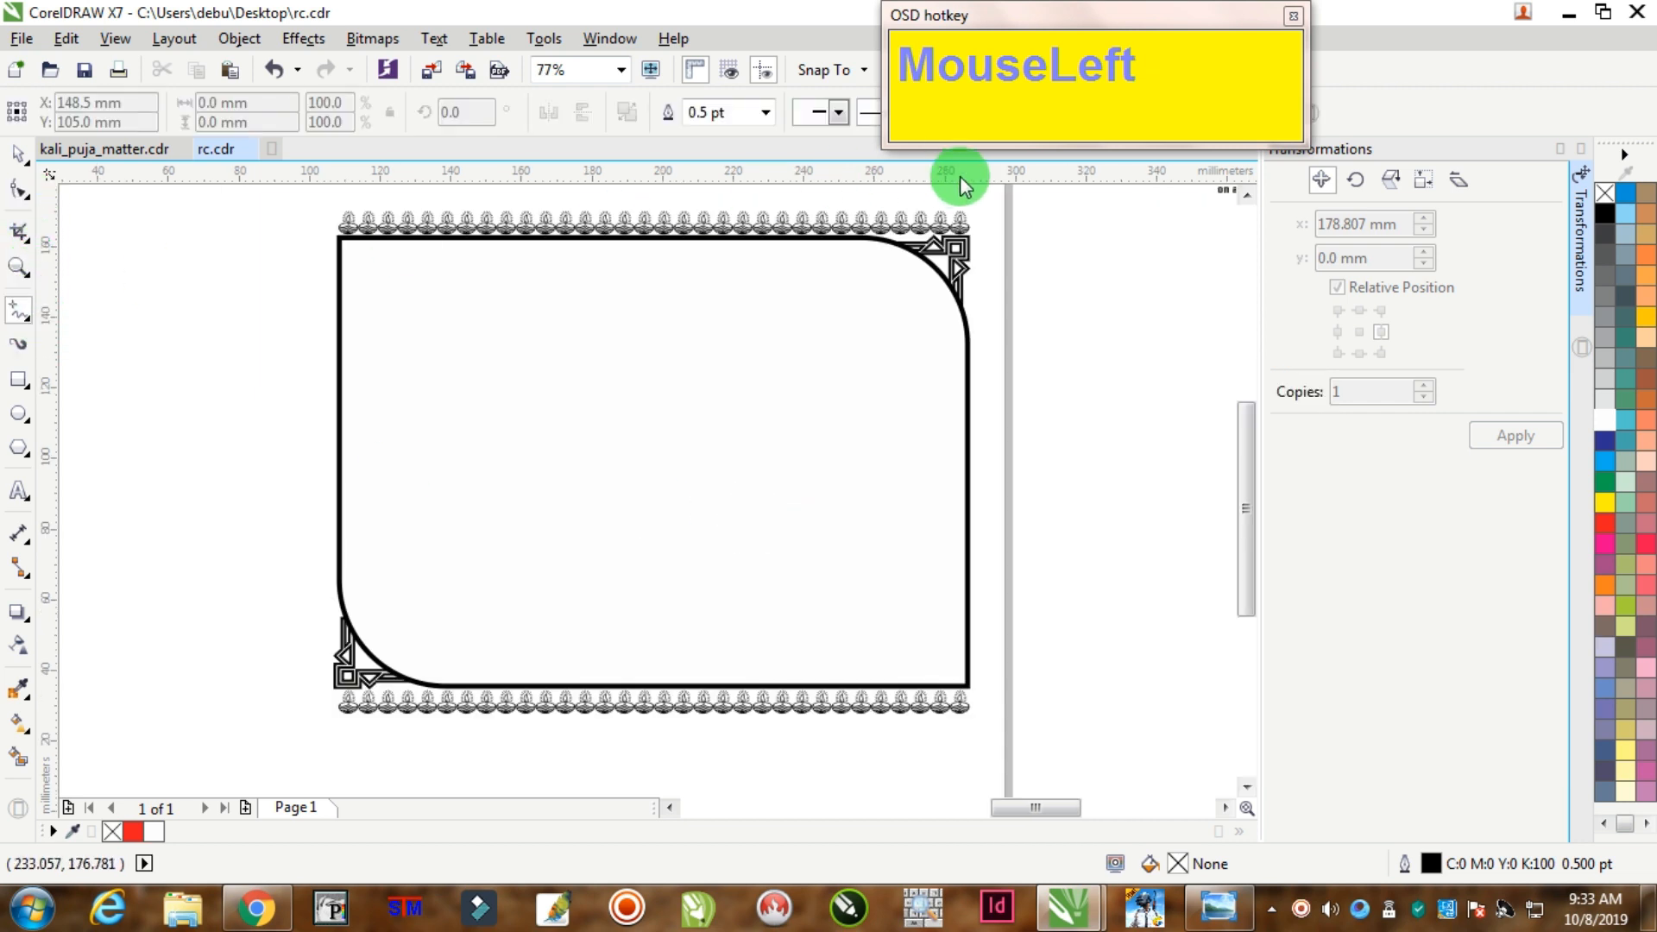
pyautogui.click(980, 220)
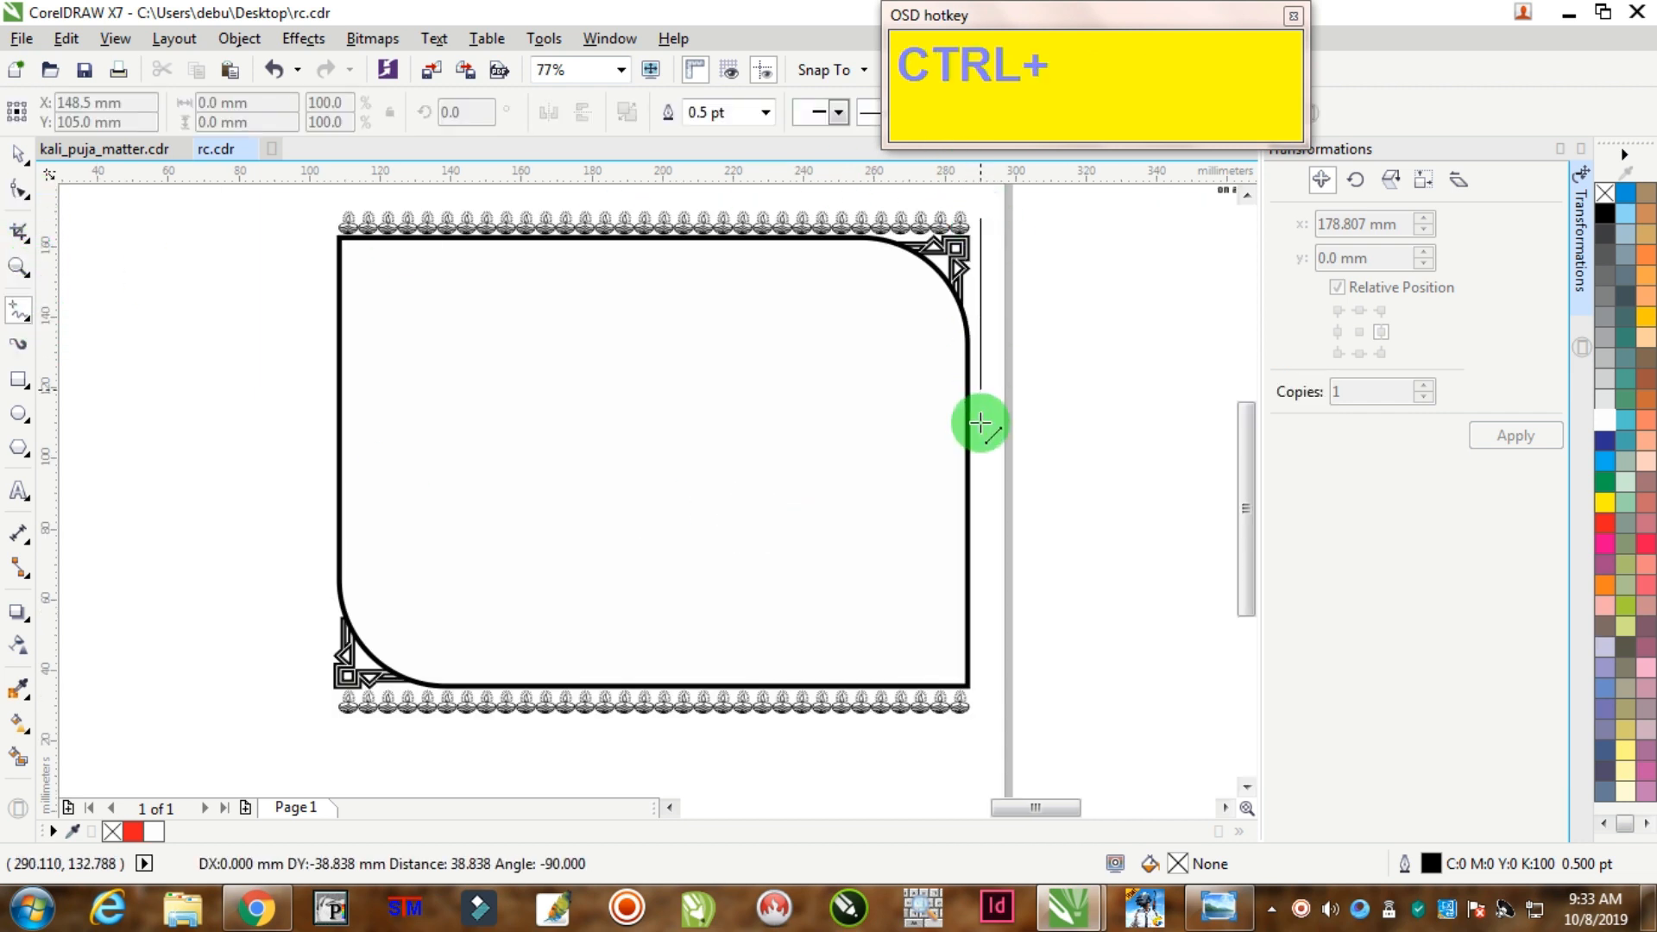
pyautogui.keyDown('ctrl'); pyautogui.click(987, 708); pyautogui.keyUp('ctrl')
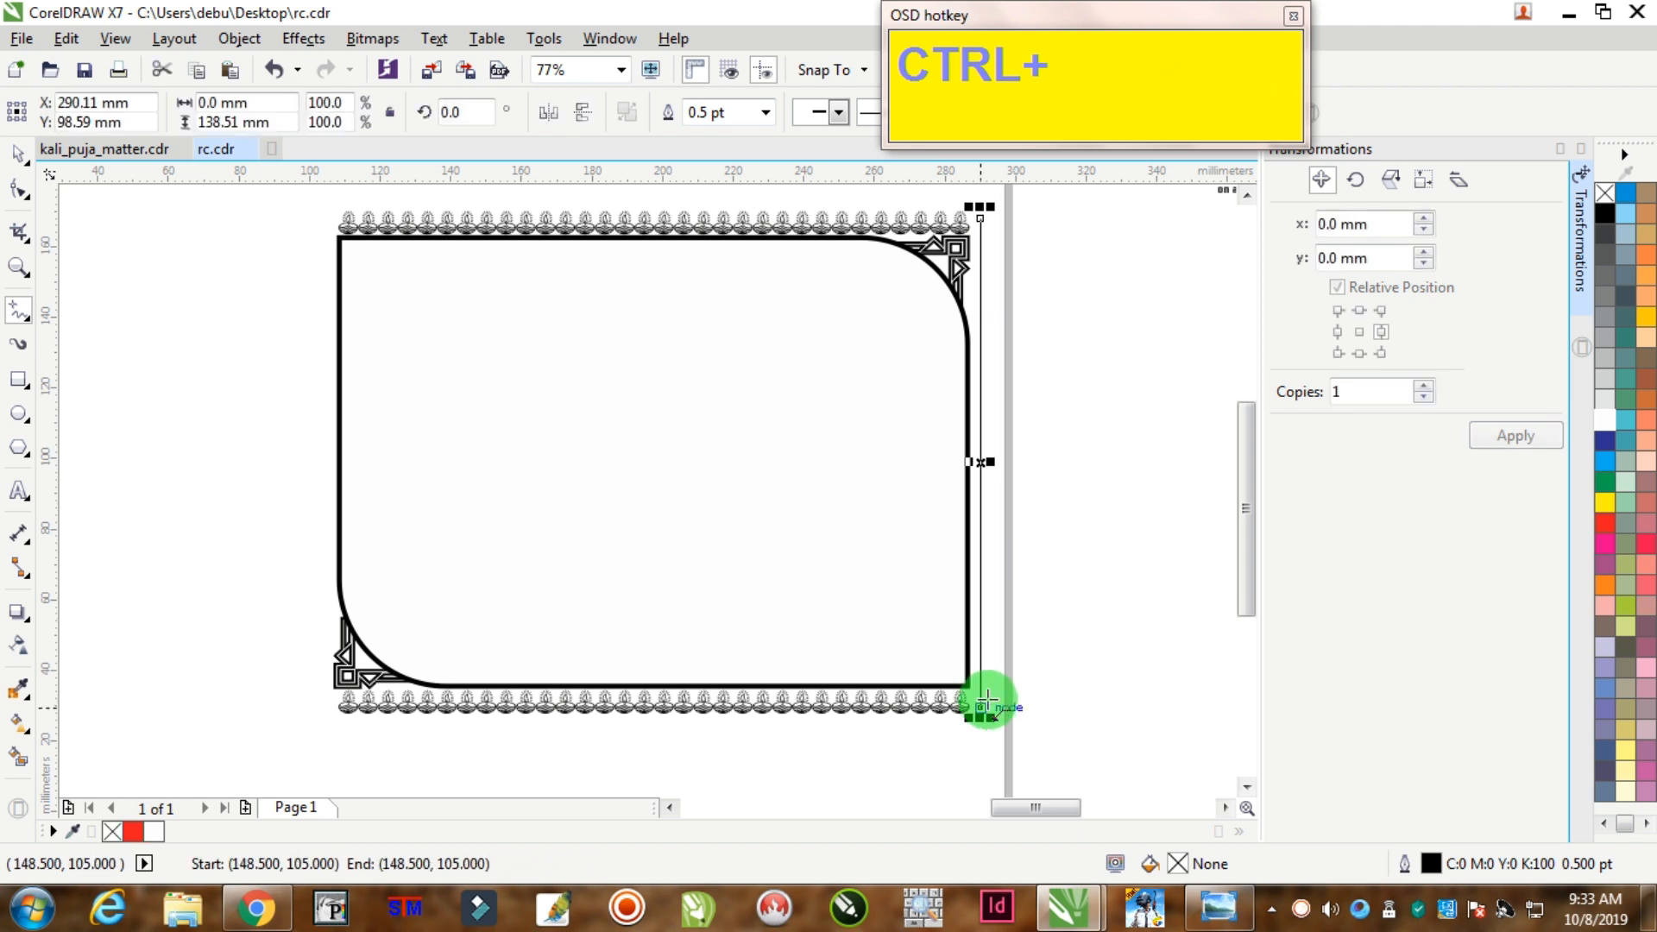
pyautogui.press('F12')
pyautogui.press('Tab')
pyautogui.write('4')
pyautogui.press('Return')
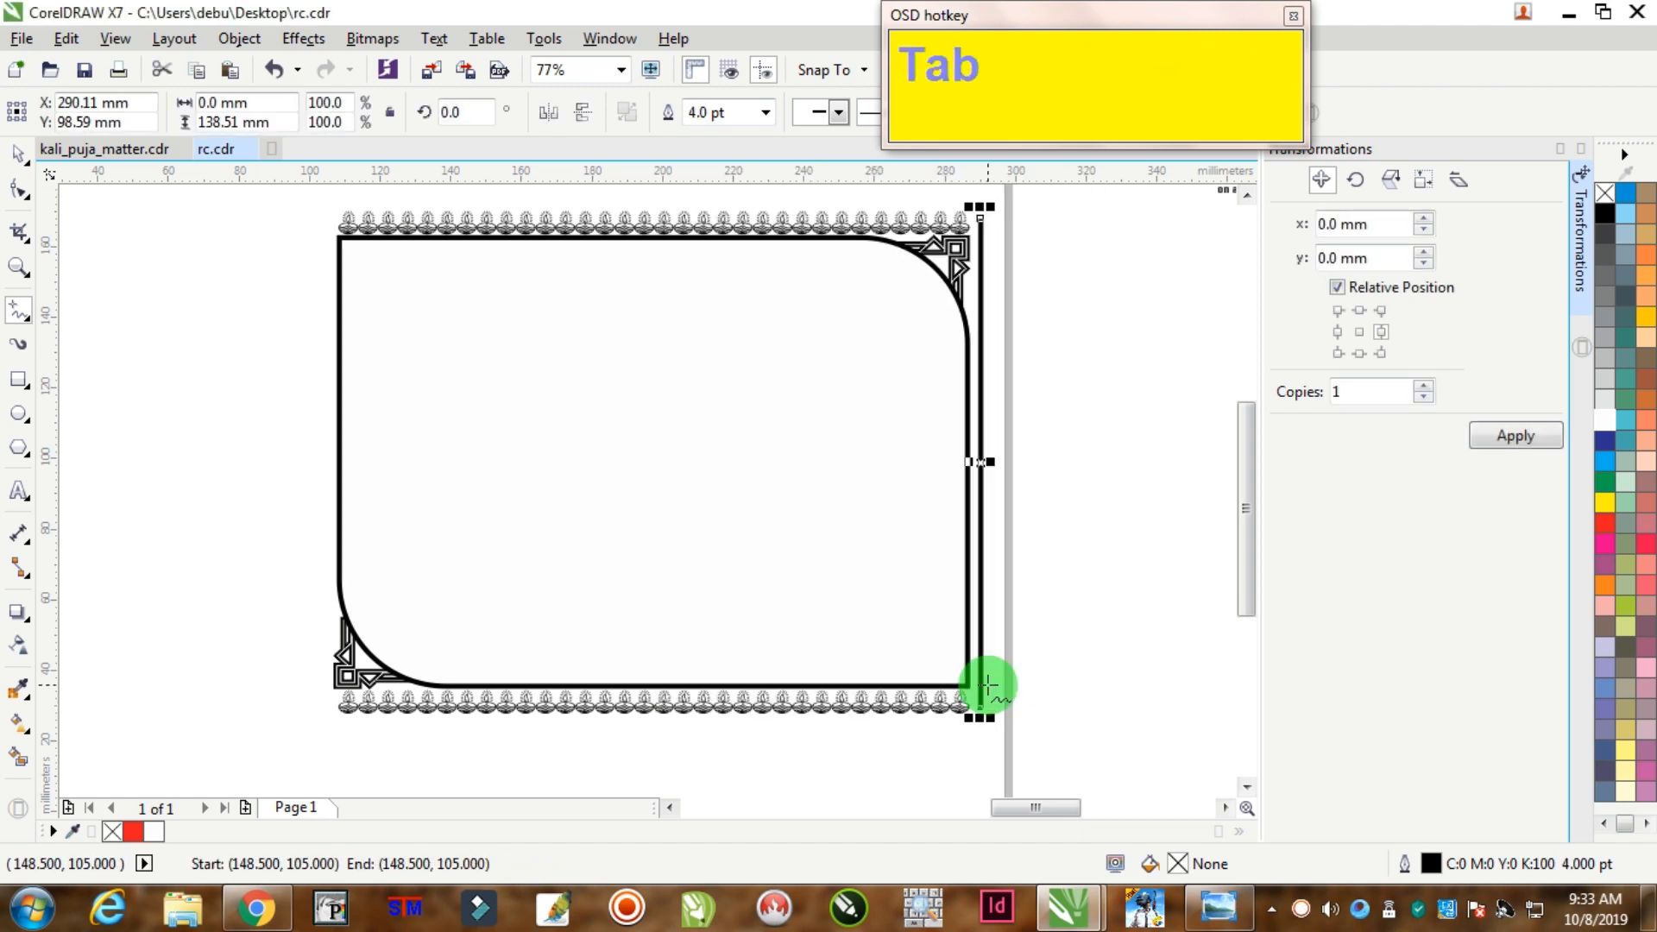
pyautogui.press('Left')
pyautogui.press('Left')
# Step: Copy the vertical line to the frame's left edge and align the two lines
pyautogui.click(19, 158)
pyautogui.press('Left')
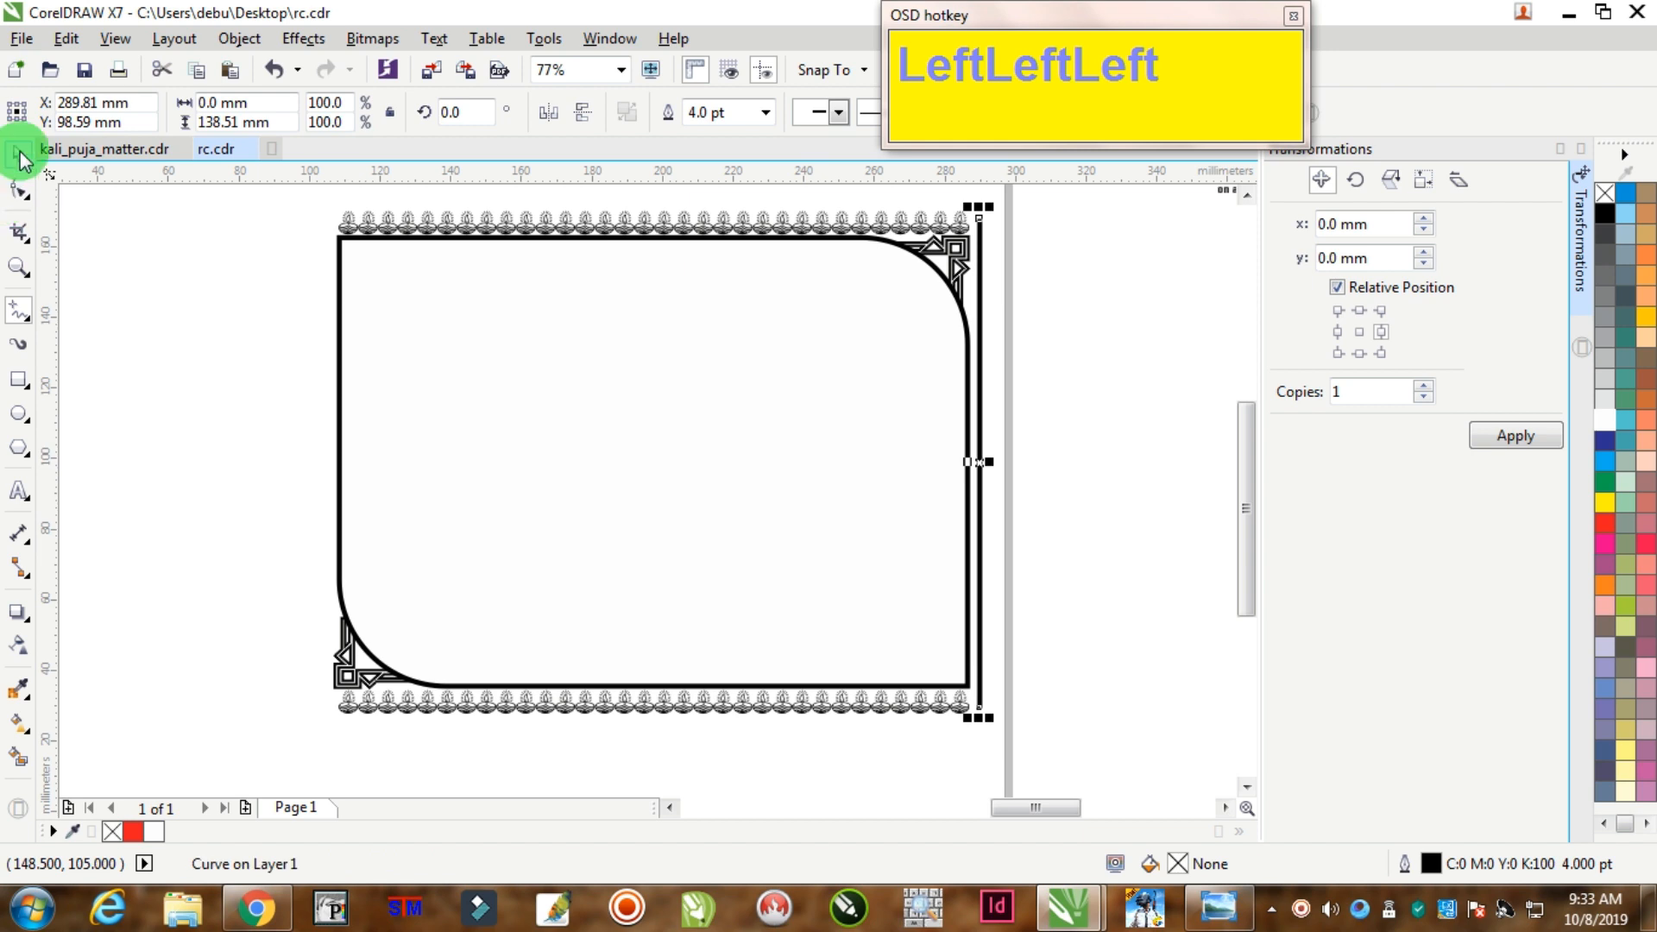
pyautogui.click(995, 305)
pyautogui.click(996, 225)
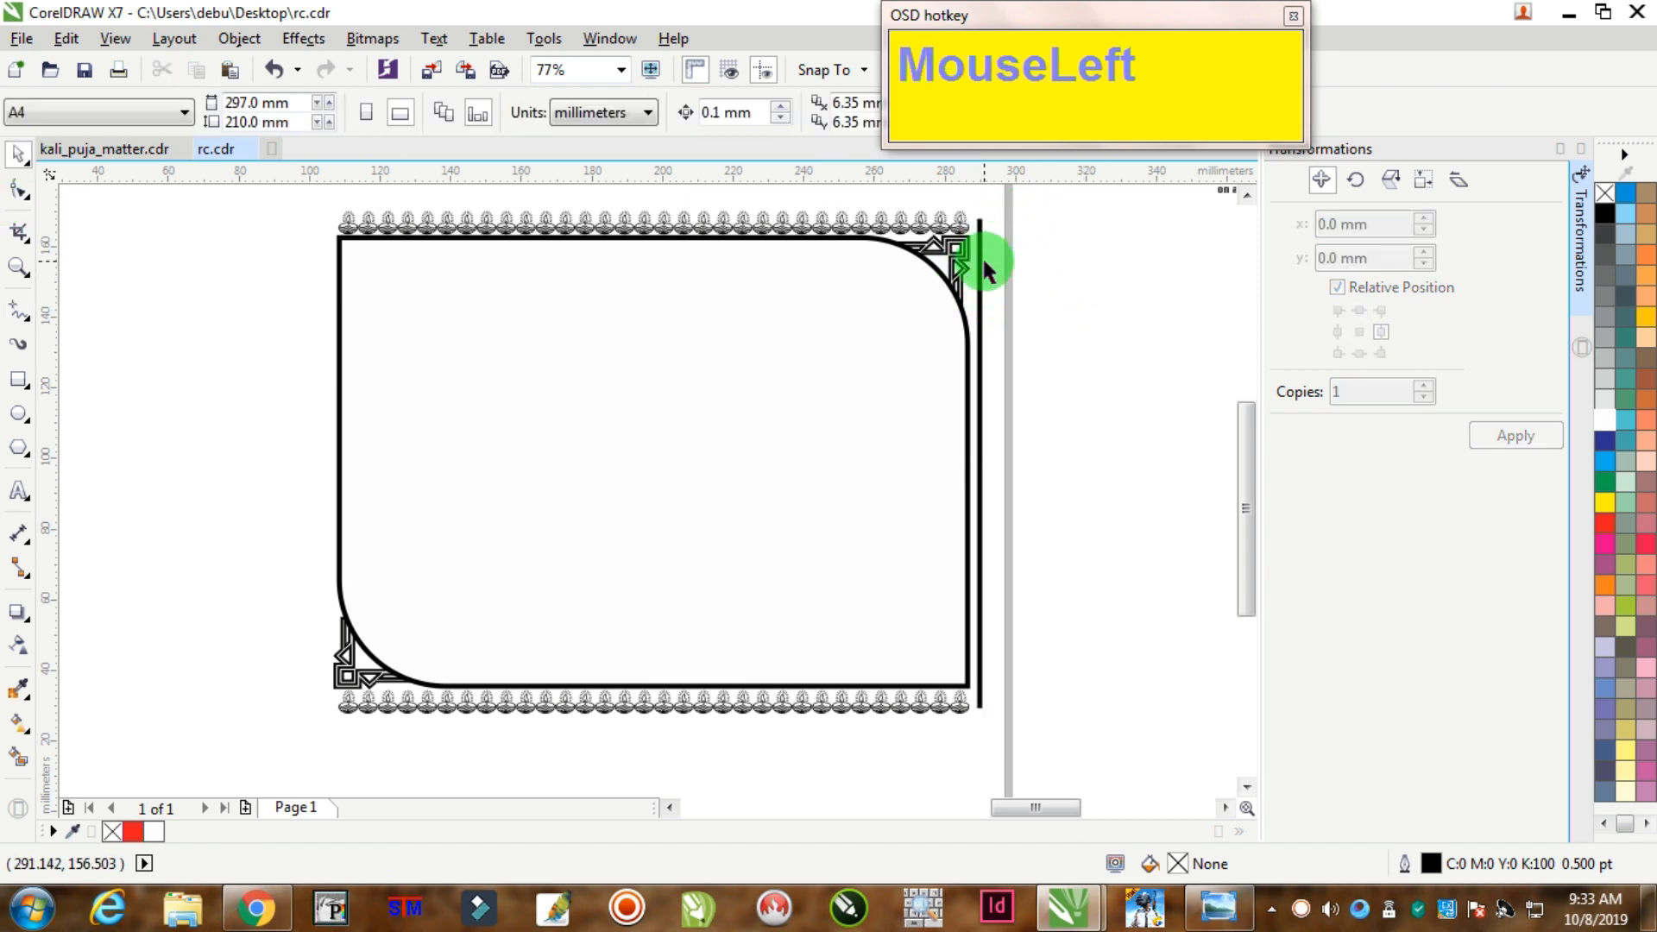
pyautogui.moveTo(983, 275); pyautogui.dragTo(333, 259)
pyautogui.rightClick(333, 259)
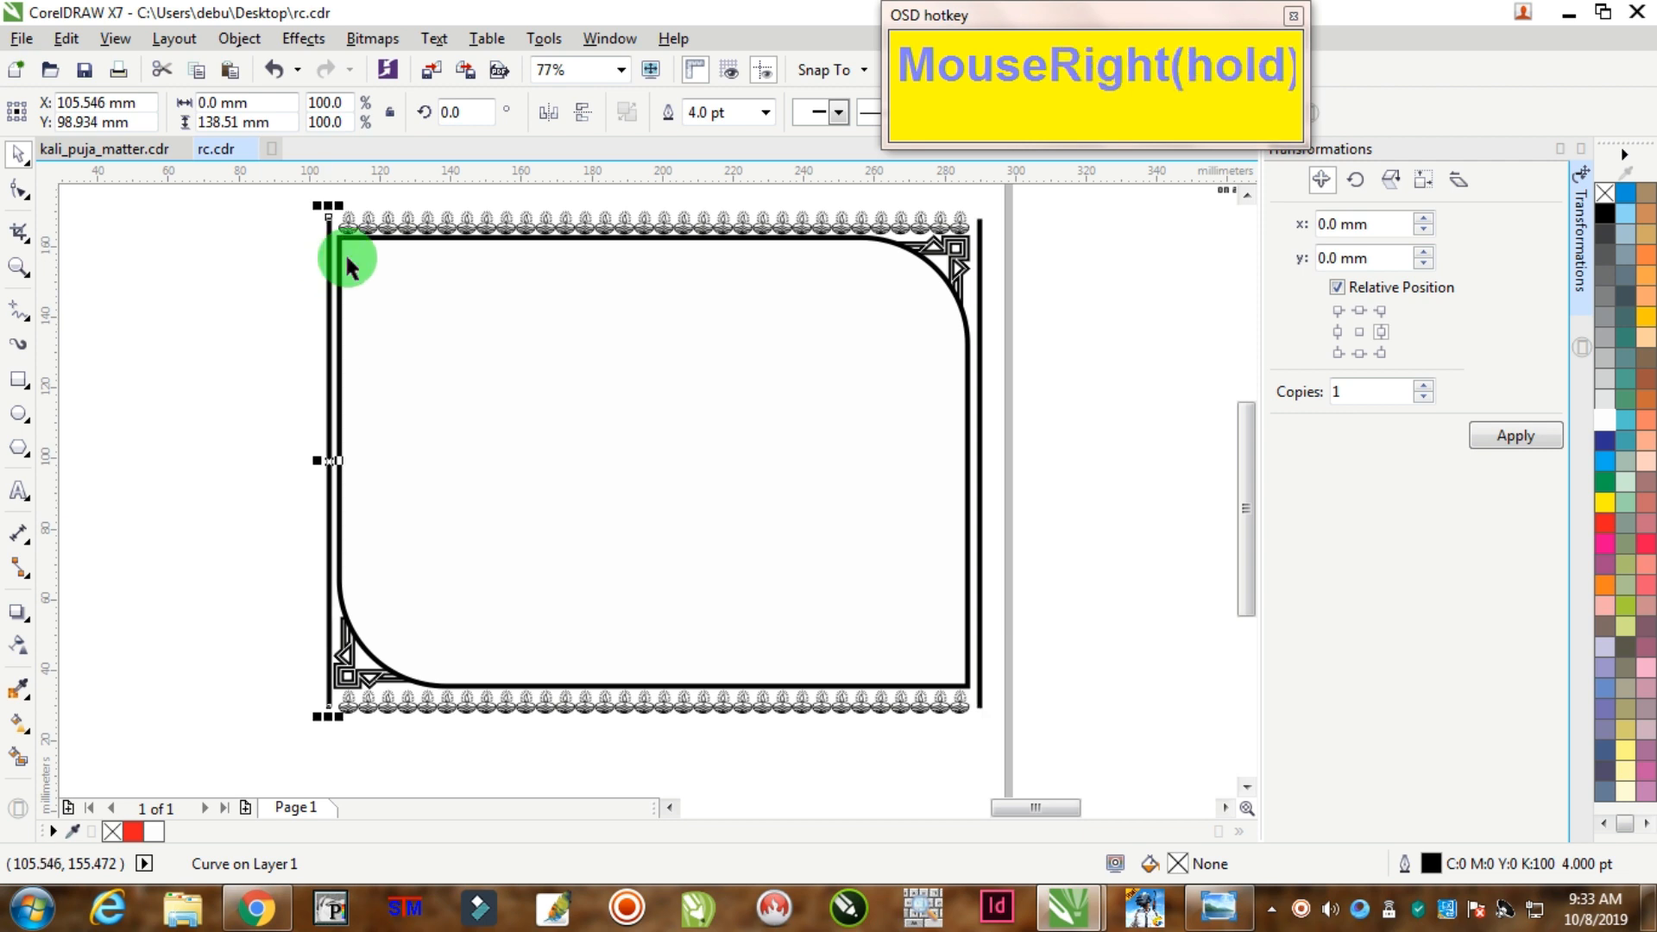
pyautogui.keyDown('shift'); pyautogui.click(982, 259); pyautogui.keyUp('shift')
pyautogui.hotkey('shift', 'e')
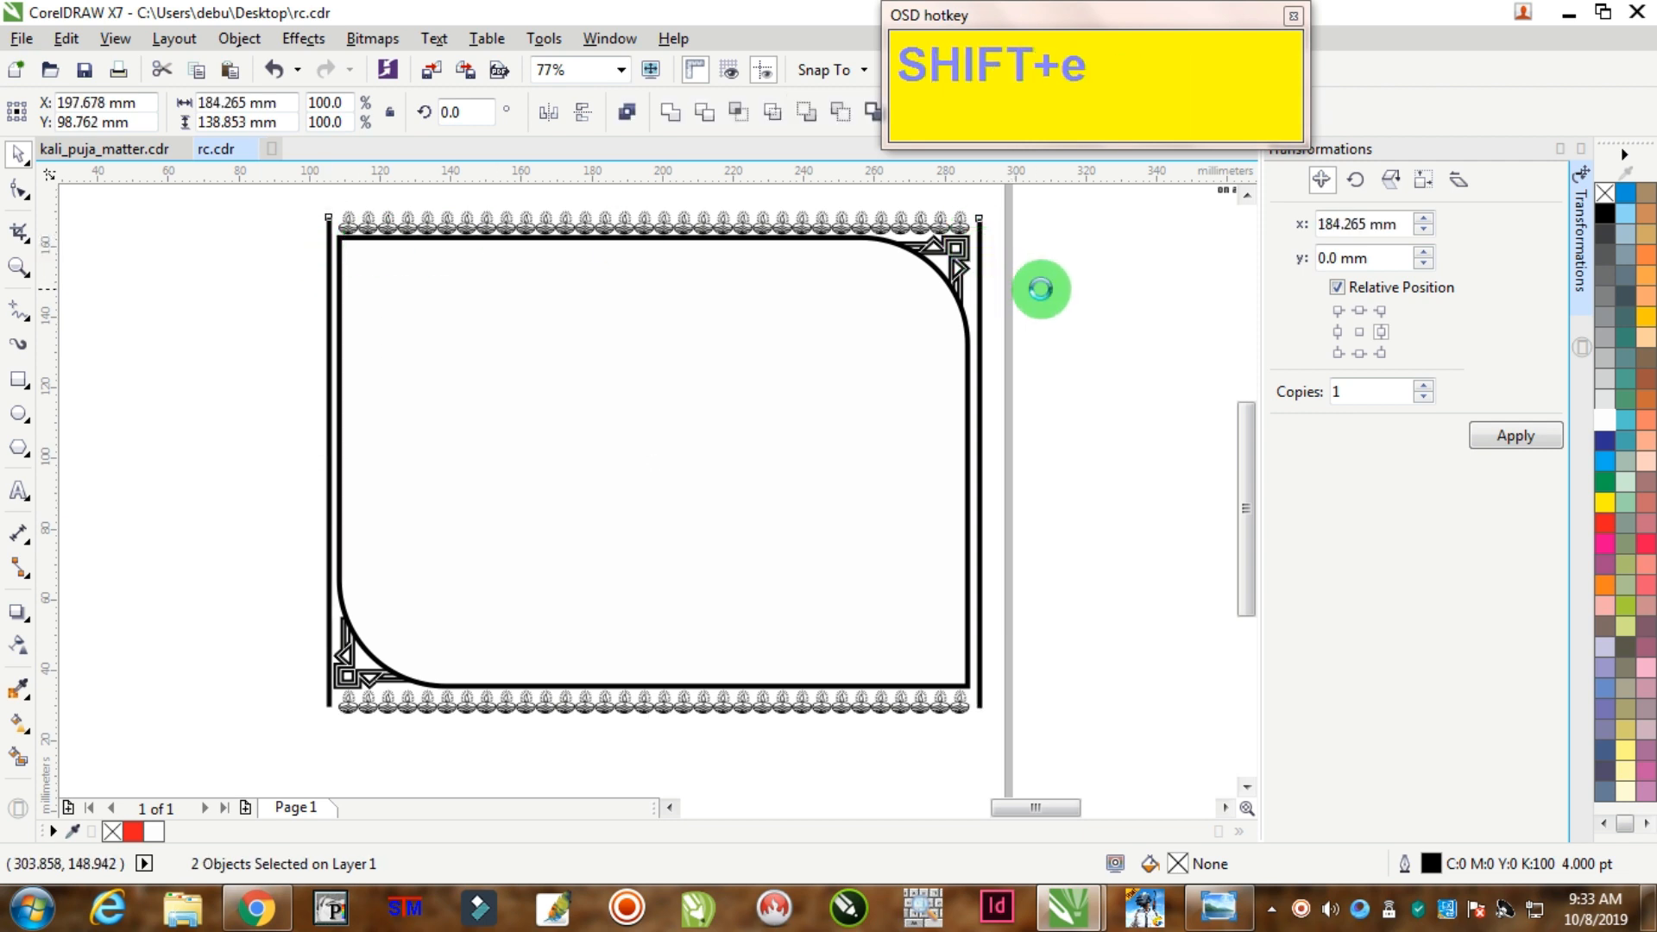
pyautogui.click(527, 455)
# Step: Select all seven border pieces and group them
pyautogui.click(331, 433)
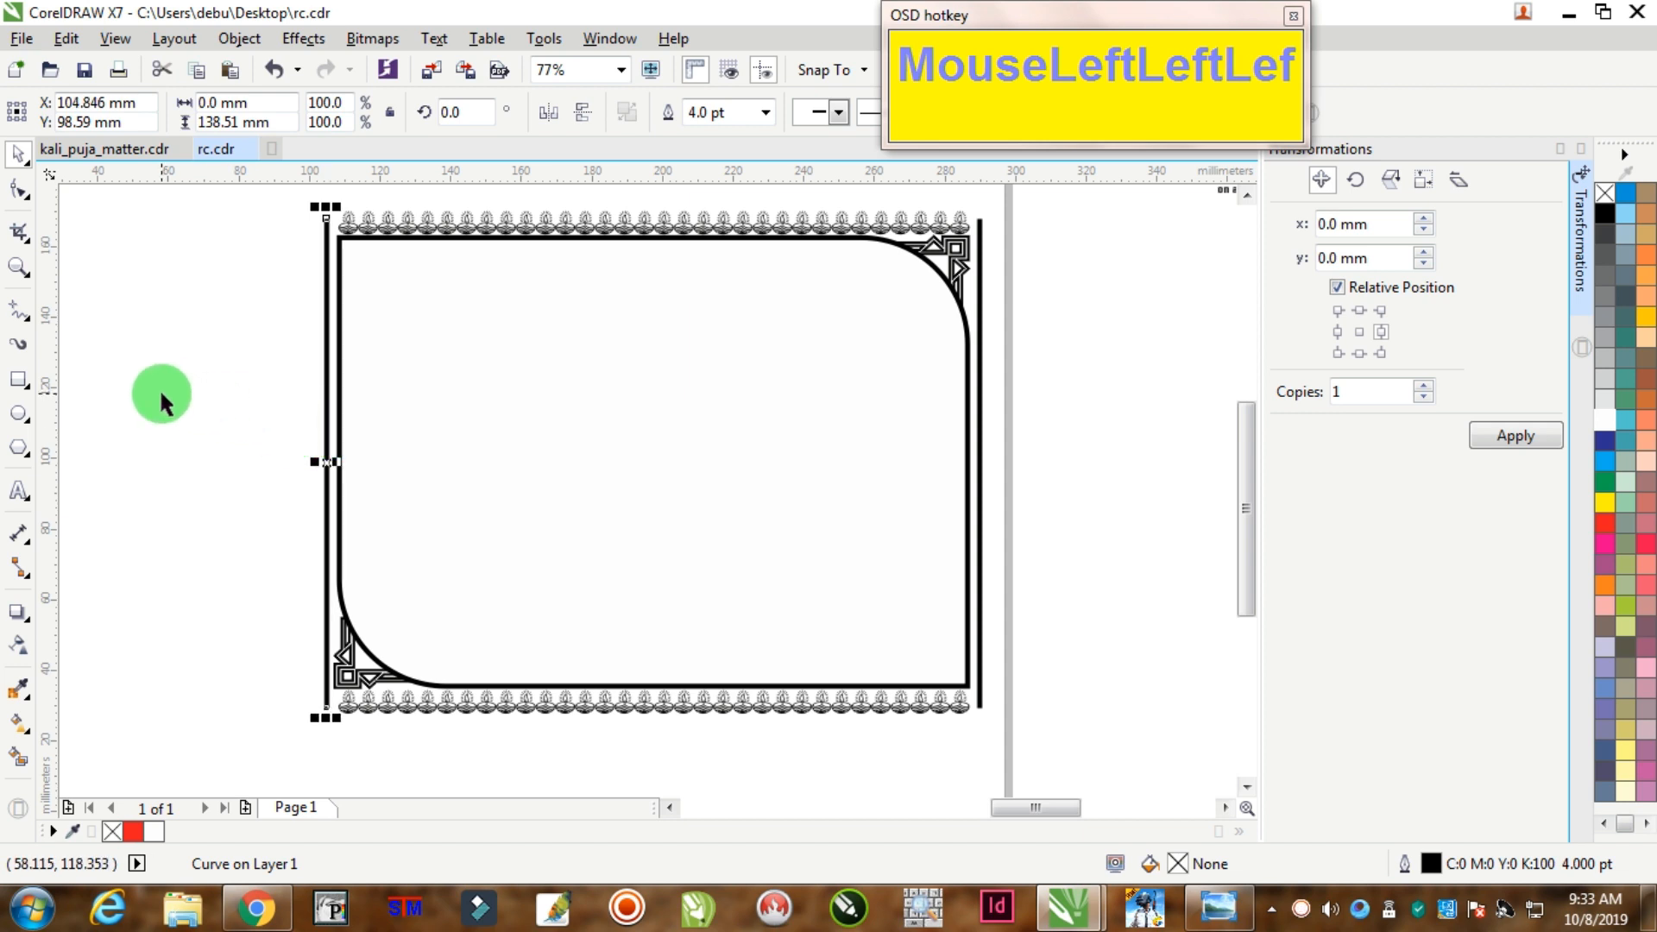
pyautogui.click(266, 449)
pyautogui.scroll(-3, 271, 448)
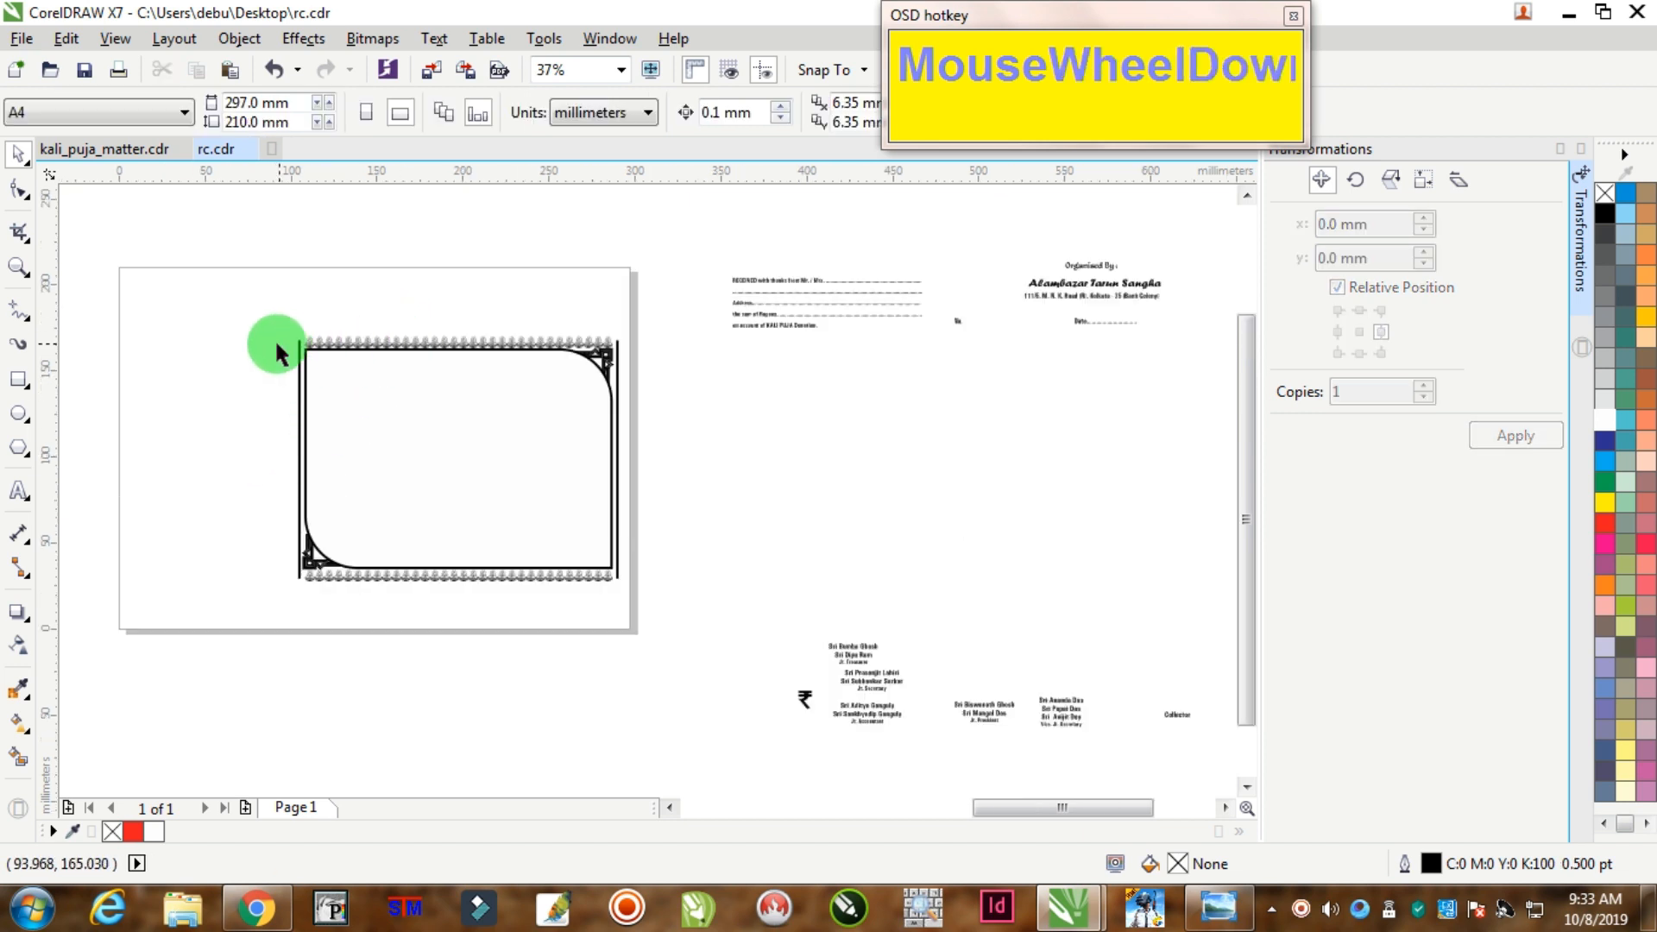
pyautogui.moveTo(215, 267); pyautogui.dragTo(644, 611)
pyautogui.scroll(2, 388, 420)
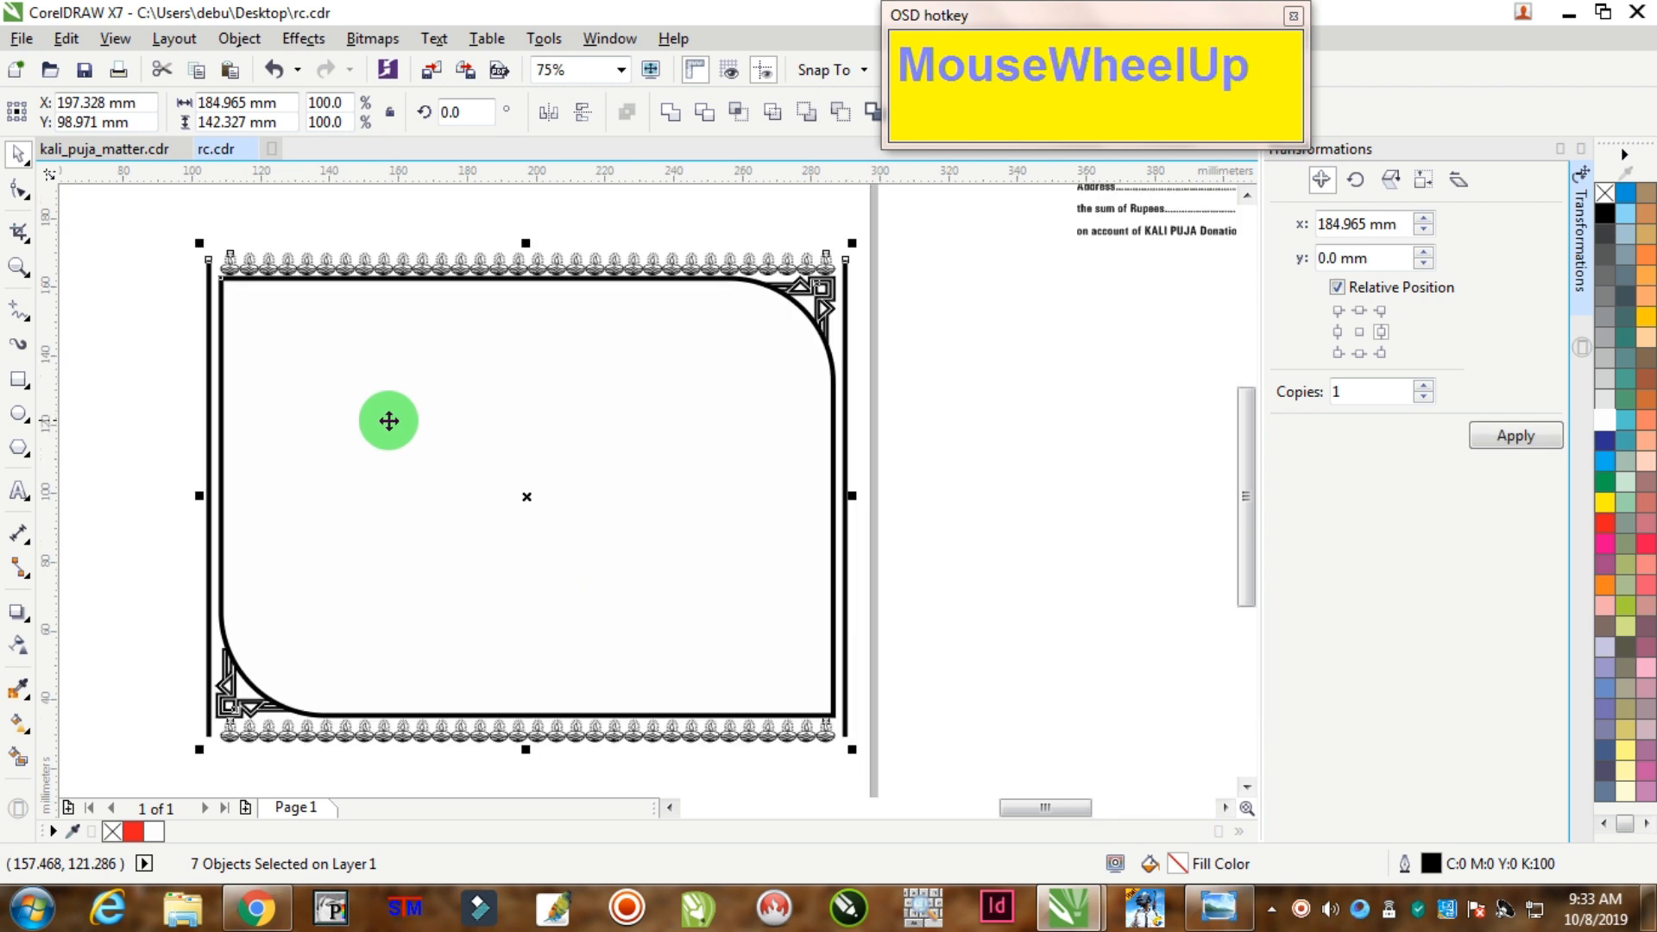
pyautogui.hotkey('ctrl', 'g')
# Step: Resize the border group to 178 × 127 mm
pyautogui.click(26, 73)
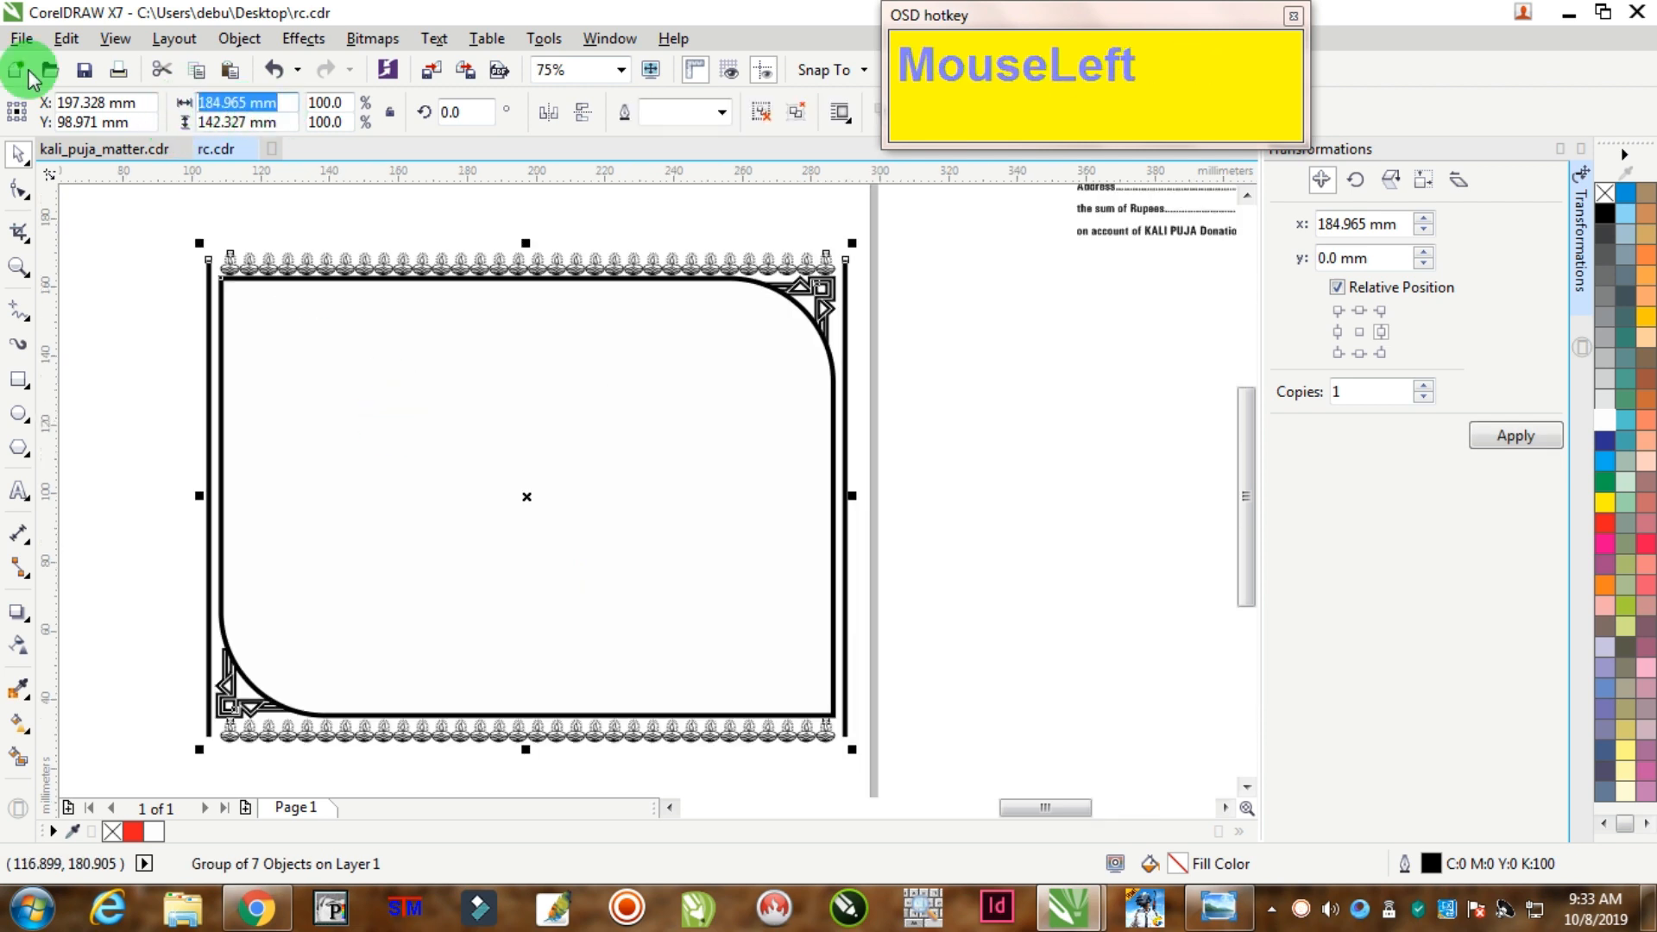
pyautogui.write('178')
pyautogui.press('Tab')
pyautogui.write('127')
pyautogui.press('Return')
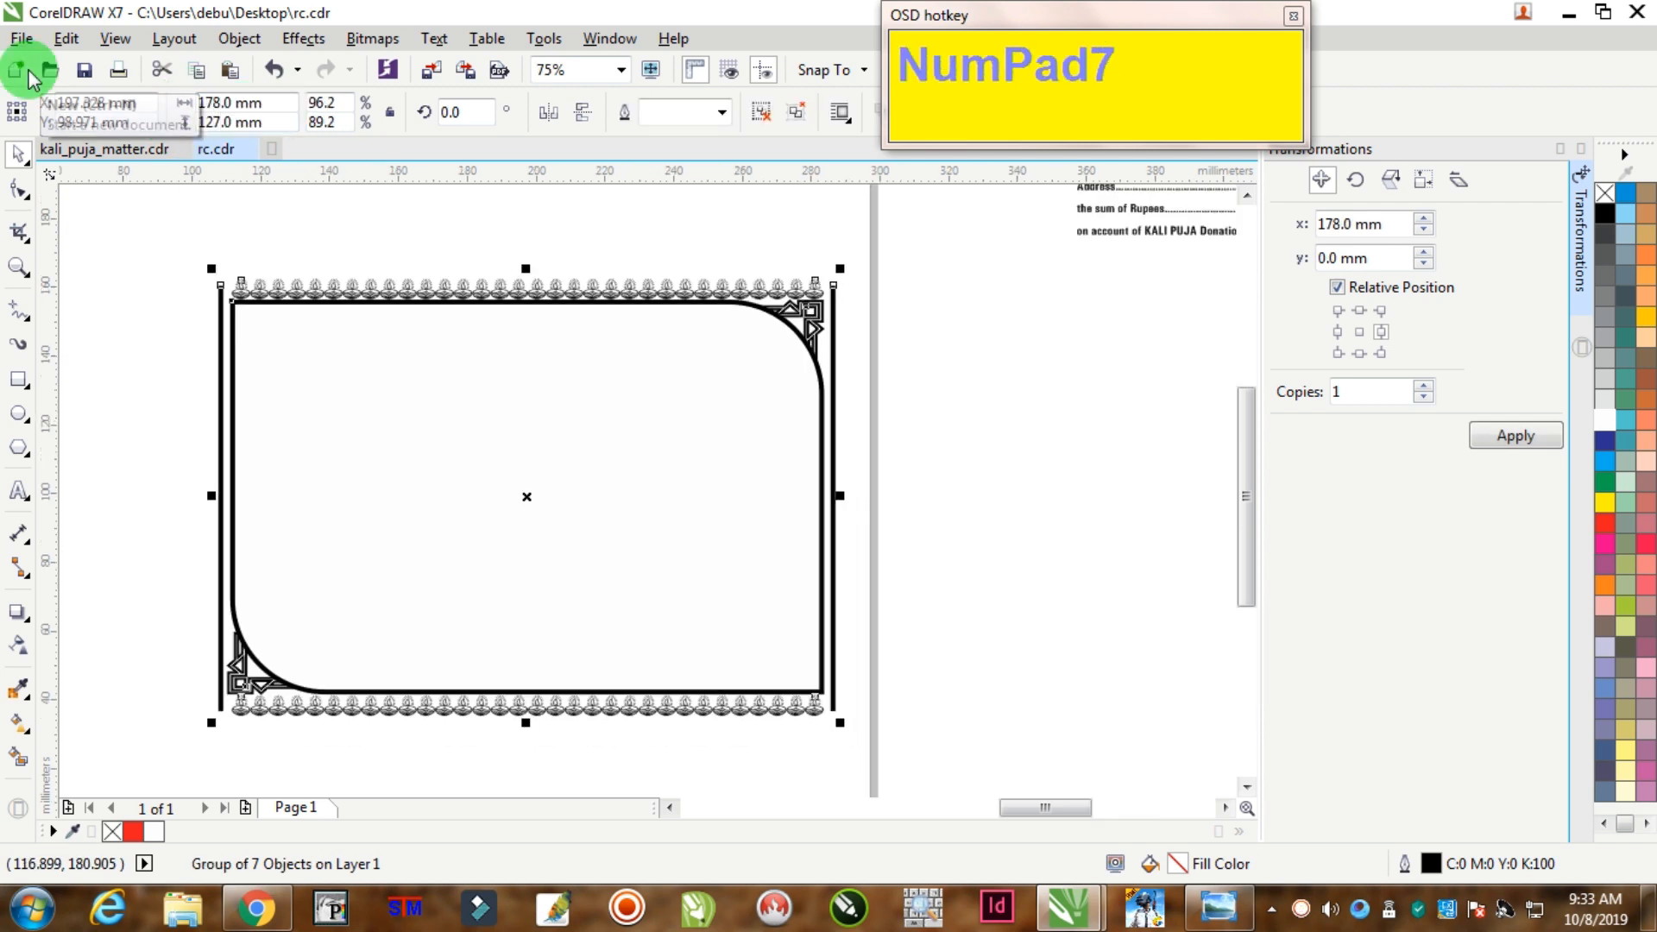
pyautogui.click(766, 676)
# Step: Bring the Kali picture to the front and shift it toward the card's right side
pyautogui.scroll(3, 771, 716)
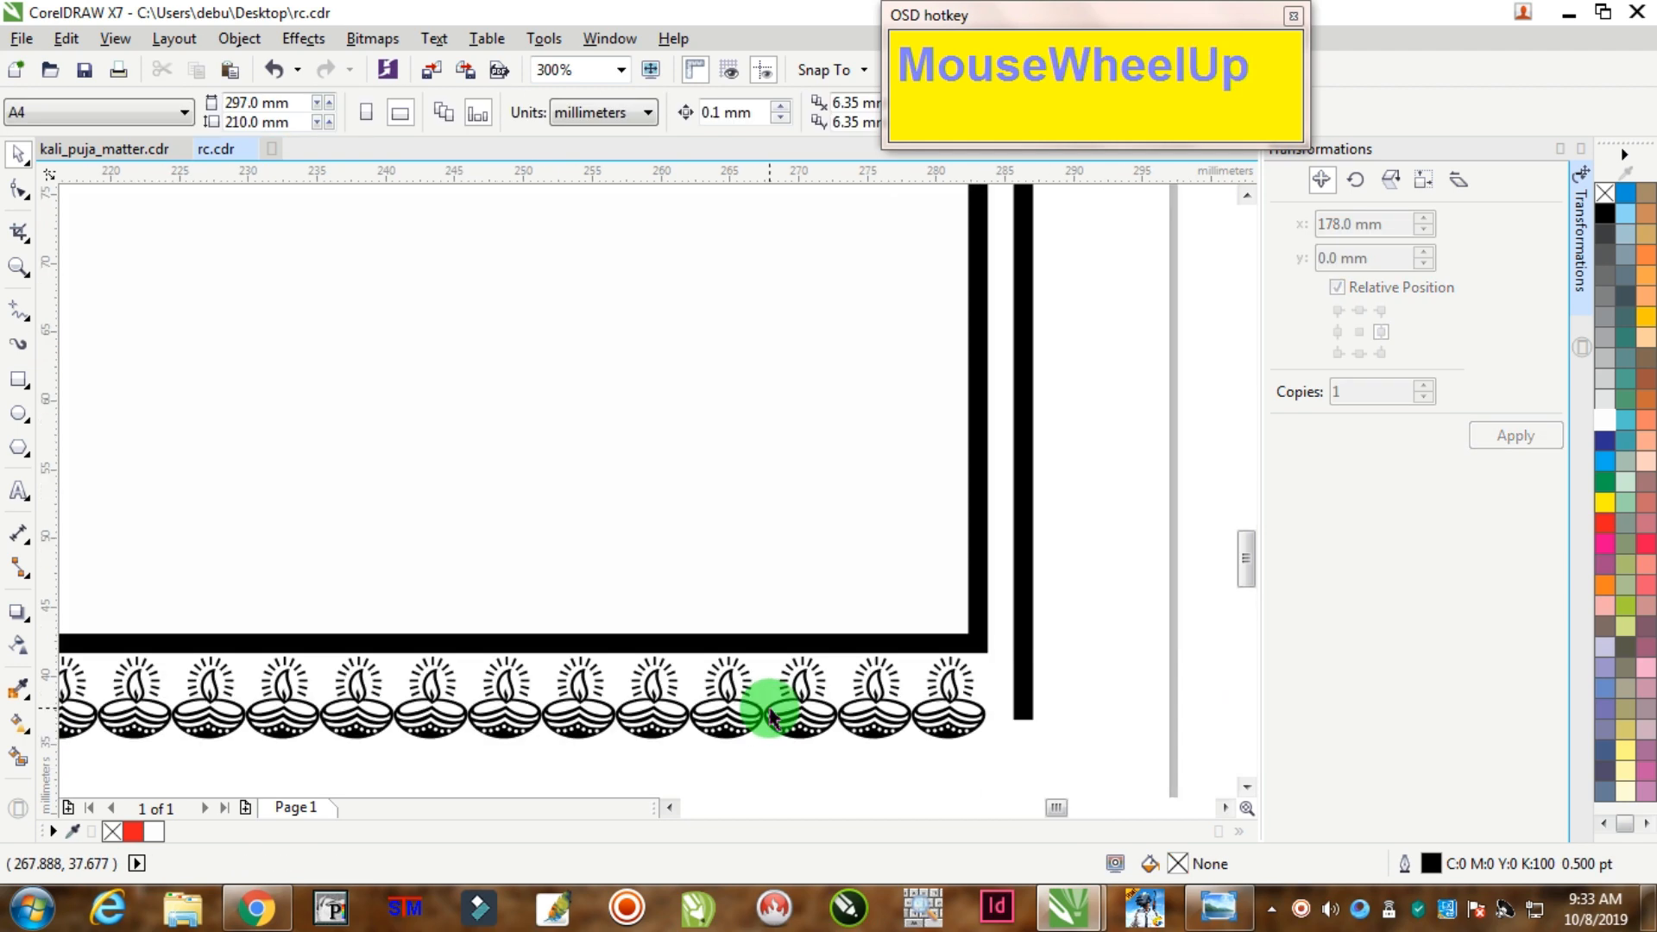
pyautogui.scroll(-5, 770, 717)
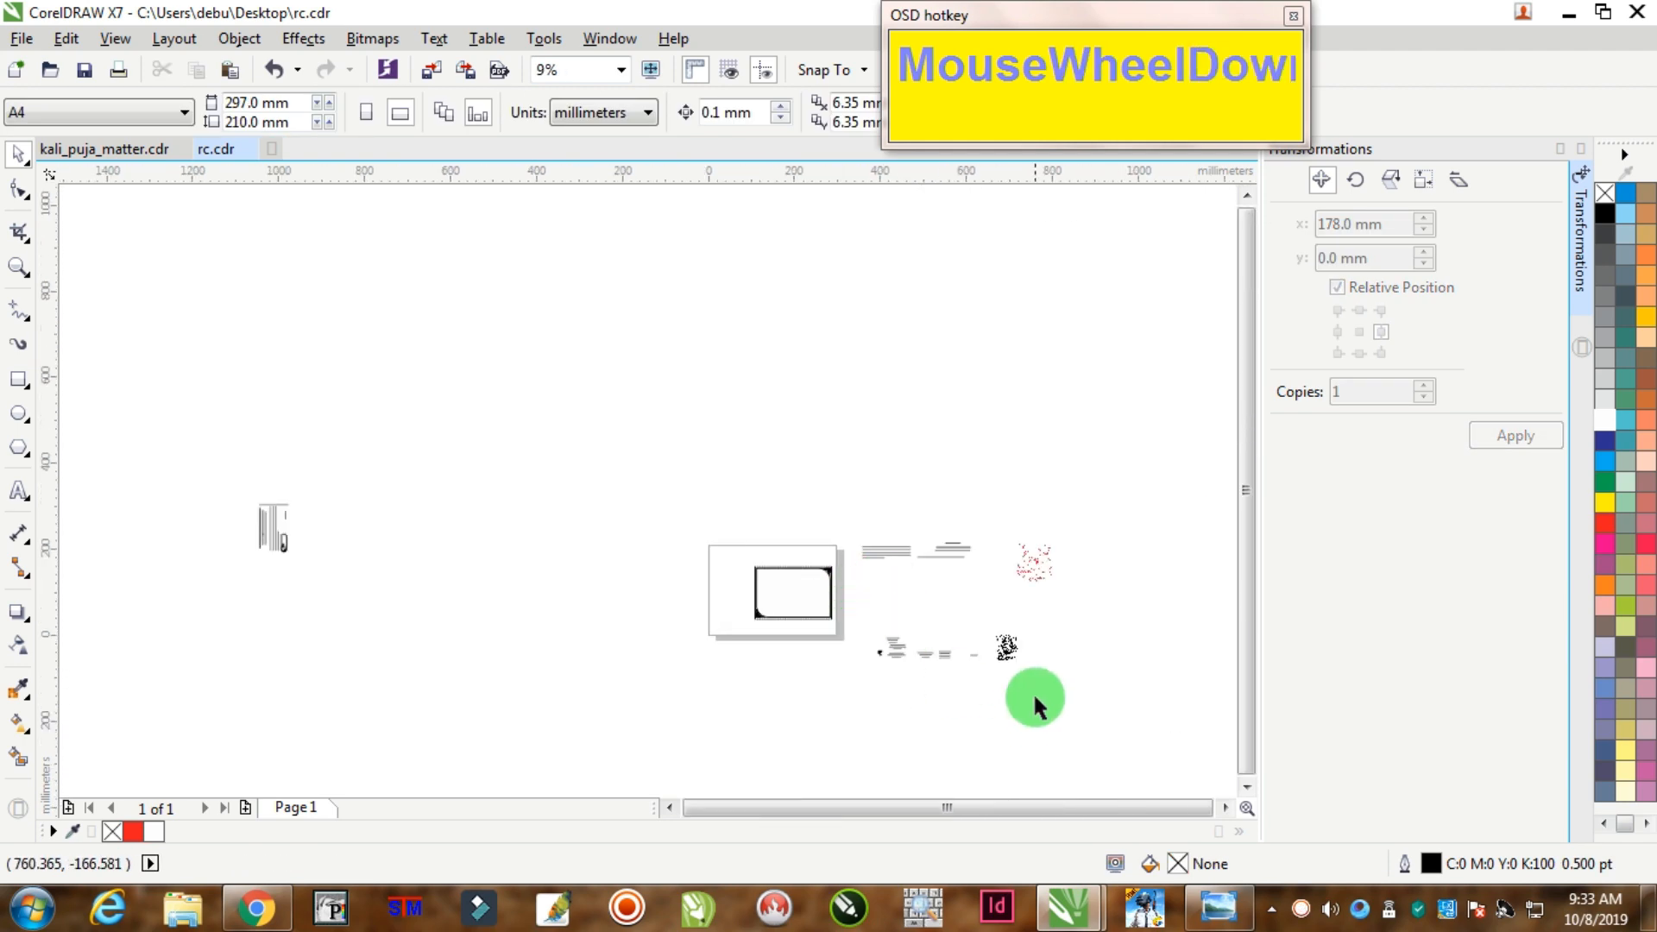
pyautogui.click(798, 586)
pyautogui.scroll(4, 820, 587)
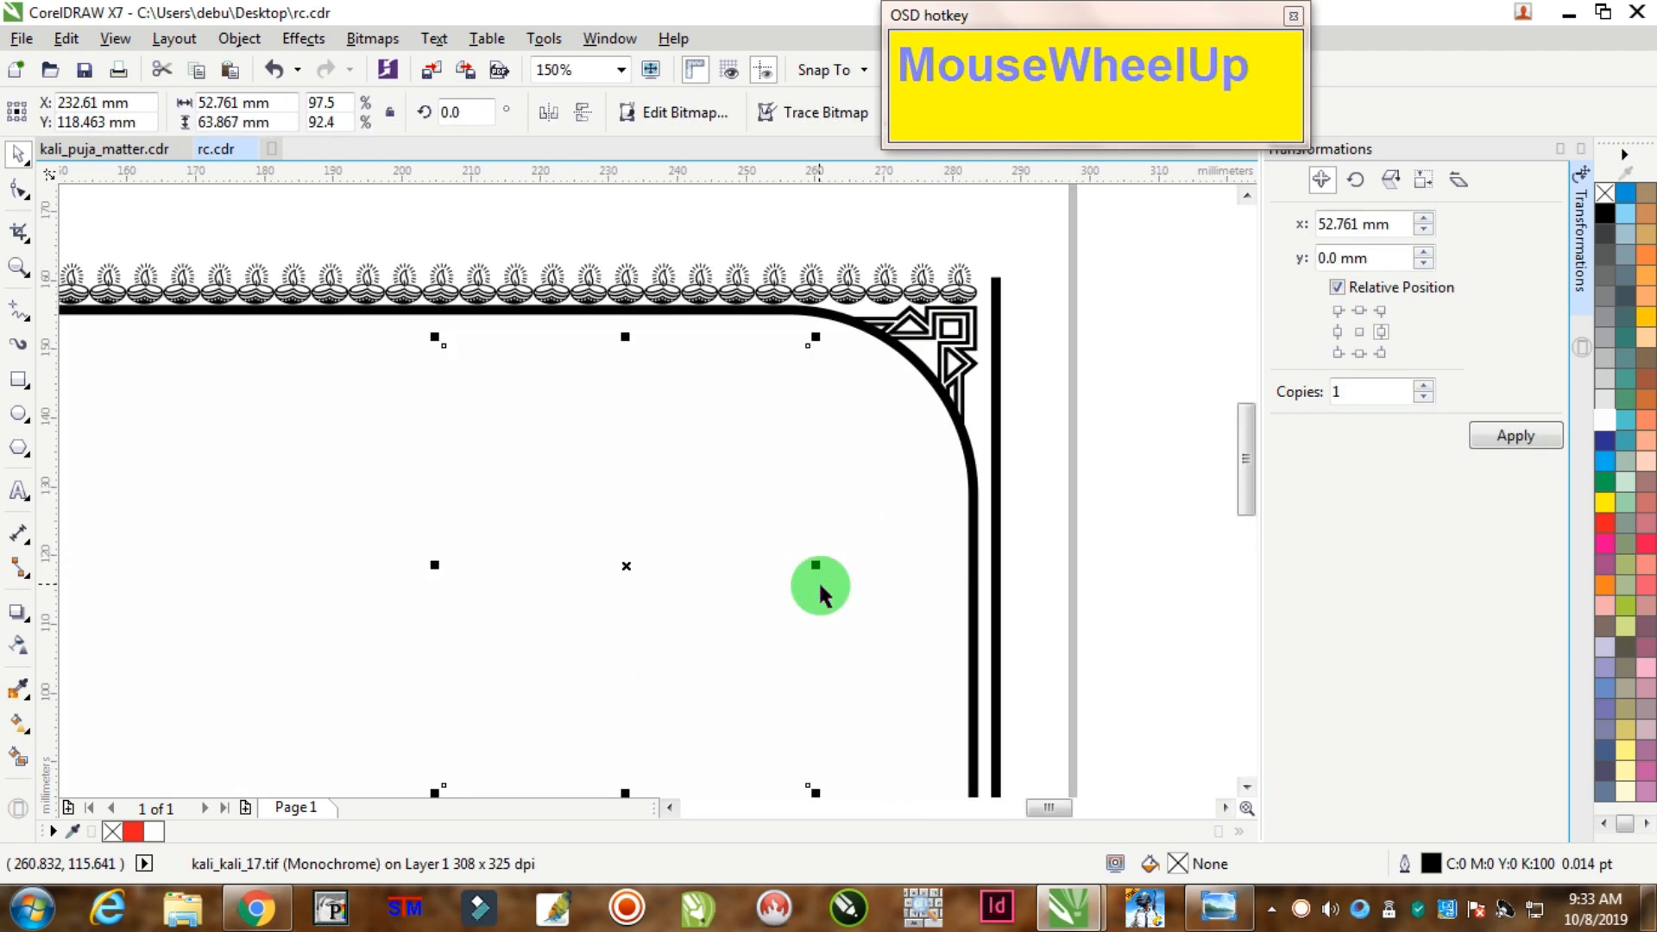
pyautogui.hotkey('ctrl', 'Home')
pyautogui.click(968, 302)
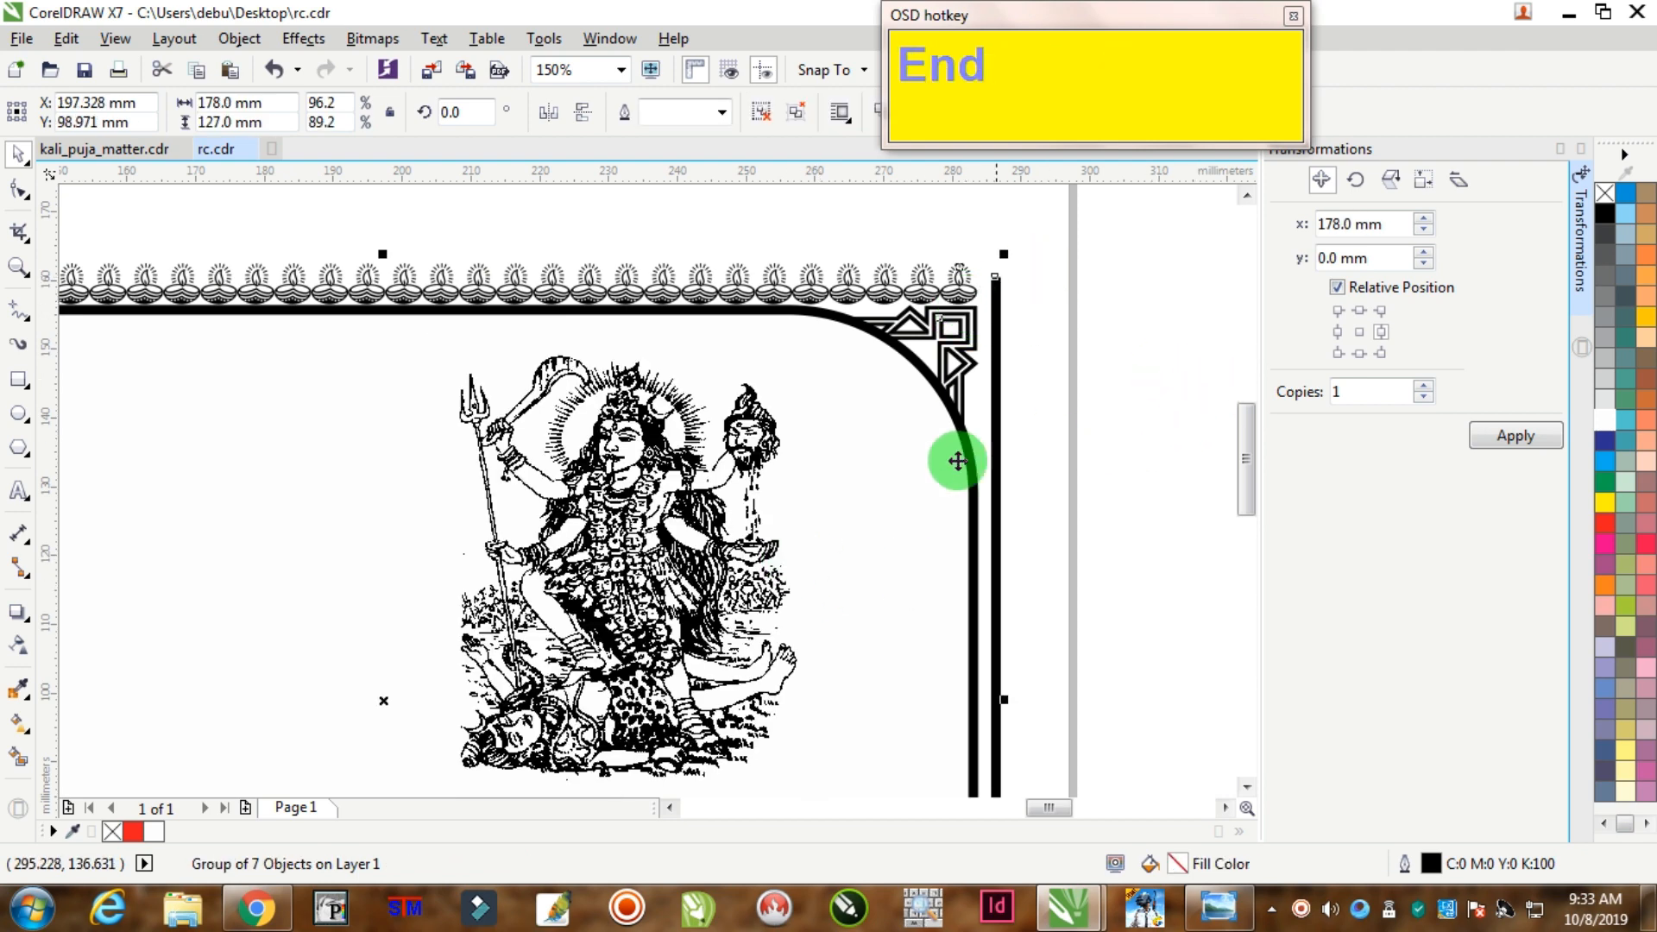
pyautogui.click(1122, 359)
pyautogui.moveTo(795, 436); pyautogui.dragTo(817, 510)
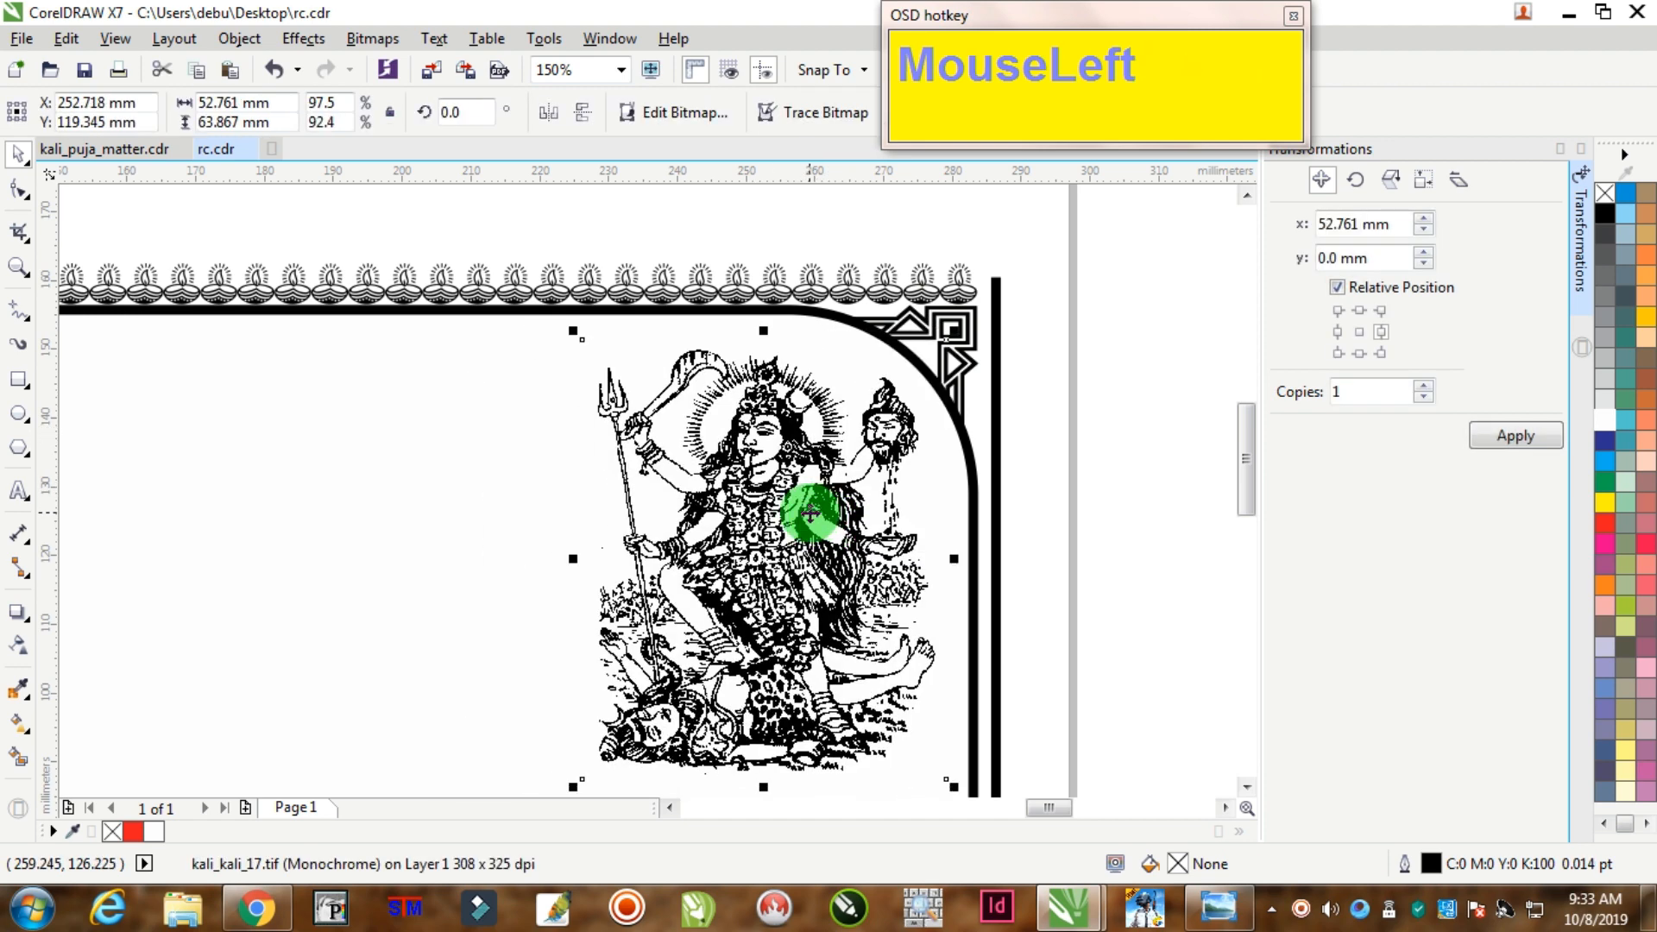
pyautogui.scroll(-5, 850, 561)
# Step: Place the red hibiscus picture jaba.TIF onto the card beside Kali
pyautogui.moveTo(1021, 495); pyautogui.dragTo(746, 500)
pyautogui.scroll(5, 793, 539)
pyautogui.scroll(2, 746, 501)
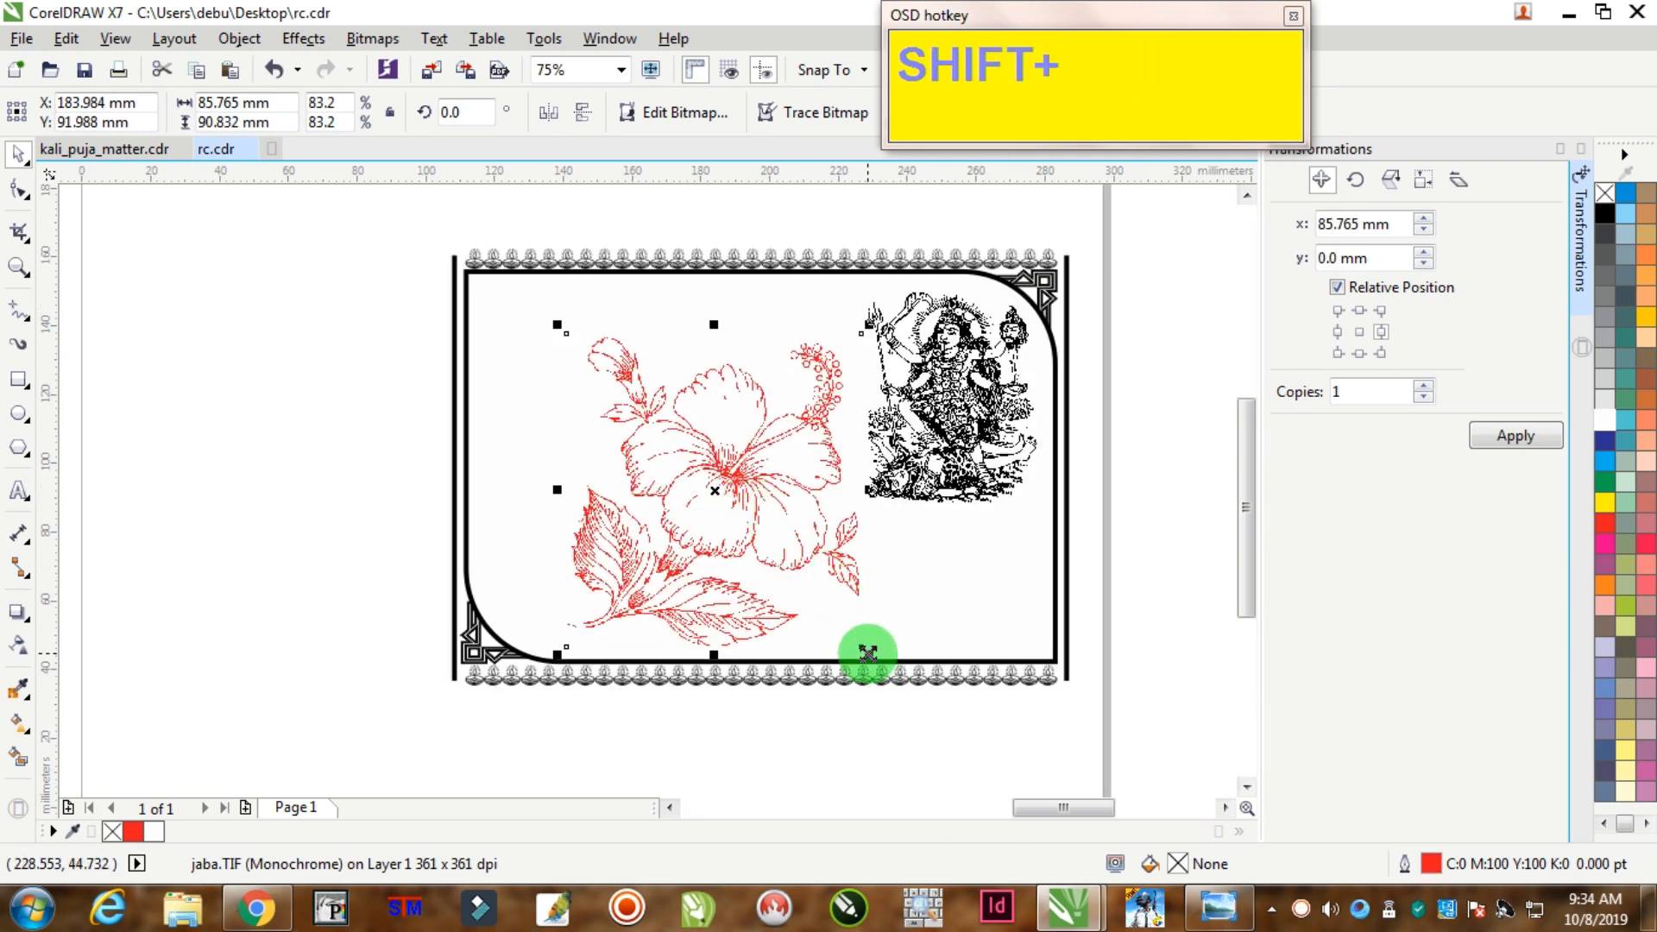
# Step: Shrink the hibiscus, colour the Kali image red and reposition the flower inside the frame
pyautogui.moveTo(862, 650)
pyautogui.mouseDown()
pyautogui.moveTo(880, 636)
pyautogui.moveTo(856, 640)
pyautogui.mouseUp()
pyautogui.keyDown('ctrl'); pyautogui.click(966, 363); pyautogui.keyUp('ctrl')
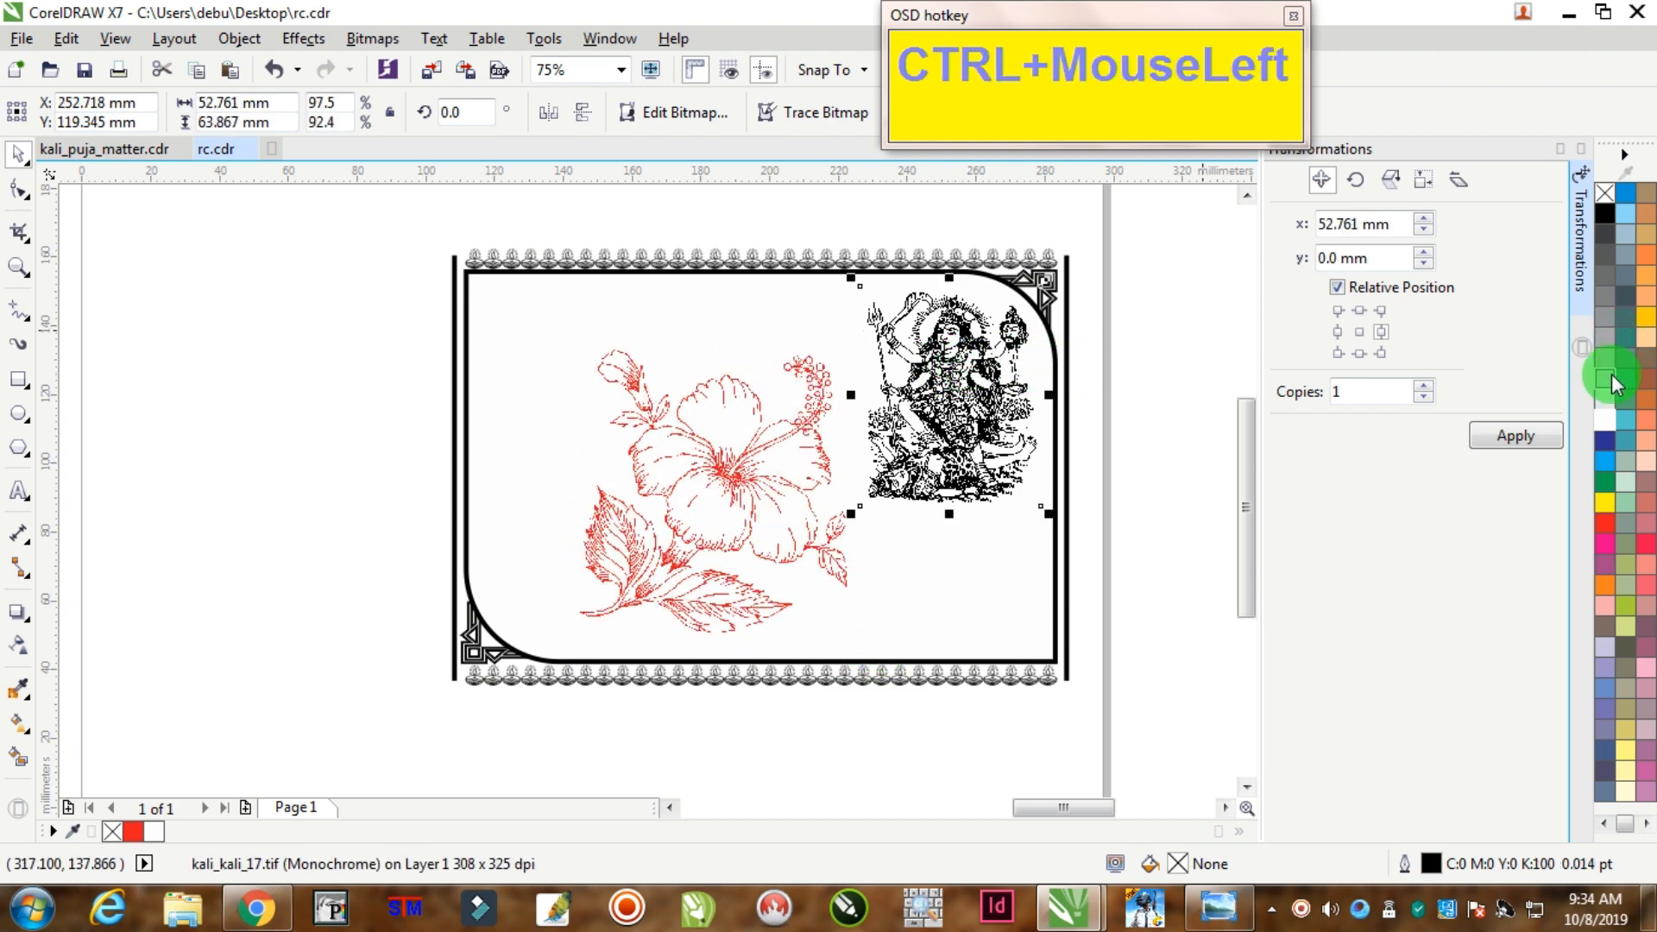
pyautogui.rightClick(1603, 523)
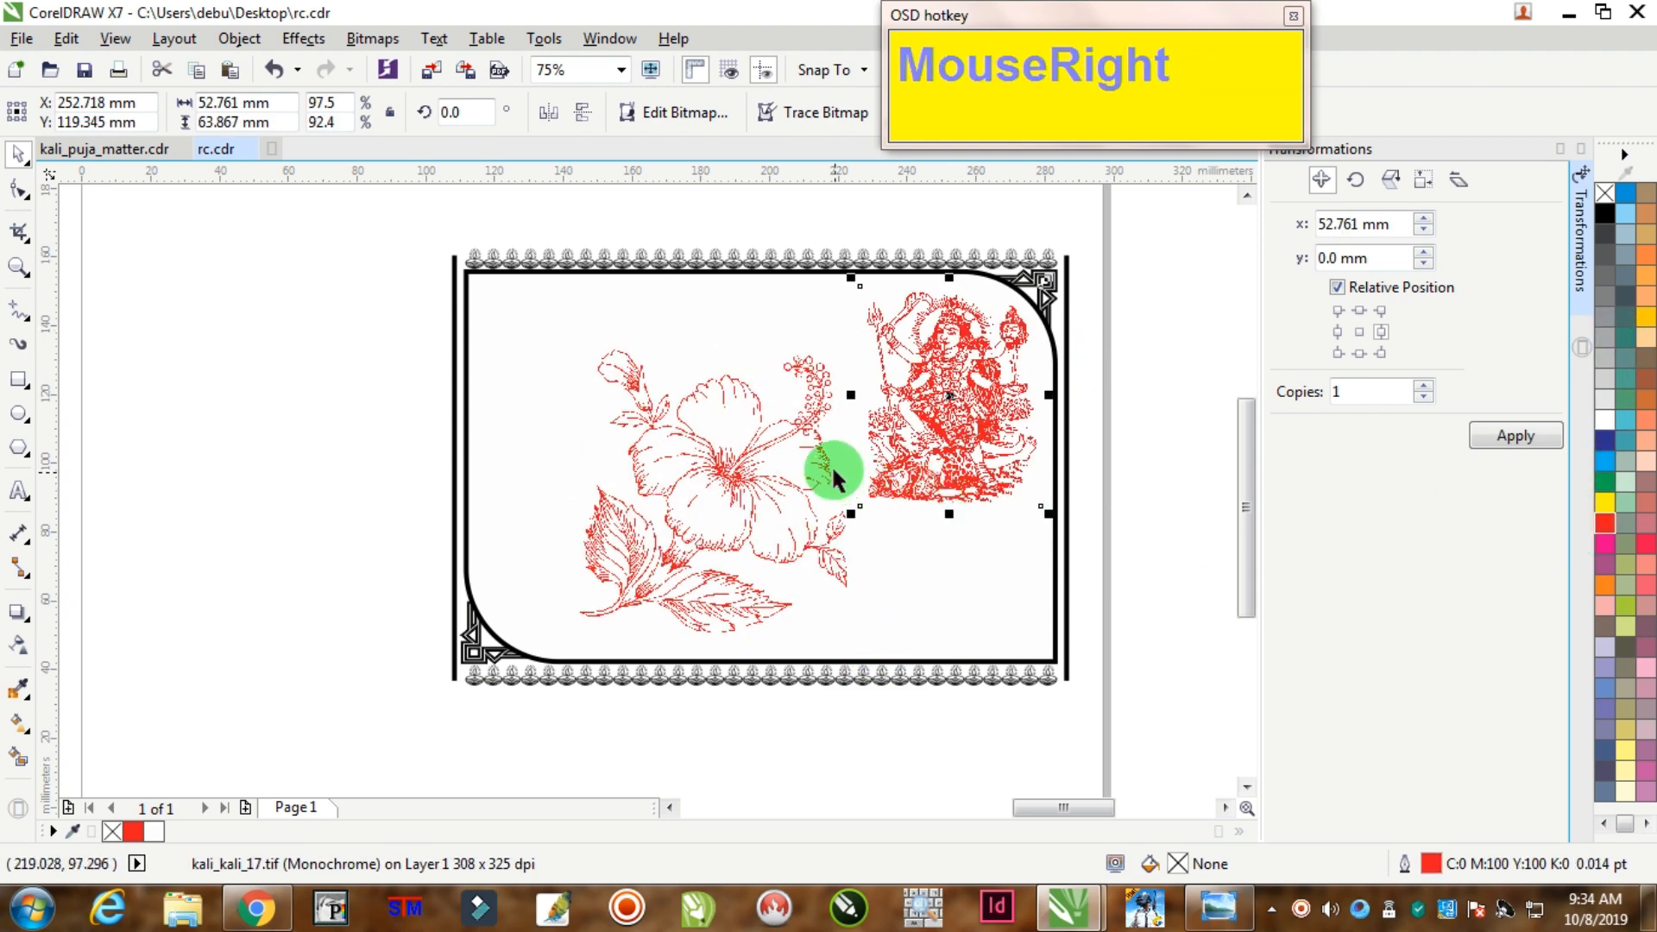
pyautogui.moveTo(825, 465); pyautogui.dragTo(824, 472)
# Step: Group the frame, Kali image and flower into one 3-object card
pyautogui.scroll(-1, 820, 472)
pyautogui.moveTo(556, 285); pyautogui.dragTo(1028, 674)
pyautogui.scroll(1, 877, 451)
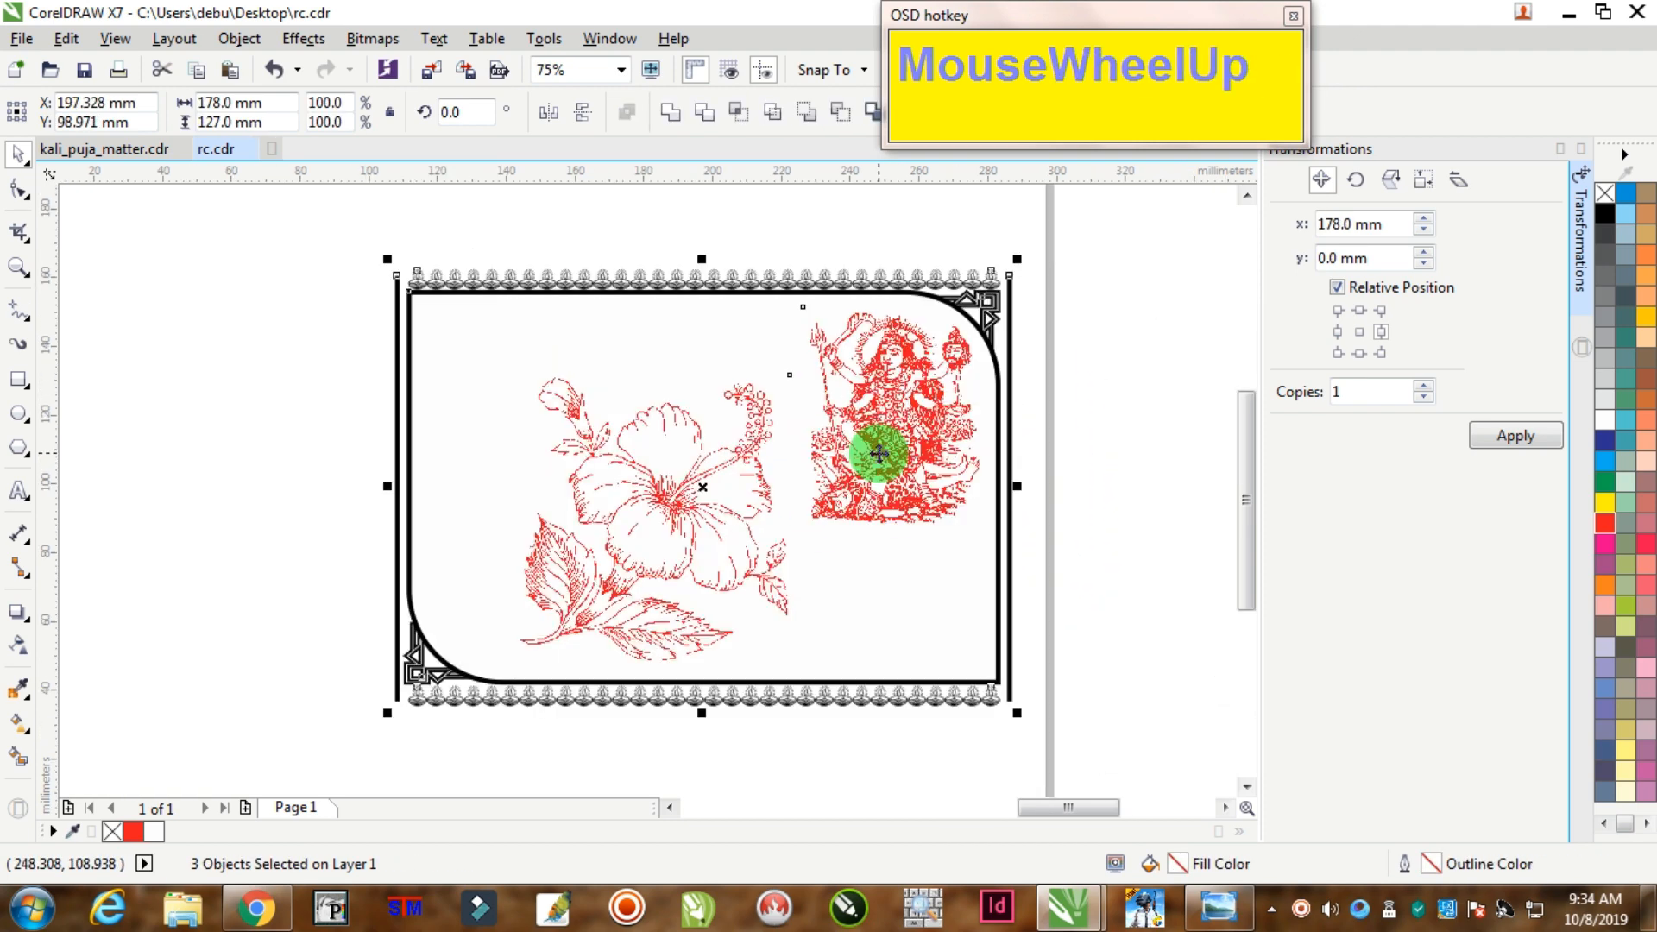
pyautogui.rightClick(882, 445)
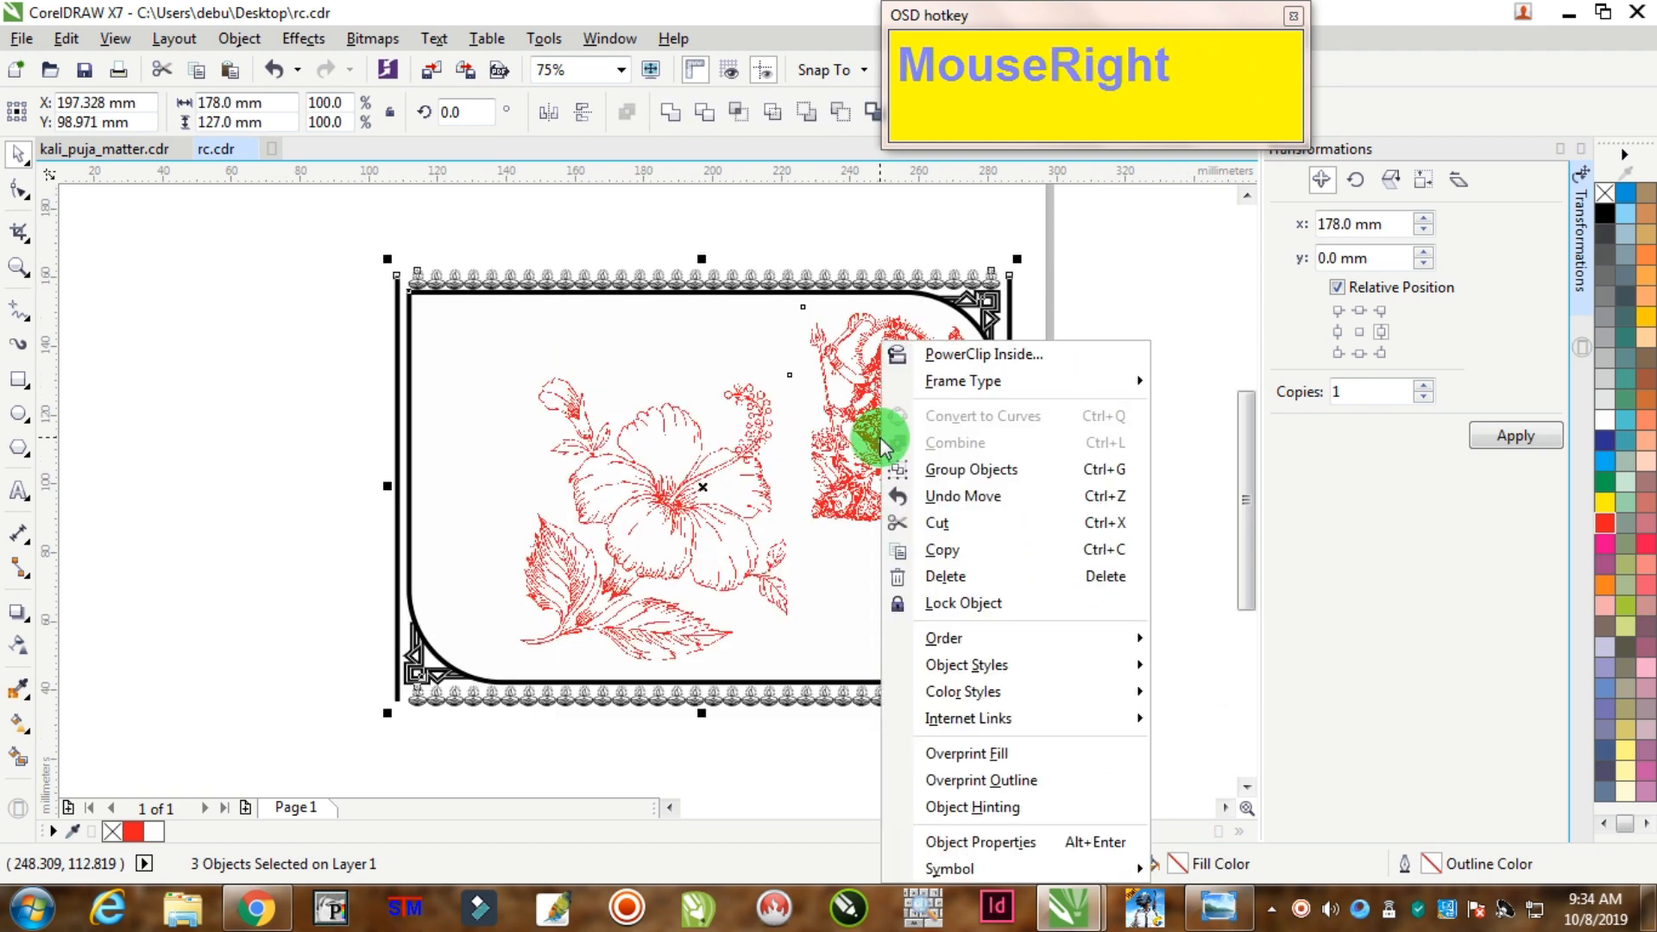
pyautogui.click(965, 468)
pyautogui.press('End')
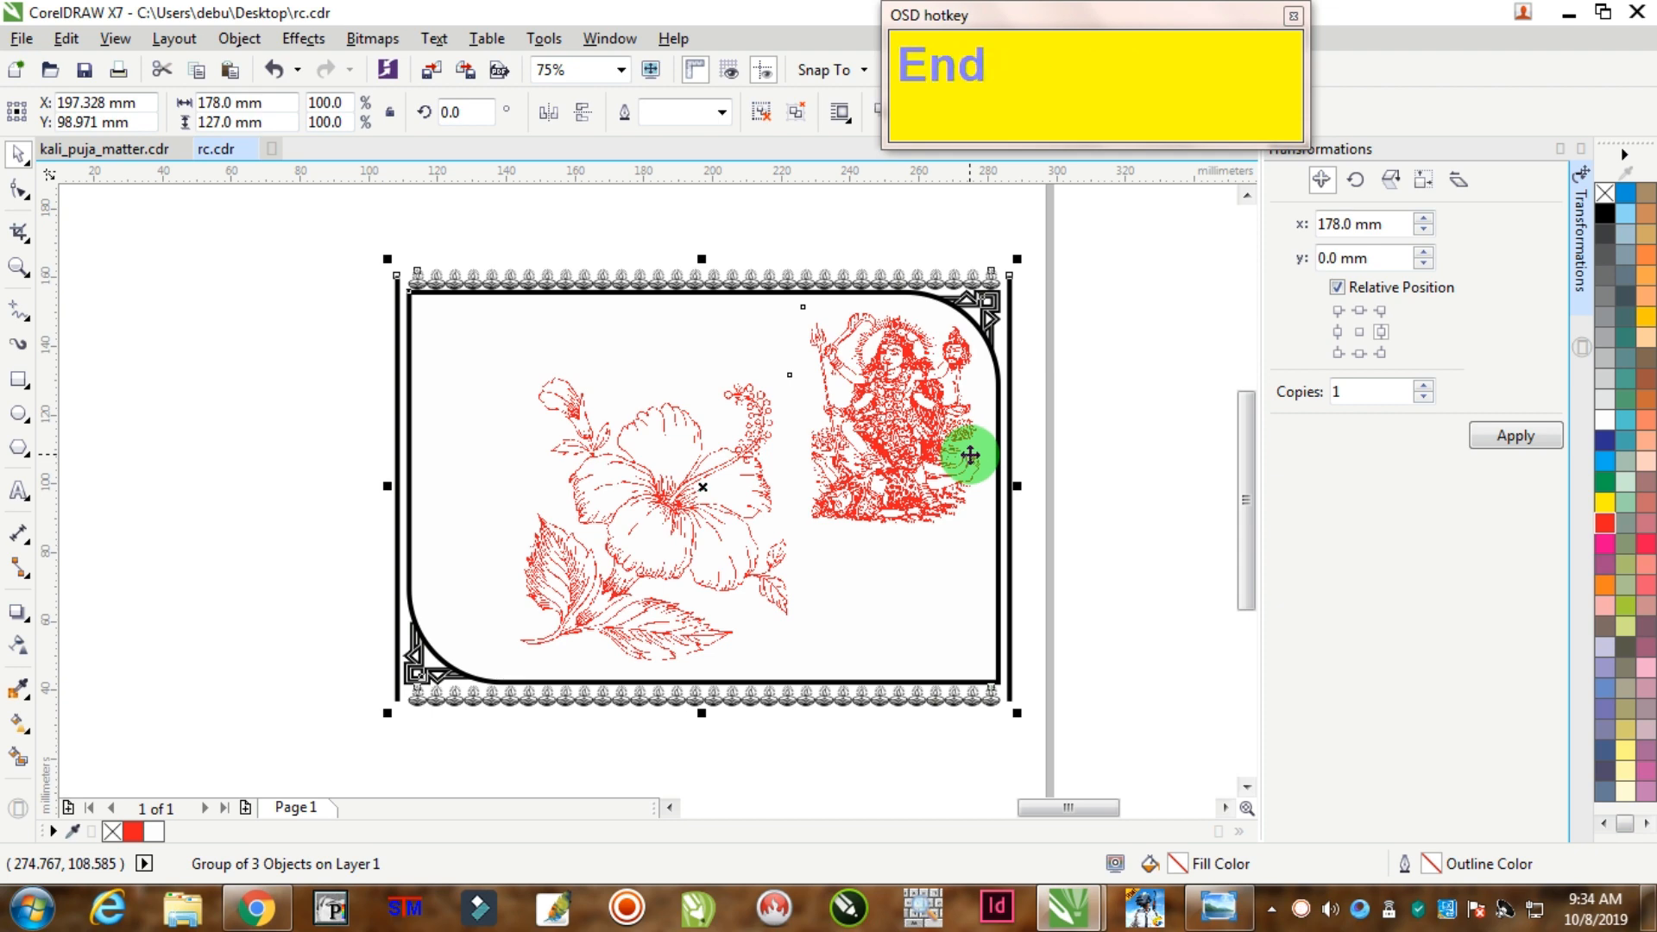
pyautogui.scroll(-2, 969, 455)
pyautogui.click(1007, 372)
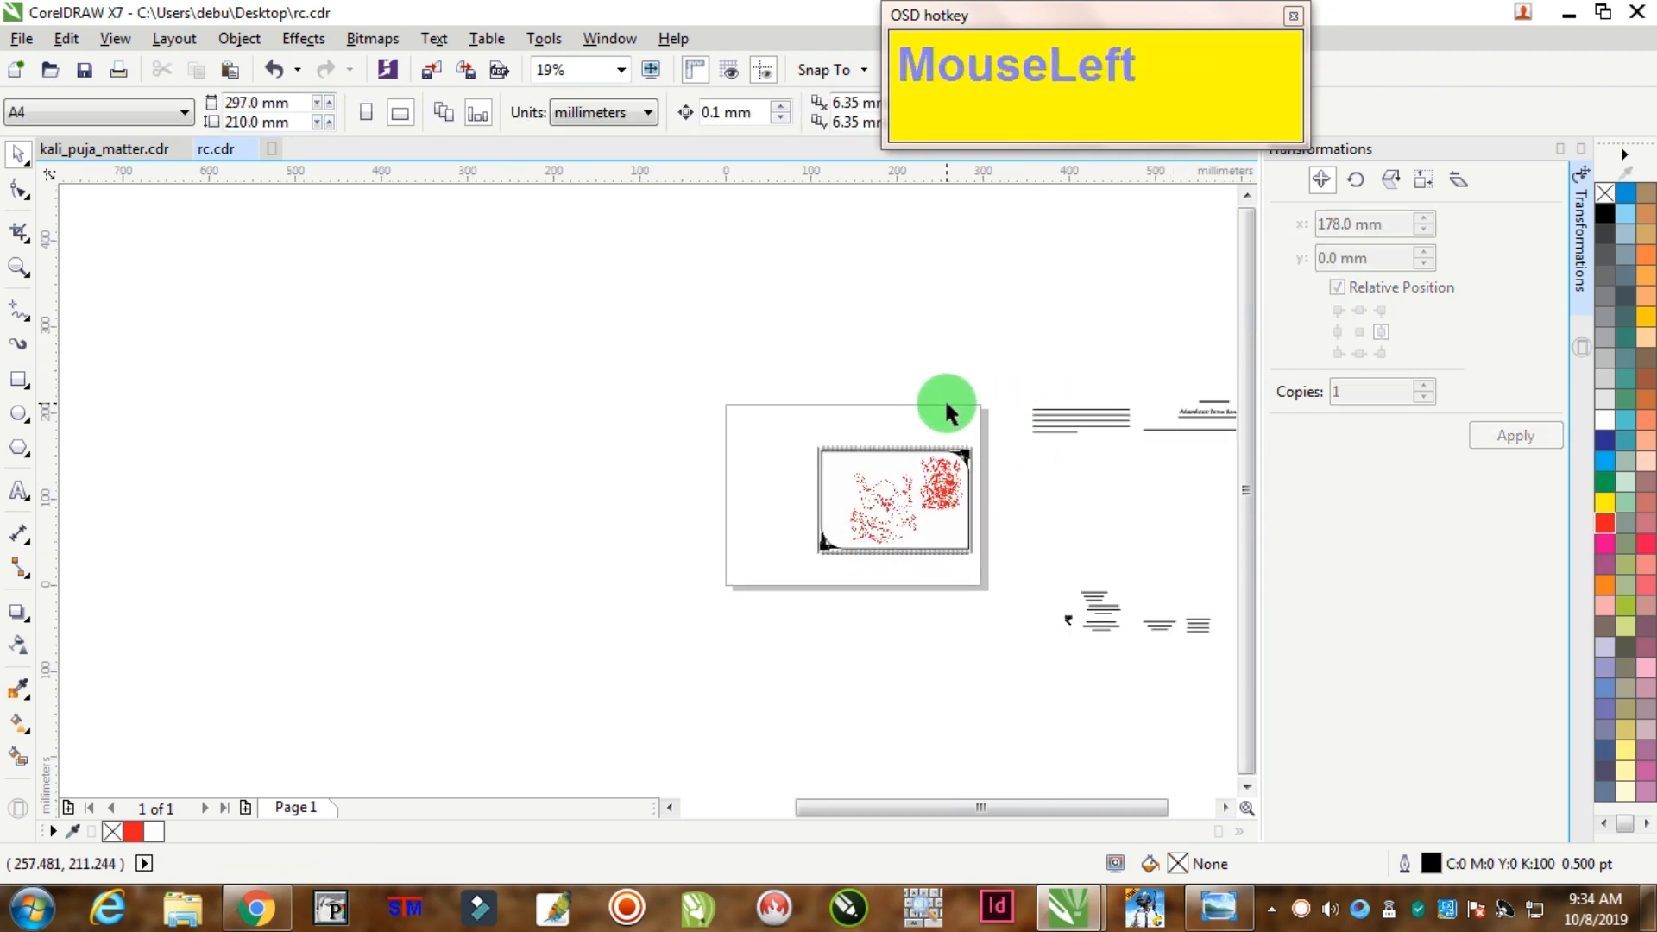
# Step: Type the title 'SARBOJANIN SHREE SHREE SHYAMA PUJA' above the frame
pyautogui.scroll(3, 944, 426)
pyautogui.click(19, 492)
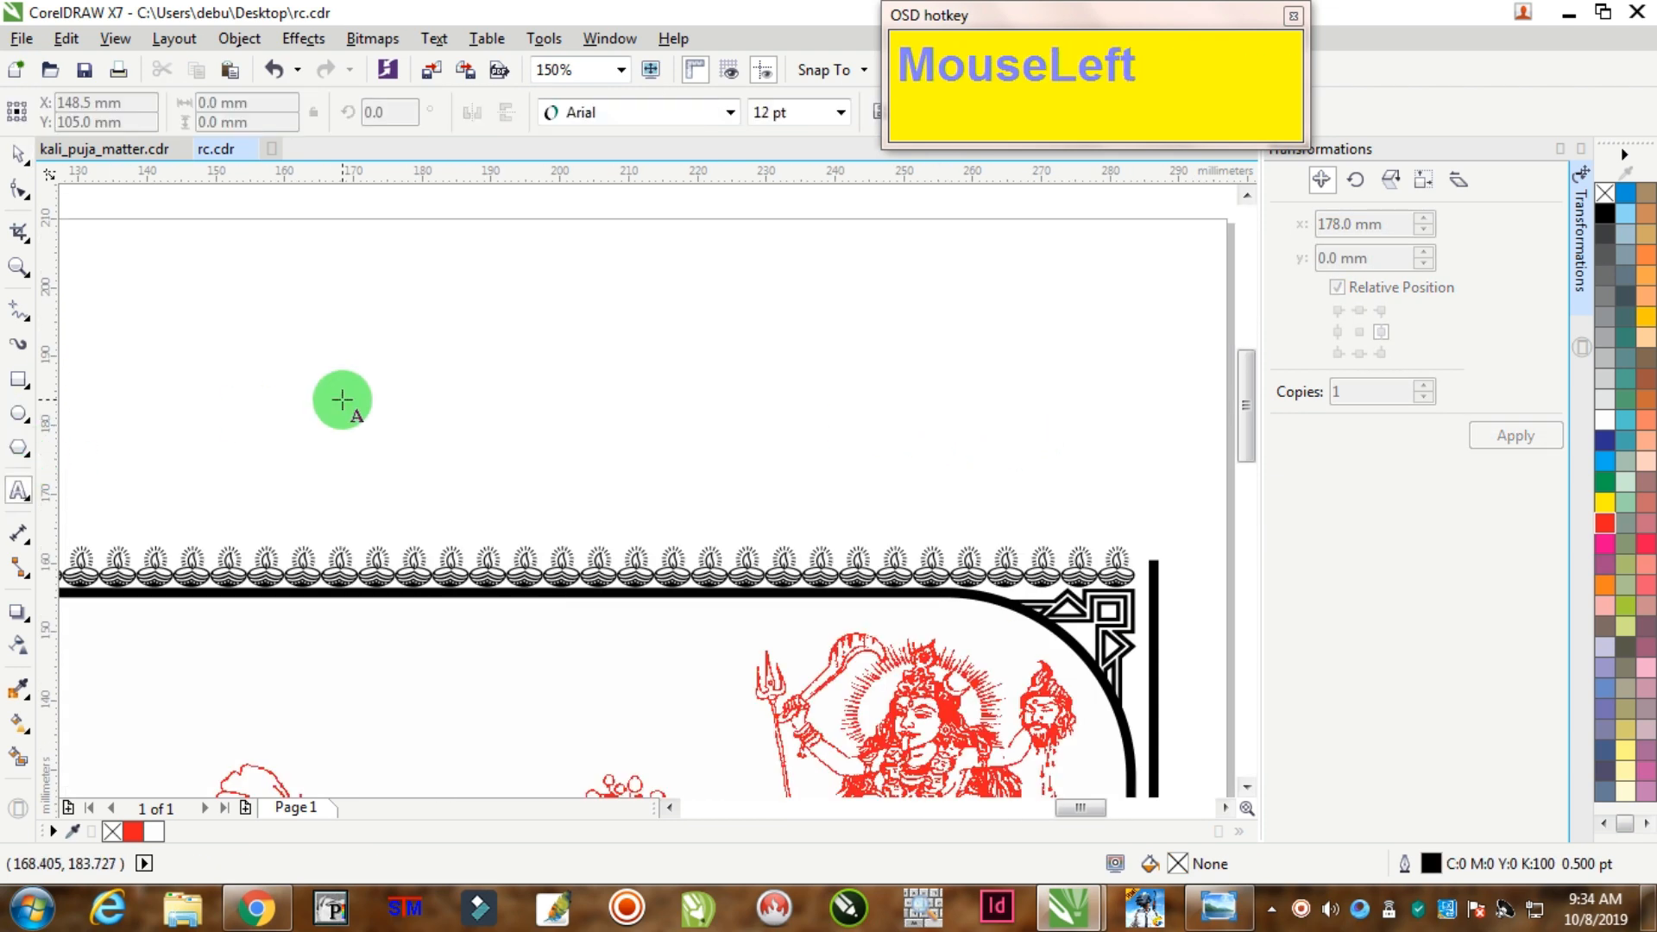
pyautogui.click(342, 399)
pyautogui.write('SARBOJANIN SHREE SHREE')
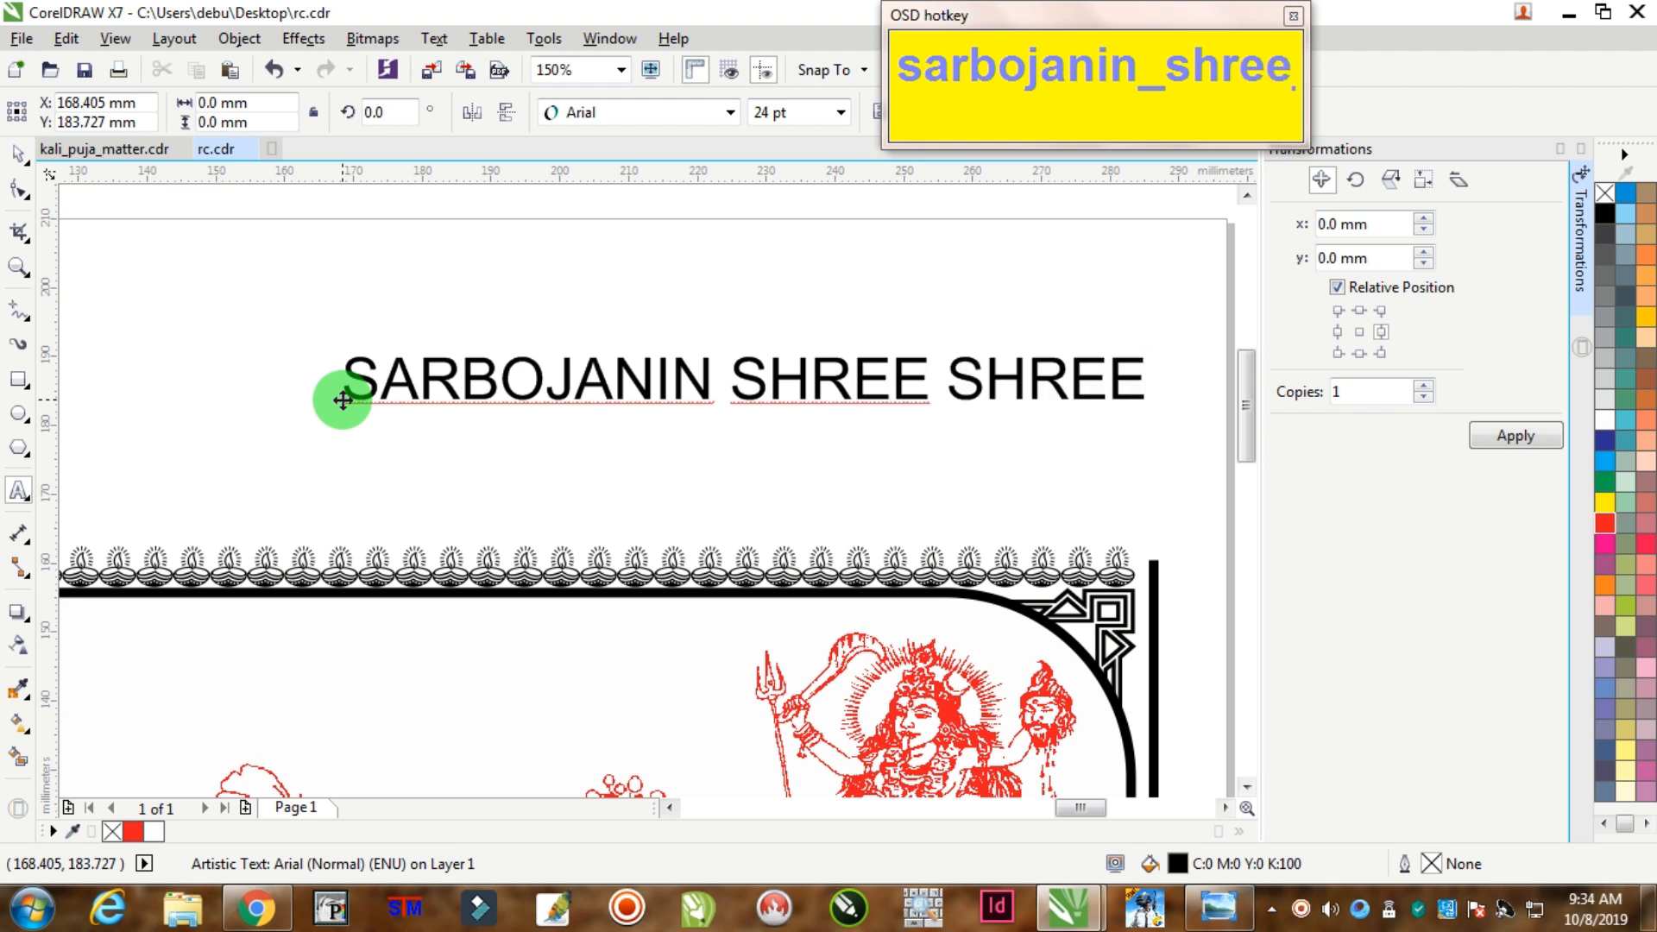
pyautogui.write('SHYAMA P0U')
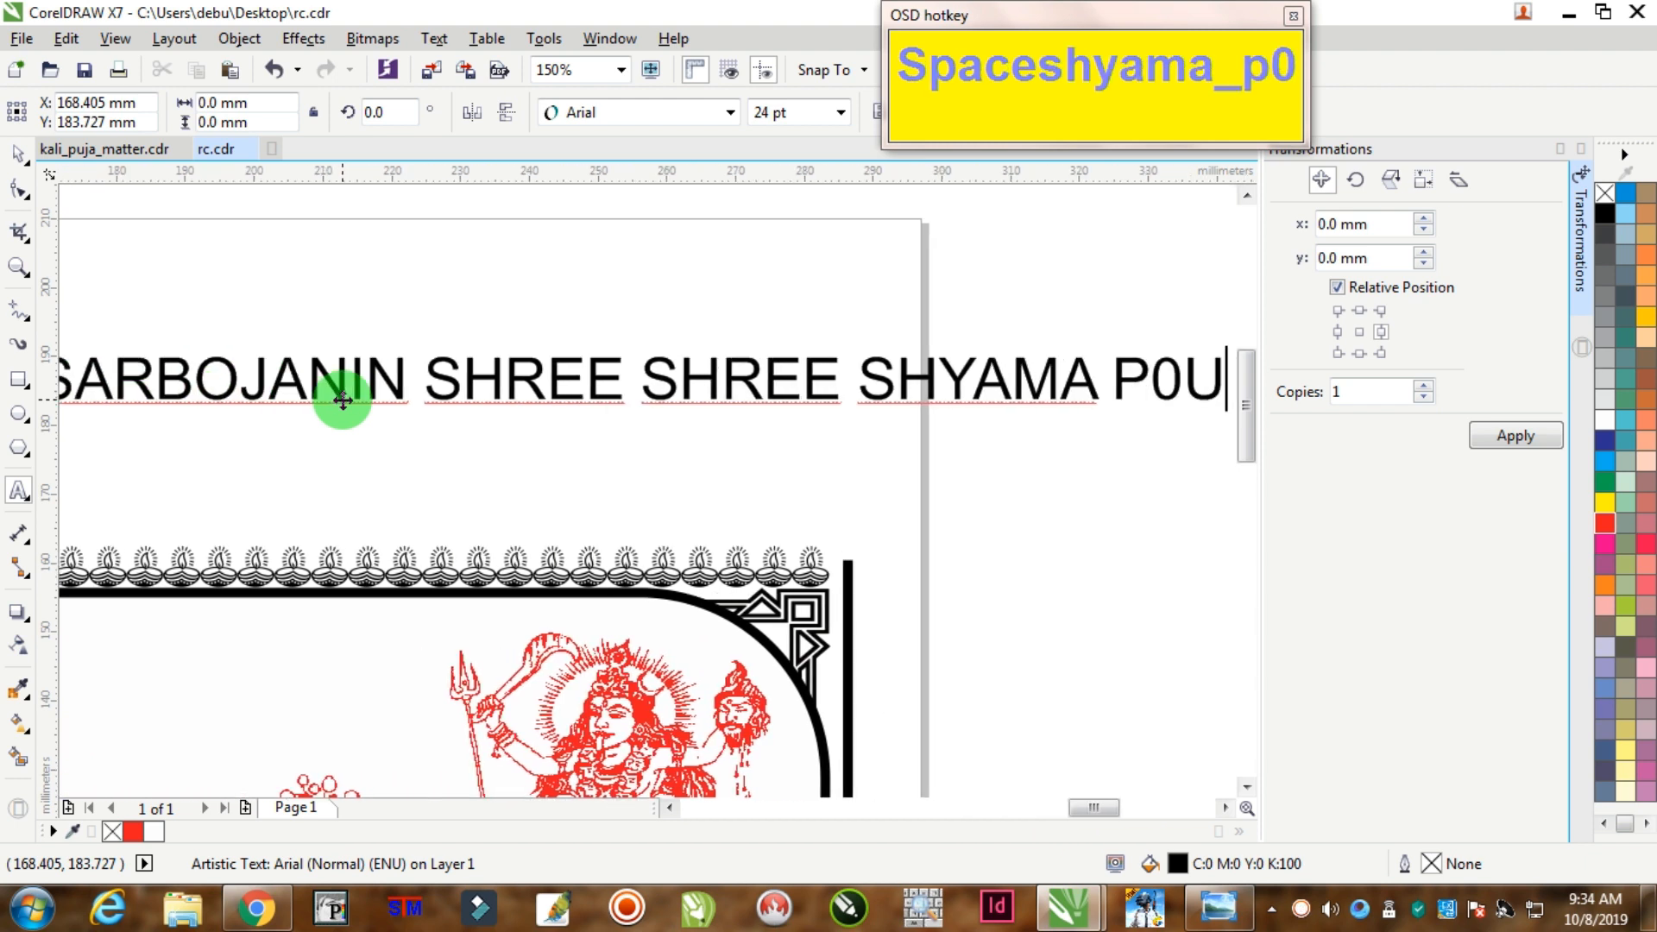
pyautogui.press('BackSpace')
pyautogui.press('BackSpace')
pyautogui.write('UJA')
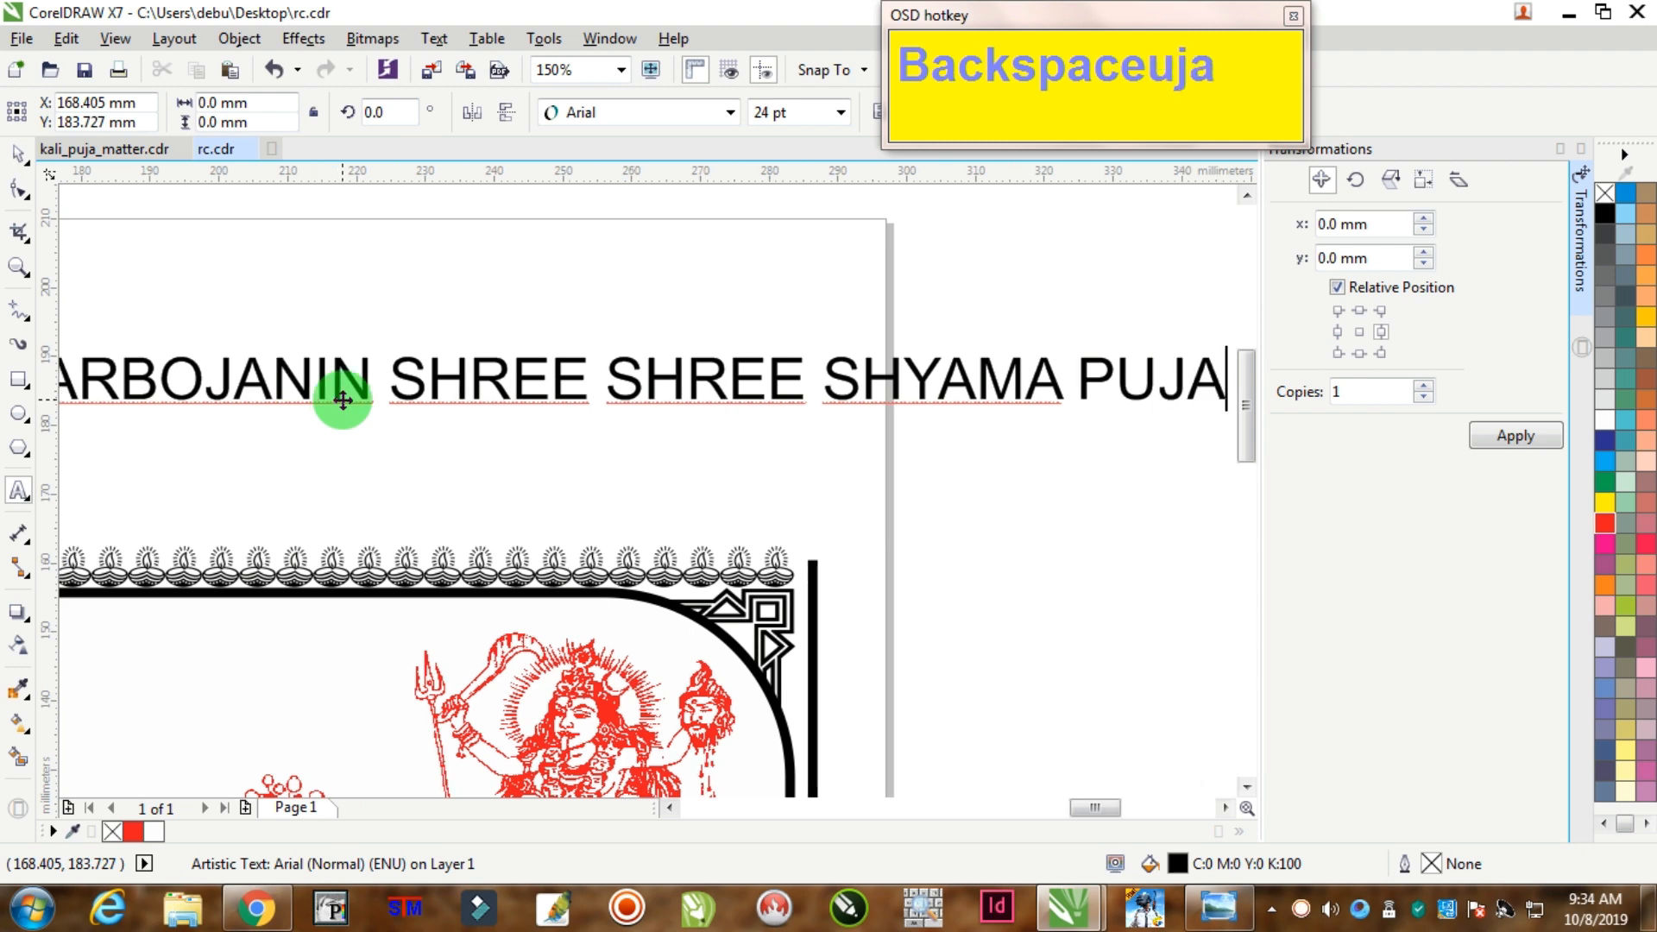
# Step: Set the title in the Renfrew font
pyautogui.click(18, 188)
pyautogui.click(682, 127)
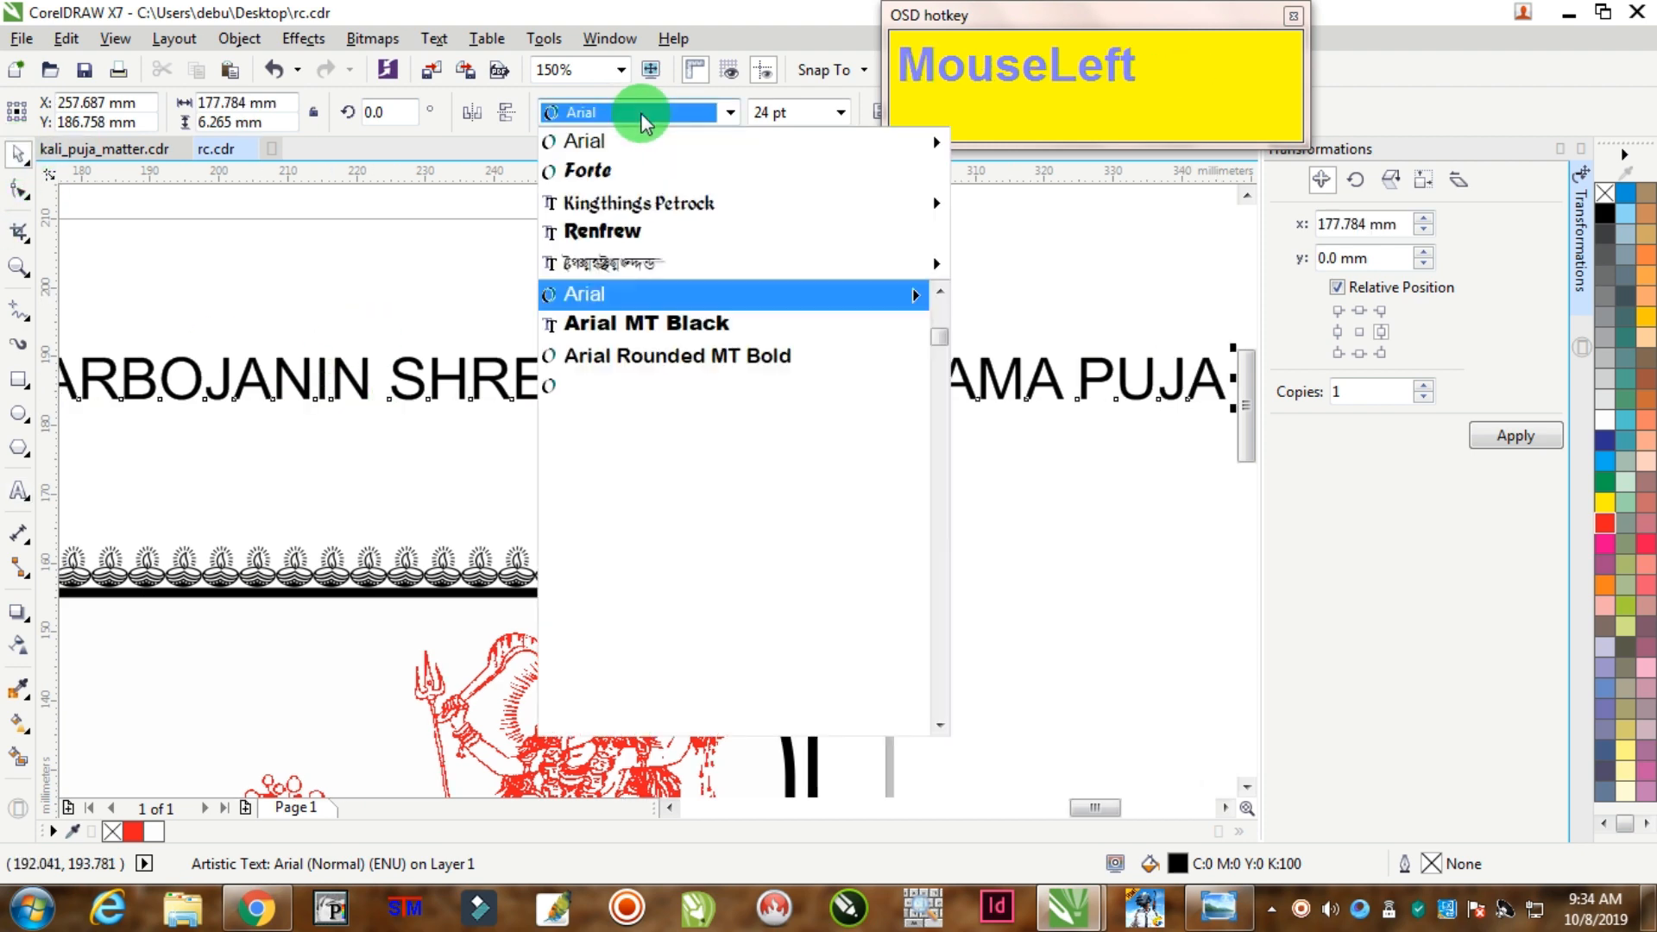
pyautogui.write('ren')
pyautogui.press('Return')
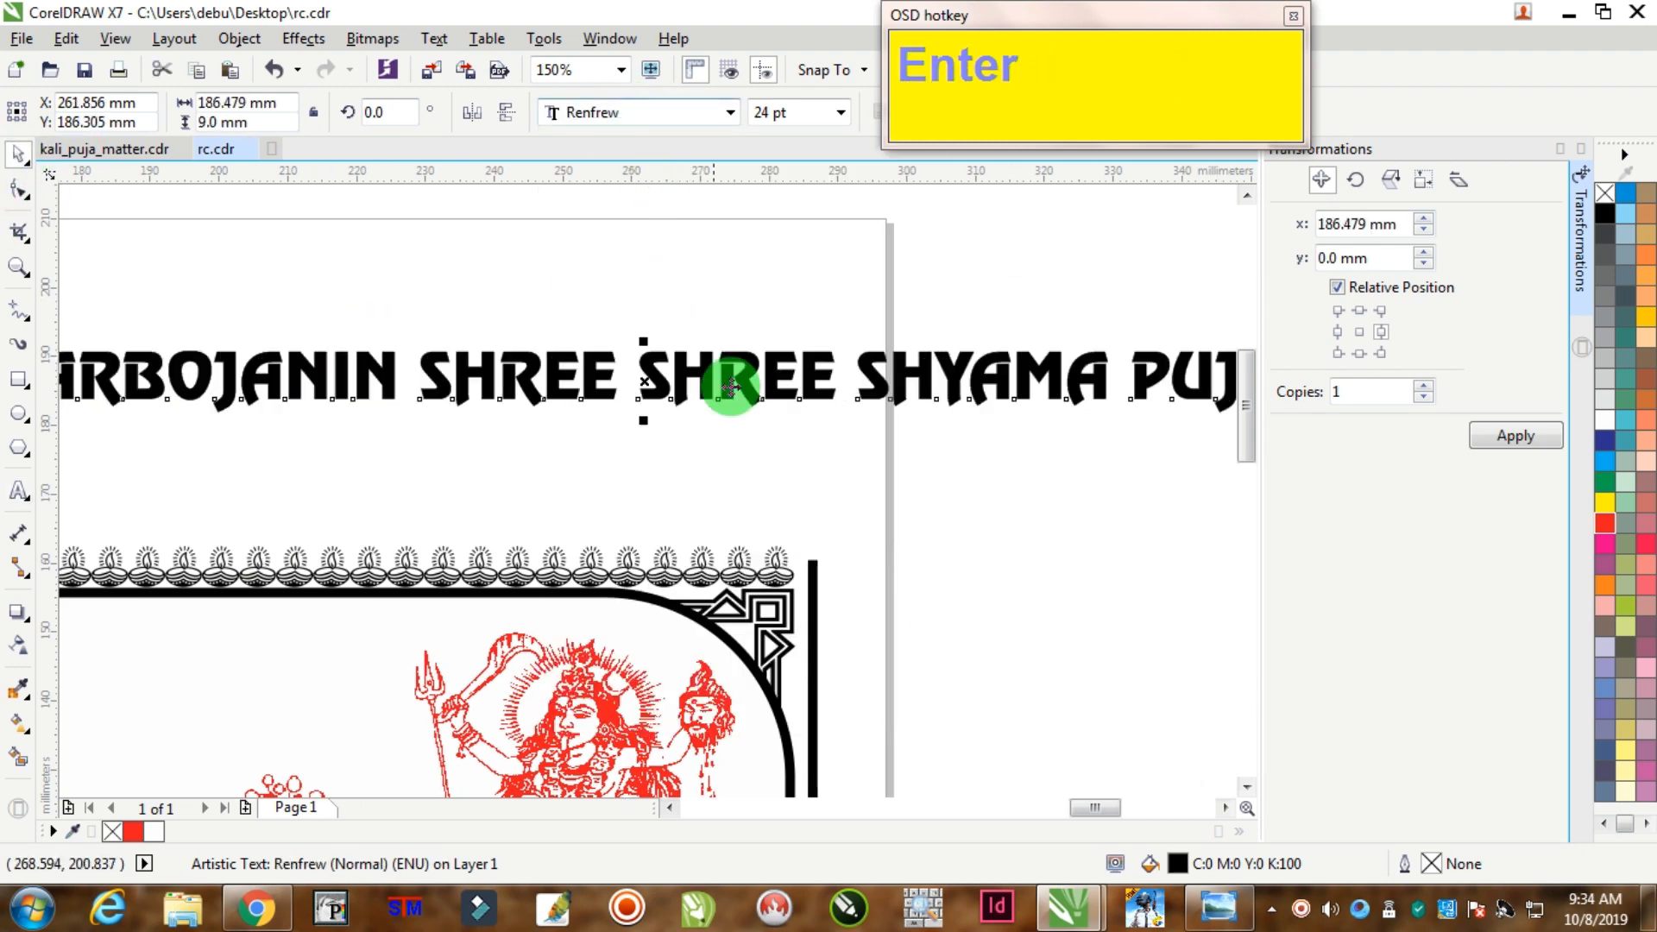
pyautogui.scroll(-5, 729, 387)
pyautogui.scroll(3, 769, 414)
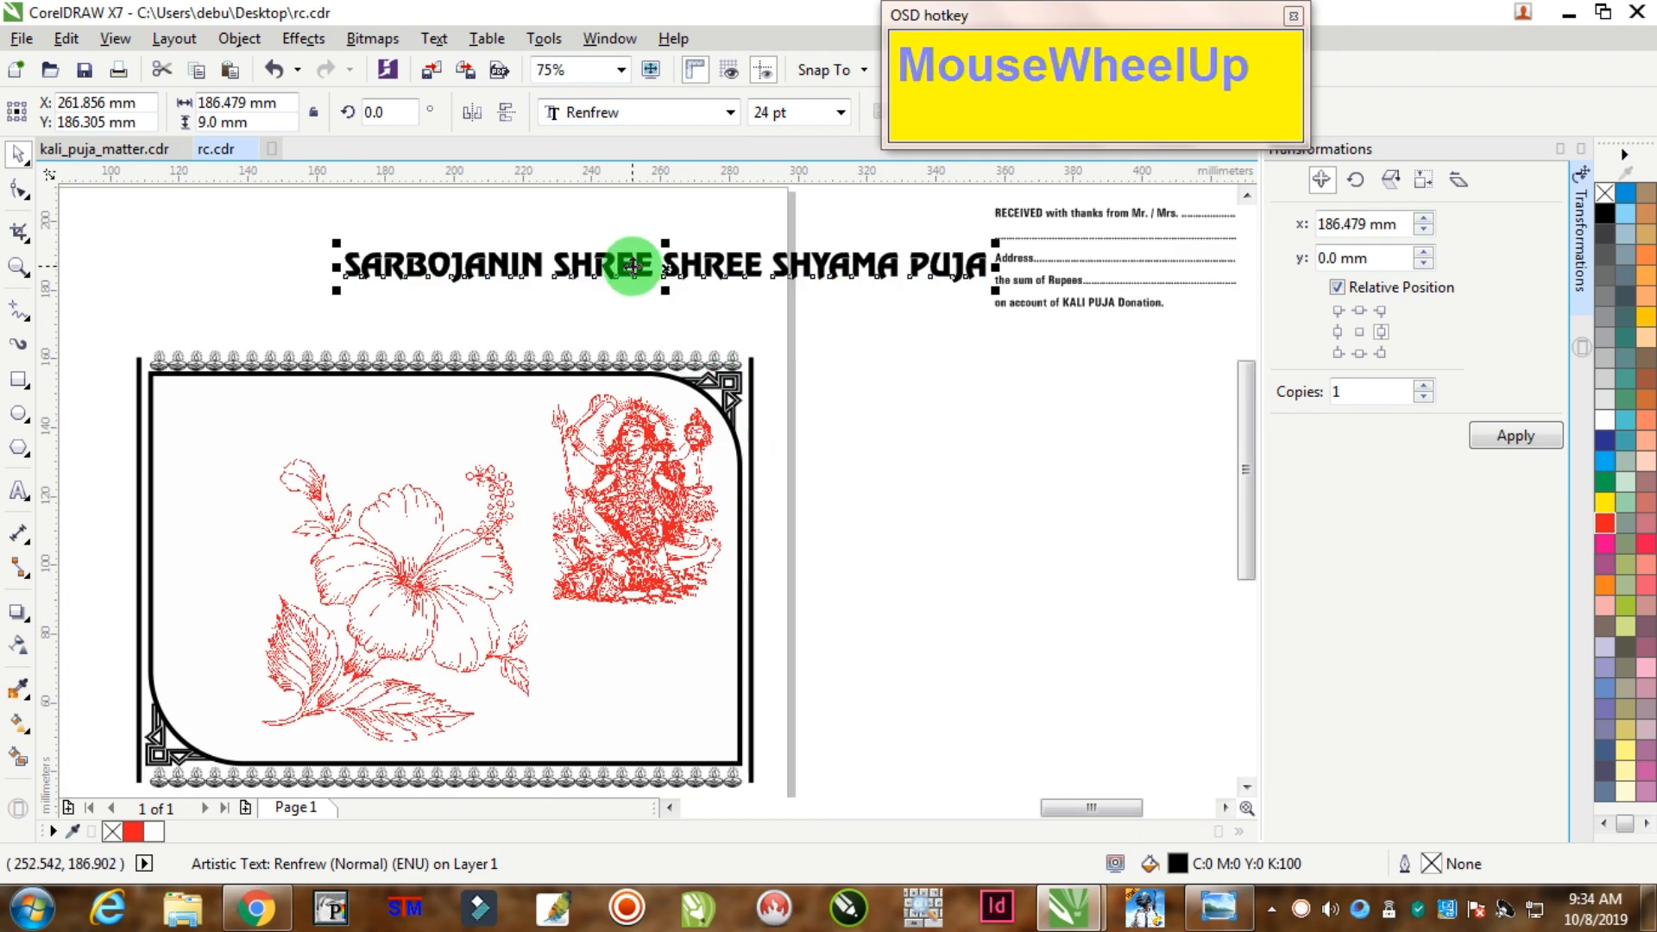
# Step: Move the title down into the frame and shift the No. and Date text aside
pyautogui.moveTo(632, 266); pyautogui.dragTo(721, 447)
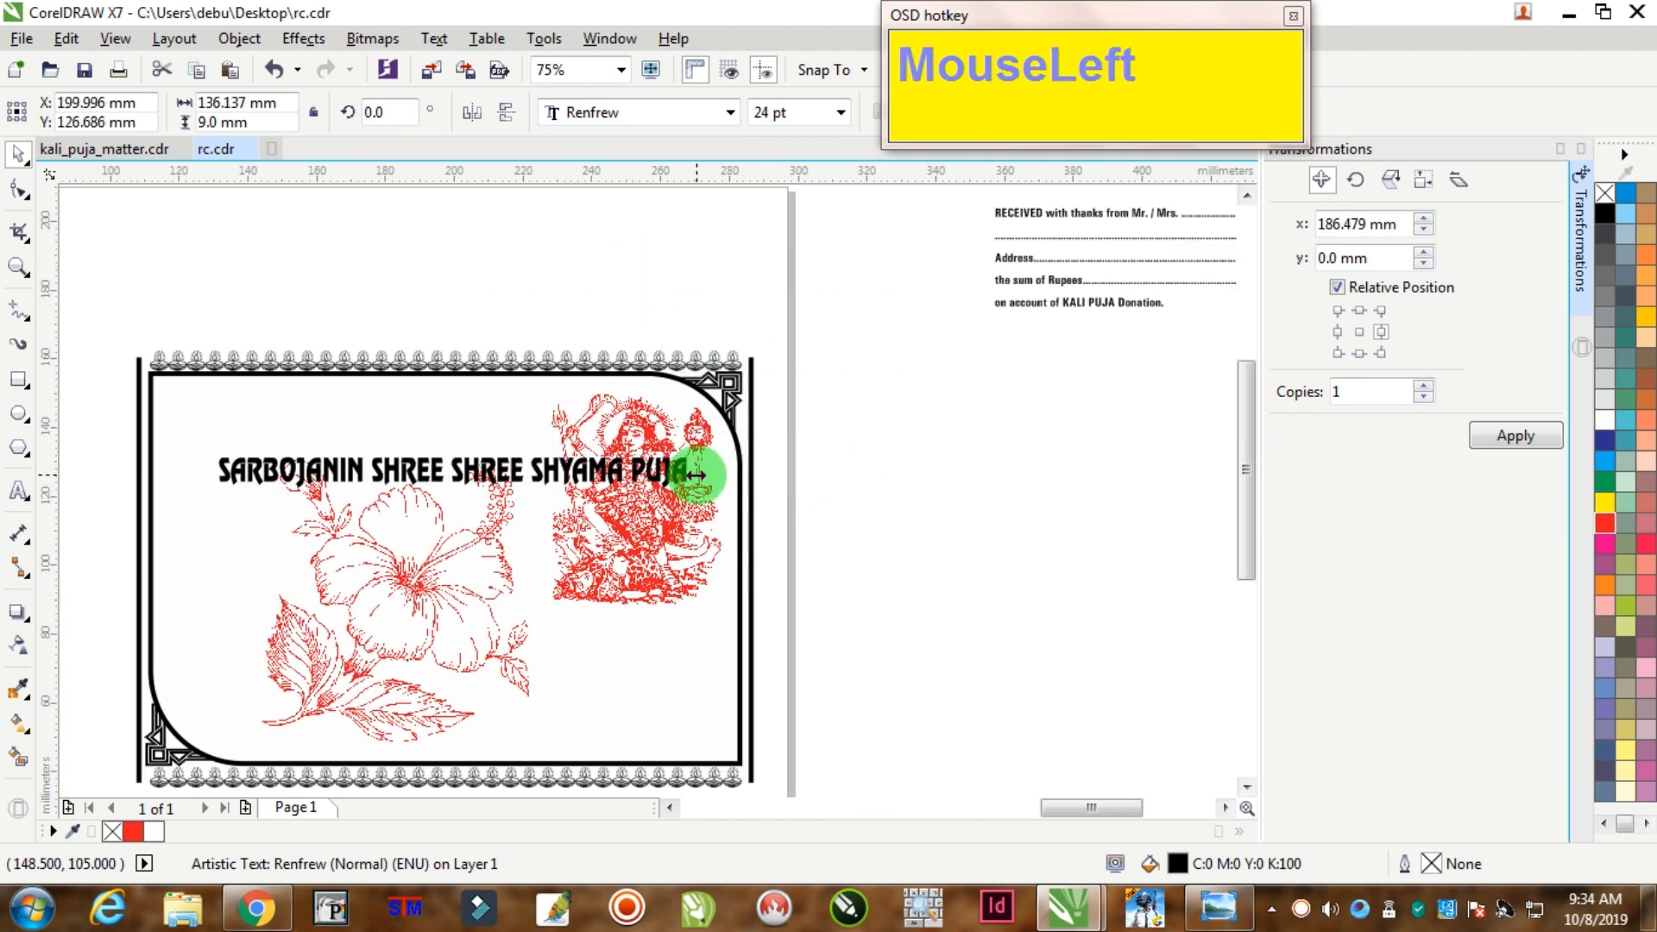
pyautogui.scroll(-4, 863, 411)
pyautogui.scroll(1, 986, 403)
pyautogui.scroll(3, 986, 403)
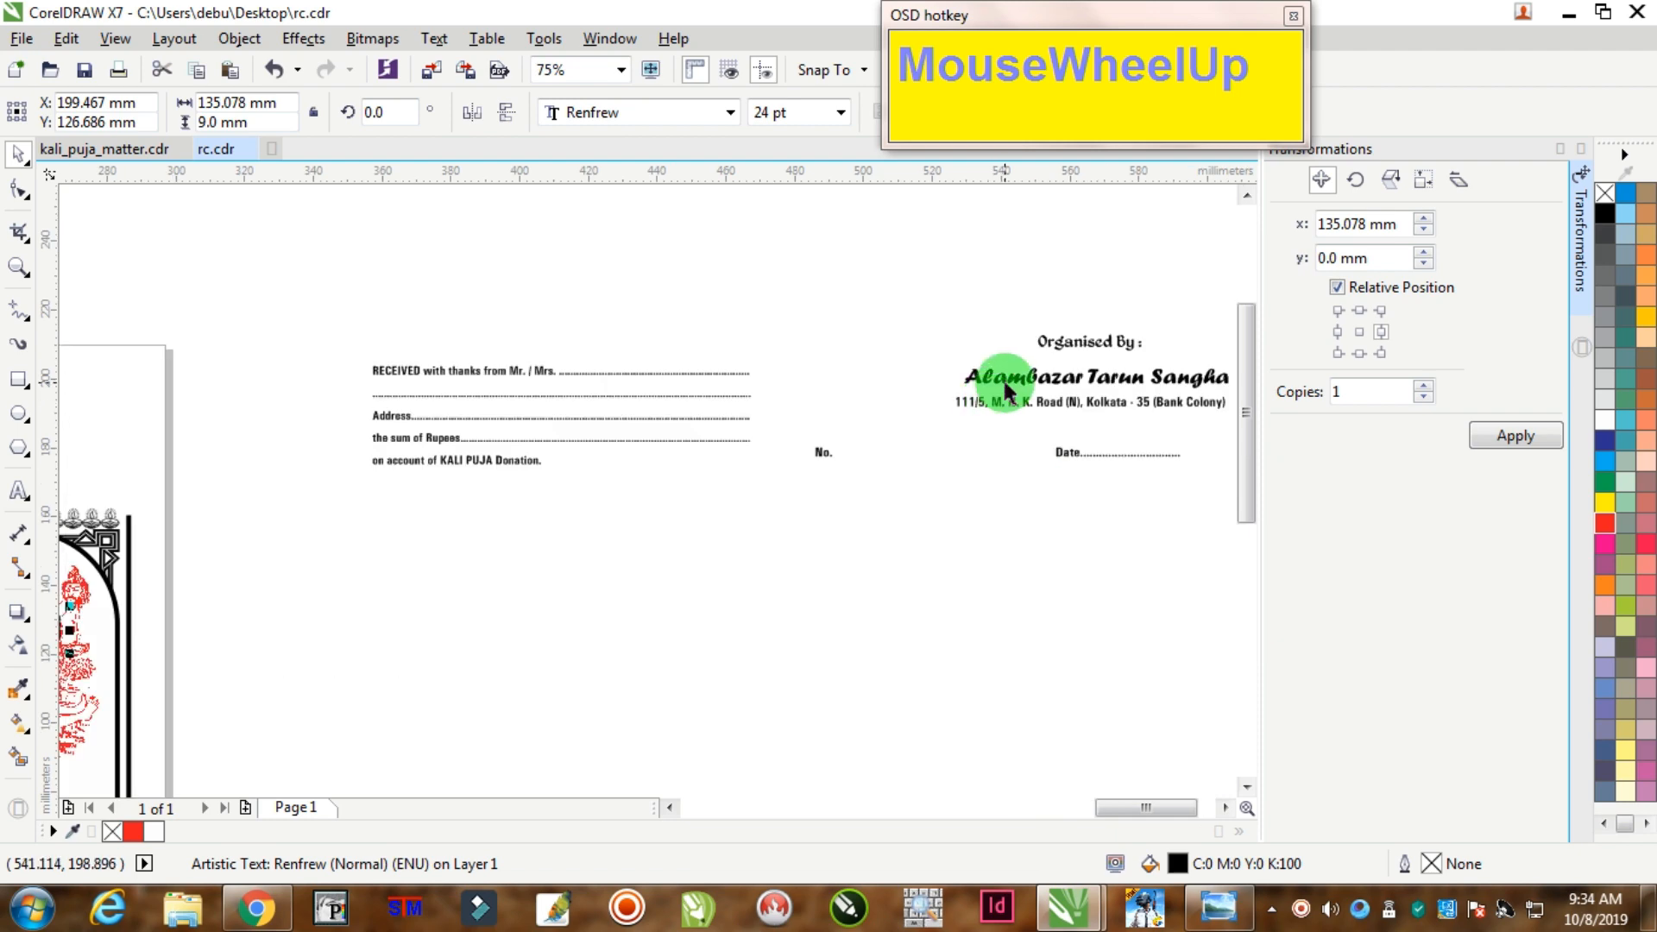
pyautogui.scroll(-2, 621, 416)
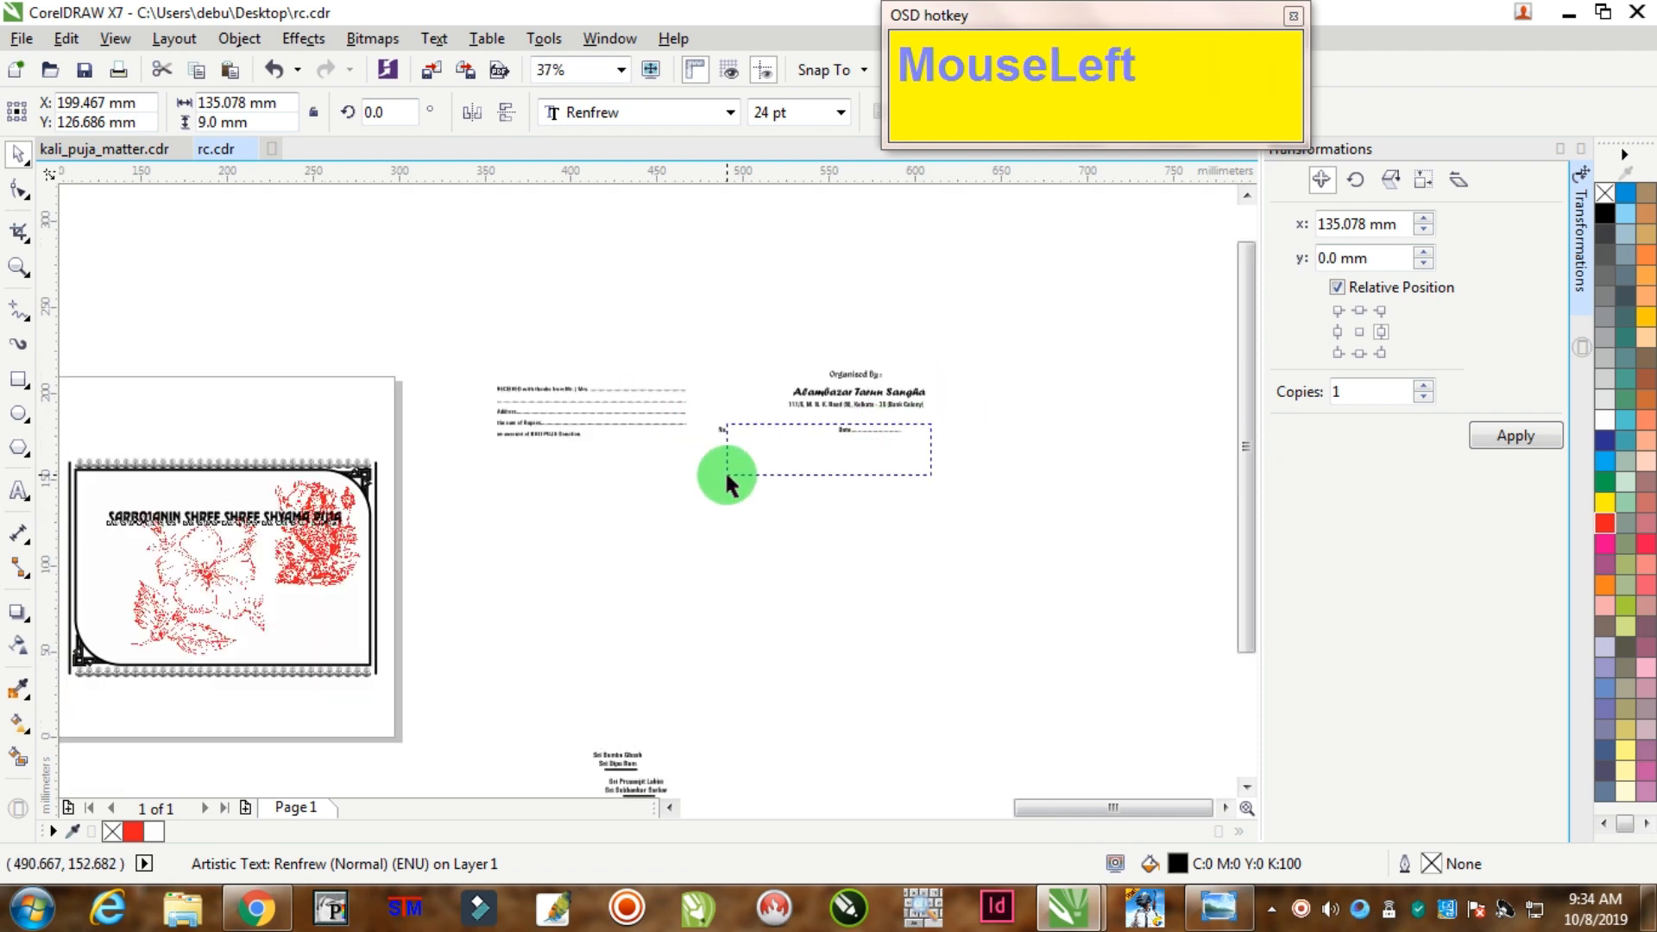
pyautogui.moveTo(727, 473); pyautogui.dragTo(159, 473)
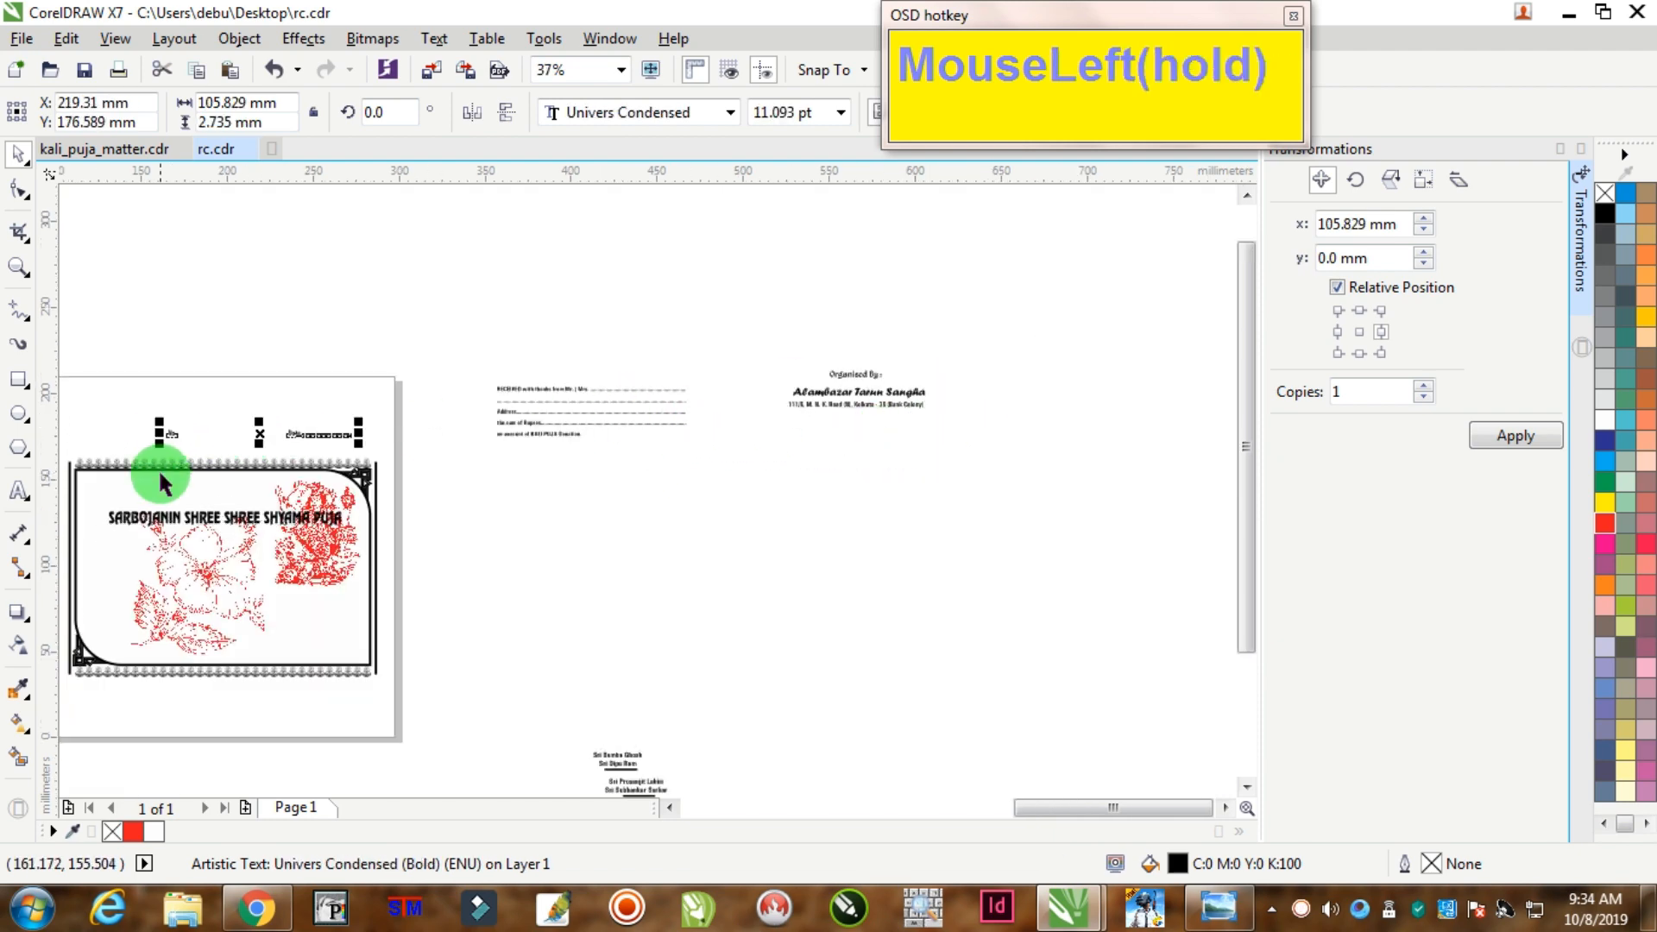
pyautogui.scroll(2, 130, 381)
pyautogui.click(454, 696)
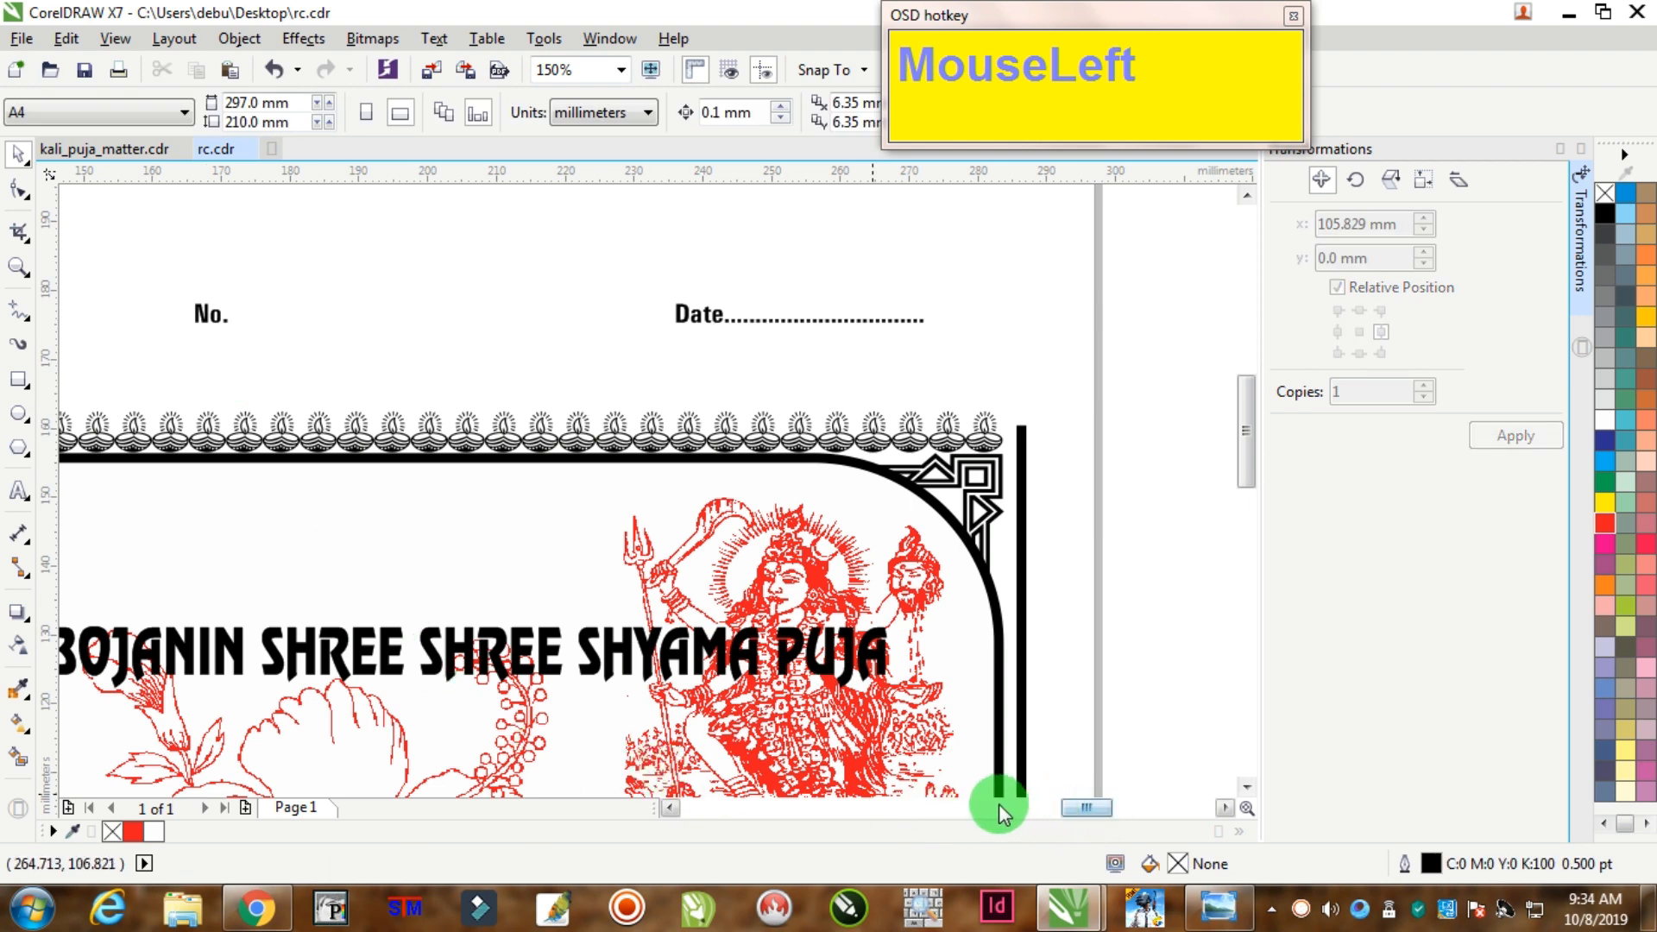
pyautogui.scroll(-4, 1148, 516)
# Step: Hide the transformation settings and place the No. and Date line in the frame top
pyautogui.click(1582, 151)
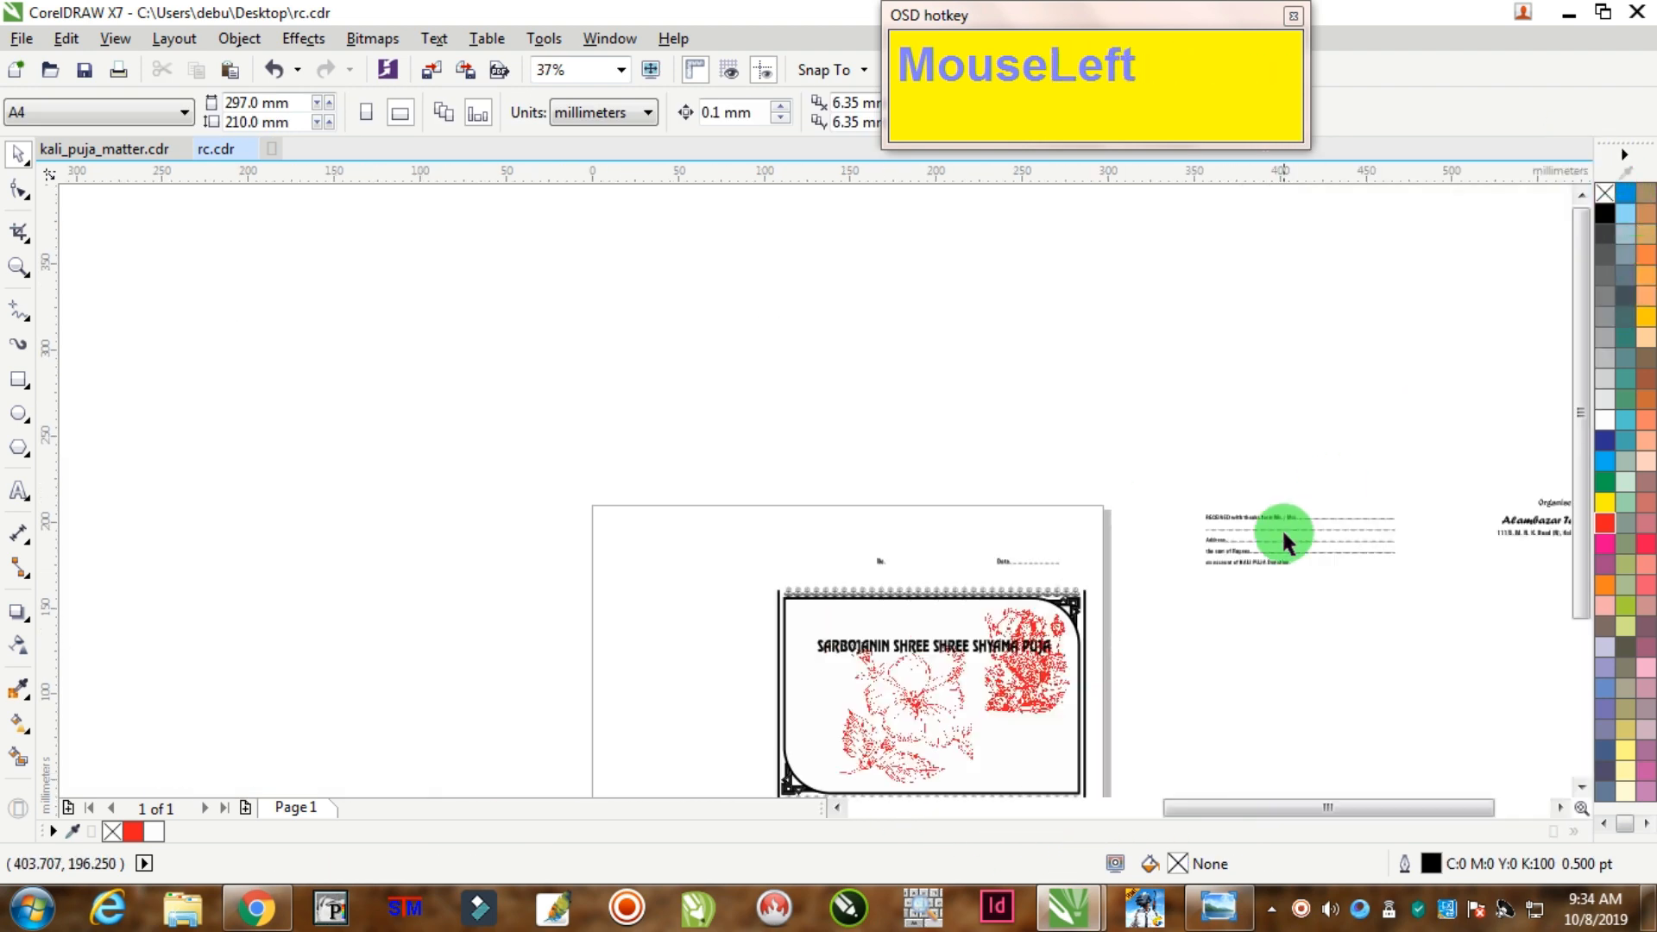
pyautogui.scroll(2, 863, 688)
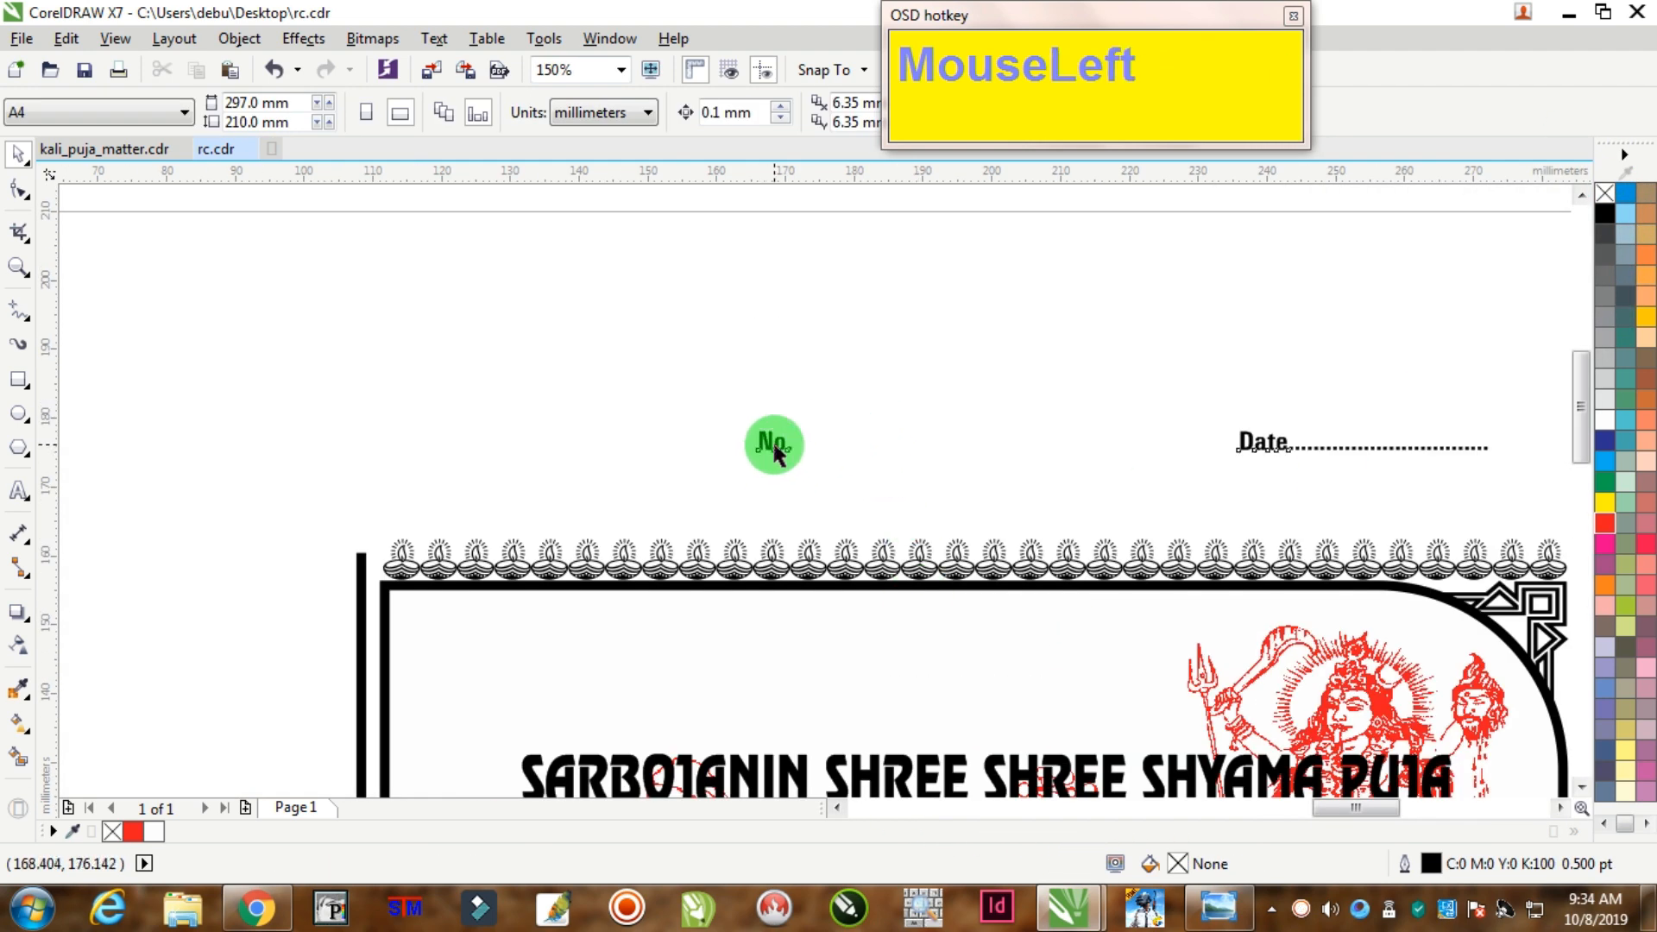
pyautogui.moveTo(774, 451); pyautogui.dragTo(438, 640)
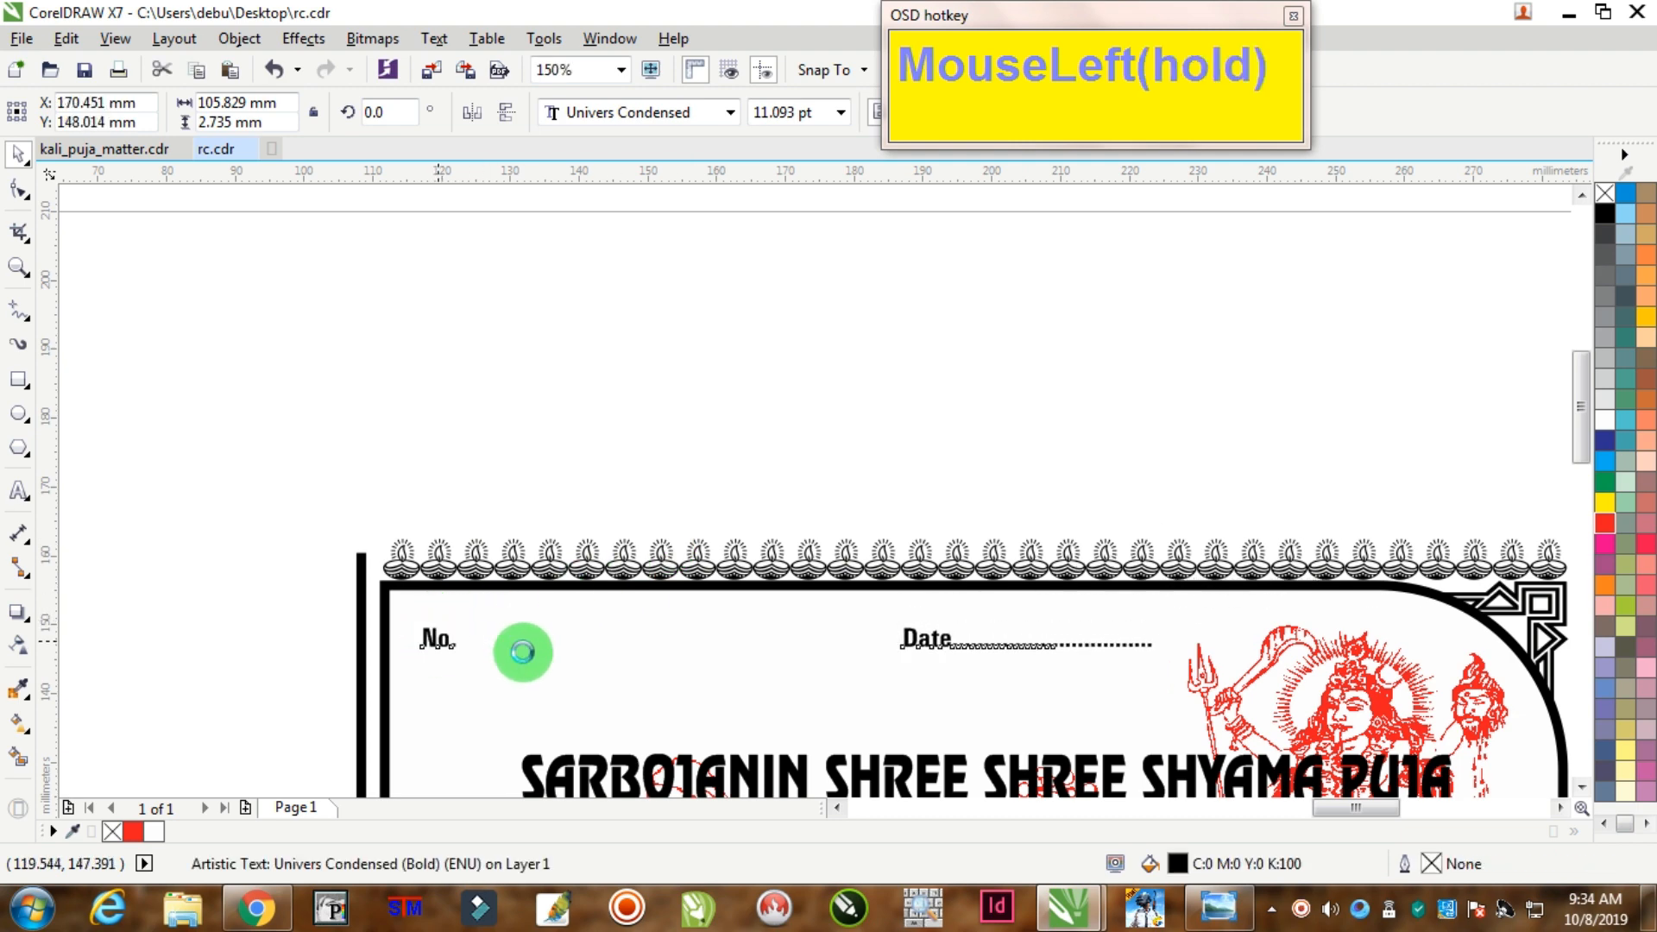
pyautogui.scroll(-2, 954, 769)
pyautogui.scroll(2, 859, 733)
# Step: Move the title just below No. and Date and narrow it to 107.561 mm
pyautogui.moveTo(735, 656); pyautogui.dragTo(633, 577)
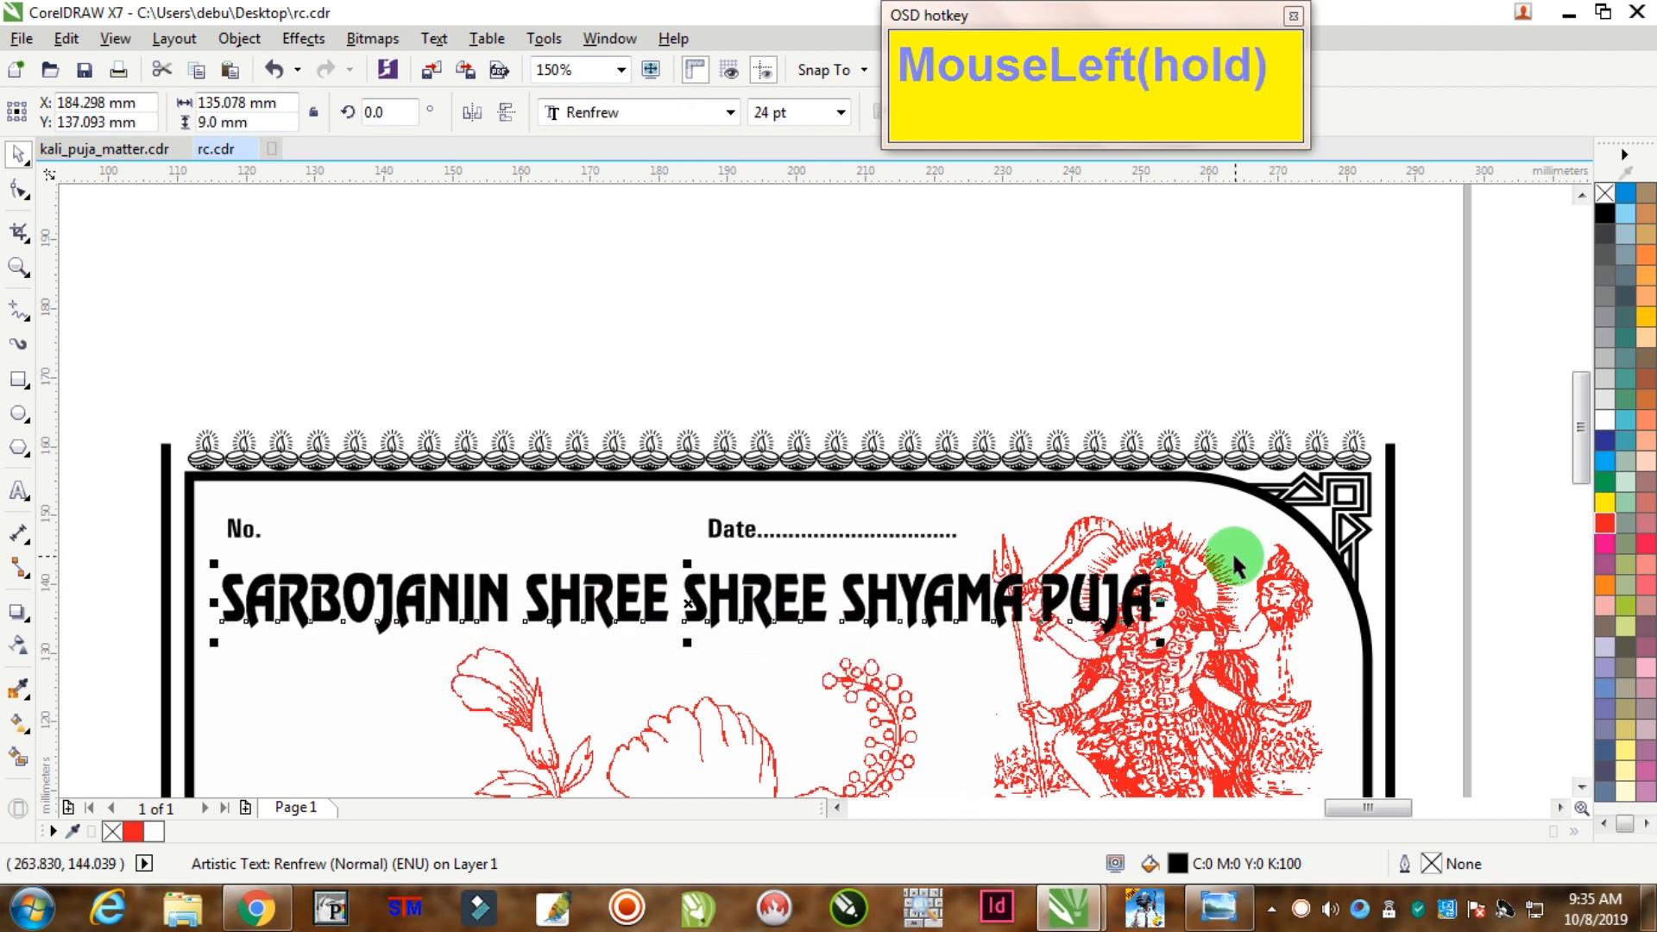
pyautogui.moveTo(1165, 602); pyautogui.dragTo(970, 635)
pyautogui.moveTo(19, 615); pyautogui.dragTo(99, 714)
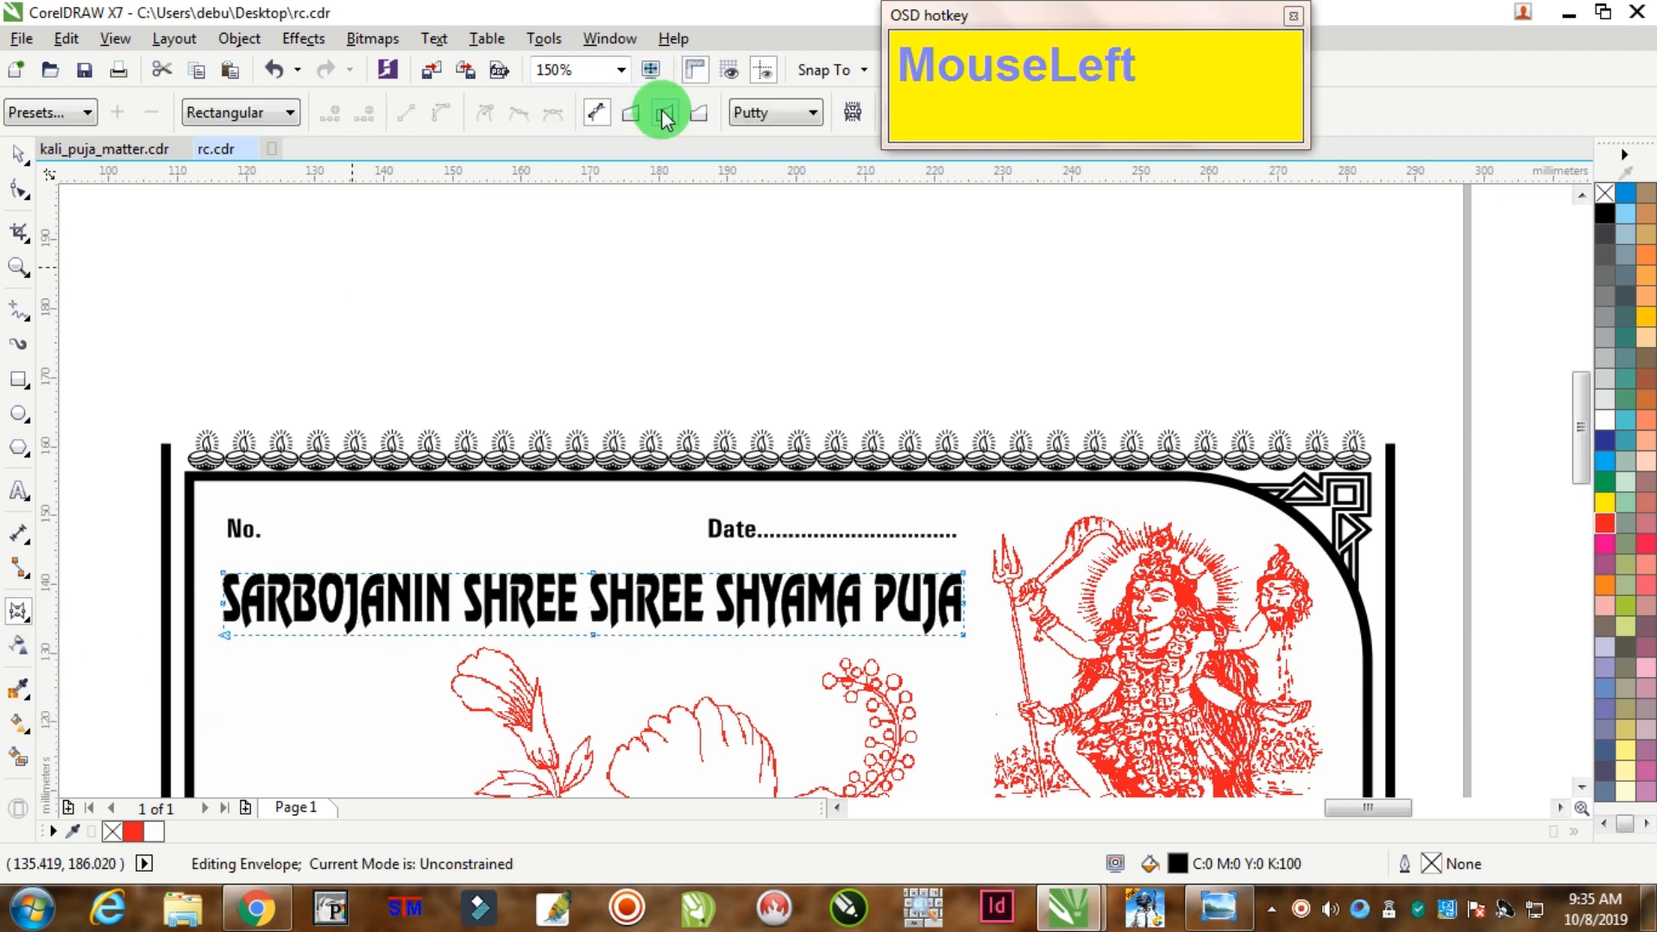
# Step: Arch the title upward with a single-arc envelope, sized about 113.893 mm wide
pyautogui.click(665, 113)
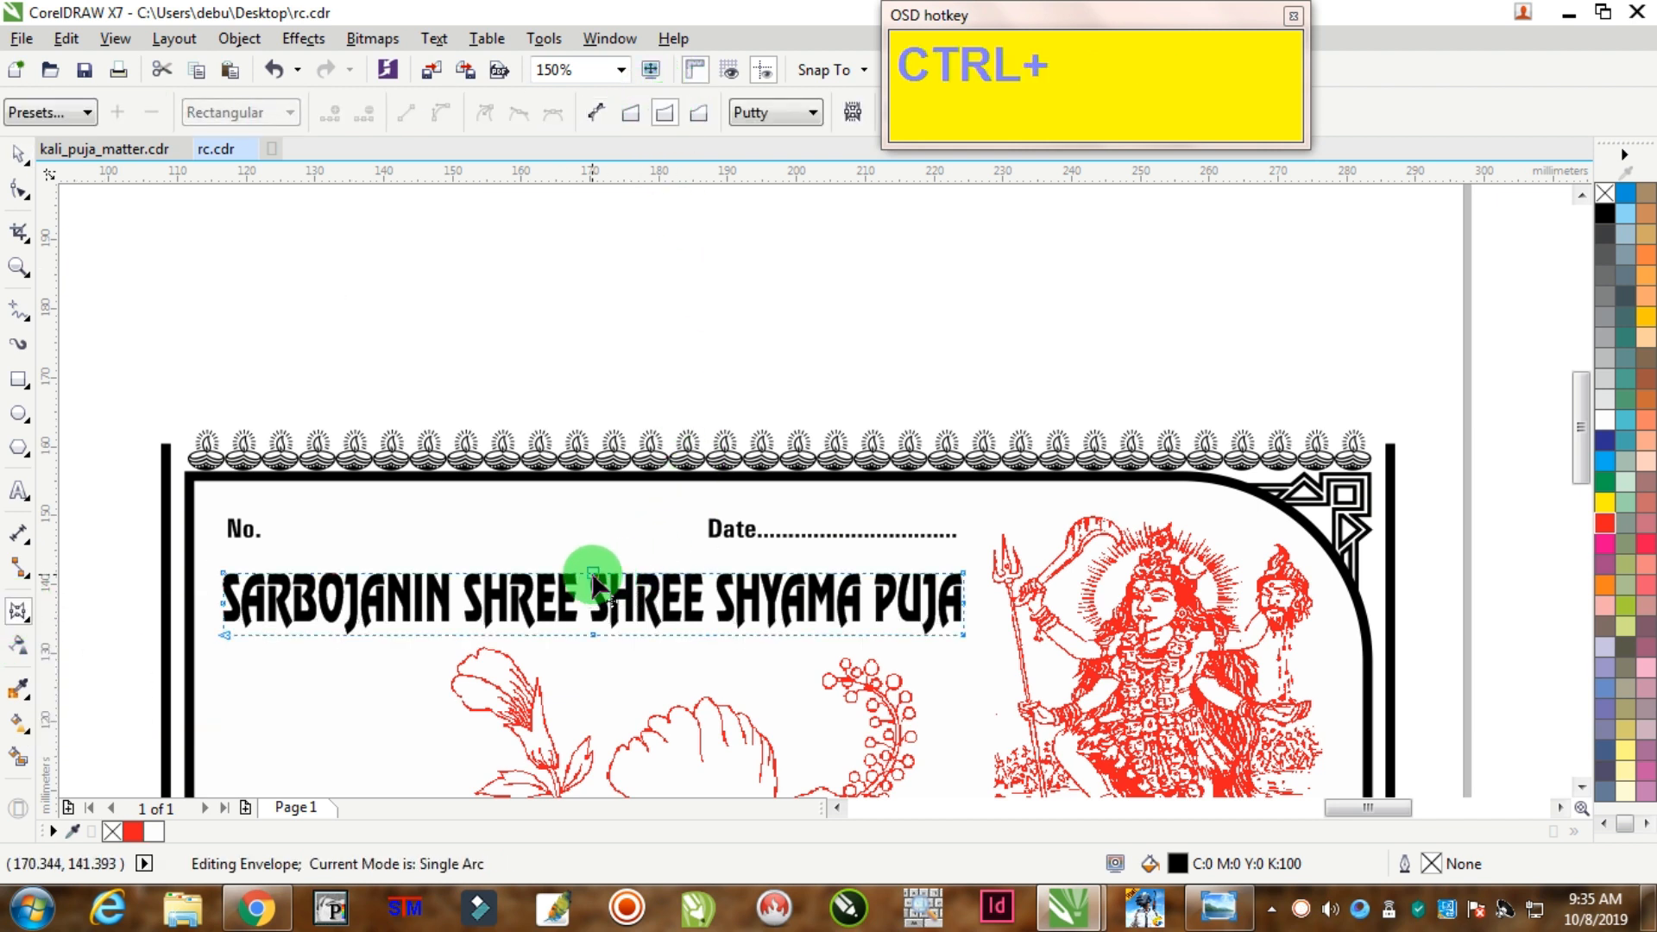
pyautogui.moveTo(594, 574)
pyautogui.mouseDown()
pyautogui.moveTo(594, 495)
pyautogui.moveTo(592, 563)
pyautogui.mouseUp()
pyautogui.click(17, 154)
pyautogui.click(592, 537)
pyautogui.moveTo(992, 573); pyautogui.dragTo(999, 607)
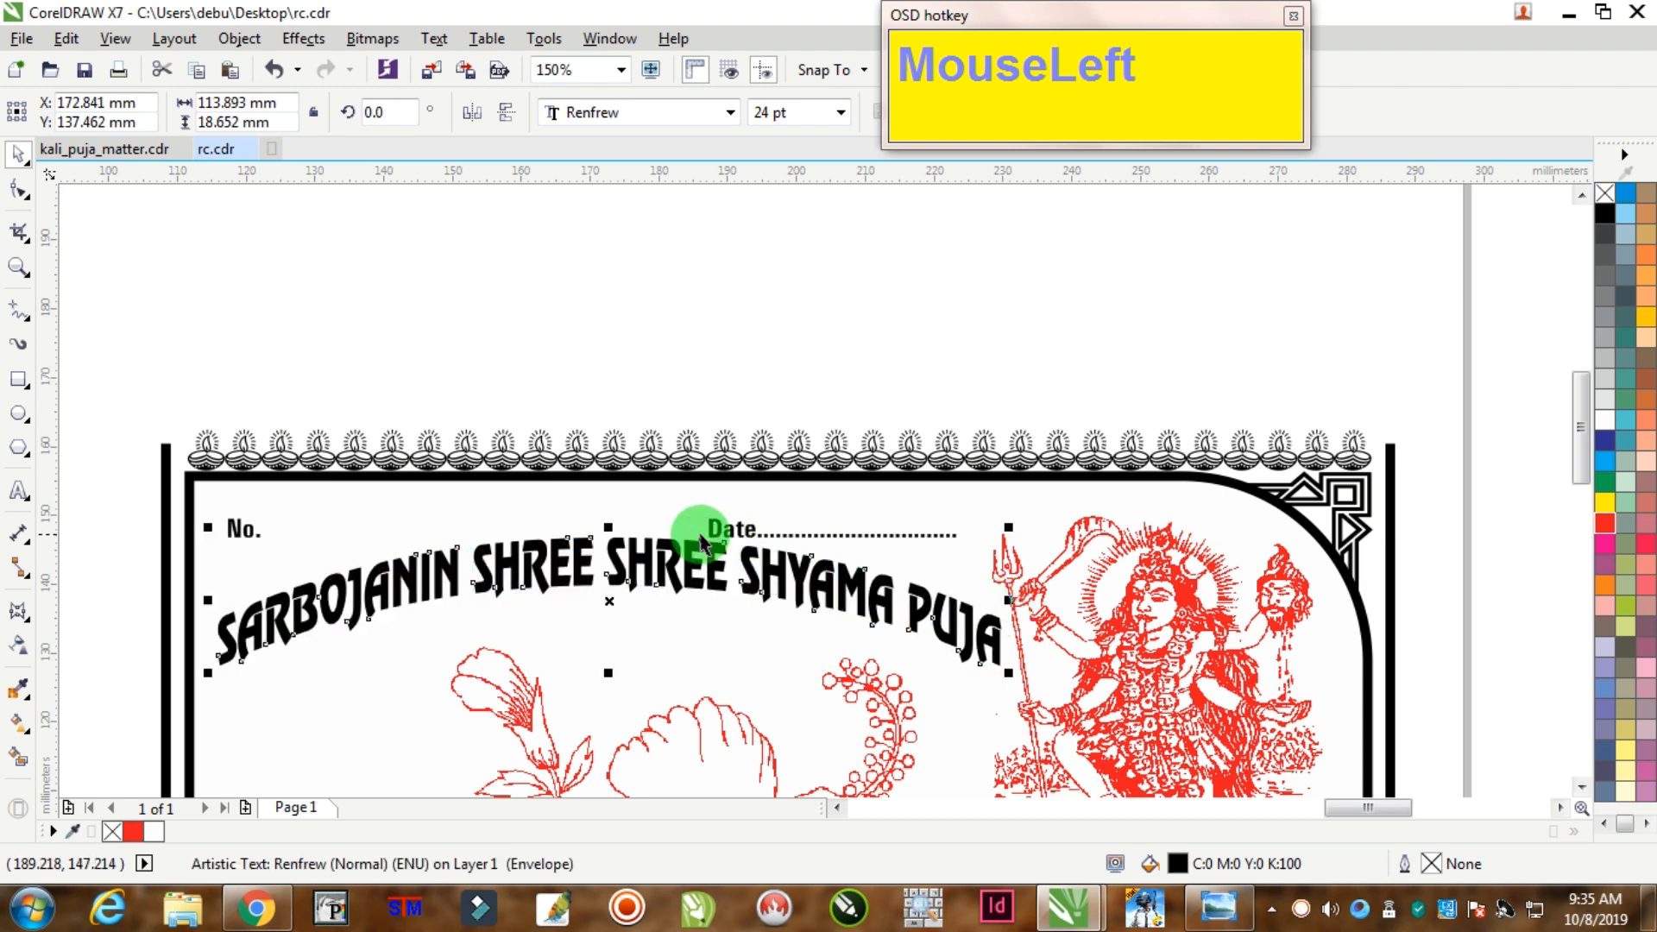
pyautogui.moveTo(610, 536); pyautogui.dragTo(673, 592)
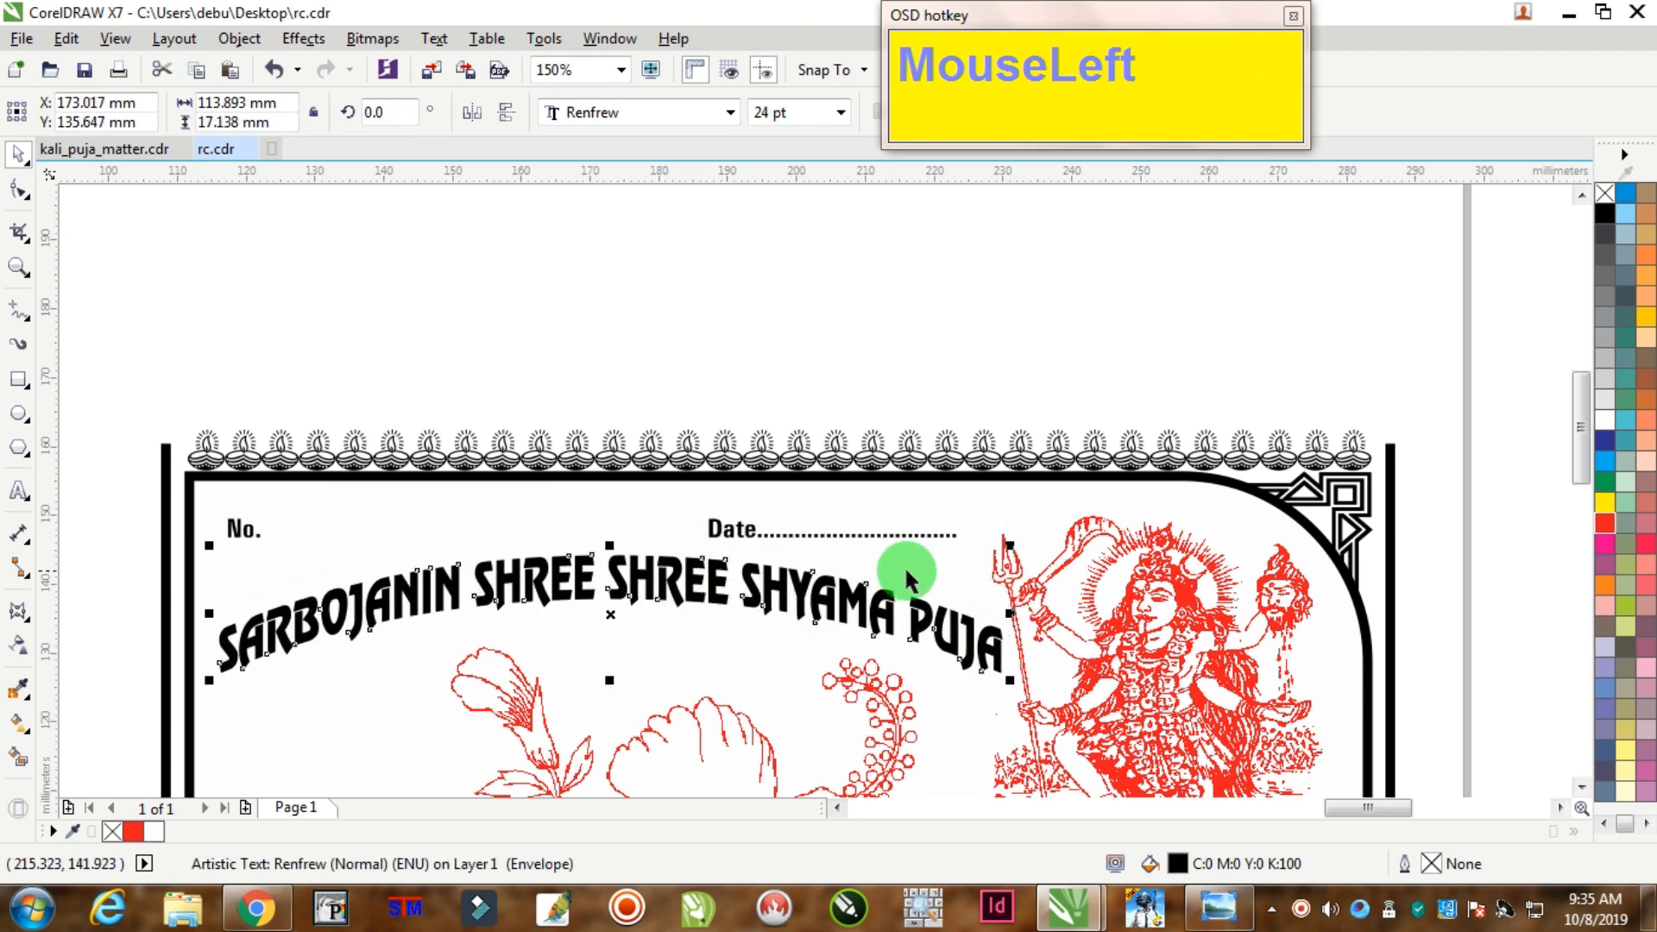
pyautogui.scroll(-4, 906, 578)
pyautogui.scroll(6, 816, 583)
pyautogui.moveTo(869, 621); pyautogui.dragTo(873, 645)
# Step: Move the three-line organiser text block to the left of the page
pyautogui.scroll(-2, 1055, 611)
pyautogui.scroll(-2, 1375, 591)
pyautogui.scroll(1, 1391, 655)
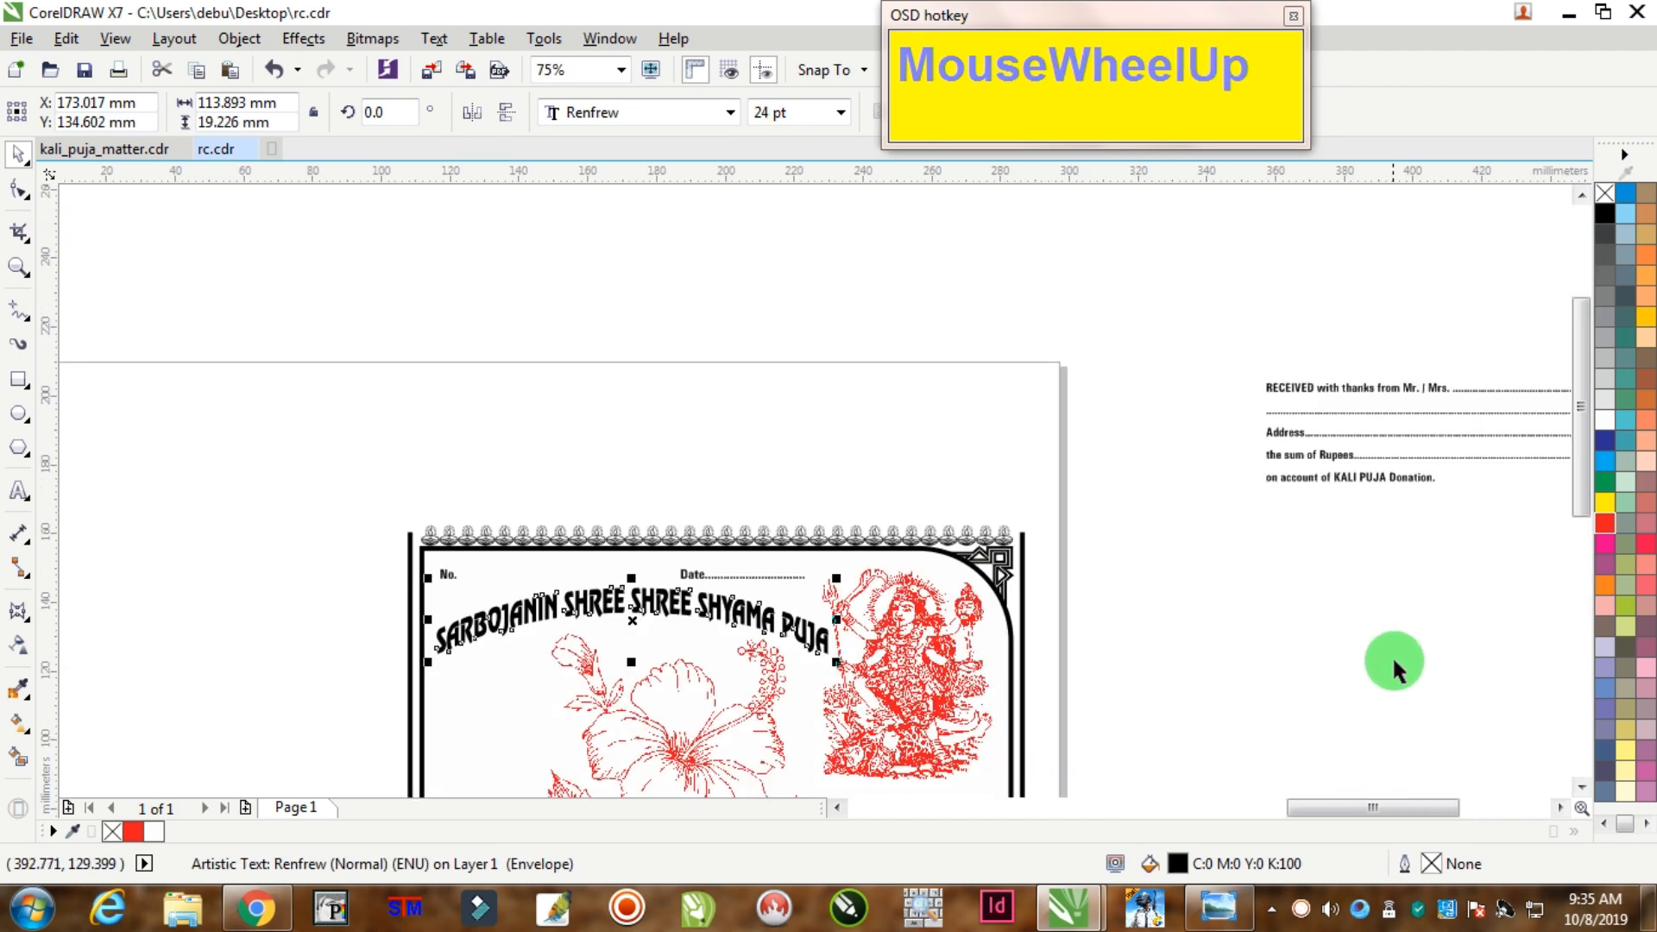
pyautogui.scroll(-2, 1421, 721)
pyautogui.moveTo(1525, 503); pyautogui.dragTo(835, 640)
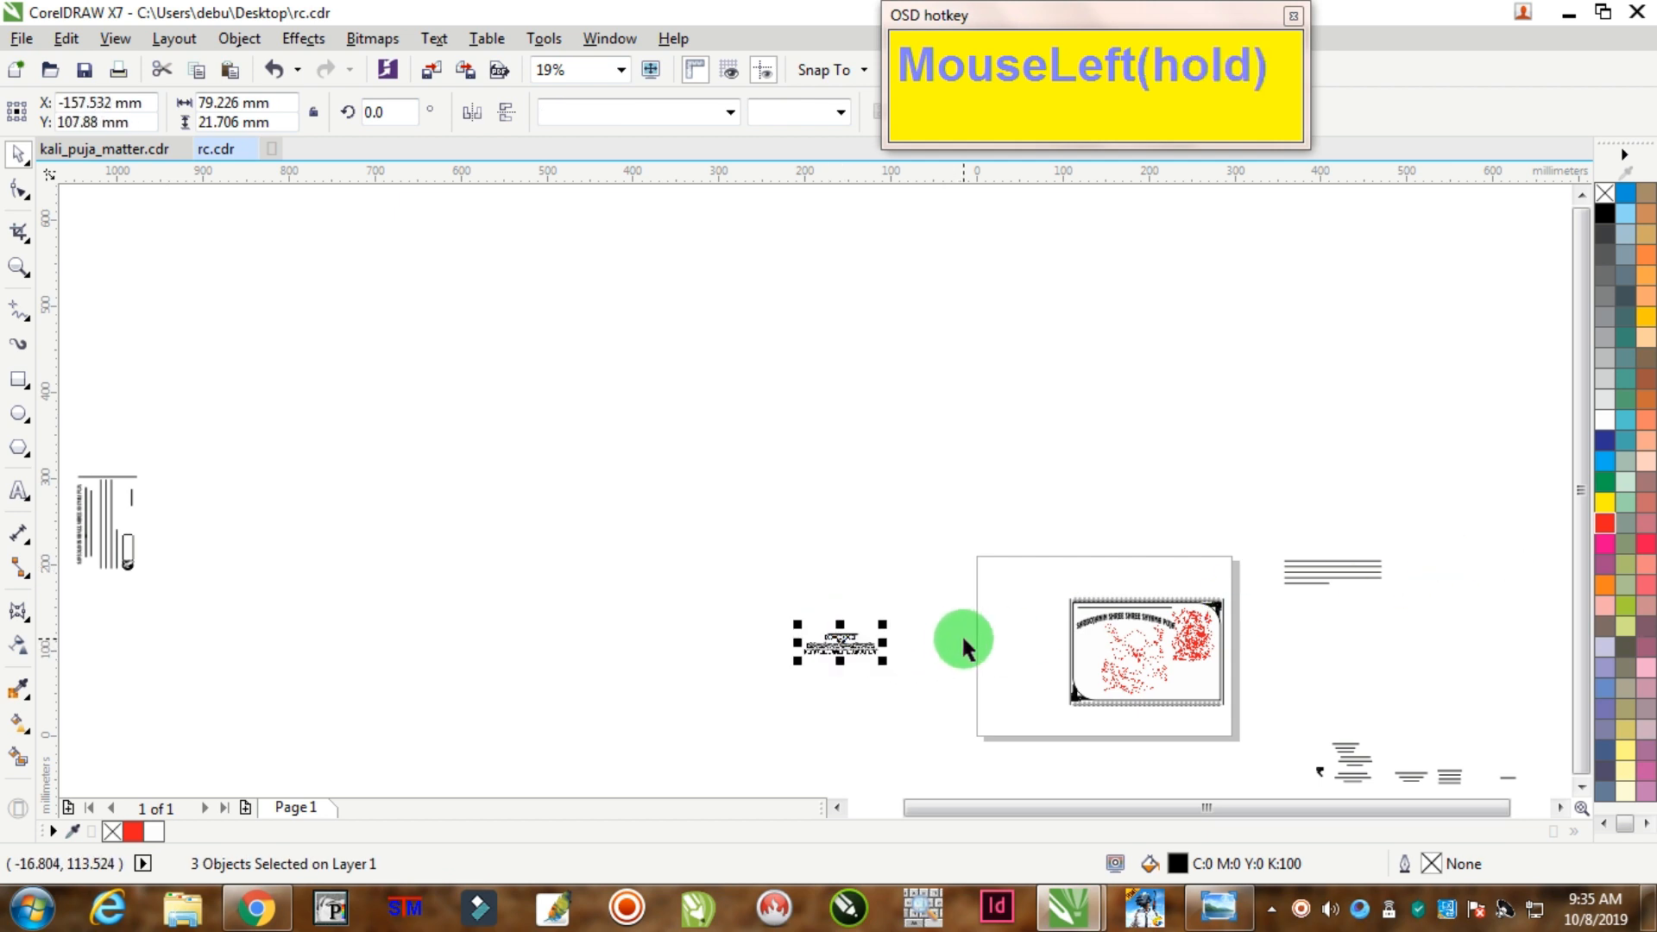
# Step: Shift the Organised By line down and select all three organiser lines
pyautogui.scroll(1, 961, 633)
pyautogui.click(702, 639)
pyautogui.scroll(2, 702, 639)
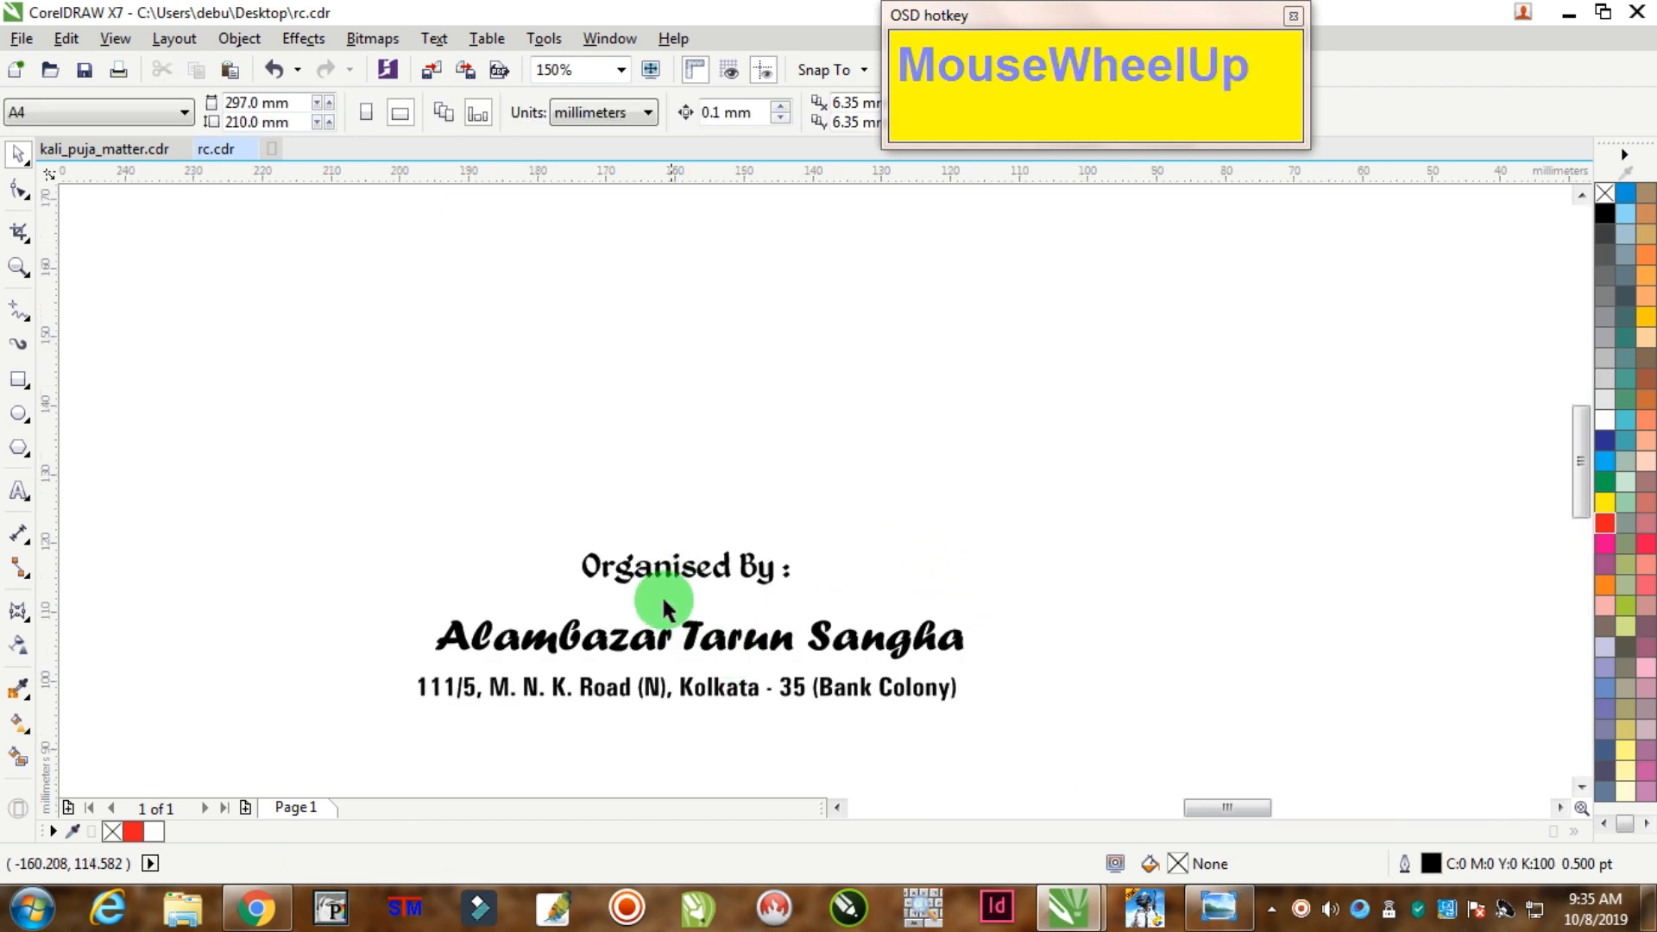
pyautogui.scroll(1, 663, 599)
pyautogui.moveTo(683, 507); pyautogui.dragTo(756, 729)
pyautogui.click(751, 727)
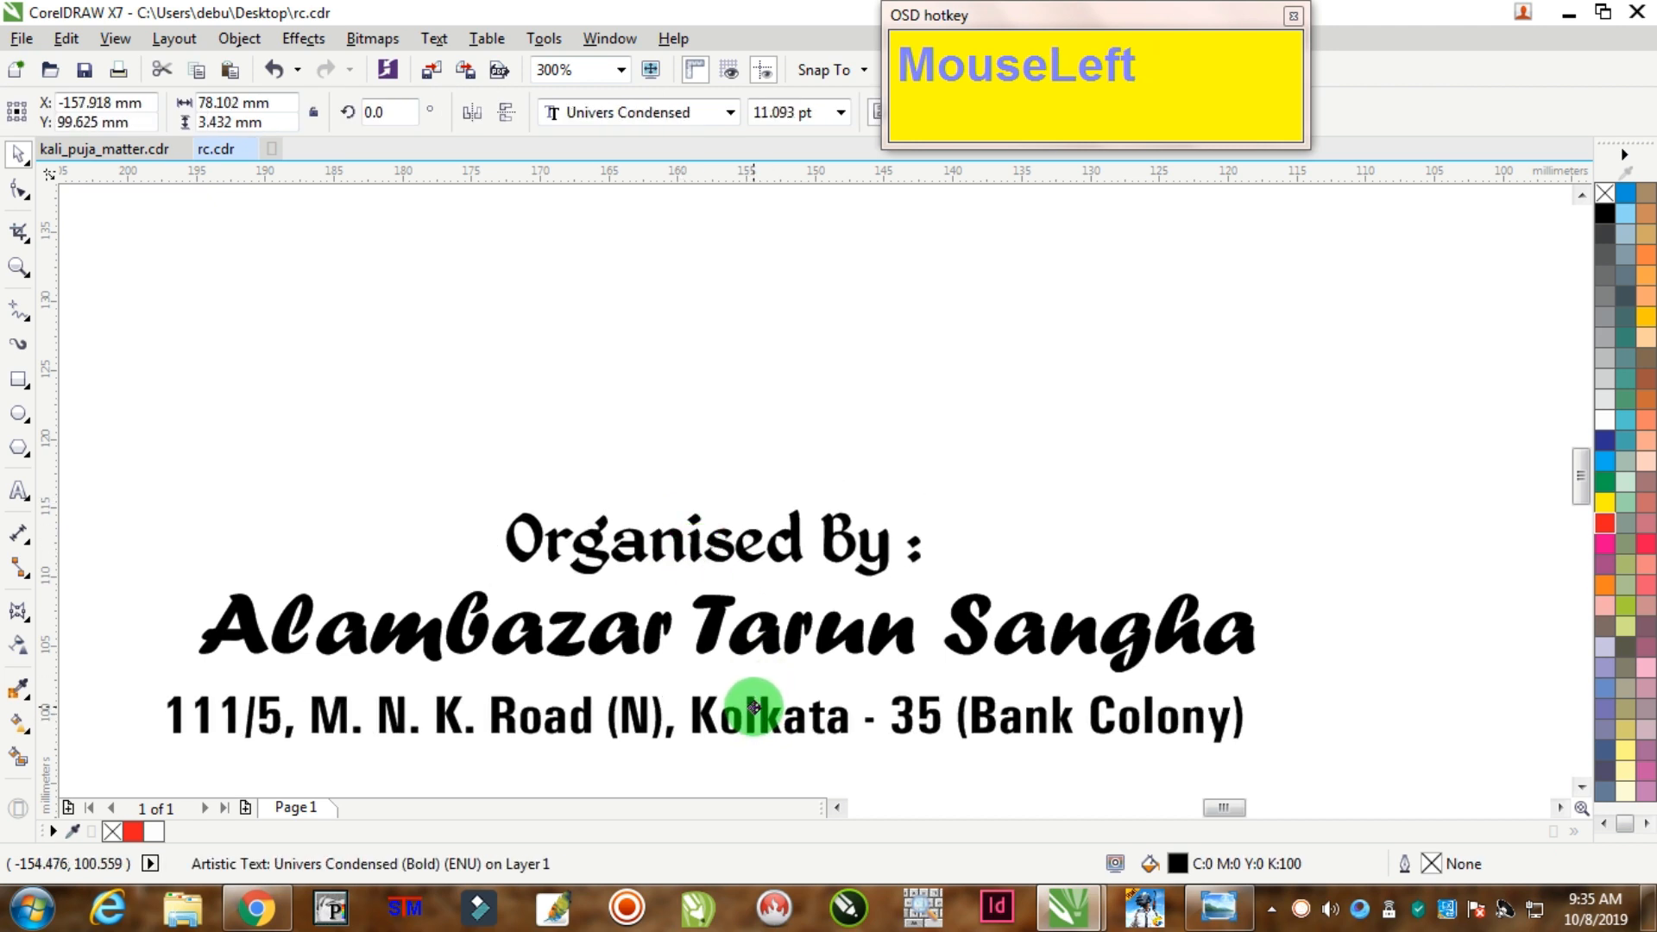
pyautogui.scroll(-2, 660, 660)
pyautogui.moveTo(448, 554); pyautogui.dragTo(981, 760)
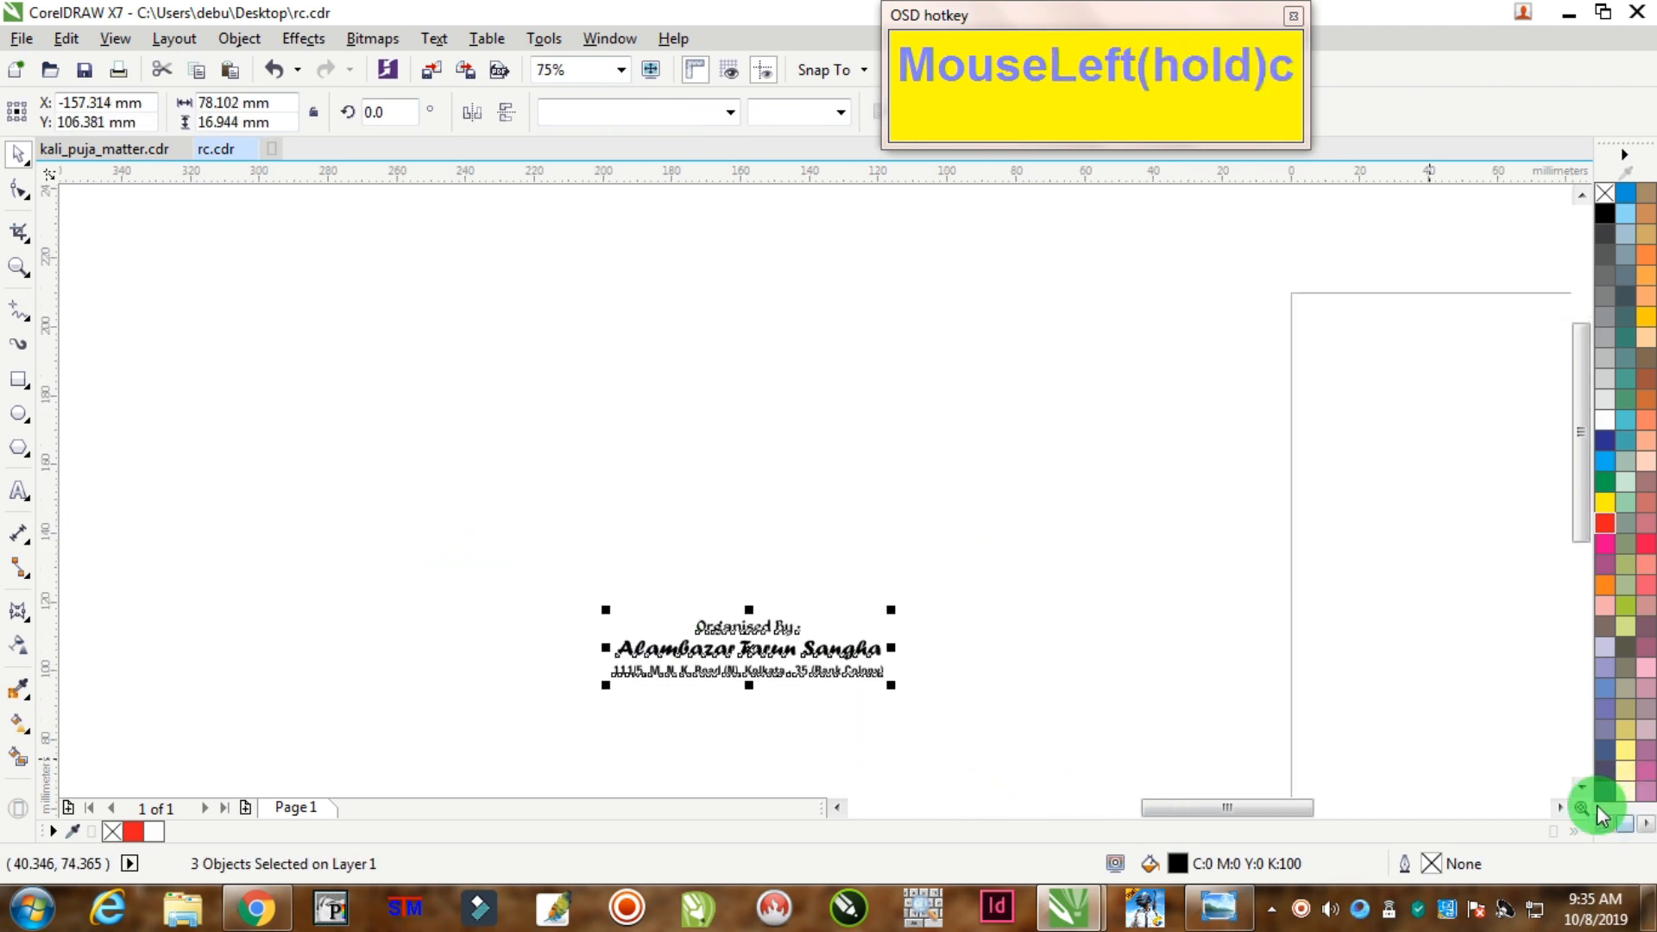
# Step: Move the three organiser lines onto the receipt
pyautogui.click(1559, 806)
pyautogui.scroll(-1, 621, 621)
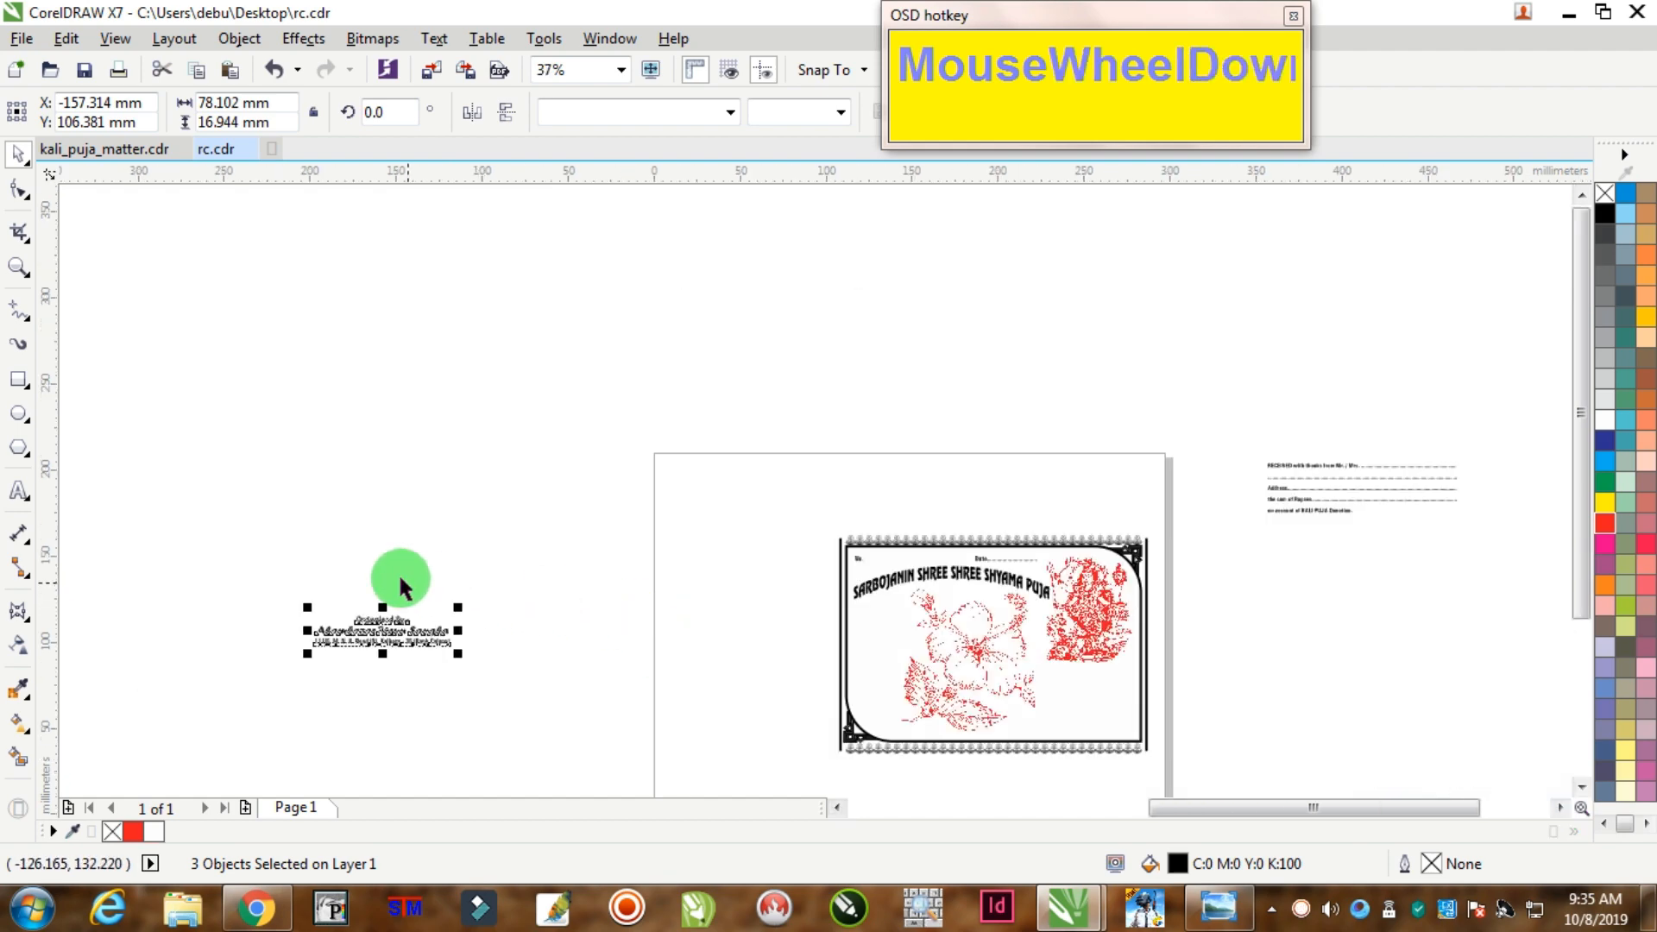
pyautogui.moveTo(255, 550); pyautogui.dragTo(473, 688)
pyautogui.moveTo(383, 632)
pyautogui.mouseDown()
pyautogui.moveTo(762, 647)
pyautogui.moveTo(975, 619)
pyautogui.moveTo(908, 517)
pyautogui.moveTo(900, 470)
pyautogui.mouseUp()
pyautogui.scroll(2, 970, 605)
# Step: Centre the organiser lines horizontally on the receipt frame and nudge them left
pyautogui.keyDown('shift'); pyautogui.click(900, 470); pyautogui.keyUp('shift')
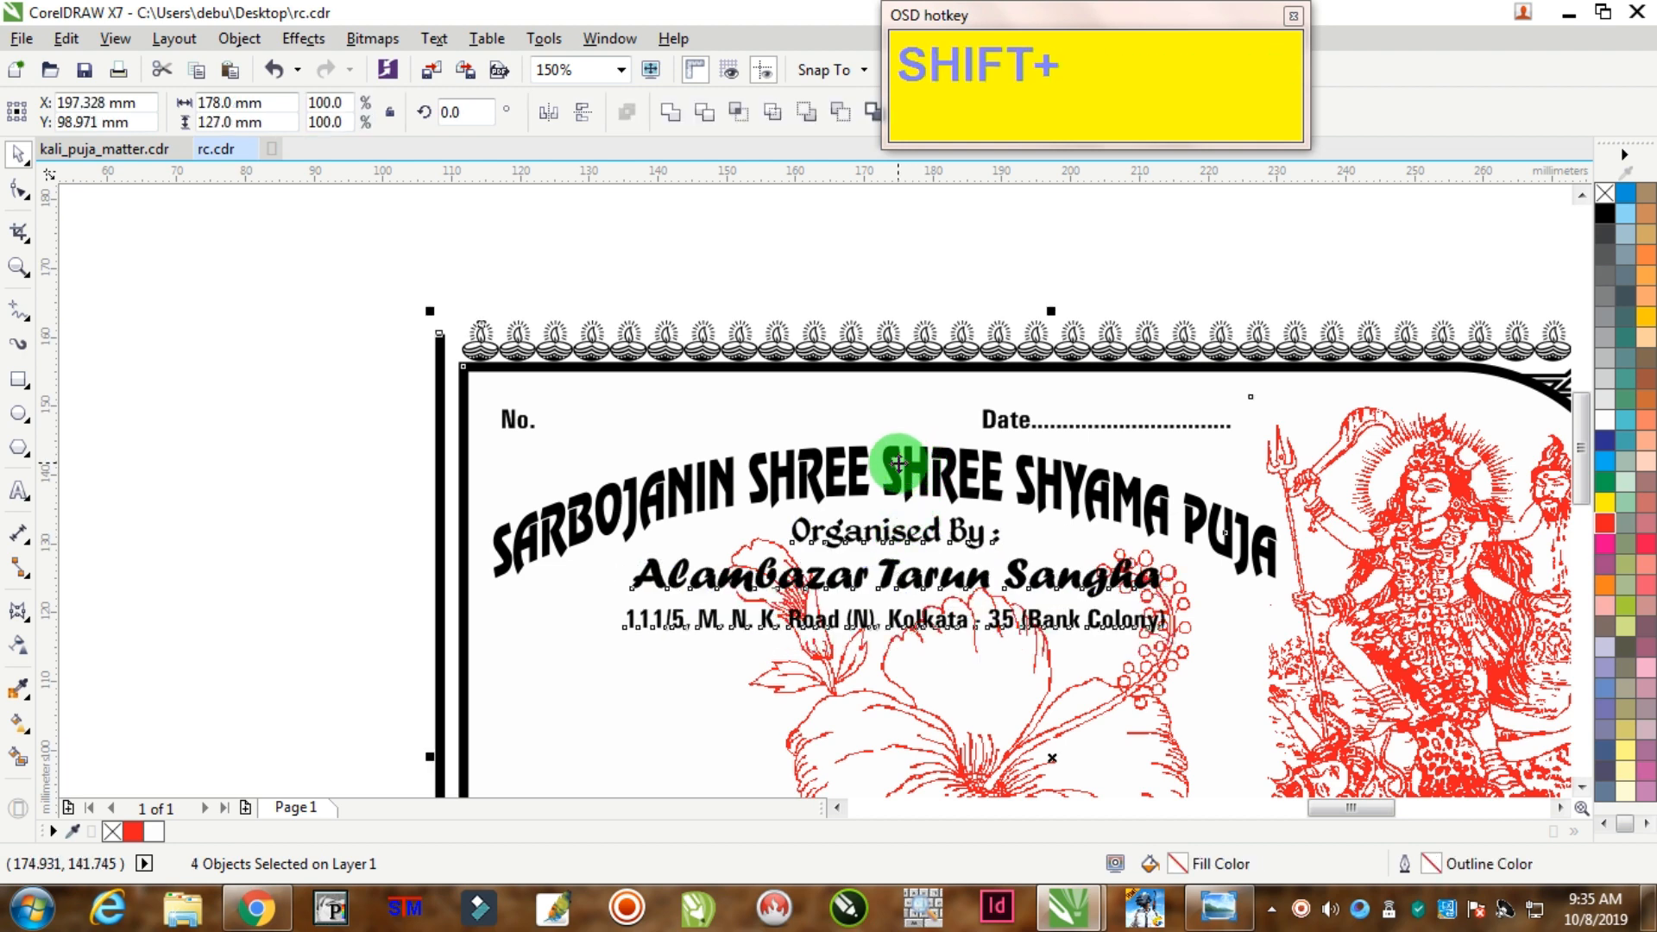
pyautogui.hotkey('shift', 'c')
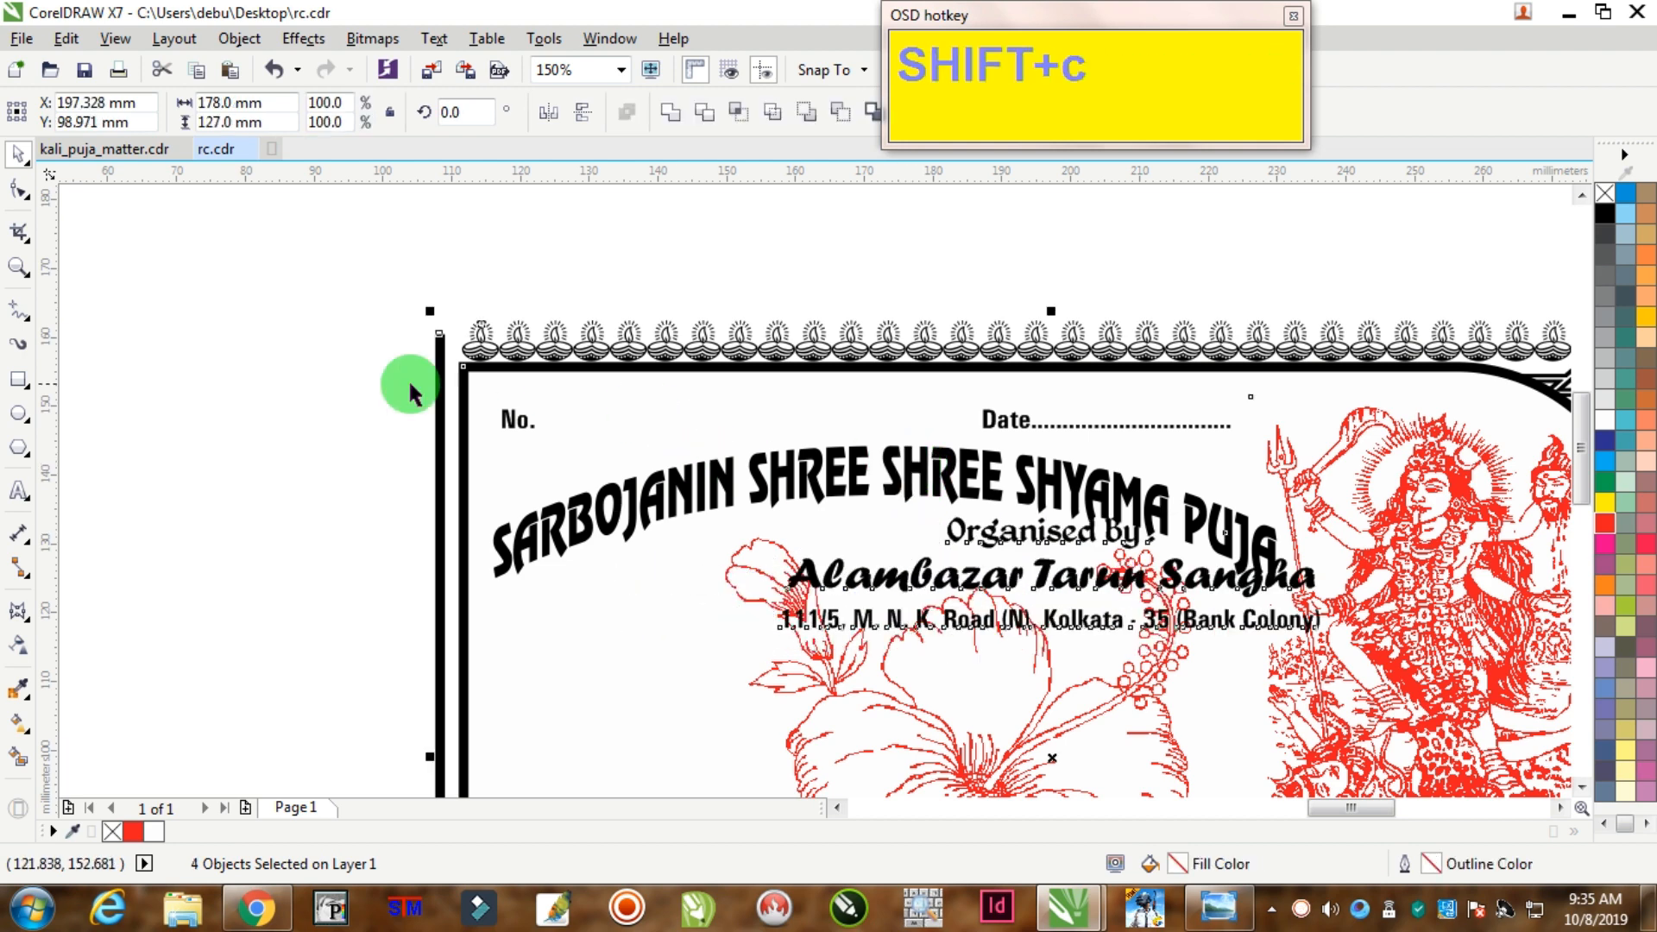
pyautogui.click(222, 480)
pyautogui.hotkey('ctrl', 'z')
pyautogui.click(389, 463)
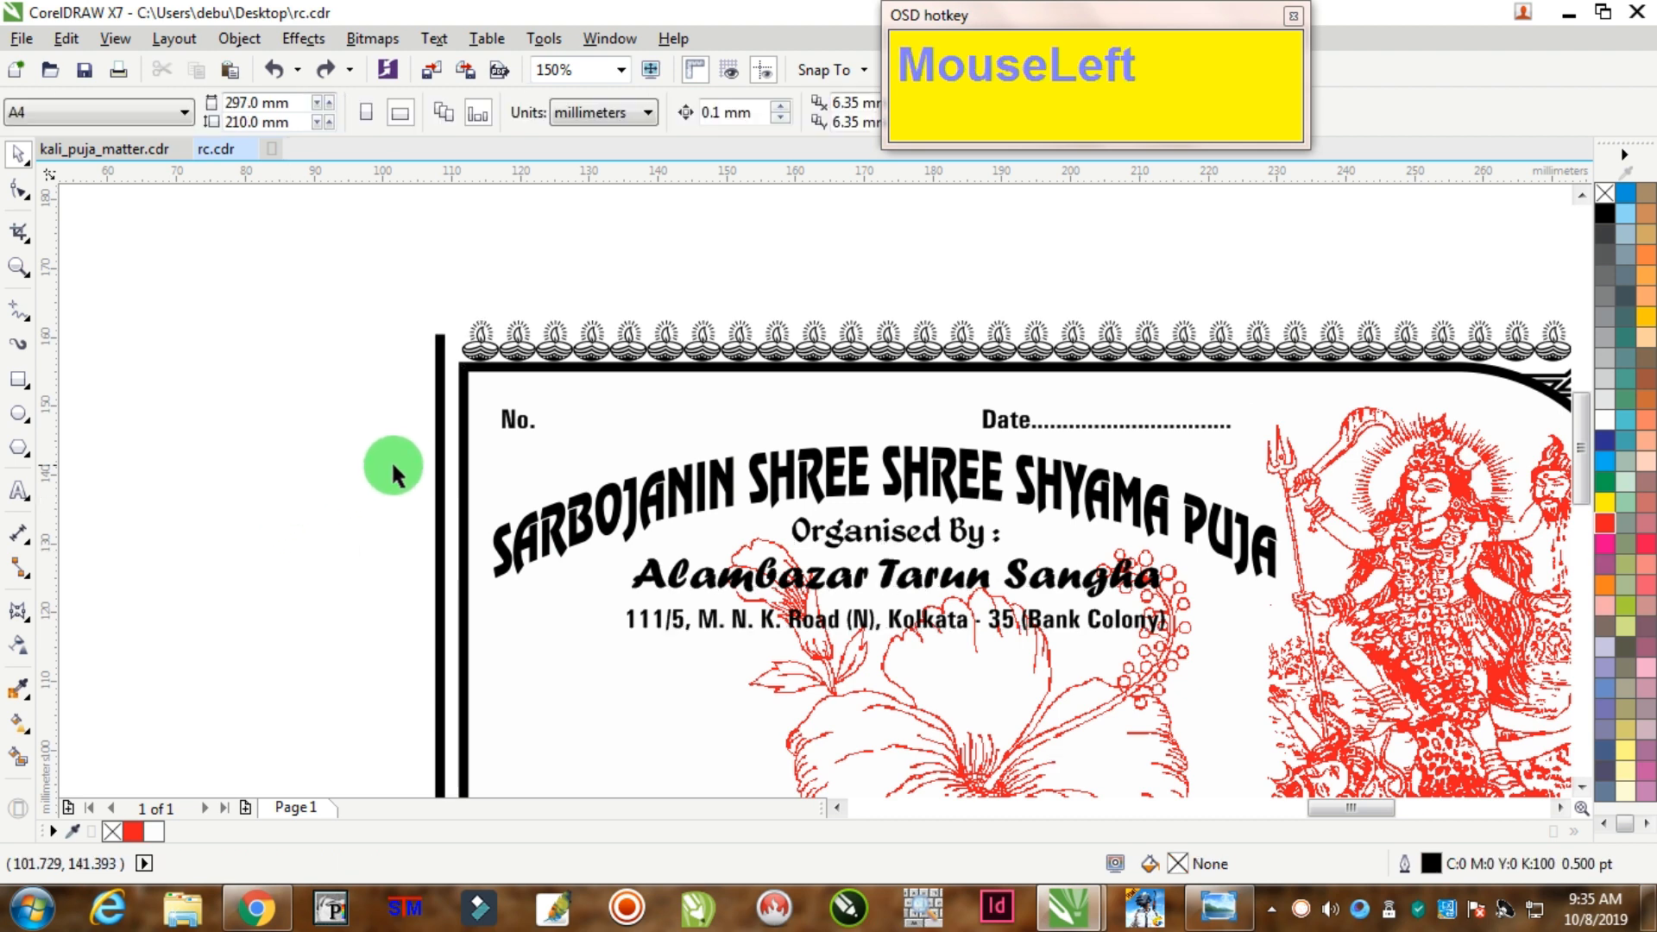
pyautogui.moveTo(380, 436); pyautogui.dragTo(1317, 695)
pyautogui.press('c')
pyautogui.press('Left')
pyautogui.press('Left')
pyautogui.press('Left')
pyautogui.press('Left')
pyautogui.press('Left')
pyautogui.press('Left')
pyautogui.press('Left')
pyautogui.press('Left')
pyautogui.press('Left')
pyautogui.press('Left')
pyautogui.press('Left')
pyautogui.press('Left')
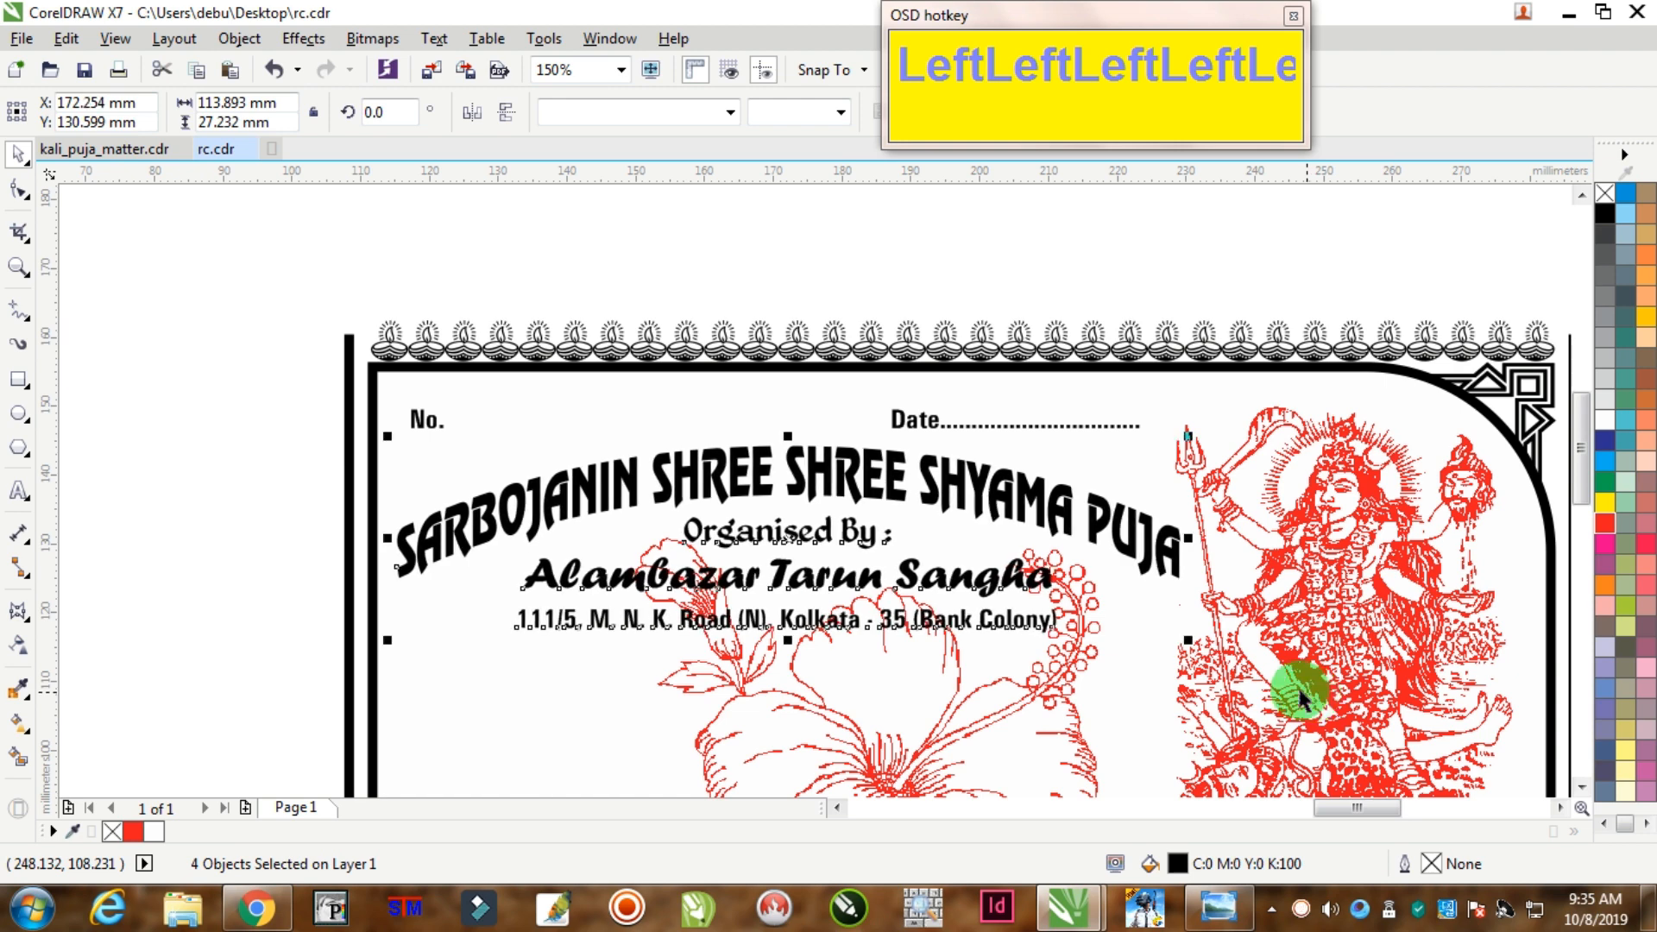
# Step: Nudge the No. and Date line up slightly
pyautogui.moveTo(260, 403); pyautogui.dragTo(1249, 464)
pyautogui.press('Up')
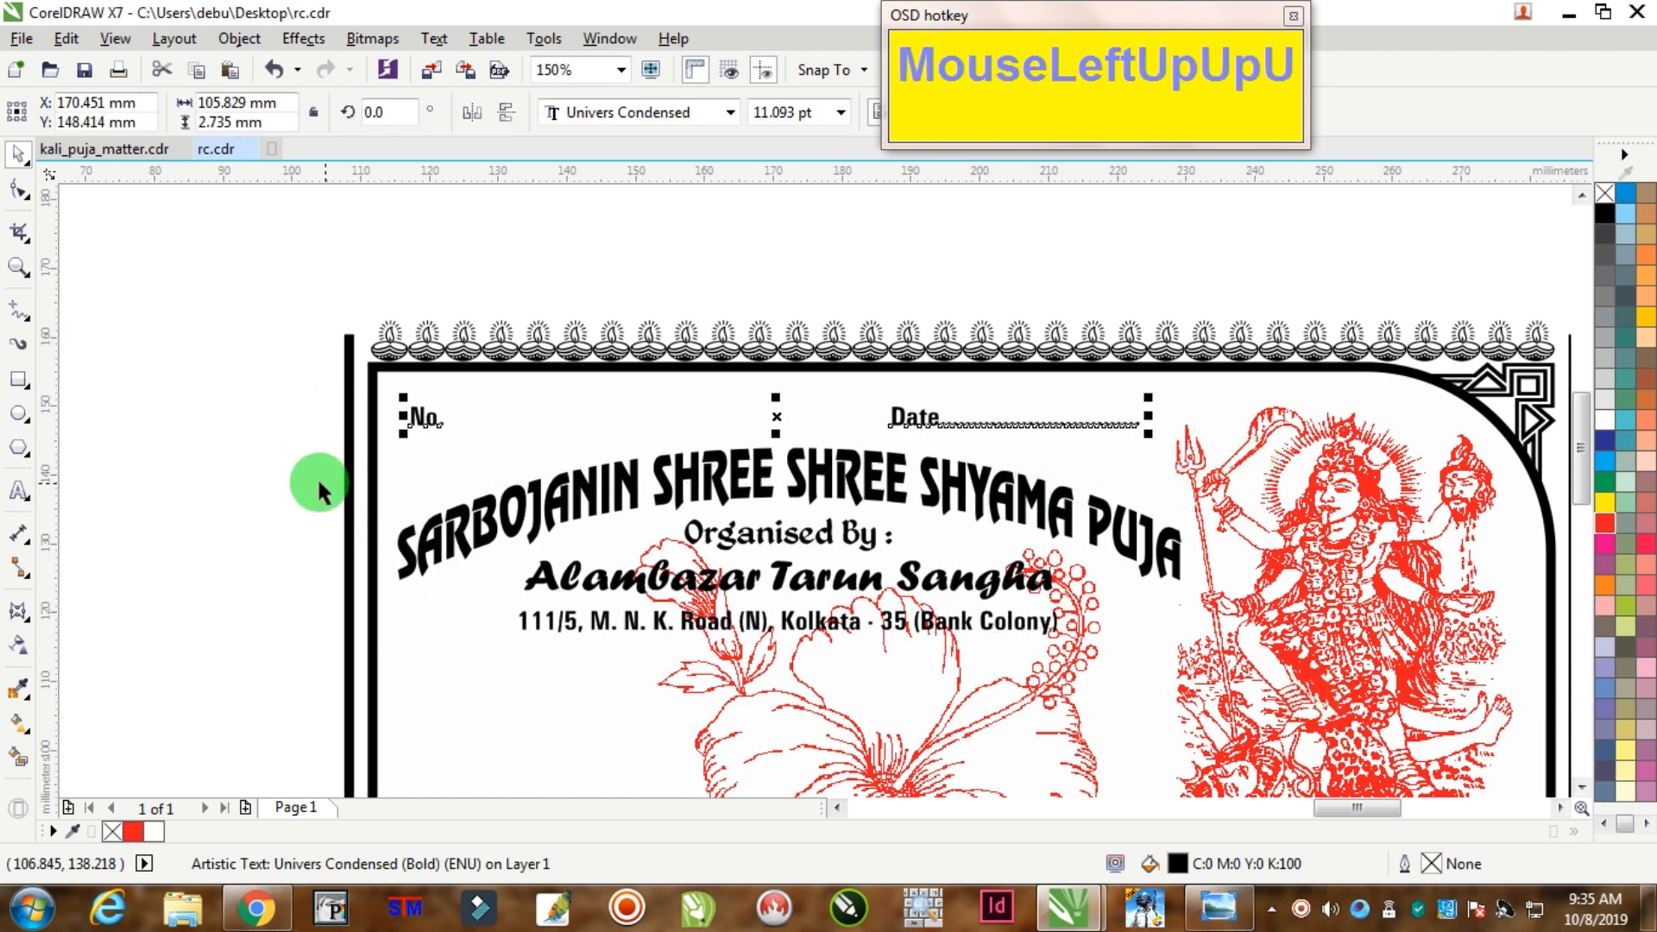
pyautogui.click(207, 449)
pyautogui.scroll(-7, 207, 449)
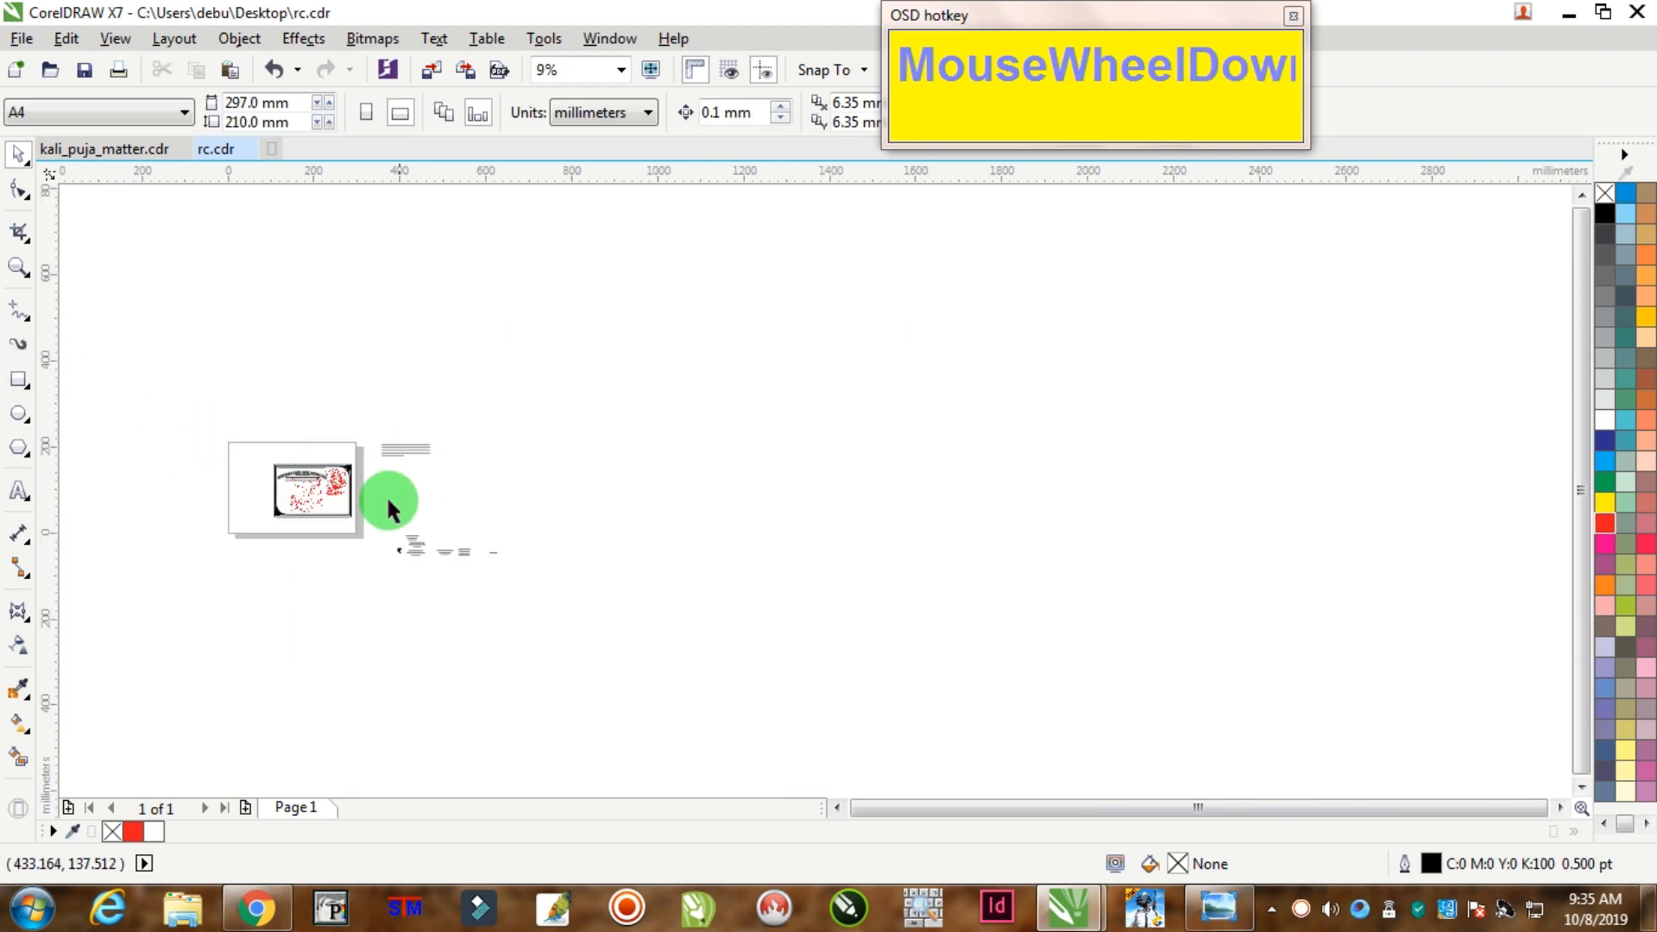
# Step: Place the 'RECEIVED with thanks' to 'KALI PUJA Donation' lines on the receipt below the address
pyautogui.scroll(2, 335, 509)
pyautogui.scroll(2, 315, 521)
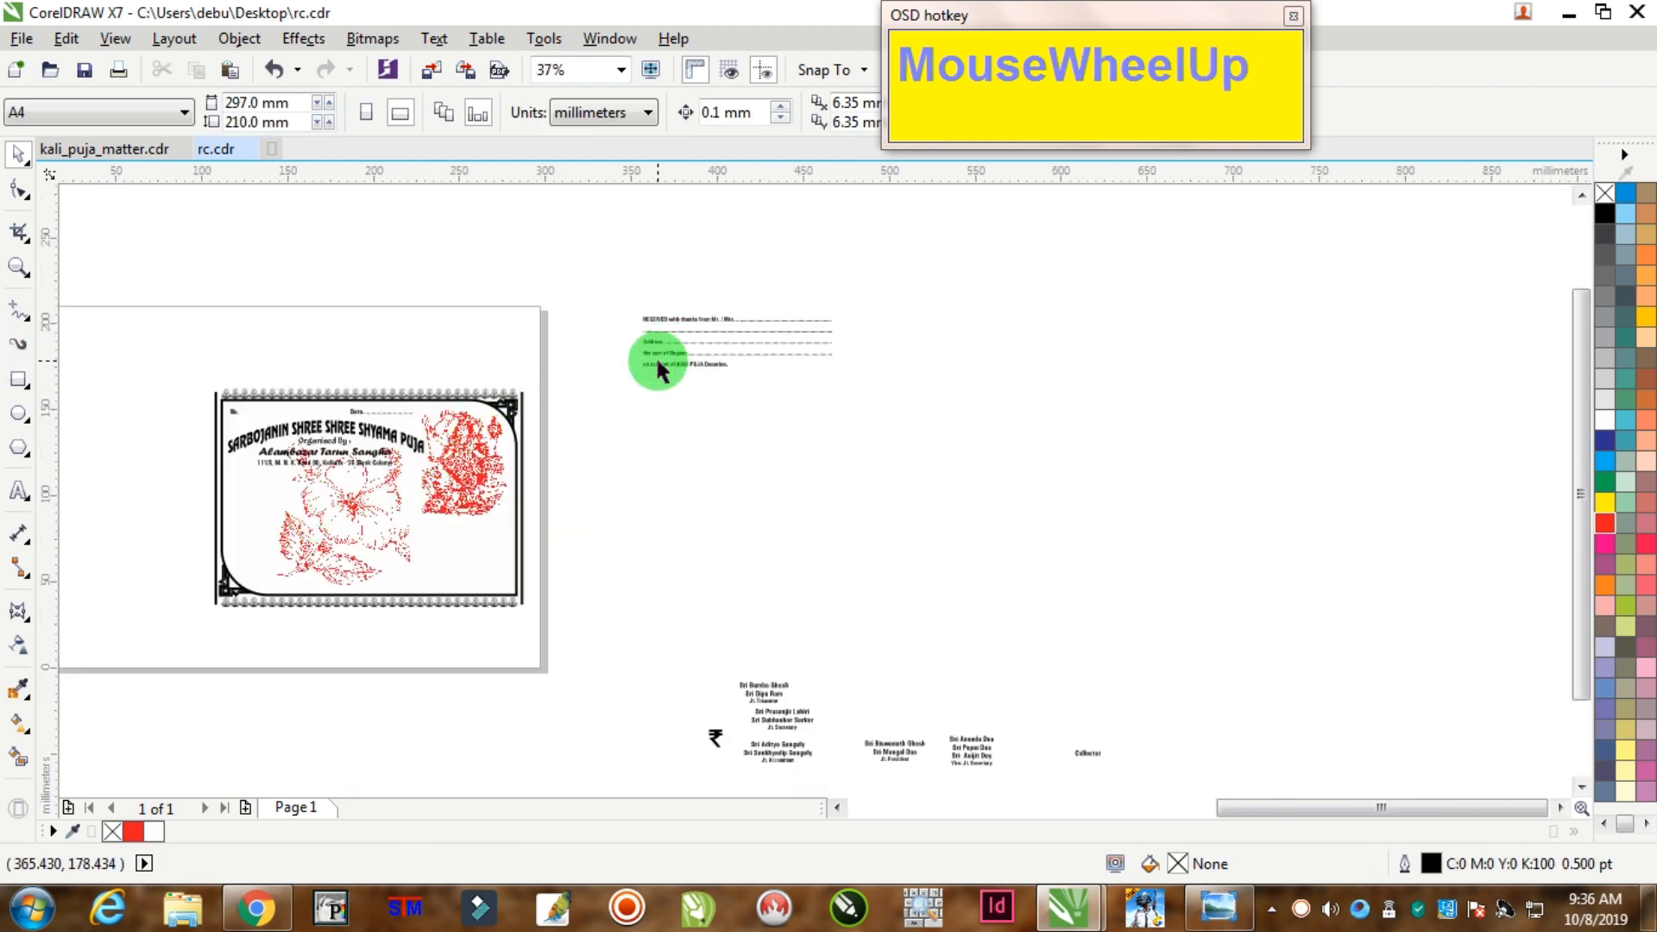
pyautogui.moveTo(658, 362); pyautogui.dragTo(302, 519)
pyautogui.moveTo(666, 322); pyautogui.dragTo(299, 490)
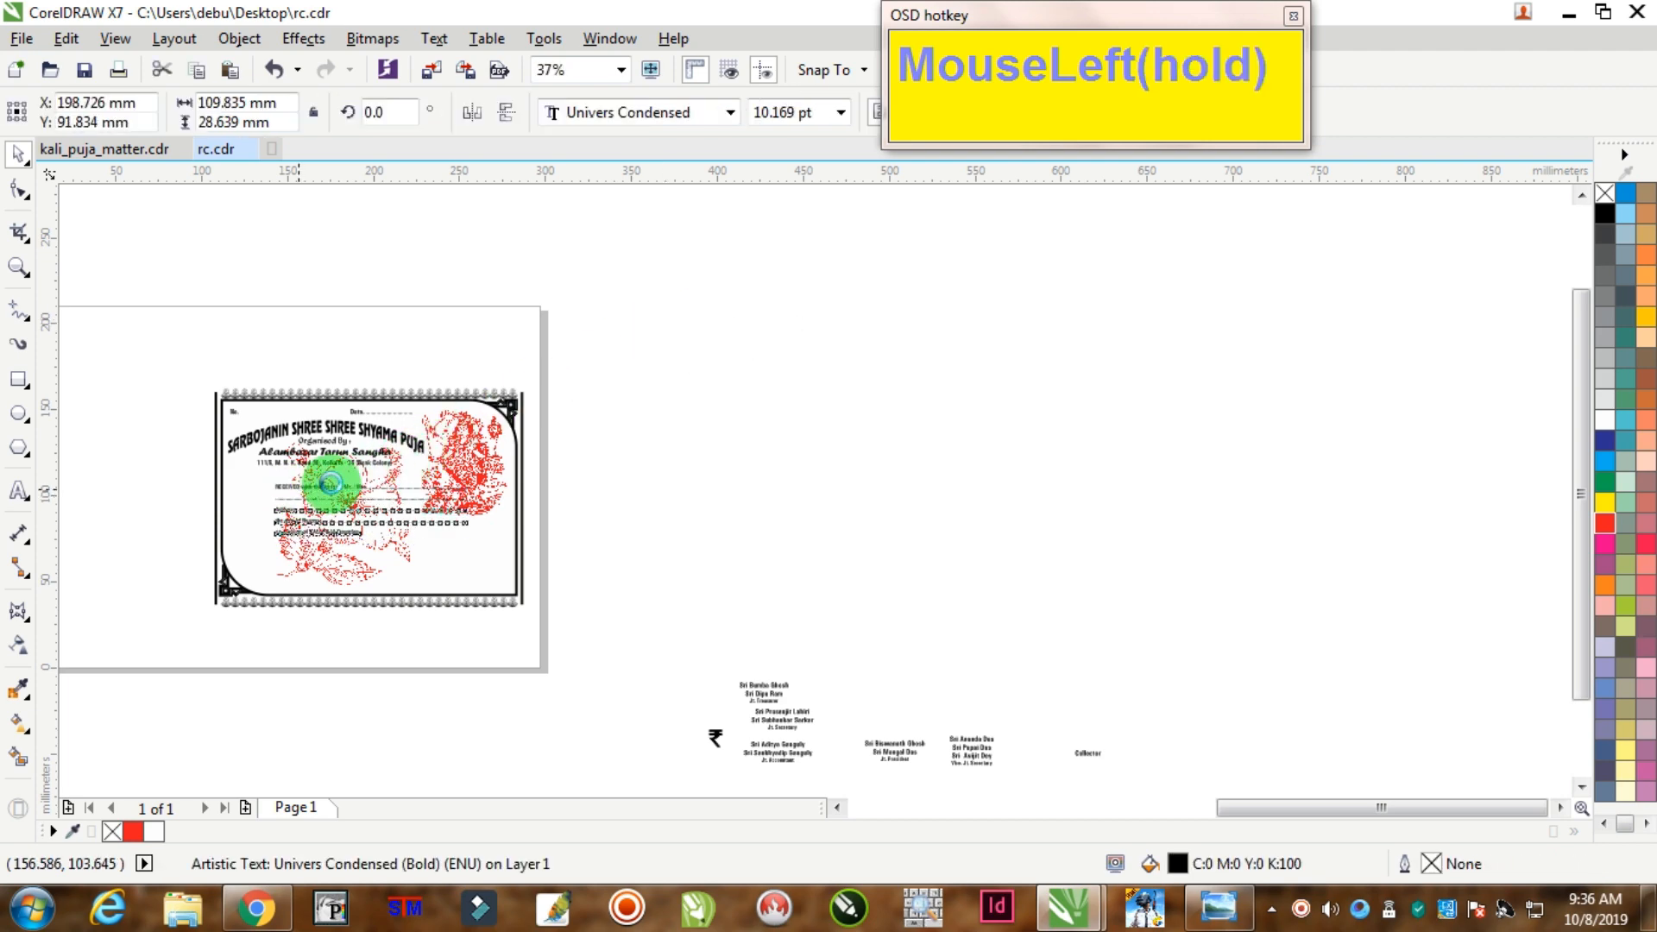
pyautogui.scroll(3, 330, 484)
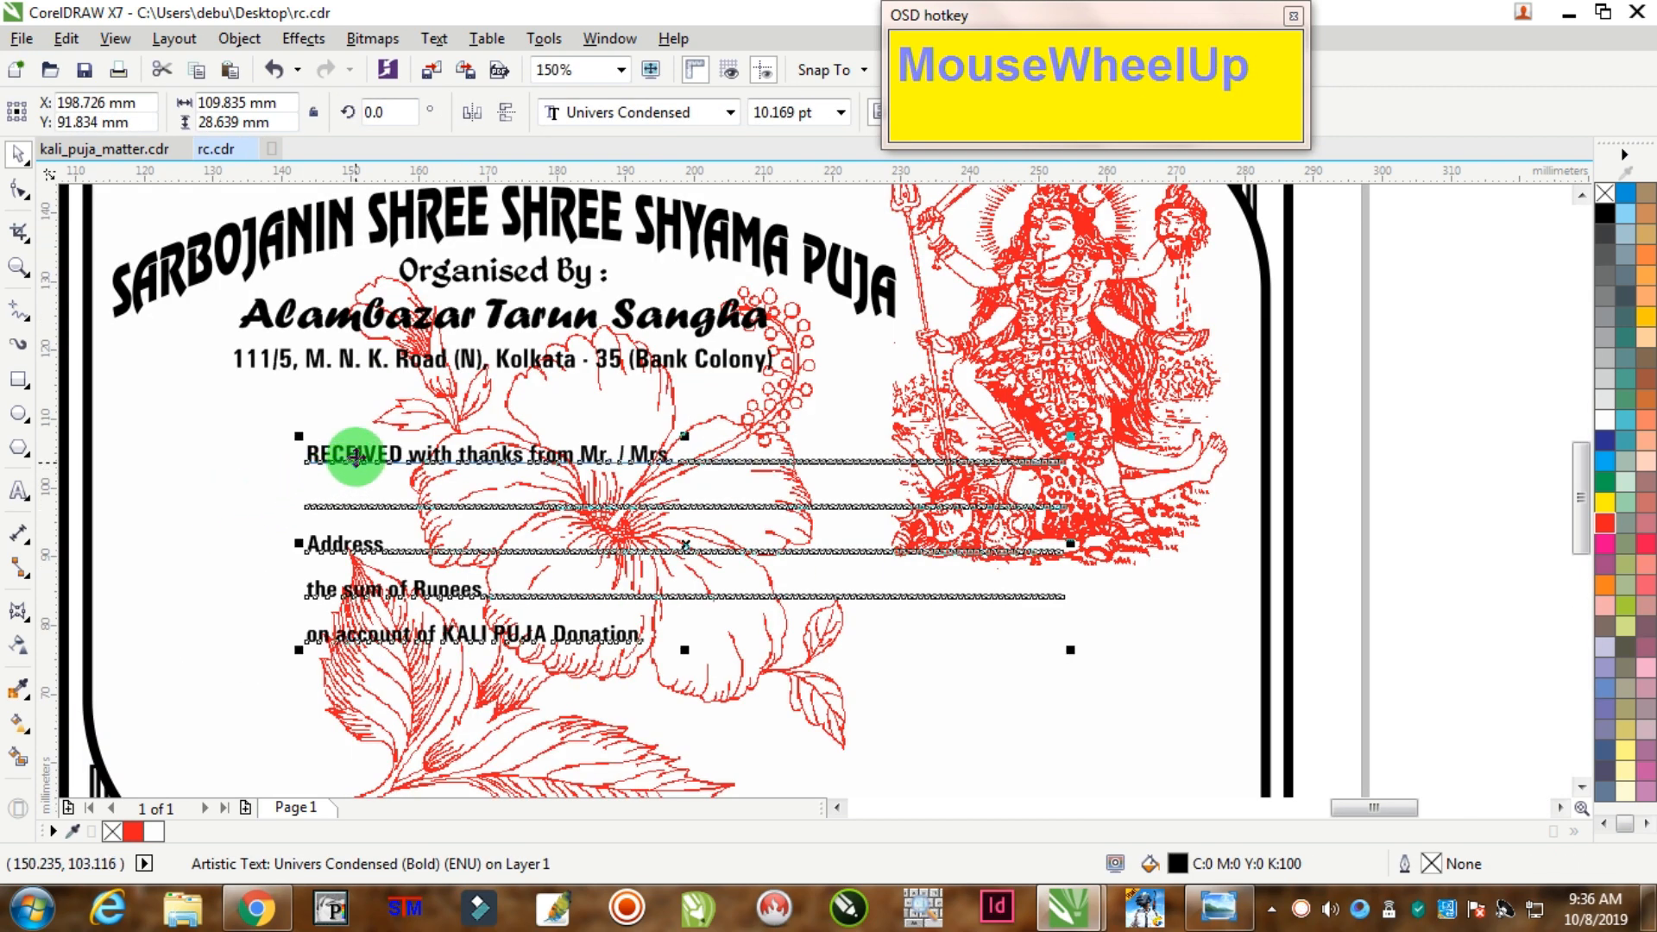
pyautogui.moveTo(336, 453)
pyautogui.mouseDown()
pyautogui.moveTo(144, 419)
pyautogui.moveTo(333, 484)
pyautogui.mouseUp()
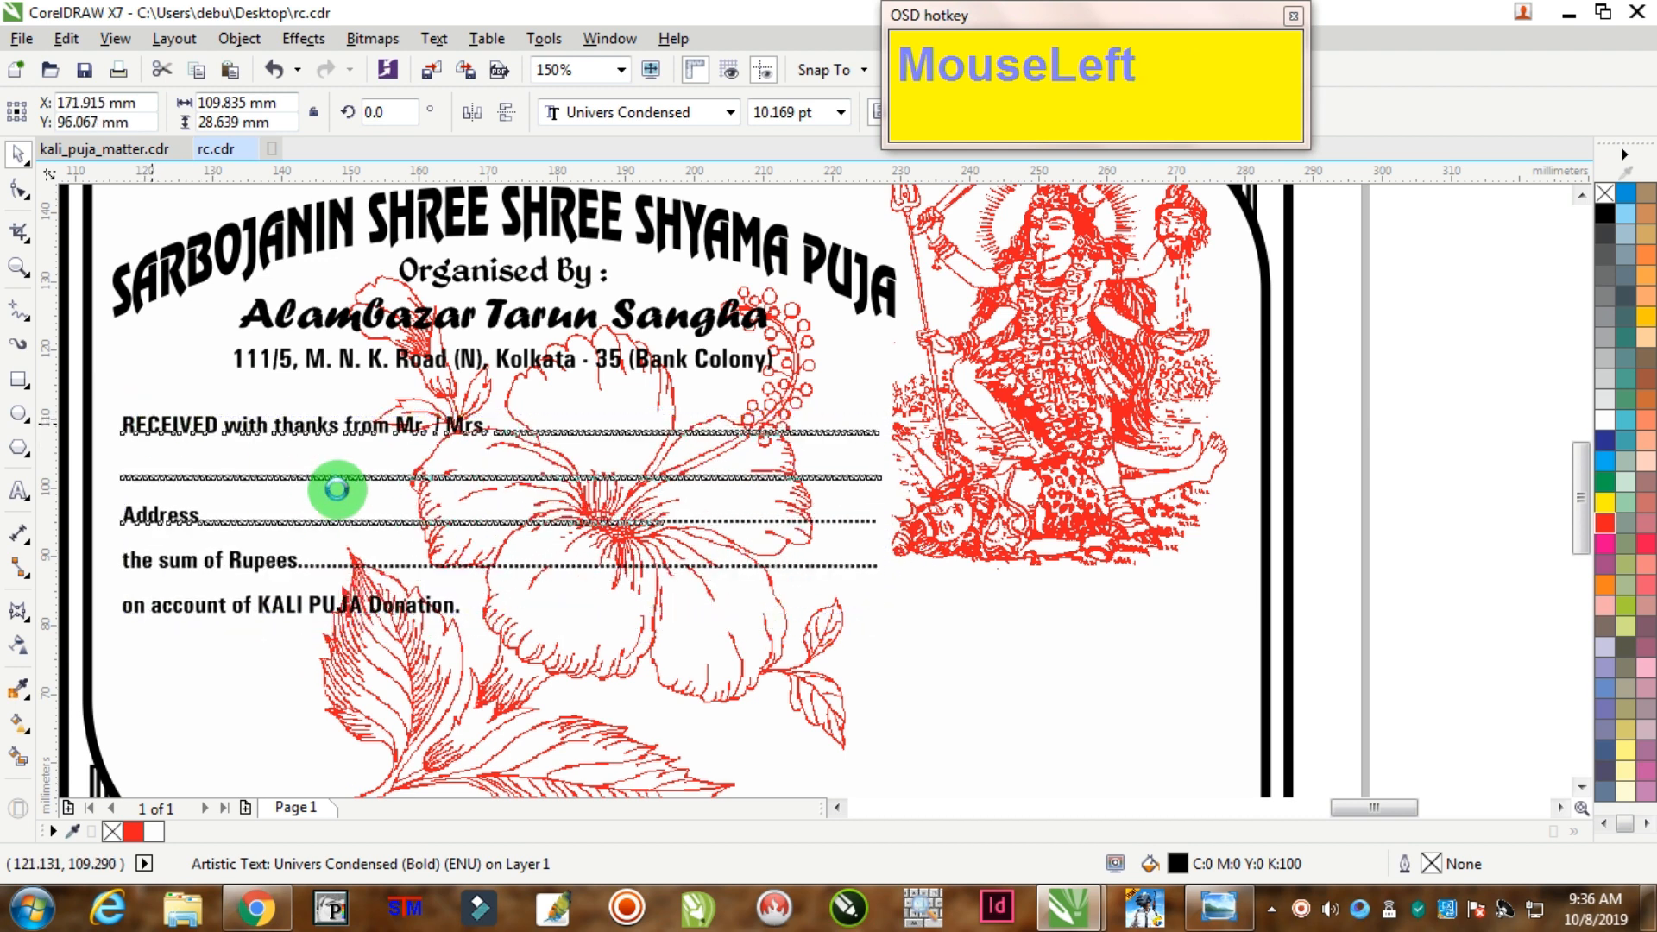
pyautogui.scroll(-2, 492, 515)
pyautogui.click(1028, 457)
pyautogui.scroll(-4, 604, 578)
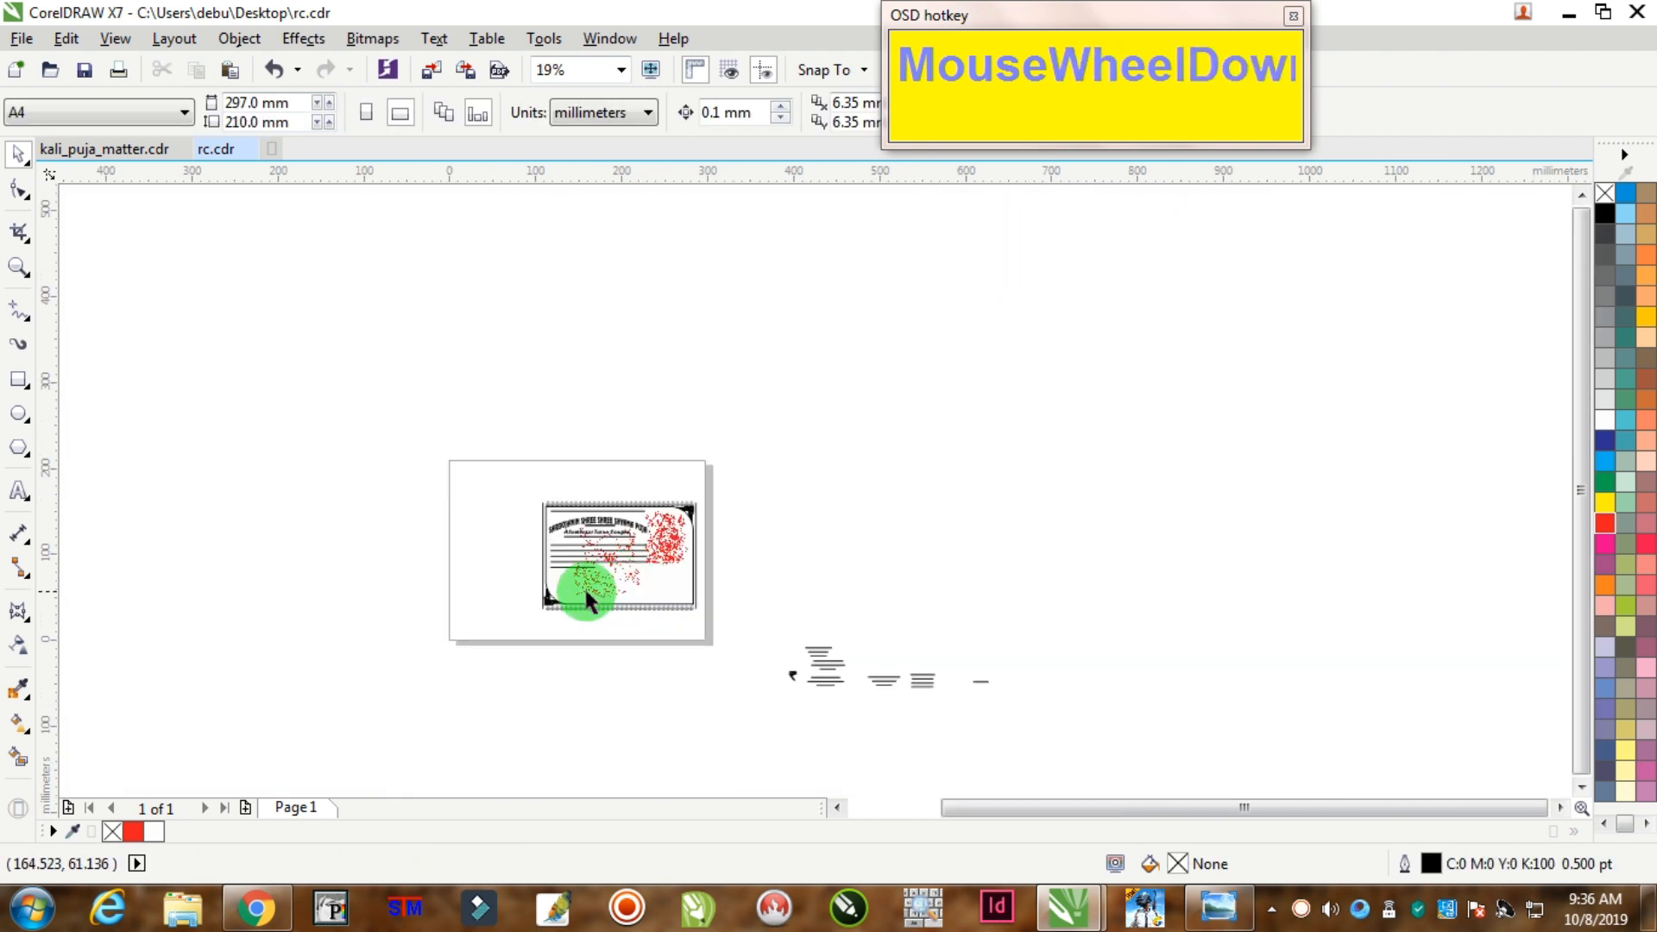
# Step: Move the treasurer names block up and to the left
pyautogui.scroll(4, 527, 635)
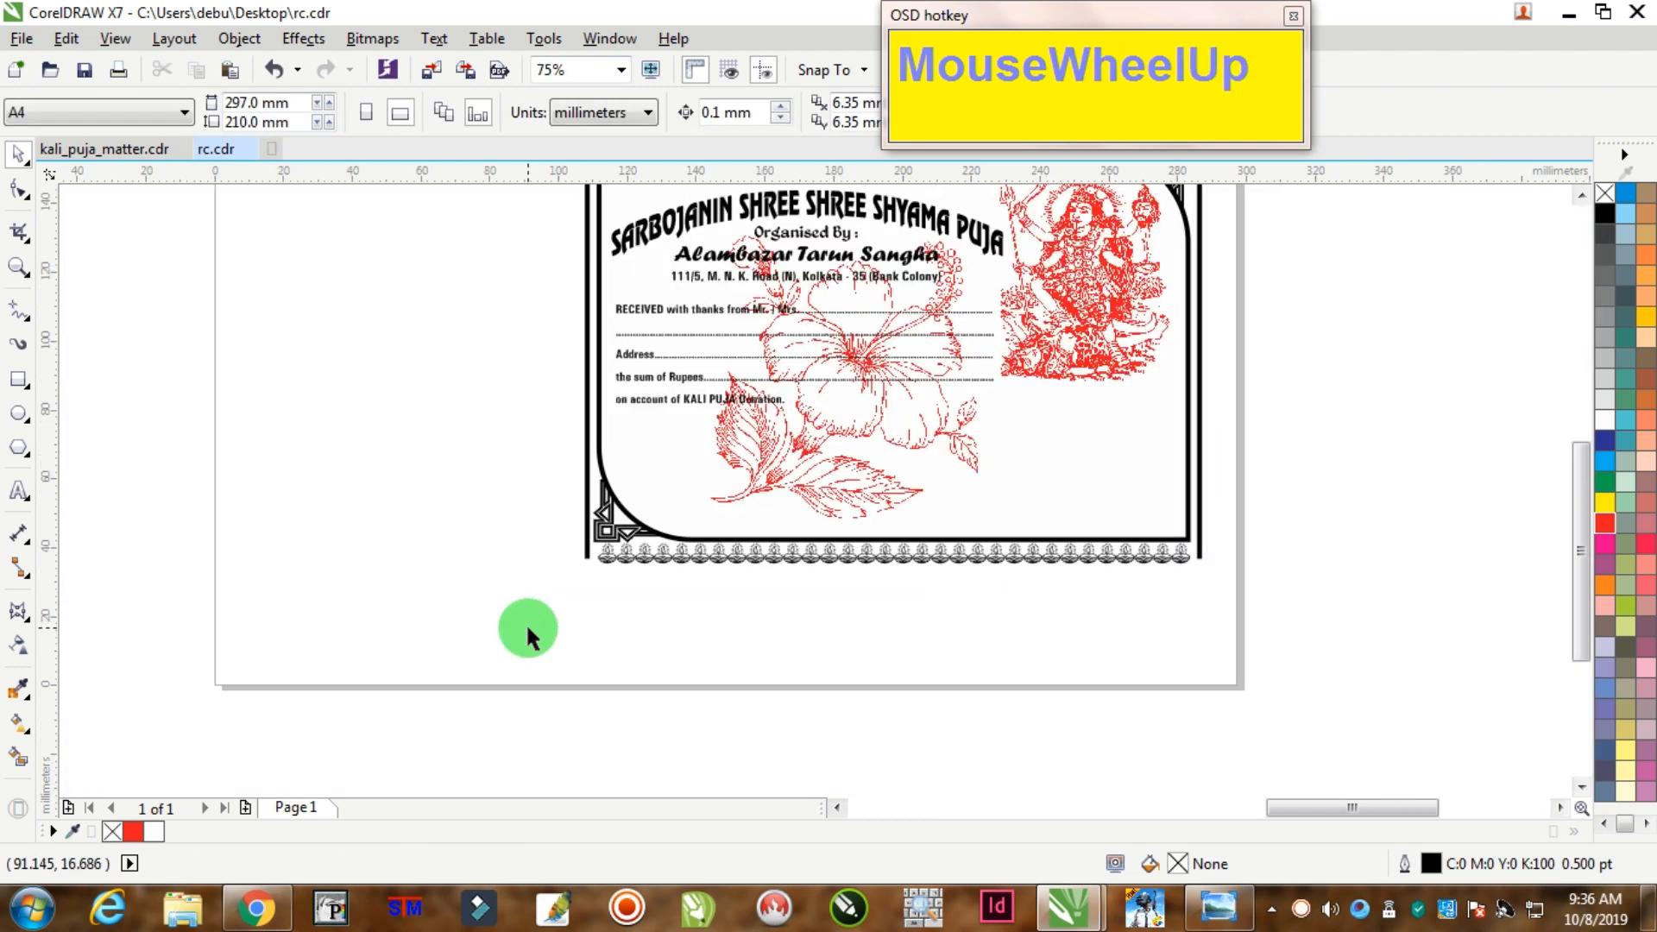
pyautogui.scroll(-1, 526, 623)
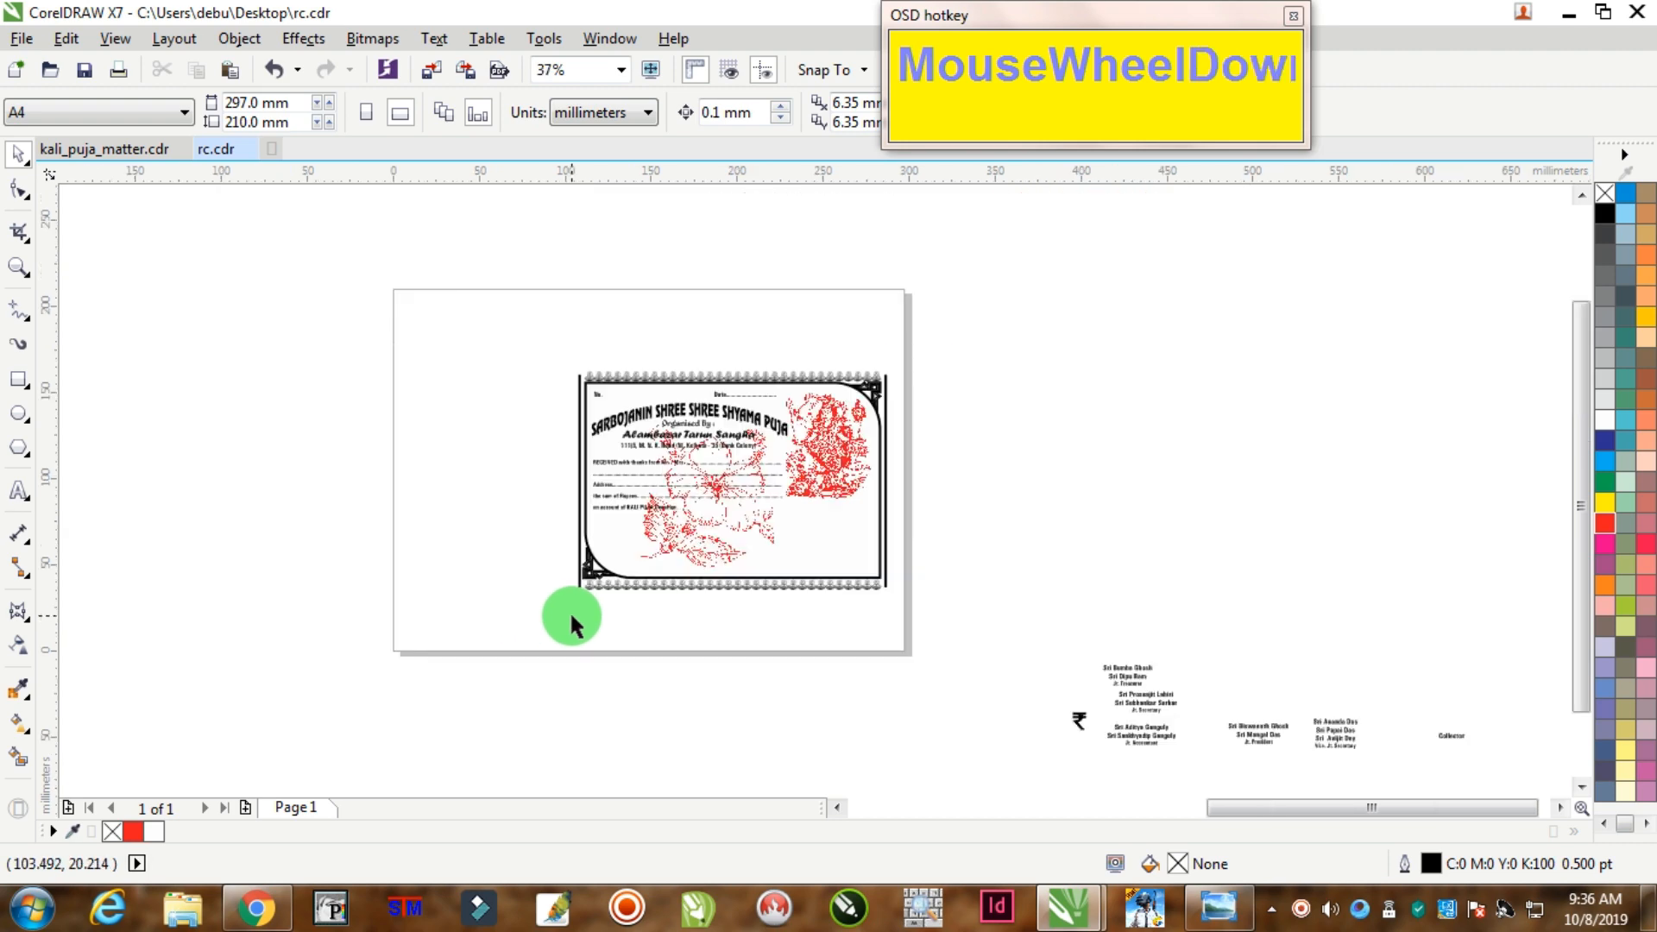
pyautogui.scroll(2, 1100, 701)
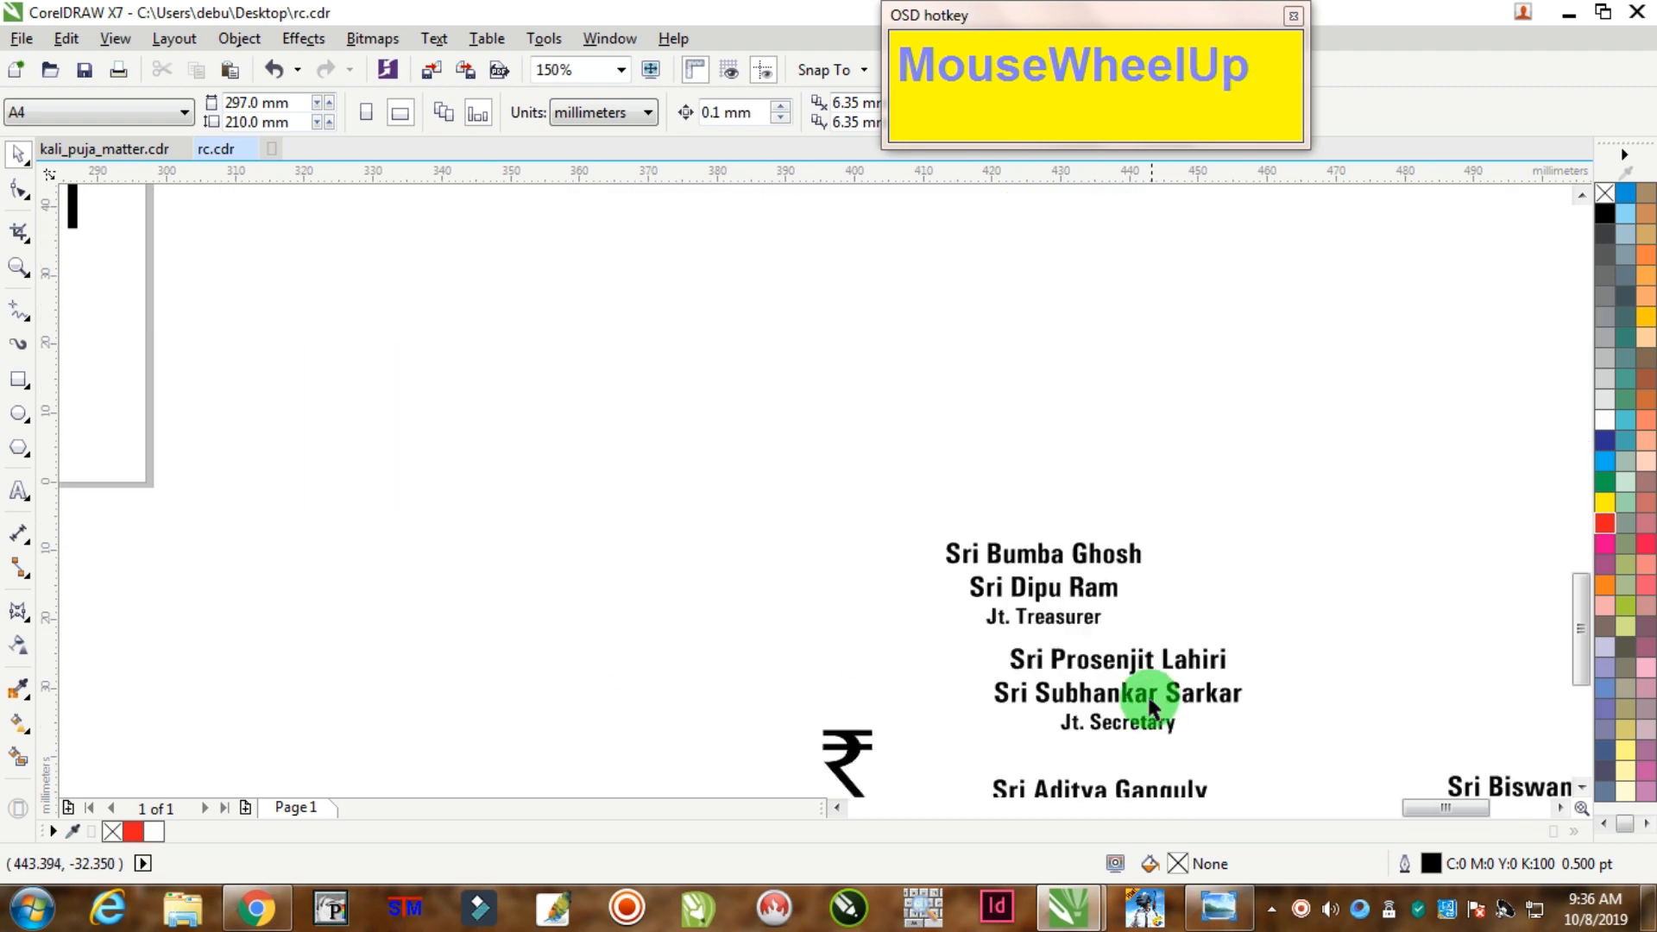
pyautogui.moveTo(992, 555); pyautogui.dragTo(605, 511)
pyautogui.scroll(1, 605, 515)
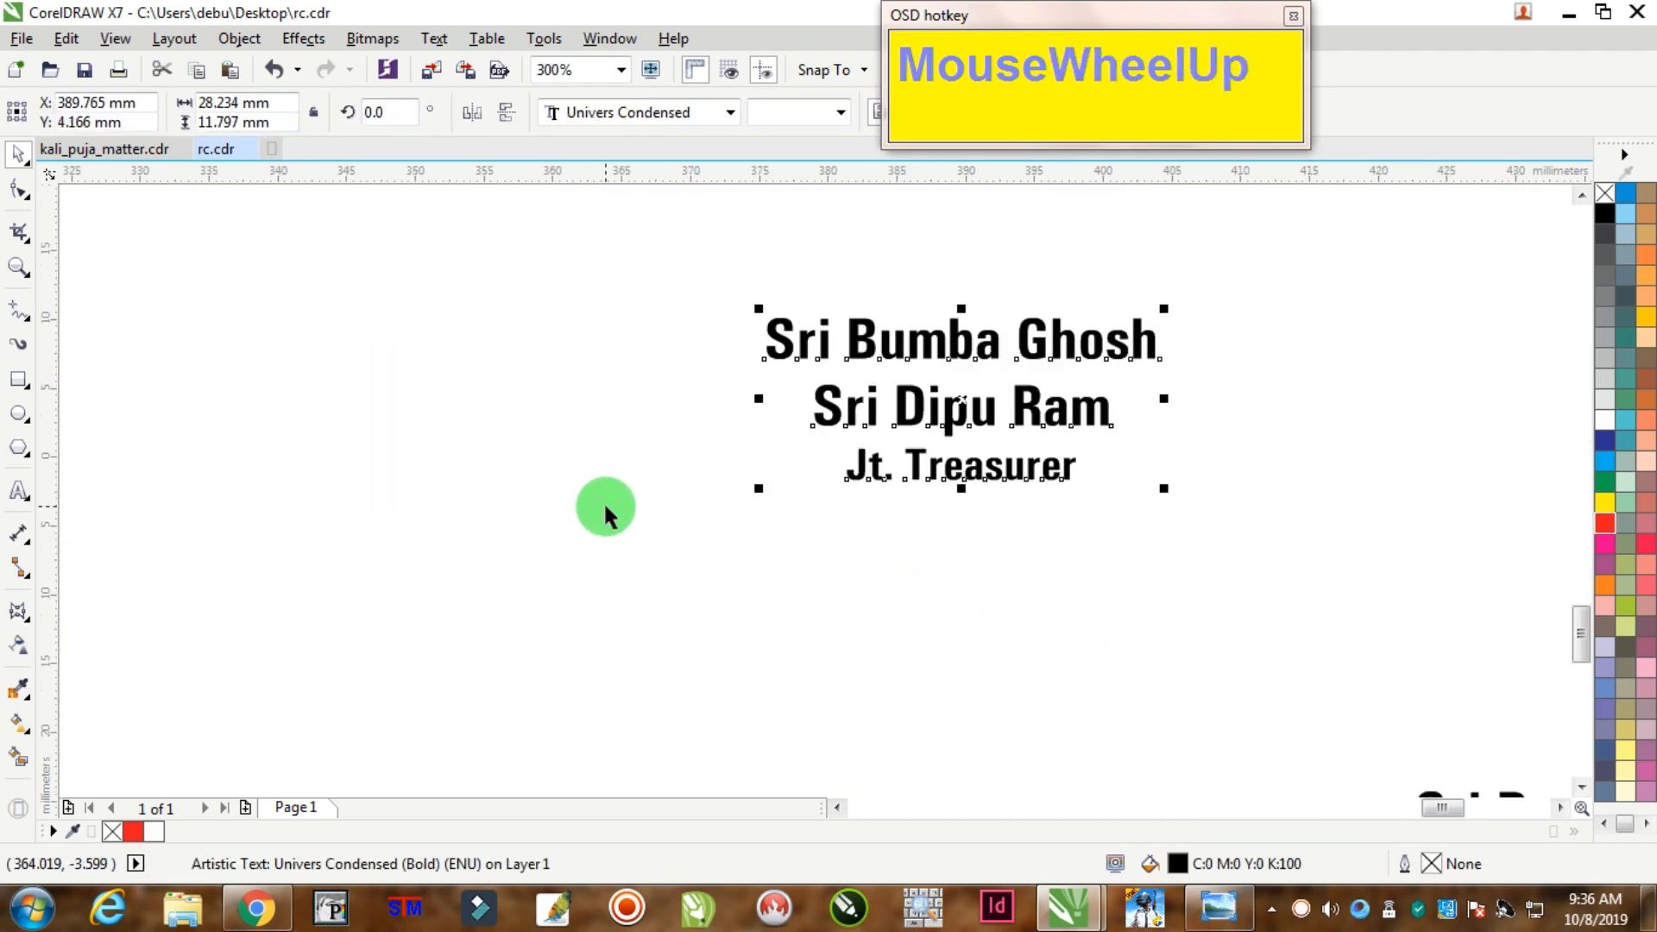
# Step: Start a new text object on empty canvas and set its size to 12 pt
pyautogui.click(18, 489)
pyautogui.click(285, 528)
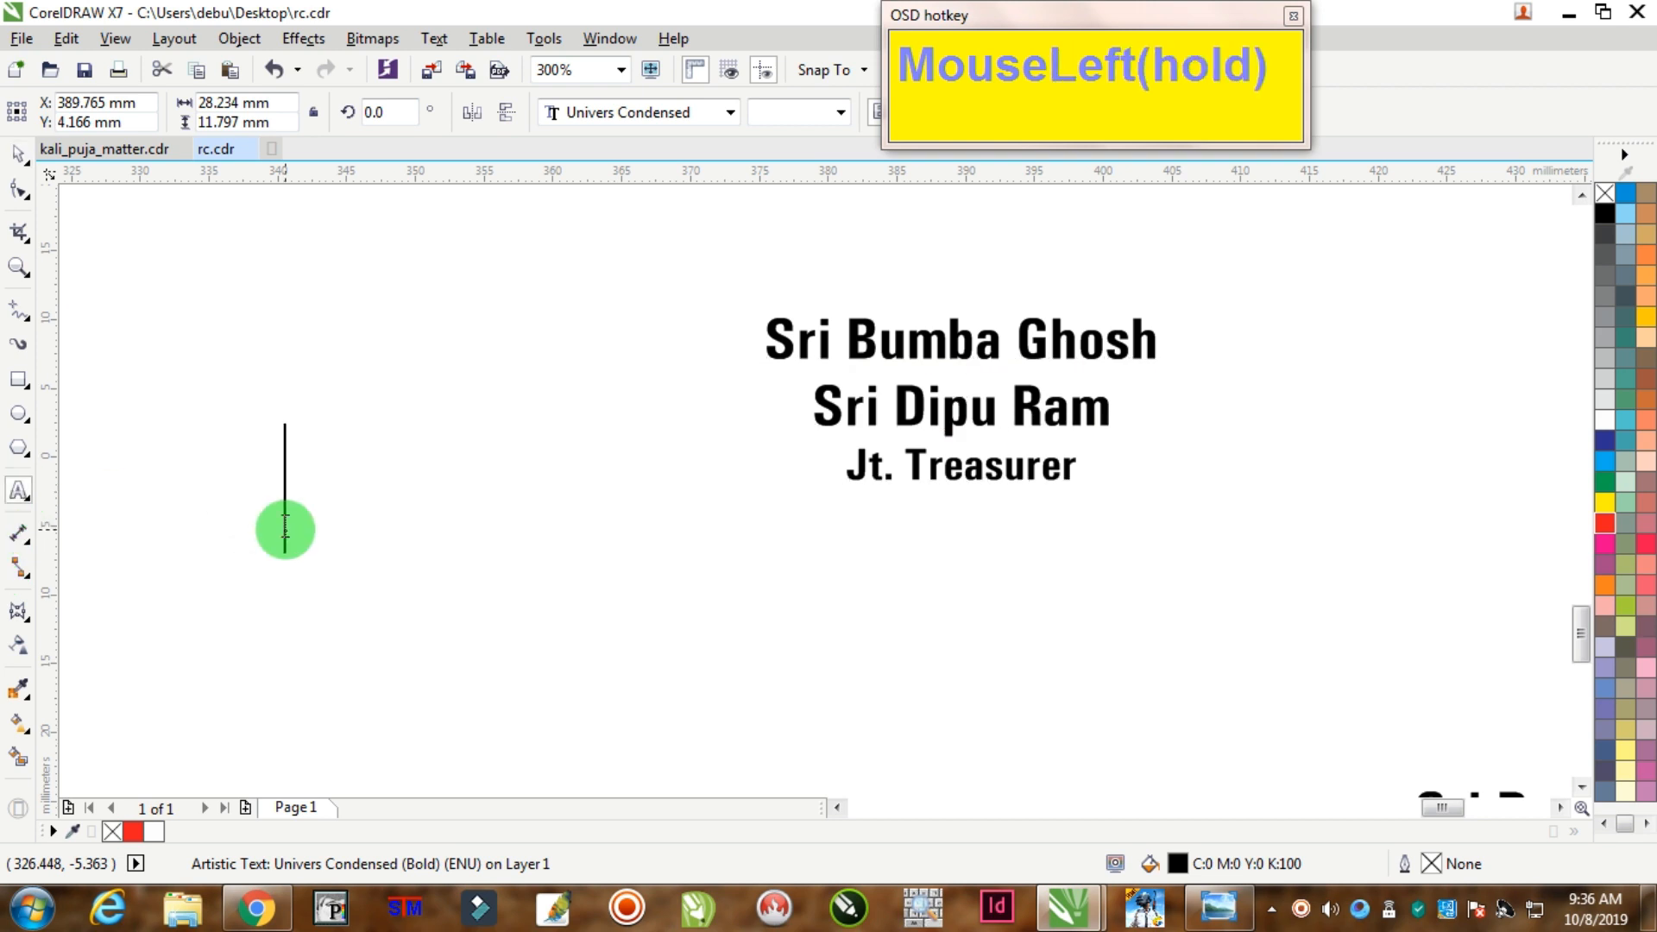
pyautogui.write('sNMT,.')
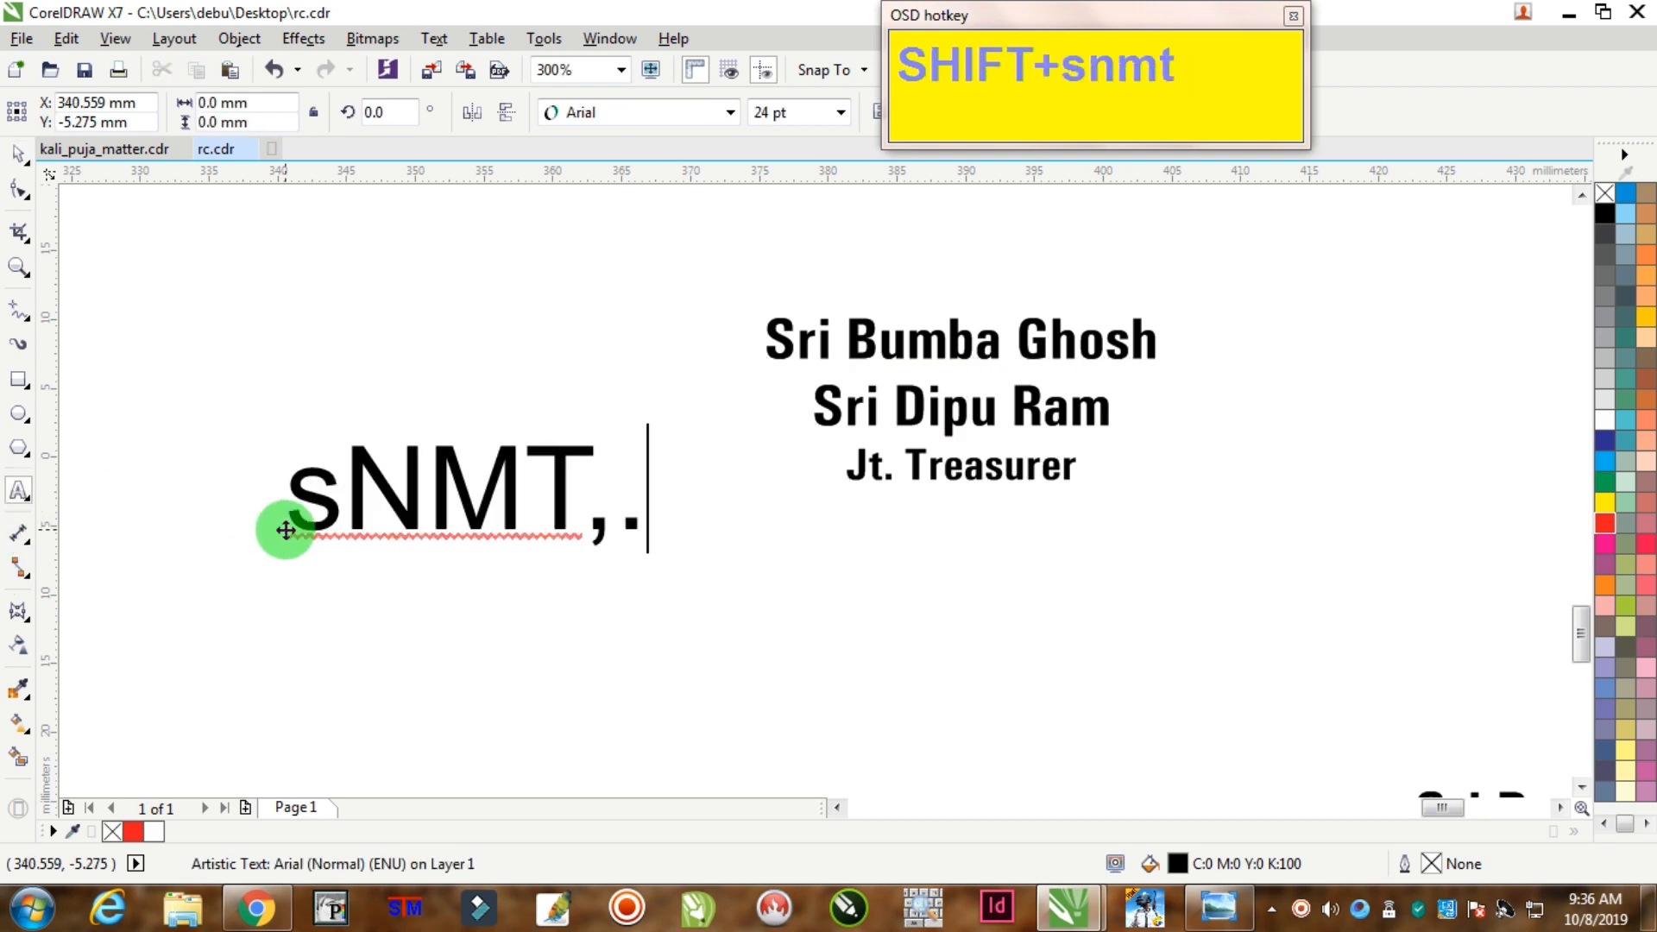
pyautogui.hotkey('ctrl', 'a')
pyautogui.write('S')
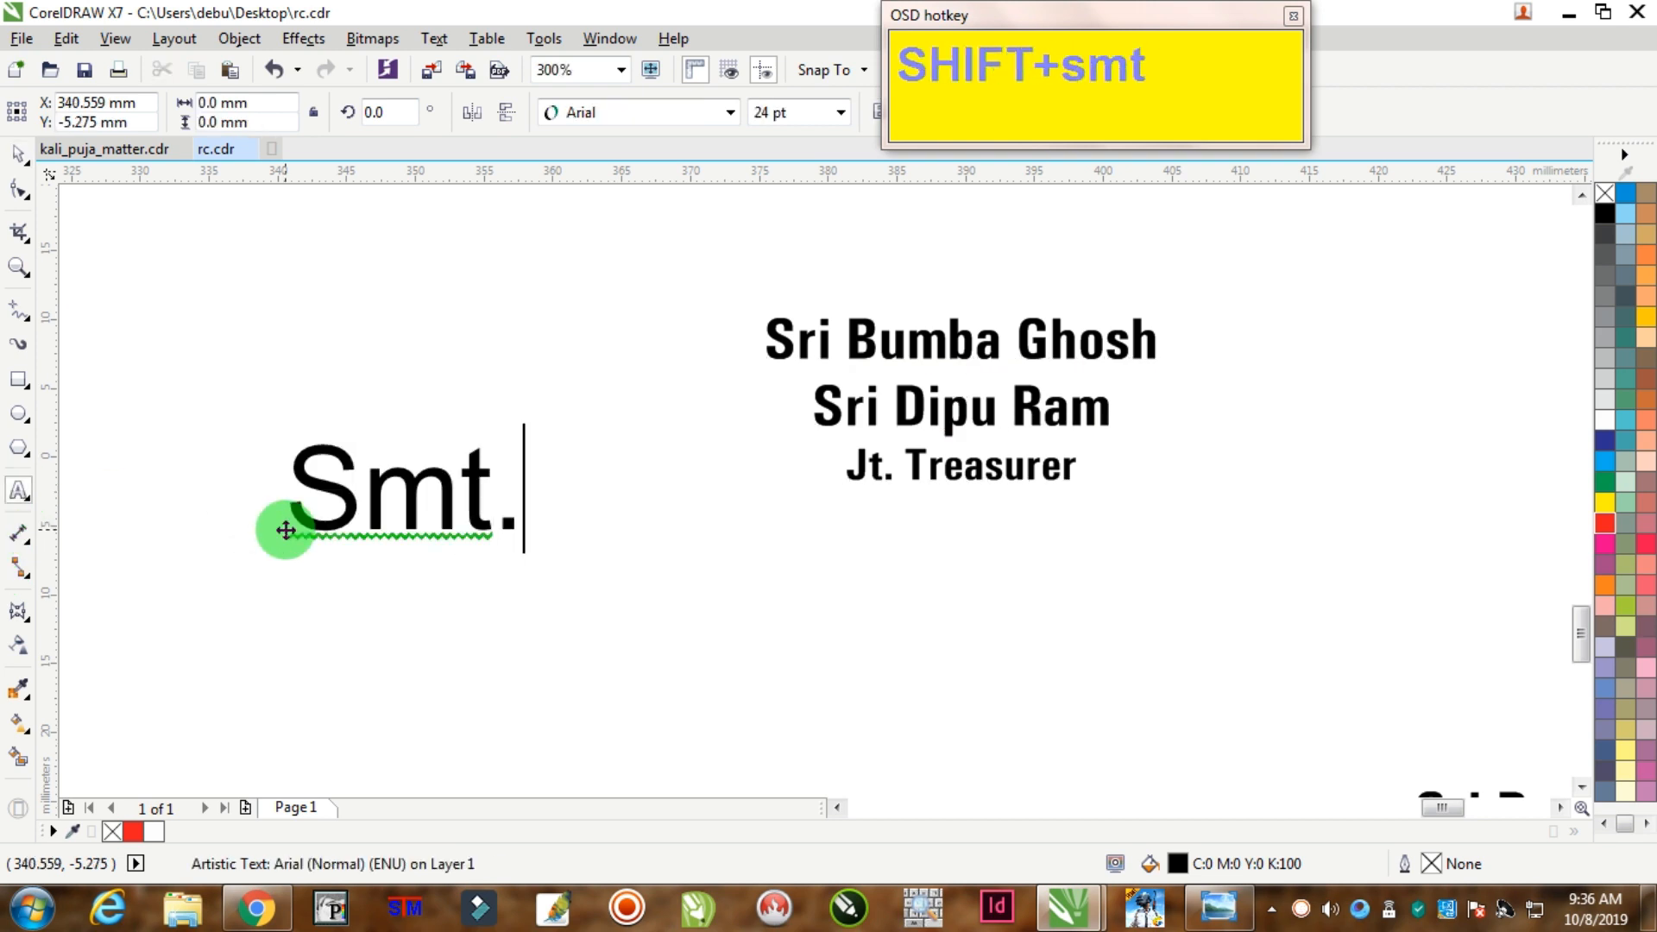
pyautogui.hotkey('ctrl', 'a')
pyautogui.click(832, 109)
pyautogui.write('12')
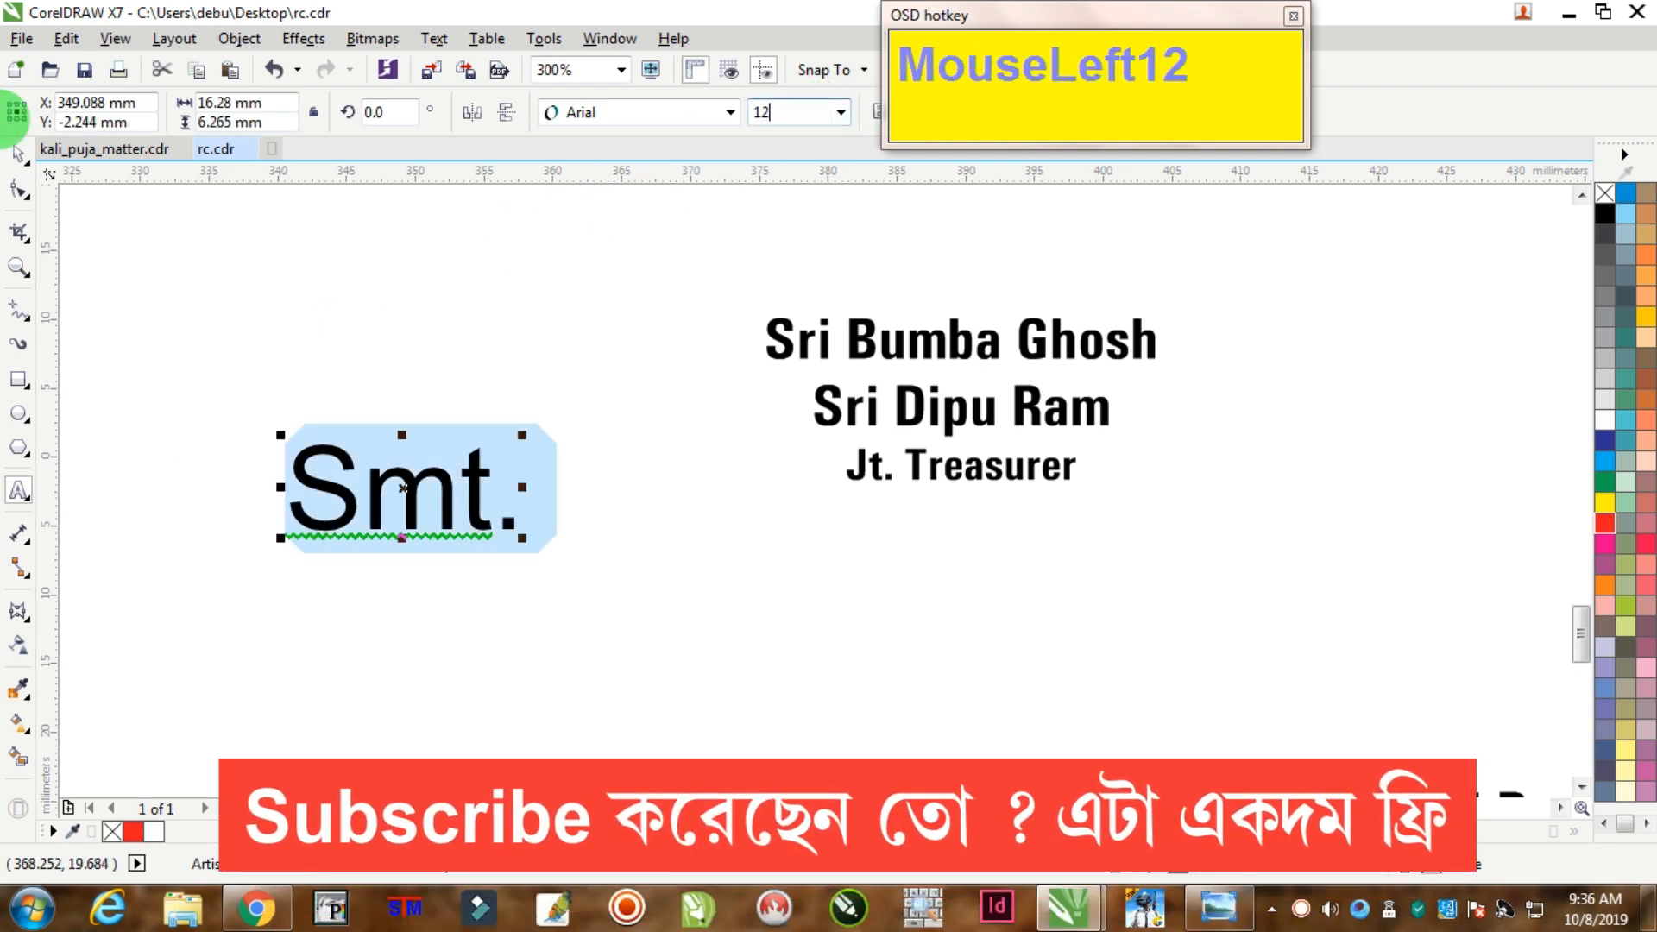
pyautogui.press('Return')
# Step: Type the two guests' names followed by a Chief Guest line
pyautogui.press('Right')
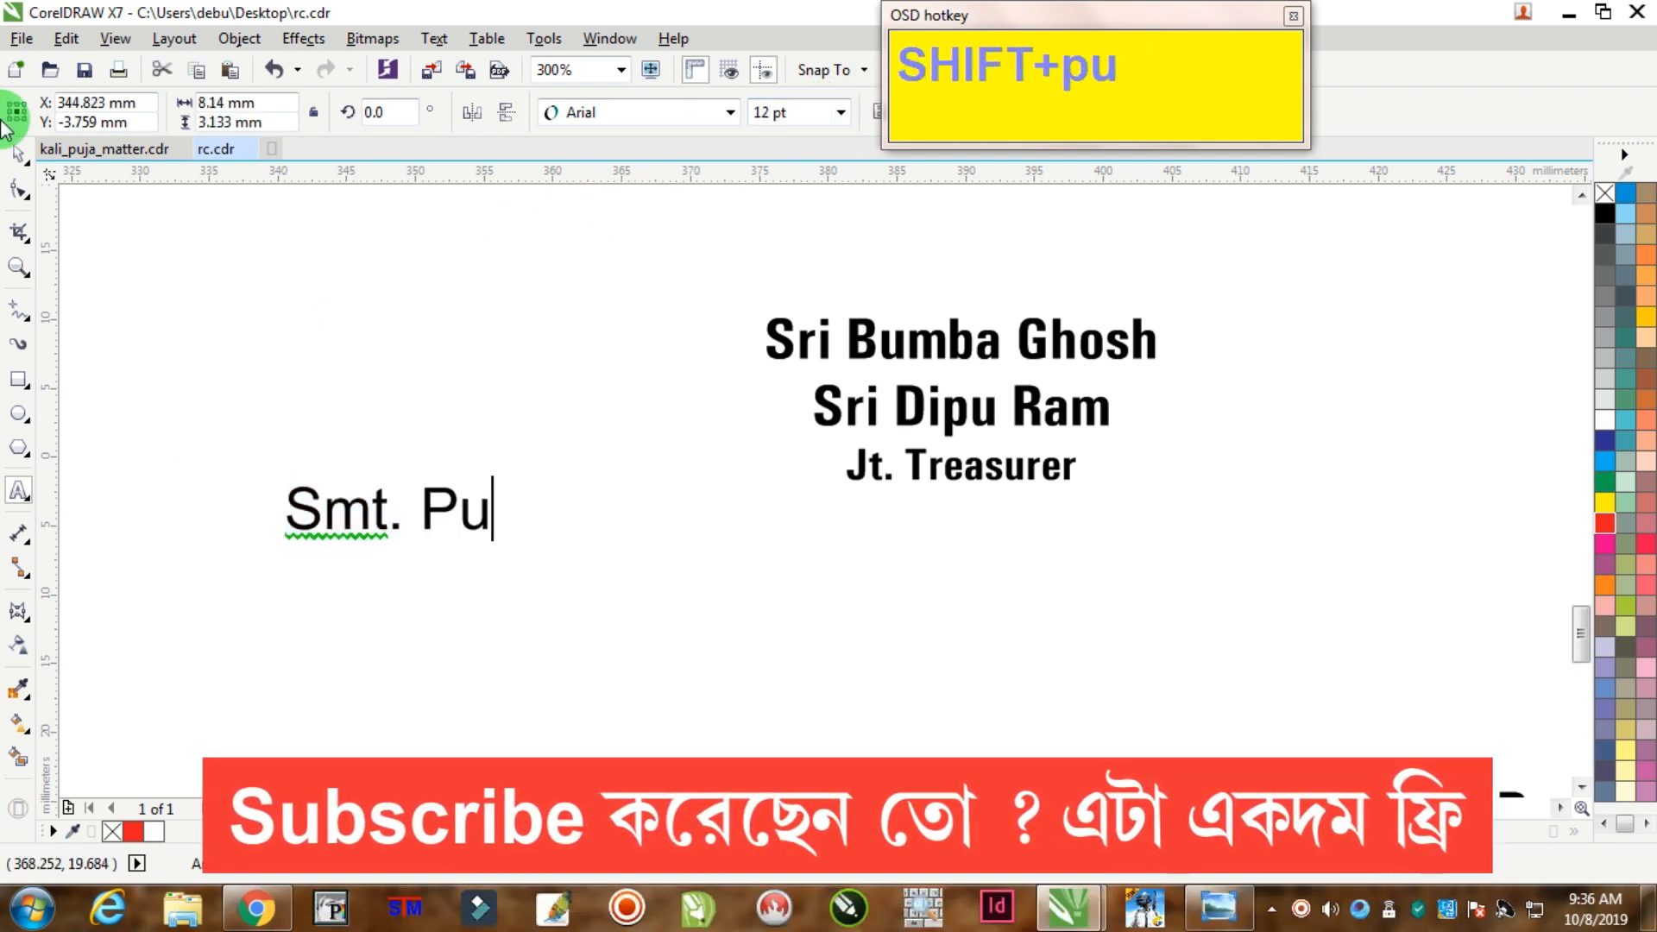
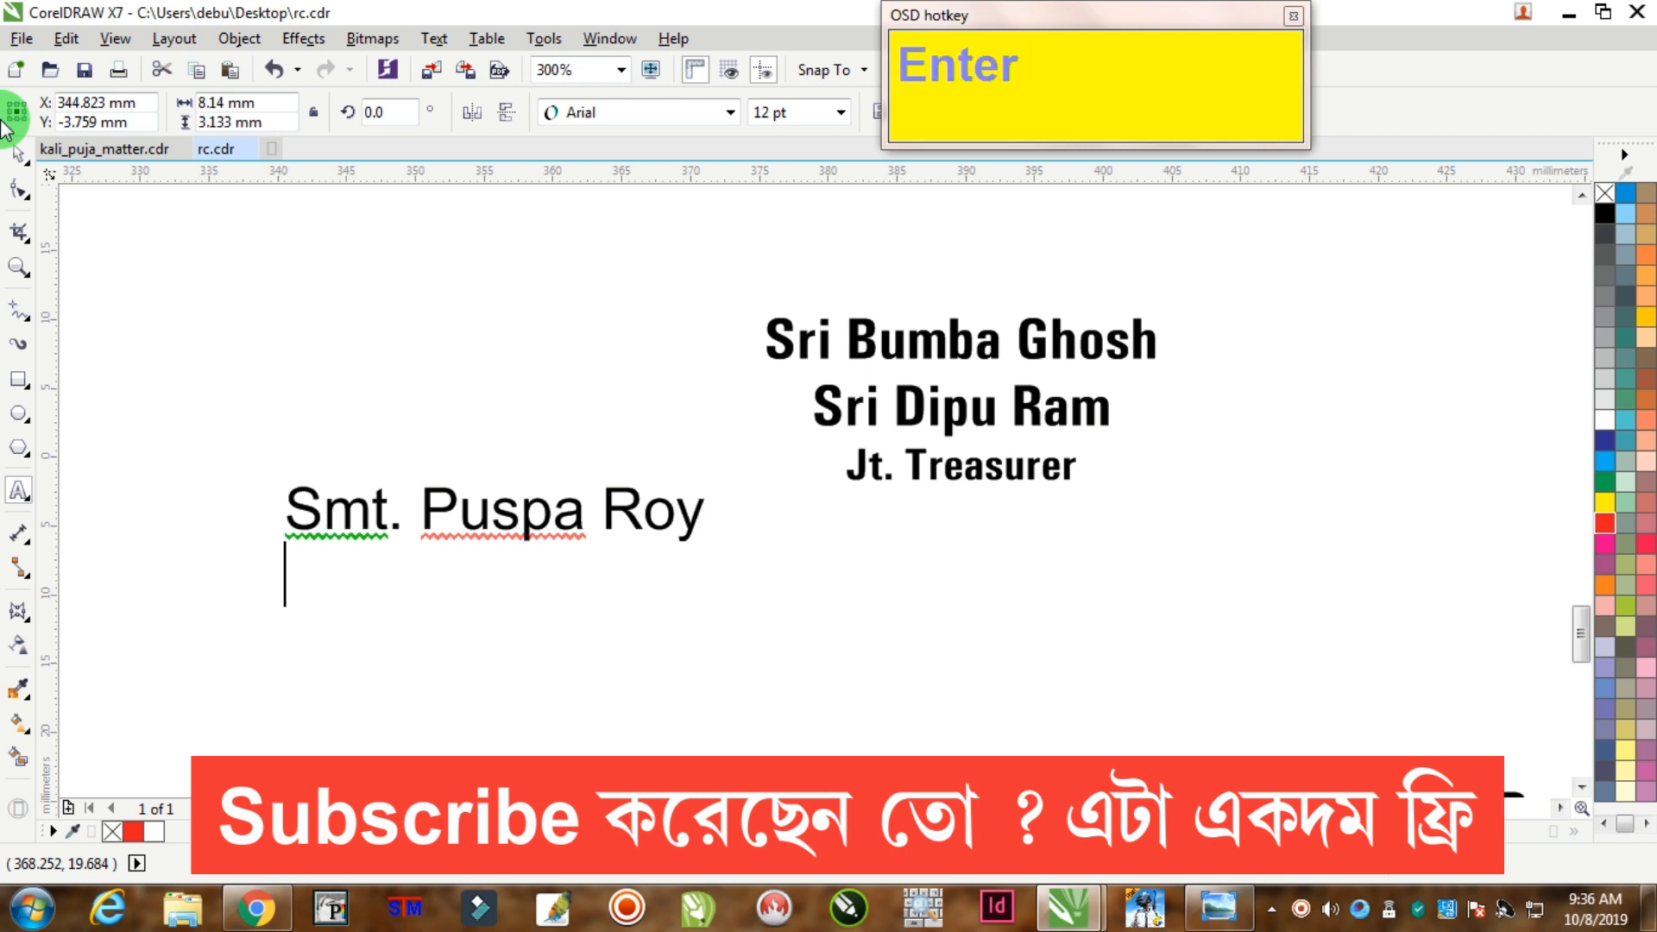
pyautogui.write('Smt. ')
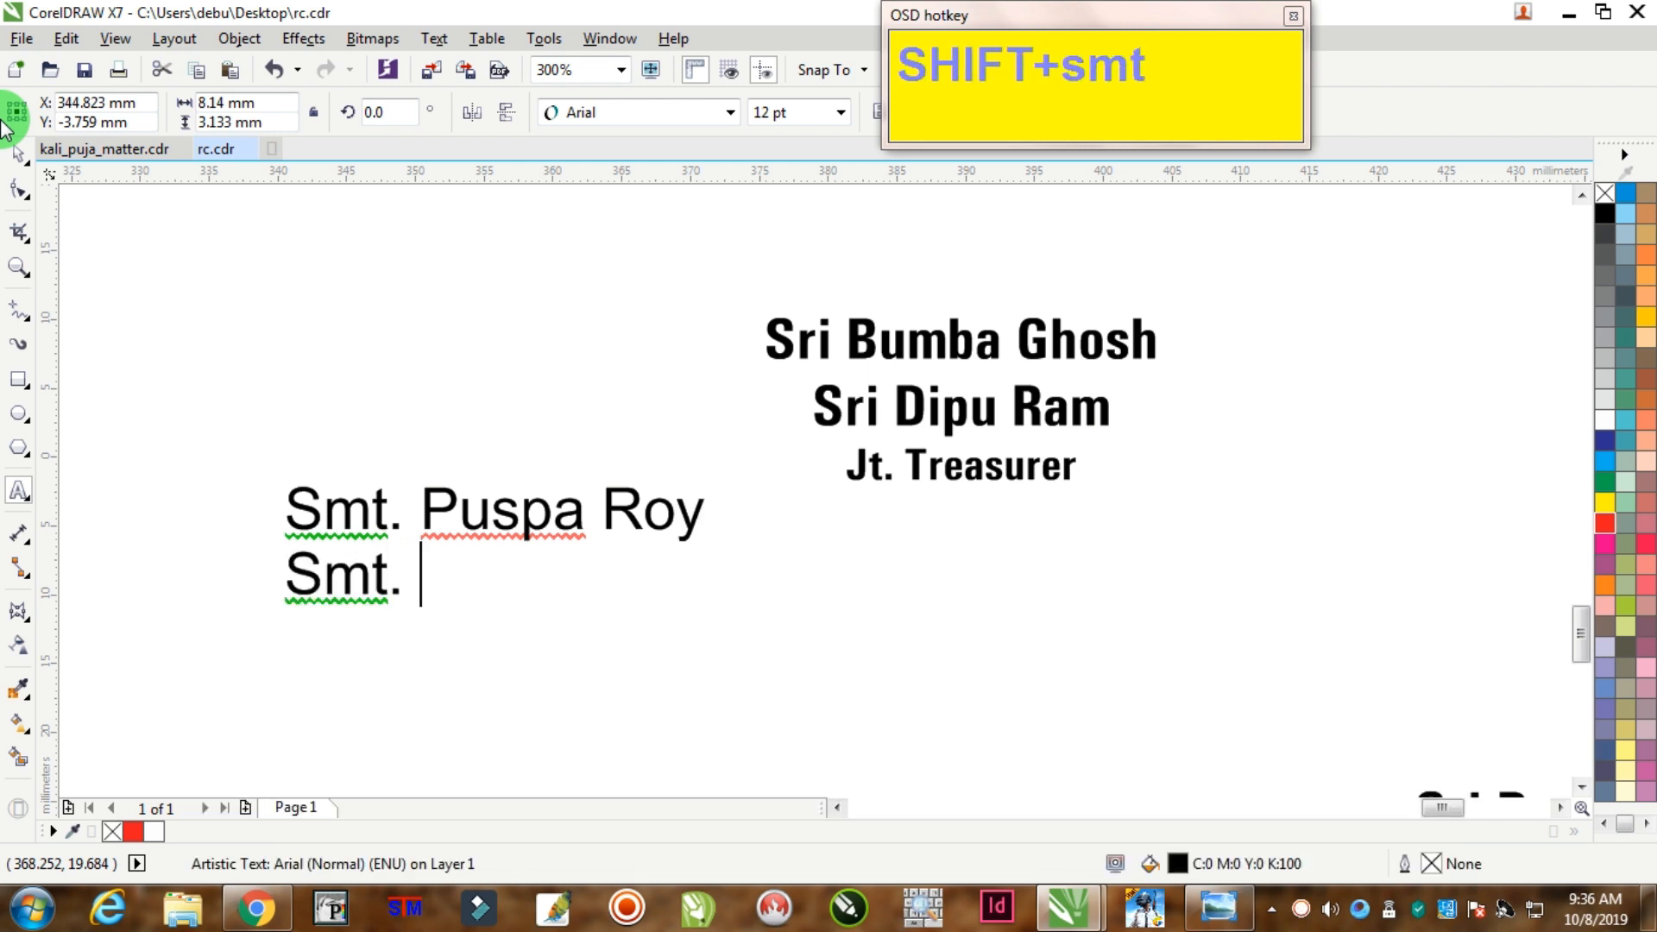
pyautogui.press('Return')
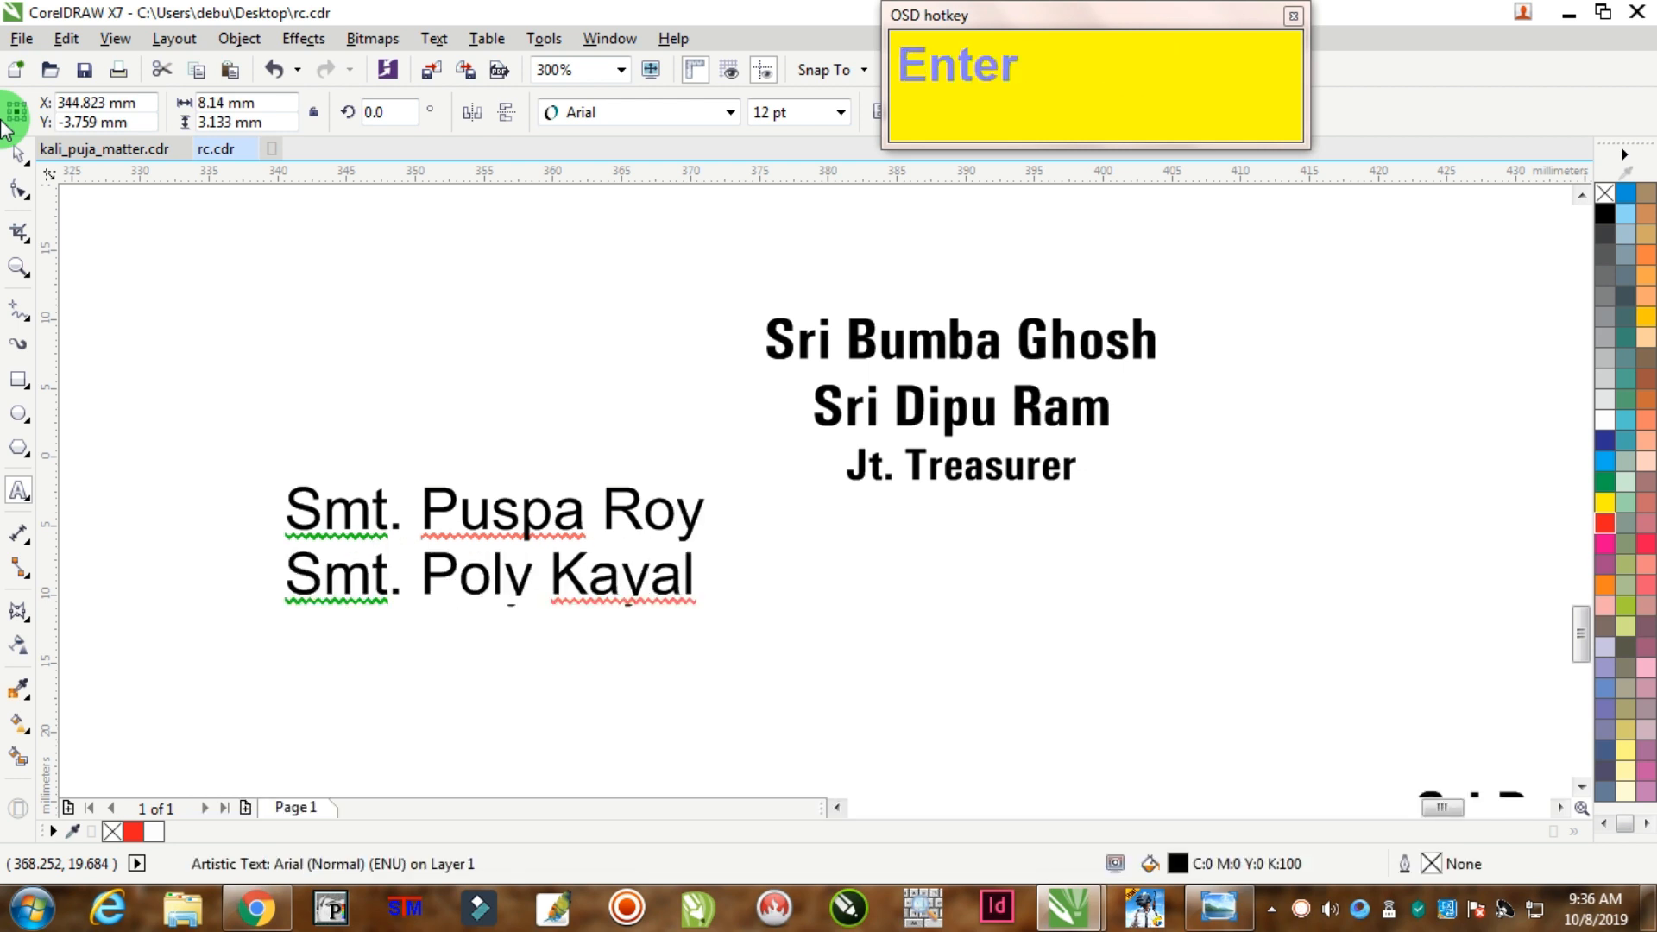
pyautogui.write('Chief Guest')
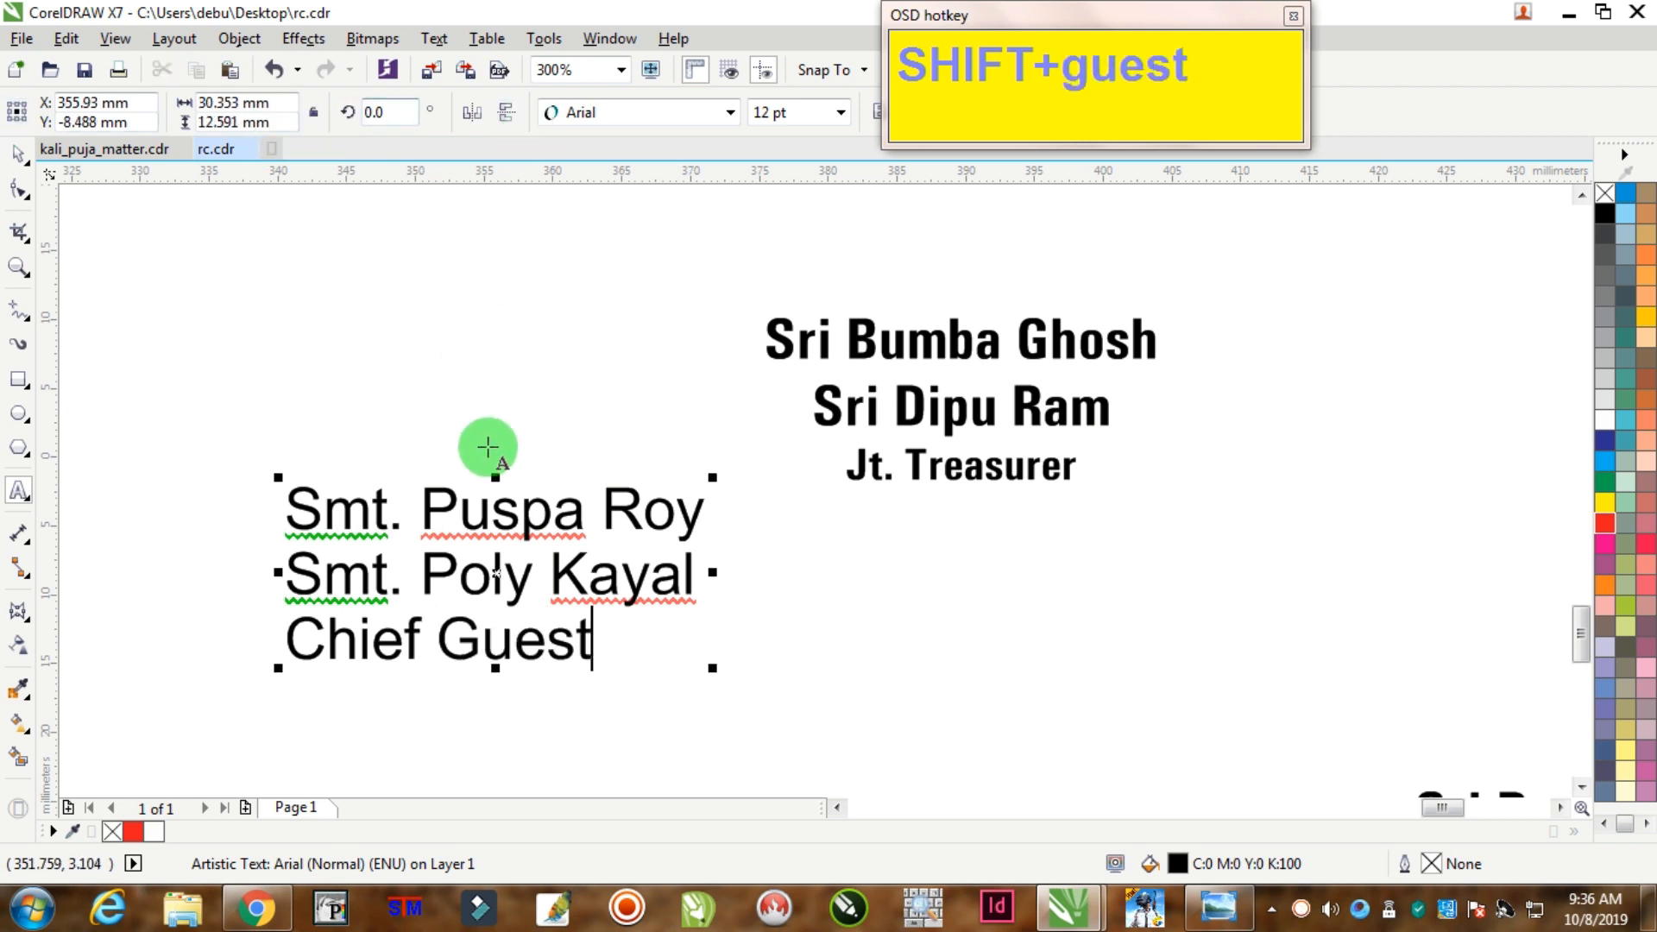
pyautogui.hotkey('ctrl', 'a')
pyautogui.moveTo(1028, 19); pyautogui.dragTo(1324, 46)
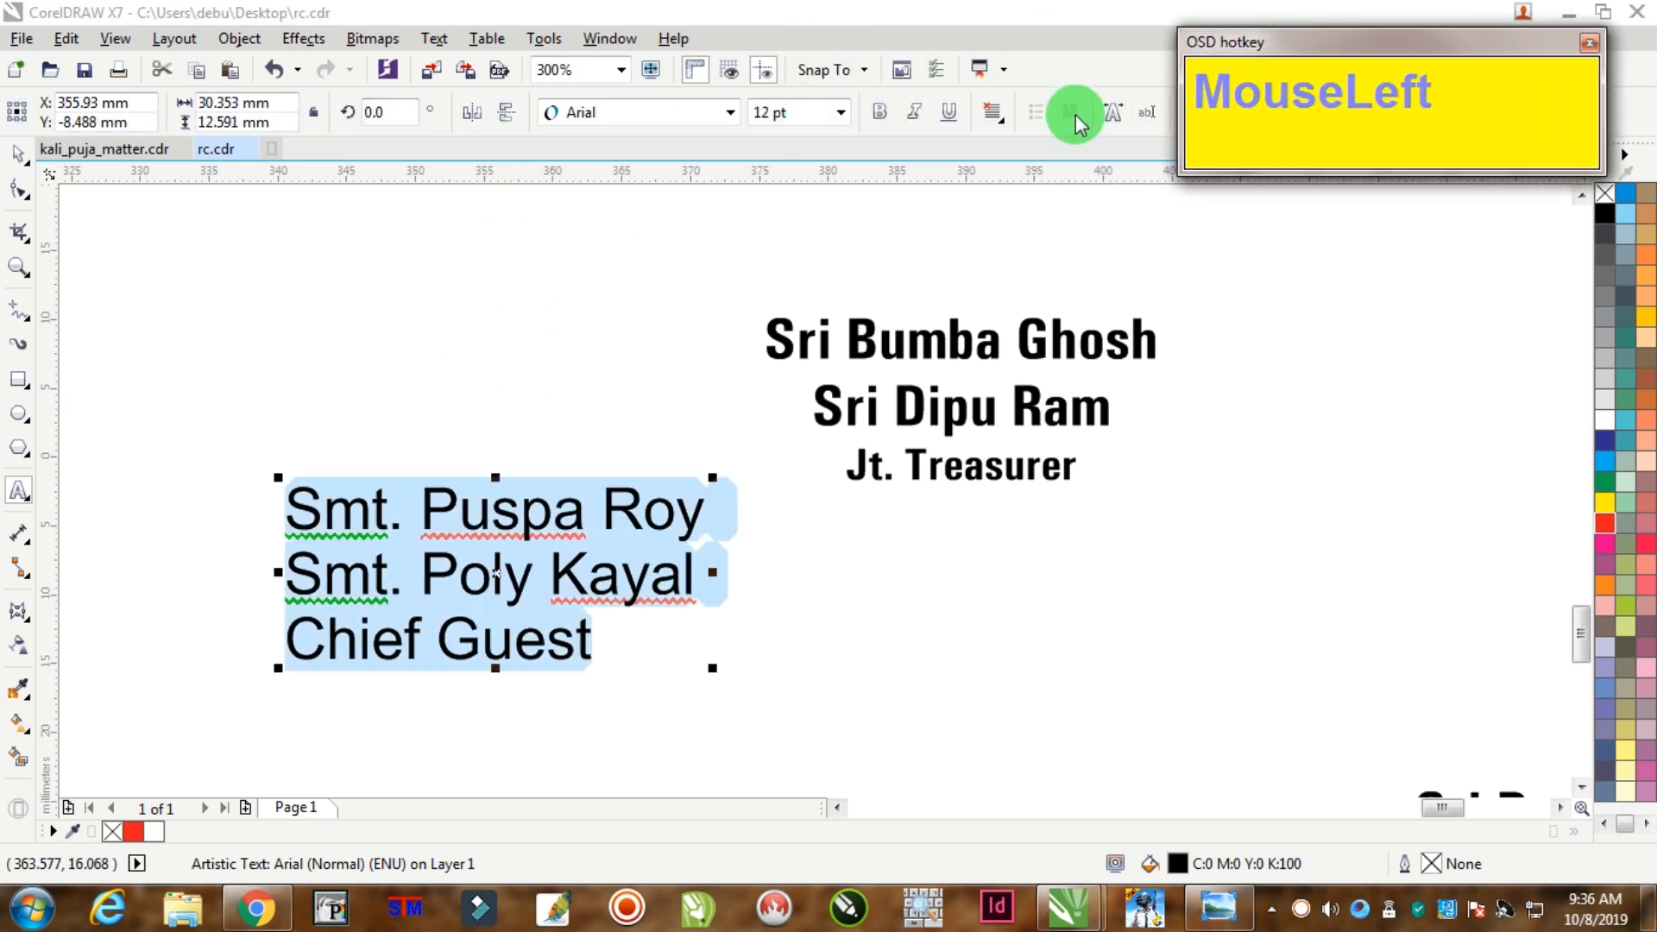
# Step: Centre-align the guest text and set it in Univers Condensed
pyautogui.click(992, 111)
pyautogui.click(1050, 197)
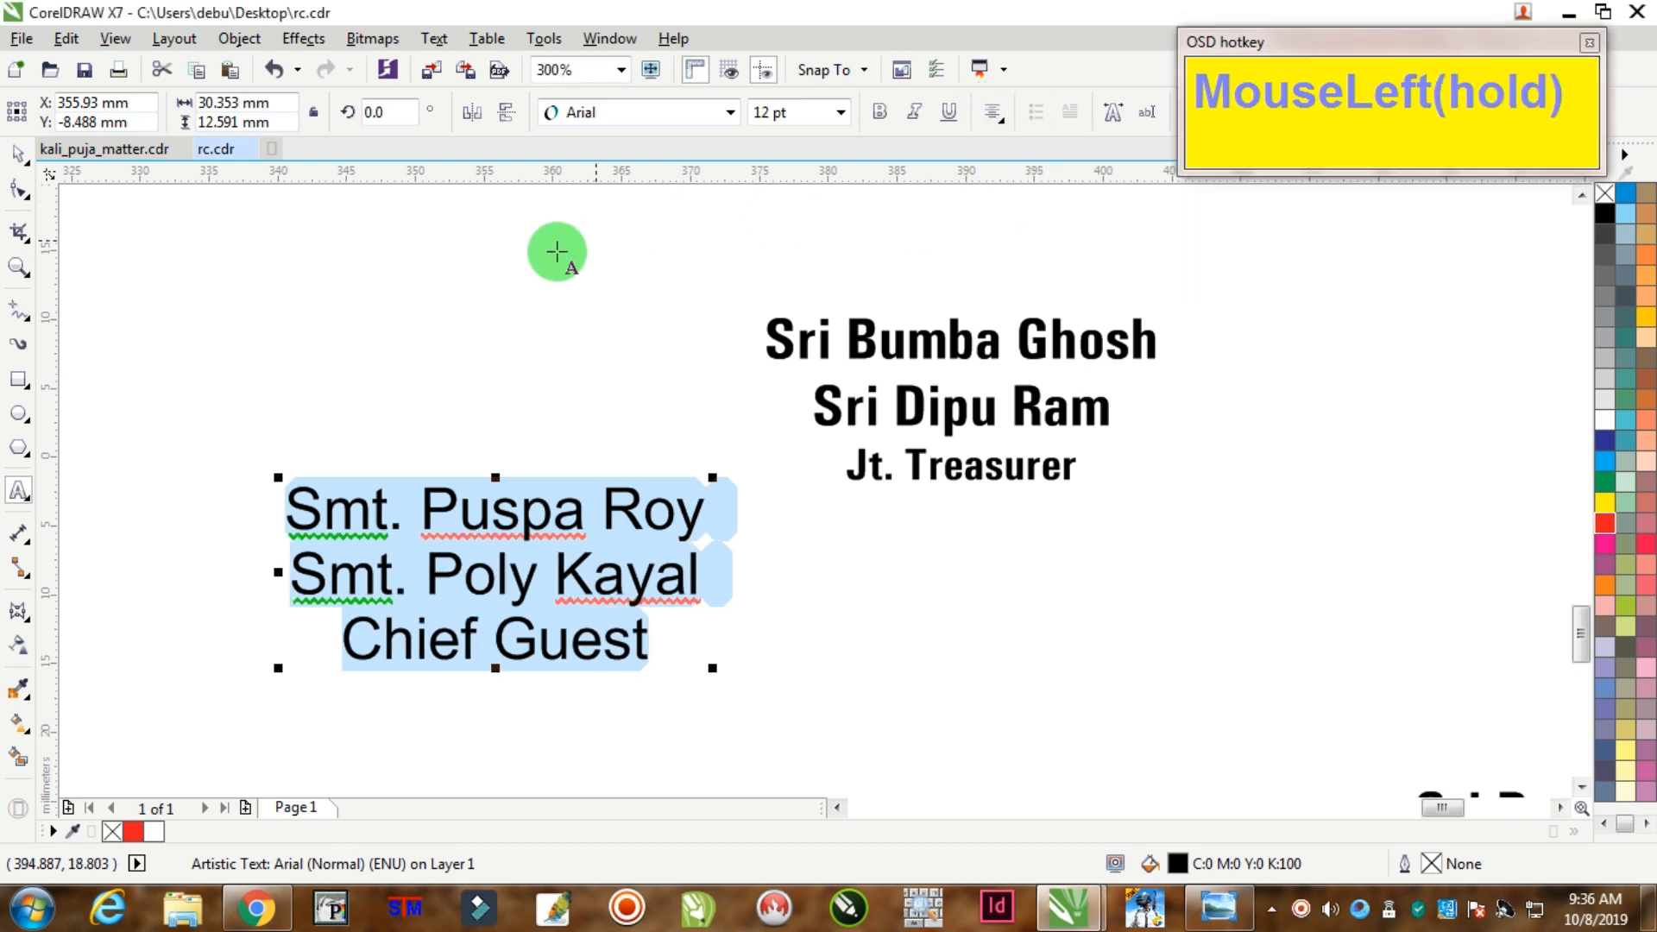
pyautogui.click(18, 156)
pyautogui.click(660, 118)
pyautogui.click(638, 170)
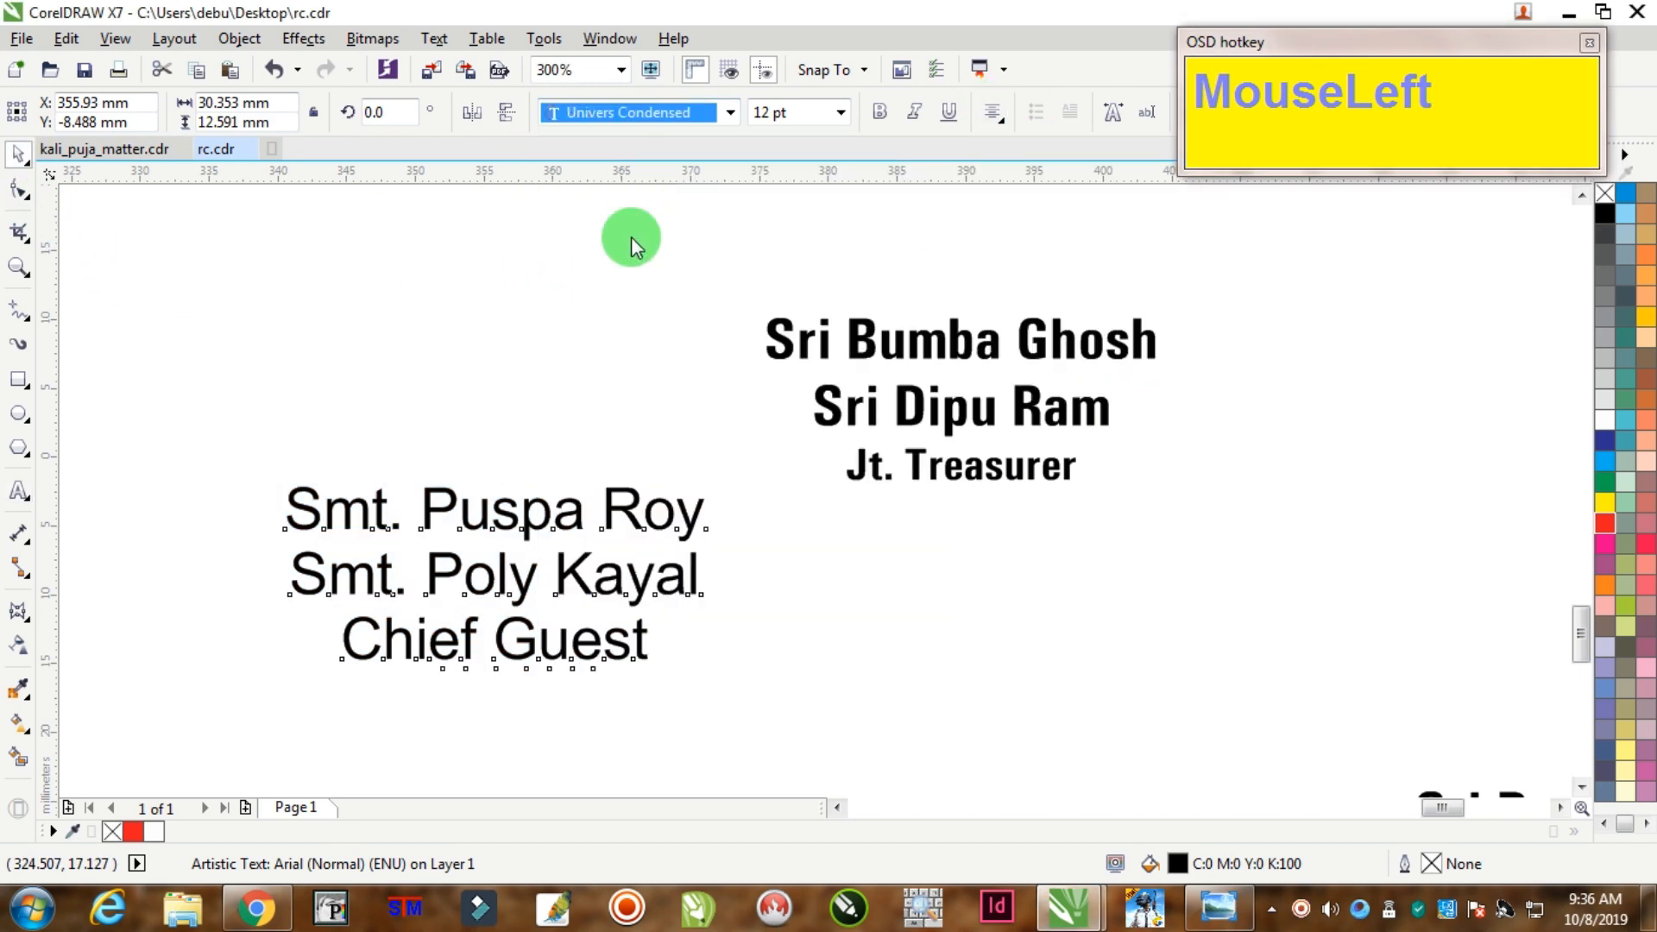
# Step: Make the two guest name lines bold
pyautogui.click(544, 500)
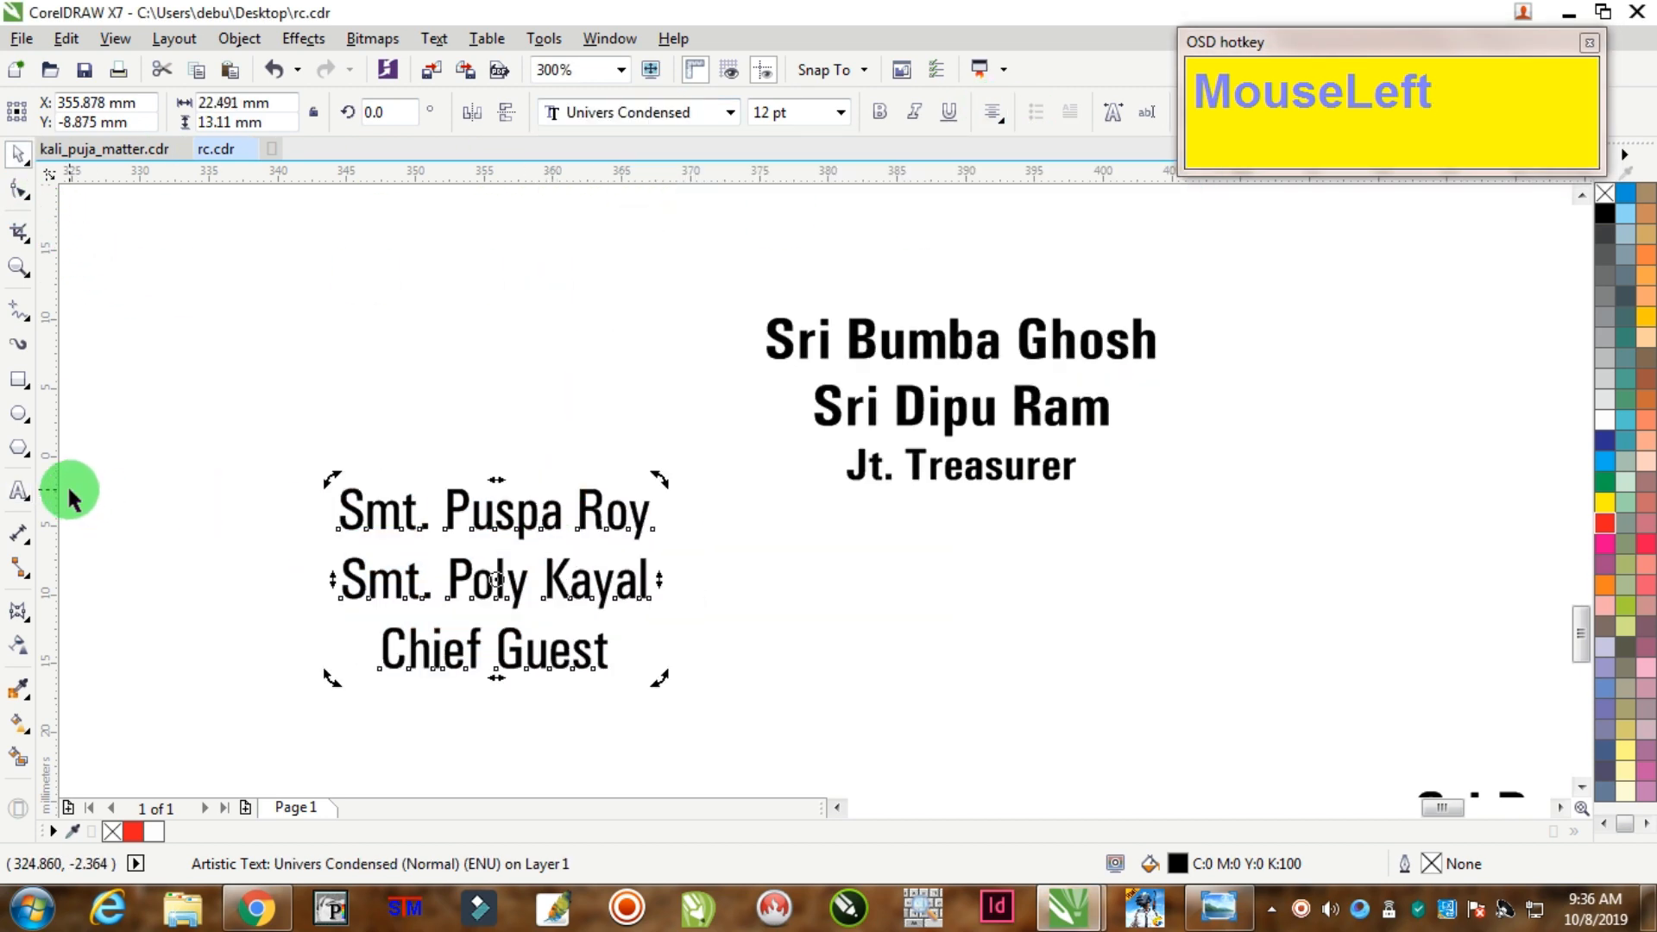
pyautogui.click(24, 503)
pyautogui.moveTo(340, 481); pyautogui.dragTo(658, 548)
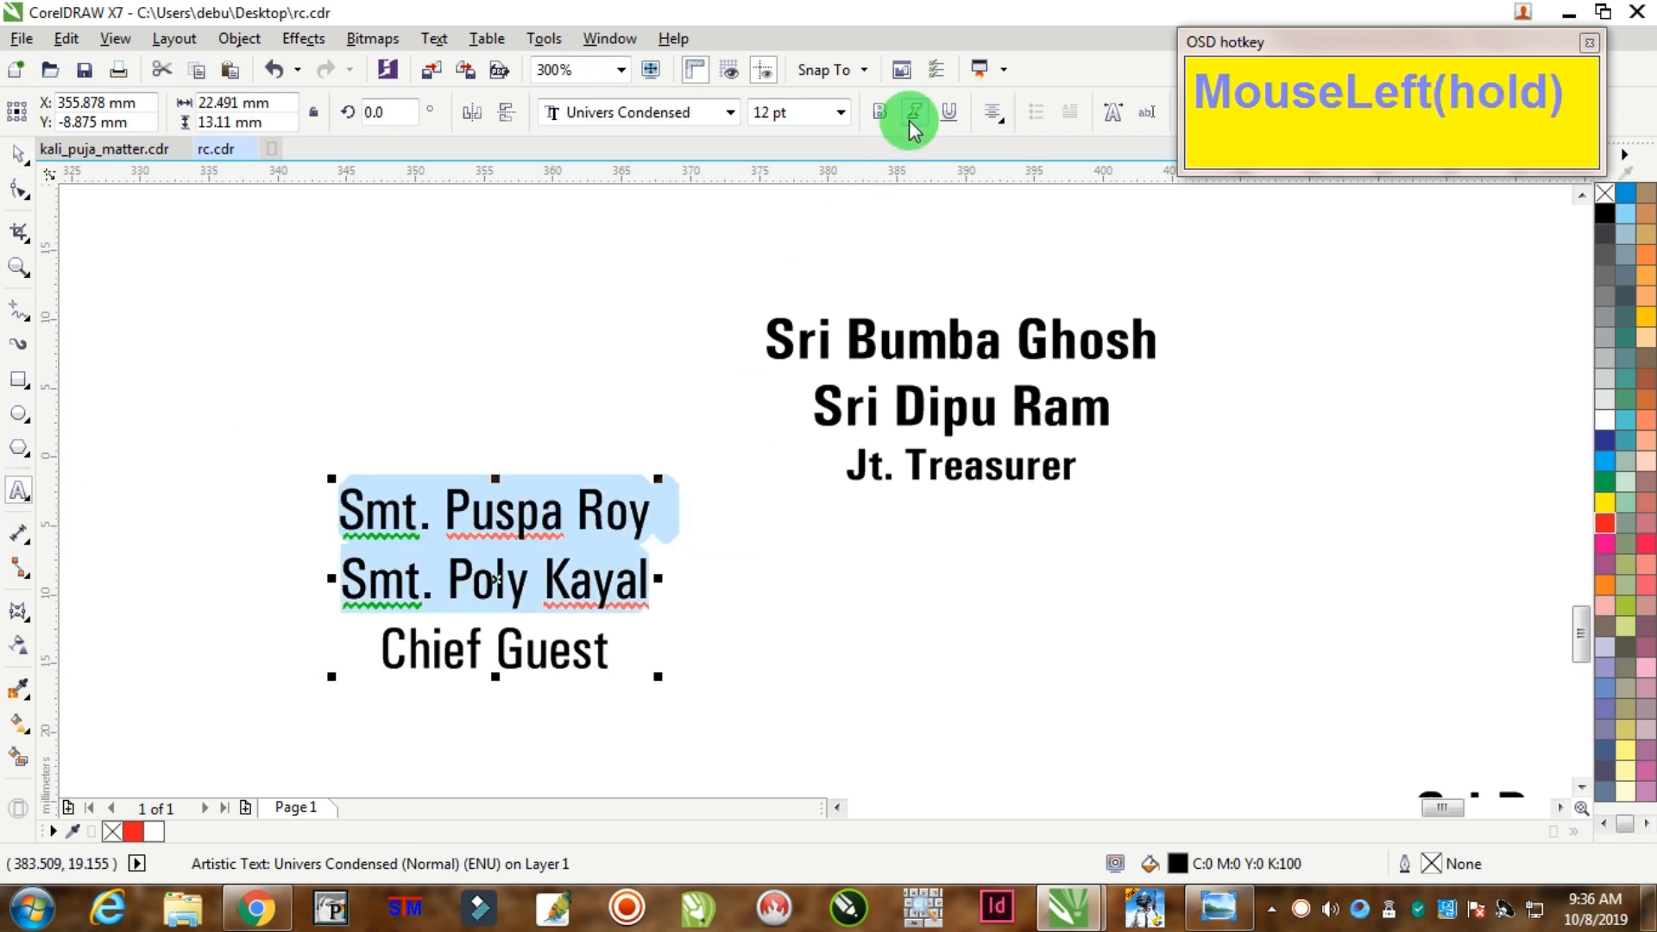
pyautogui.click(880, 112)
pyautogui.click(949, 466)
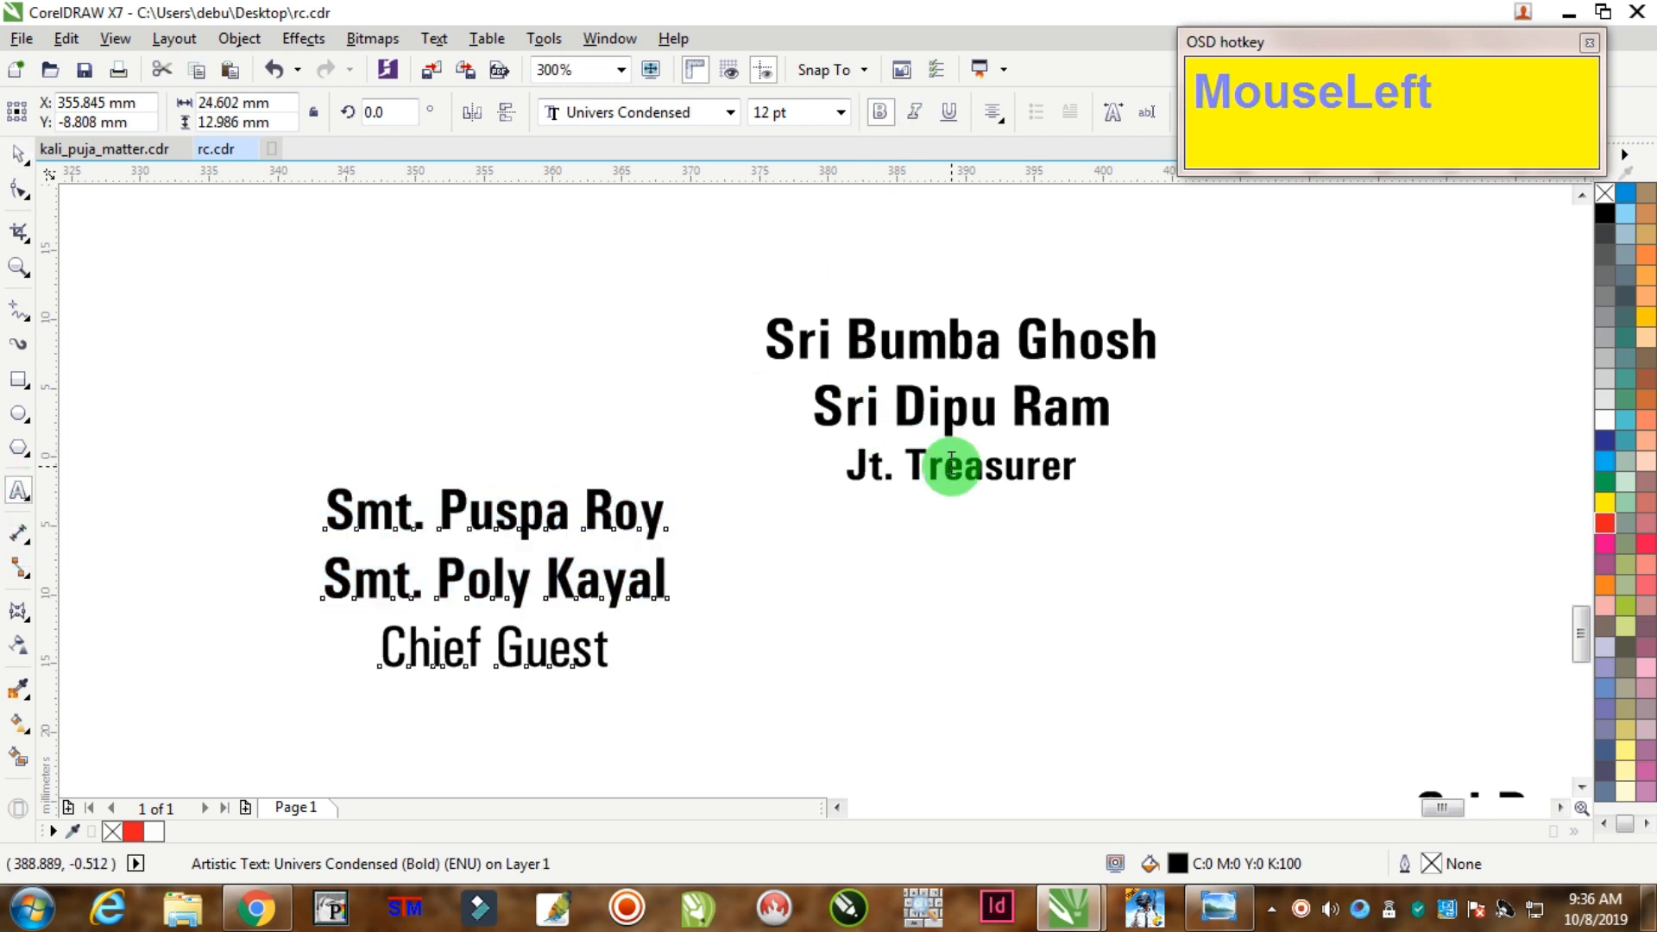
# Step: Set the Chief Guest line to 9.5 pt bold
pyautogui.click(485, 643)
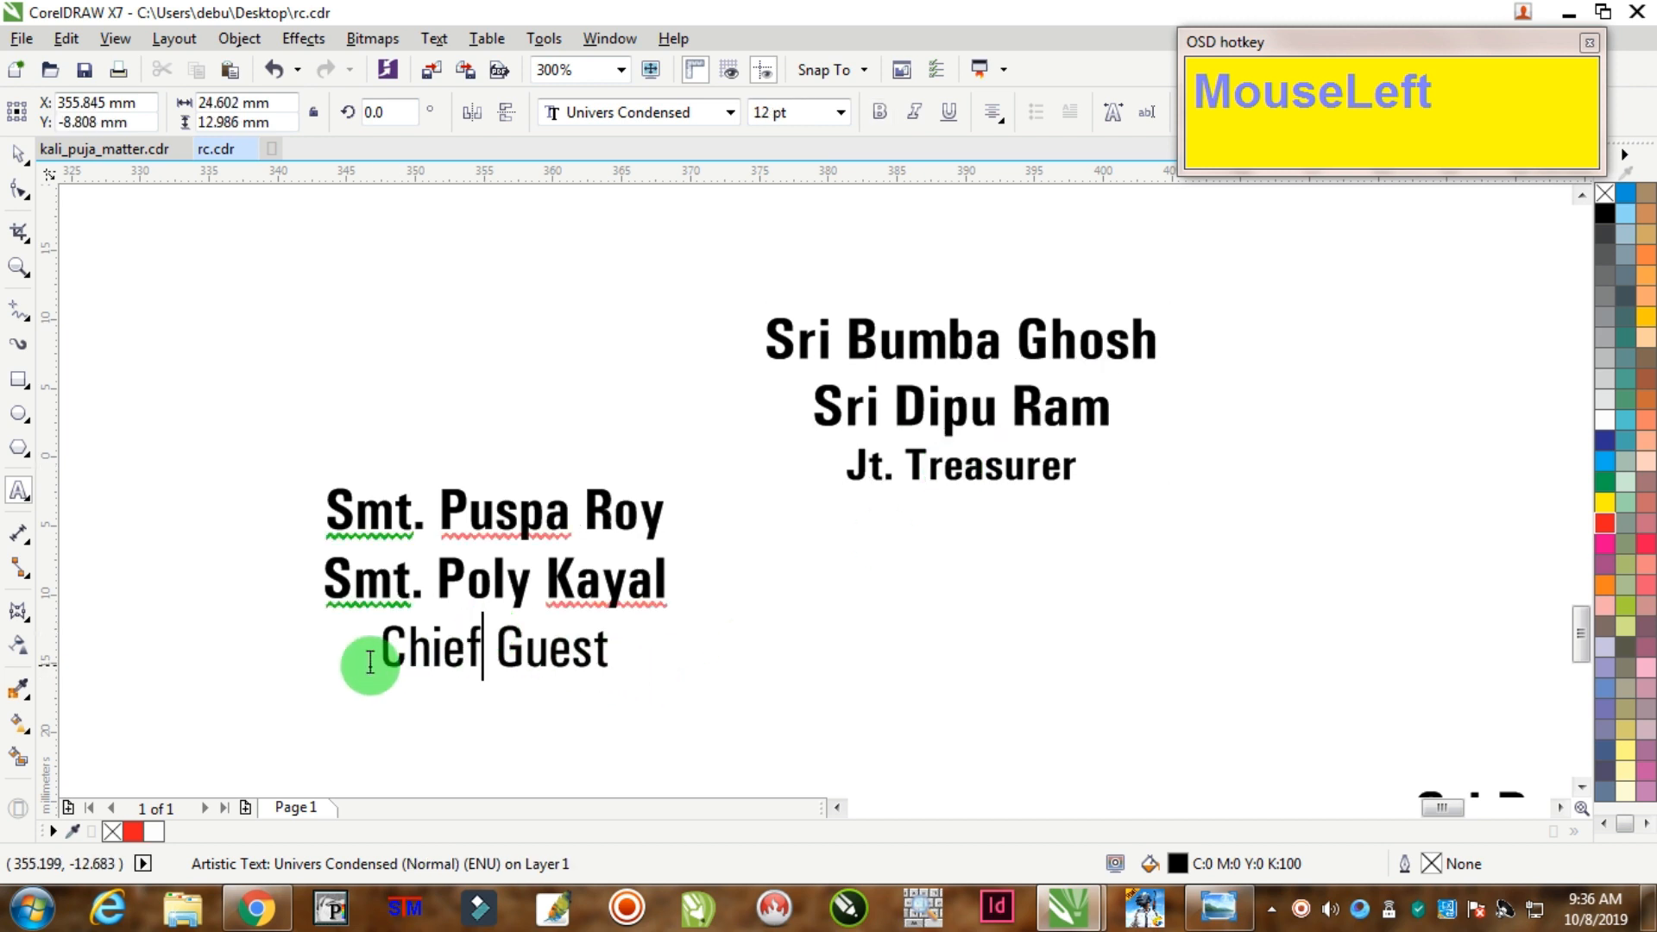
pyautogui.moveTo(389, 653); pyautogui.dragTo(765, 636)
pyautogui.click(747, 113)
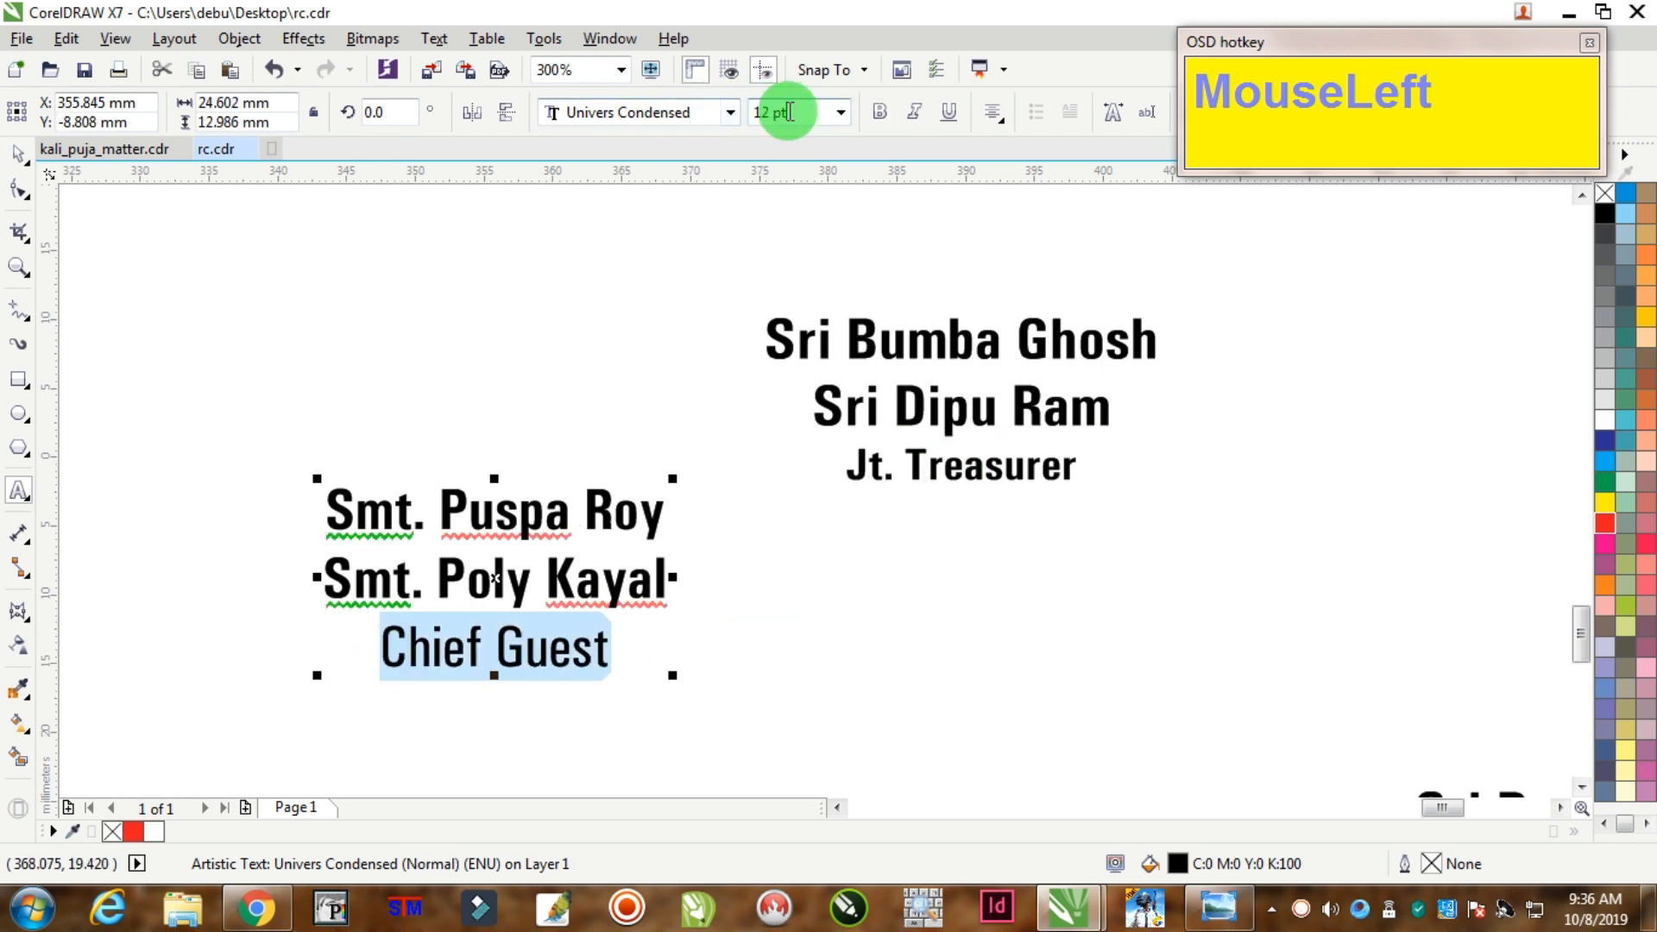
pyautogui.write('9.5')
pyautogui.press('Return')
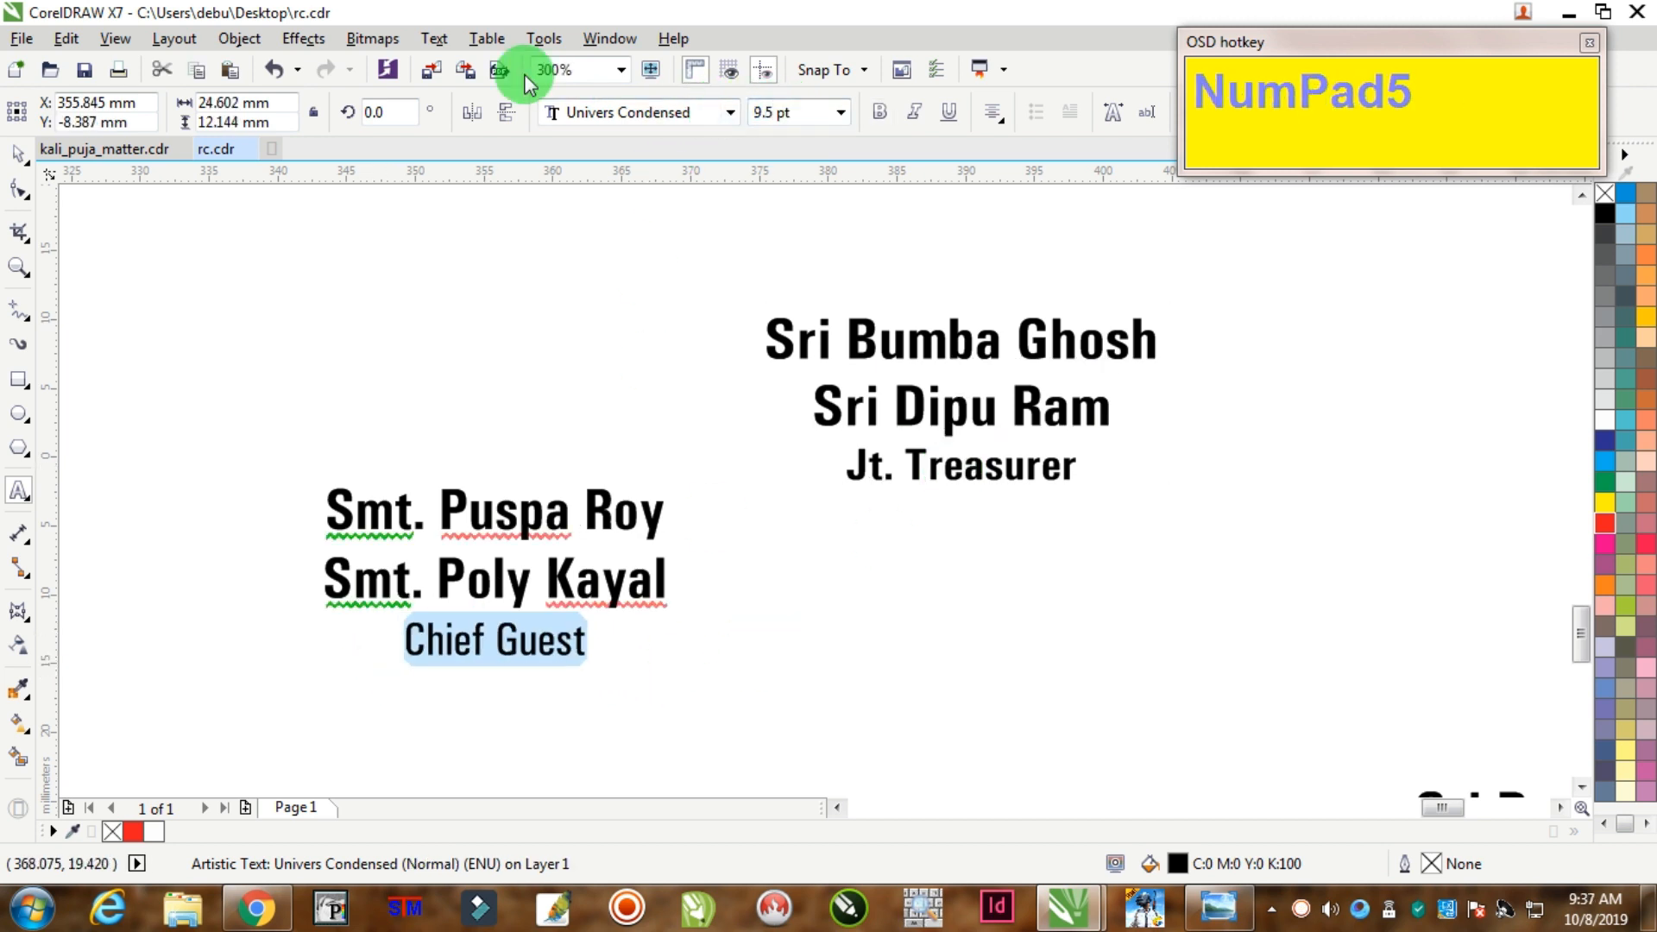
pyautogui.click(878, 113)
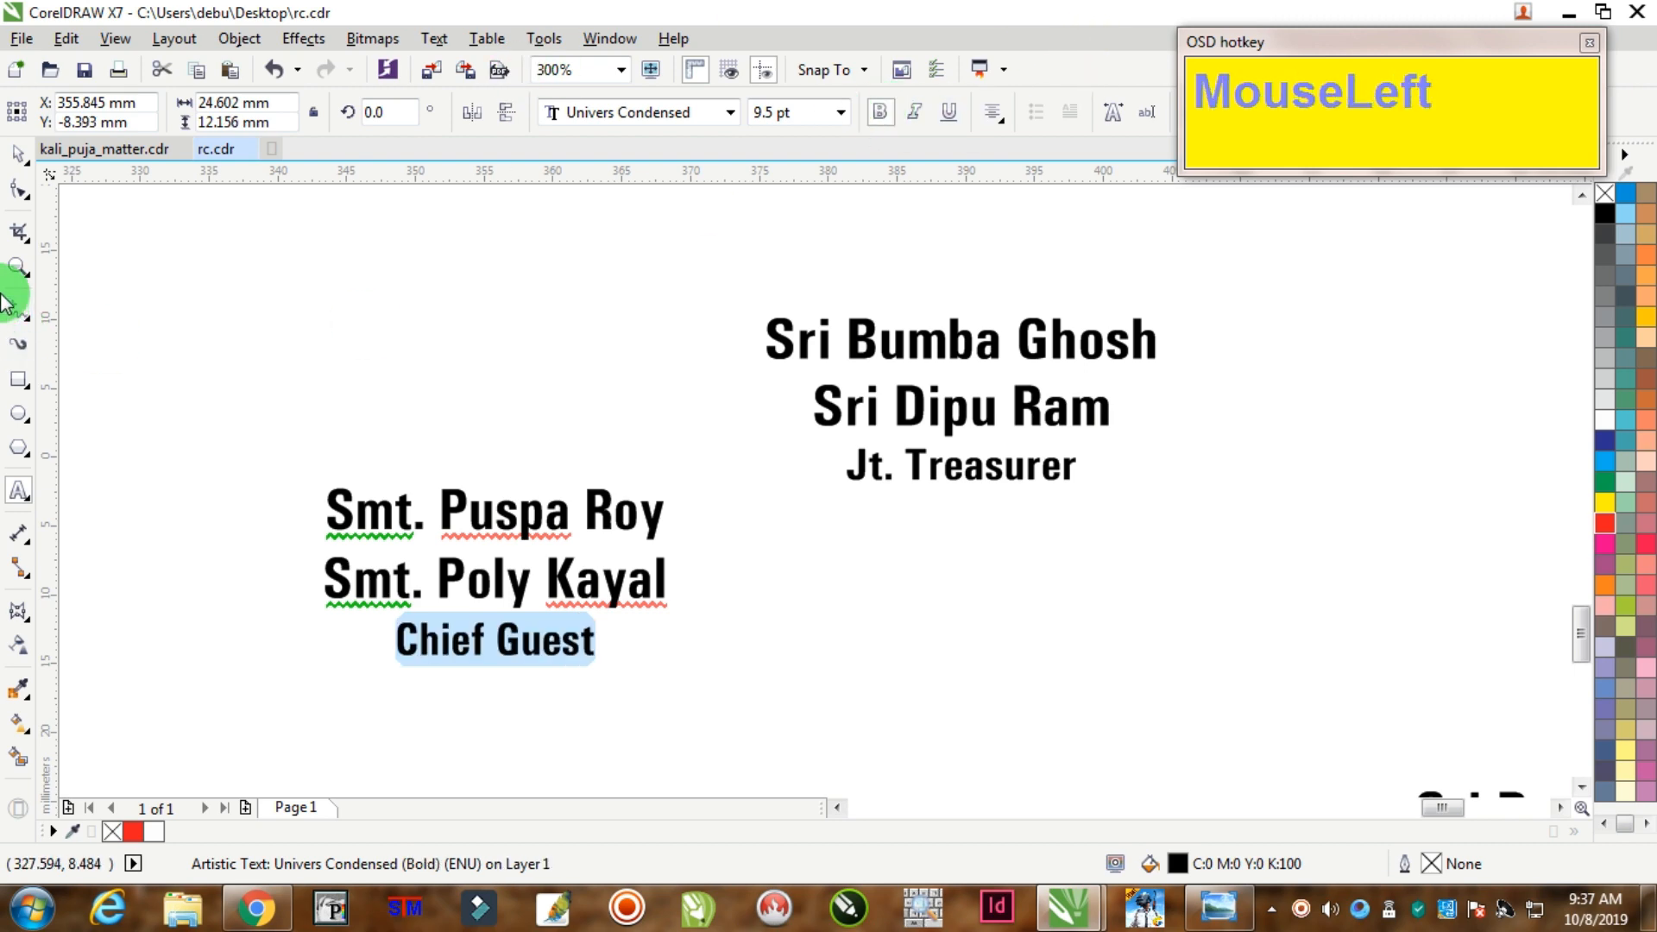
pyautogui.click(18, 164)
# Step: Zoom to the receipt's blank lower-left area and switch to the Rectangle tool
pyautogui.click(400, 366)
pyautogui.scroll(-5, 474, 510)
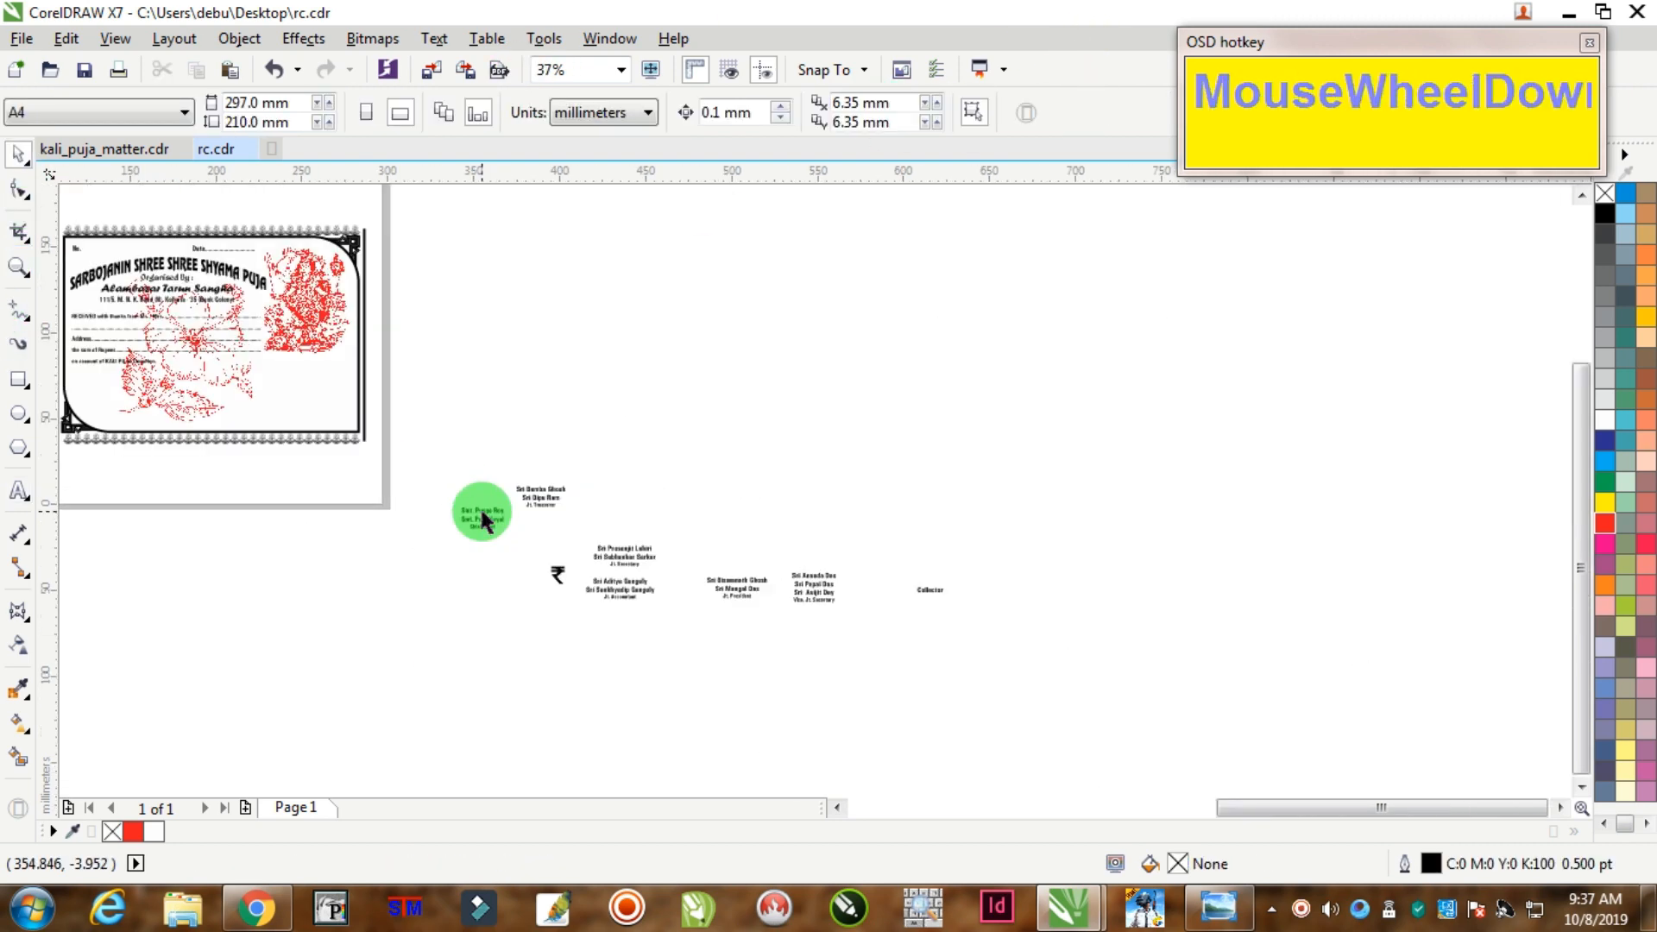
pyautogui.scroll(-1, 259, 449)
pyautogui.scroll(2, 173, 444)
pyautogui.scroll(-2, 121, 432)
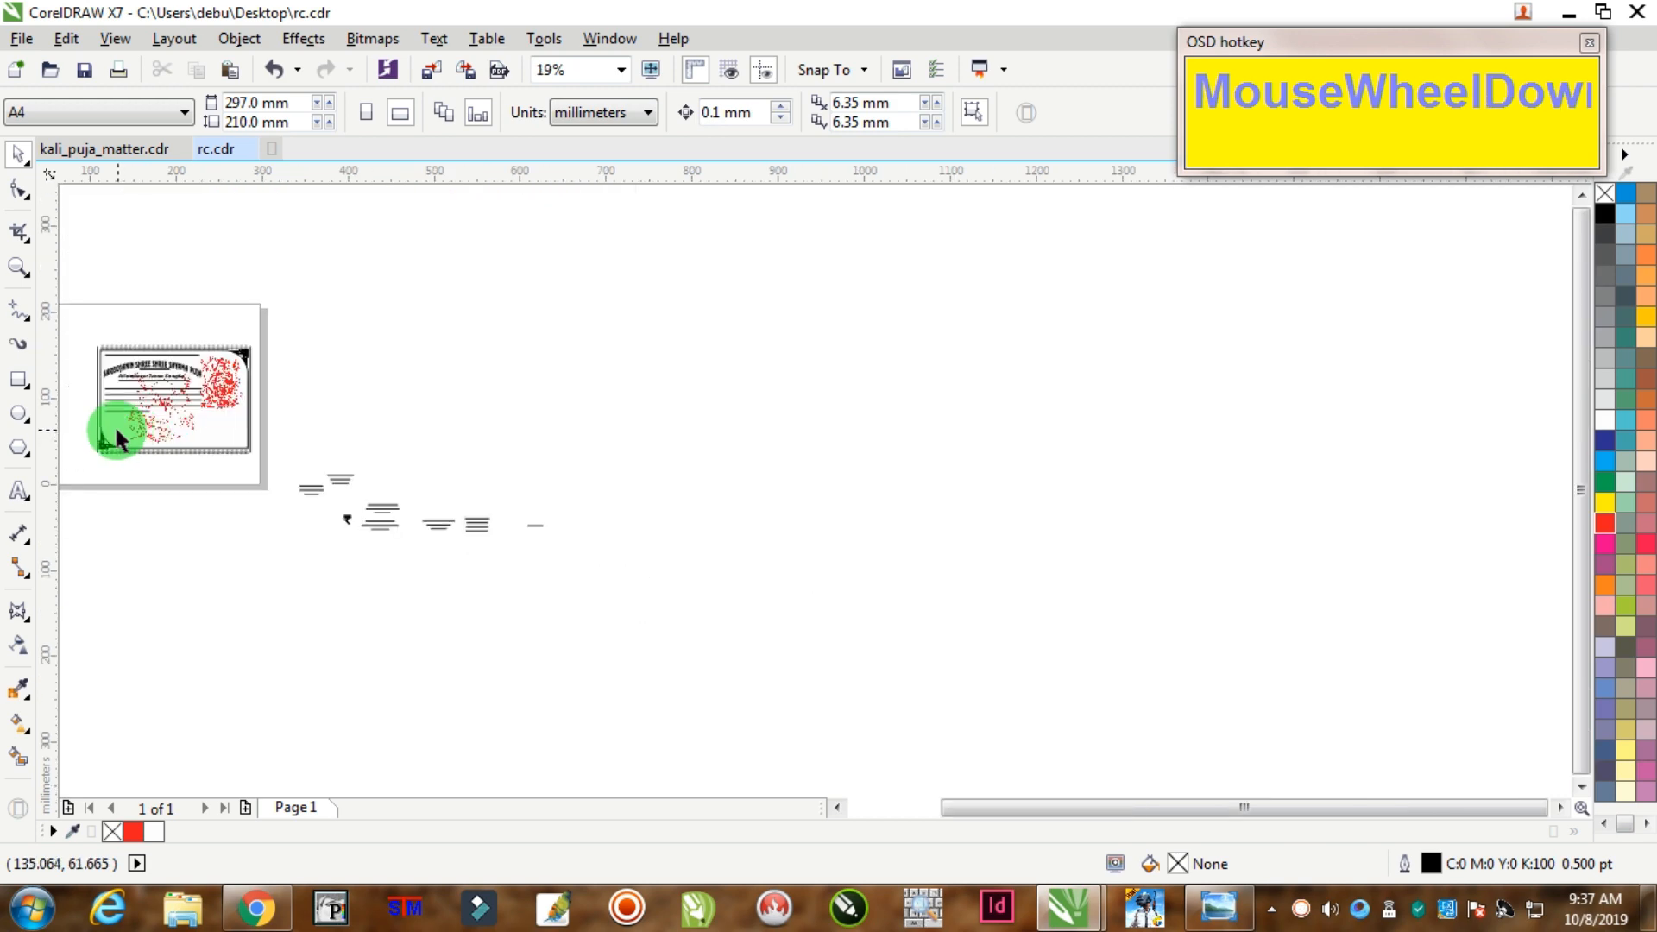
pyautogui.scroll(1, 94, 432)
pyautogui.scroll(1, 86, 427)
pyautogui.scroll(1, 248, 440)
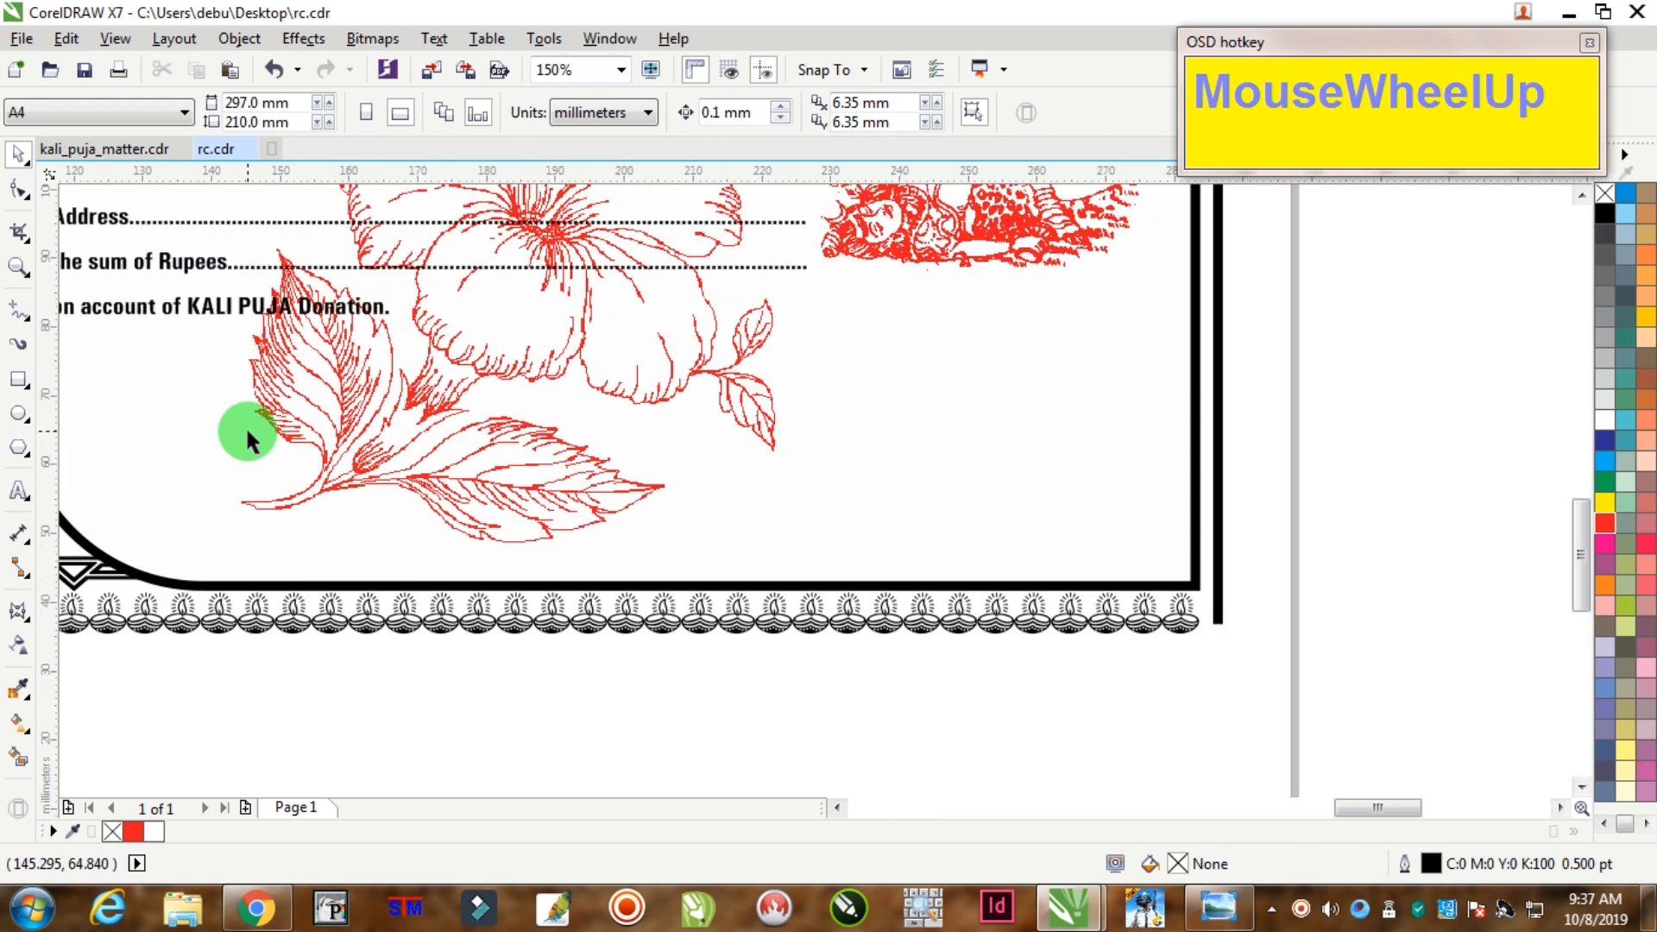
pyautogui.click(24, 378)
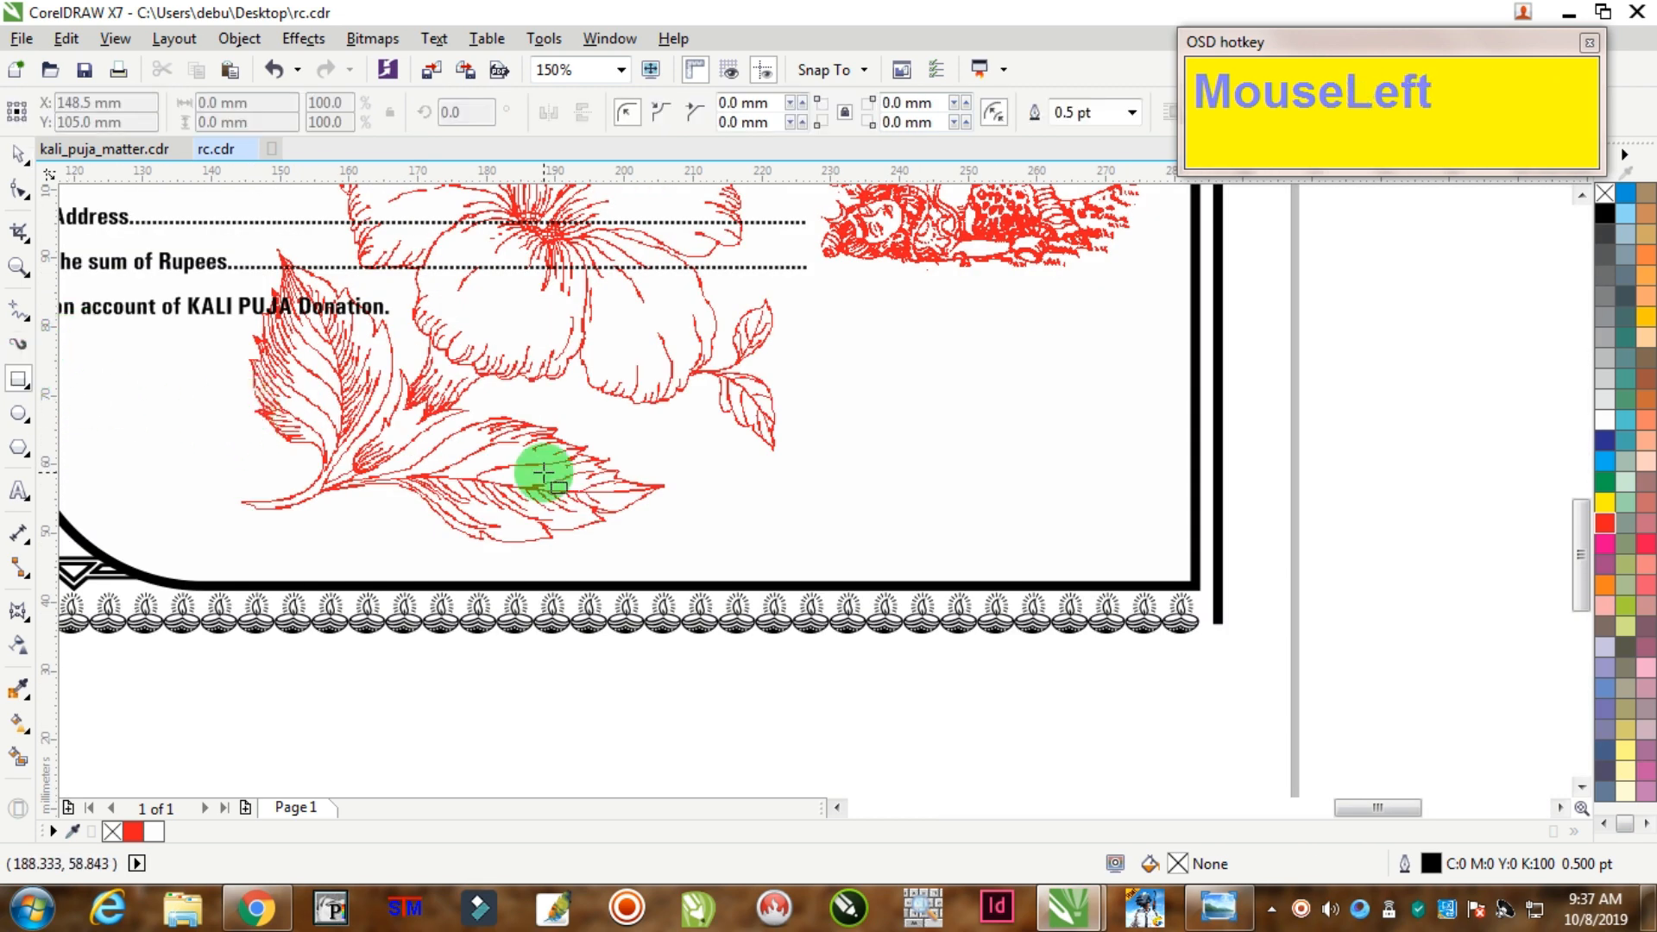
pyautogui.scroll(-4, 532, 471)
pyautogui.scroll(2, 509, 463)
# Step: Draw a rectangle below the donation line and split it into a small box and a wide box
pyautogui.scroll(2, 579, 466)
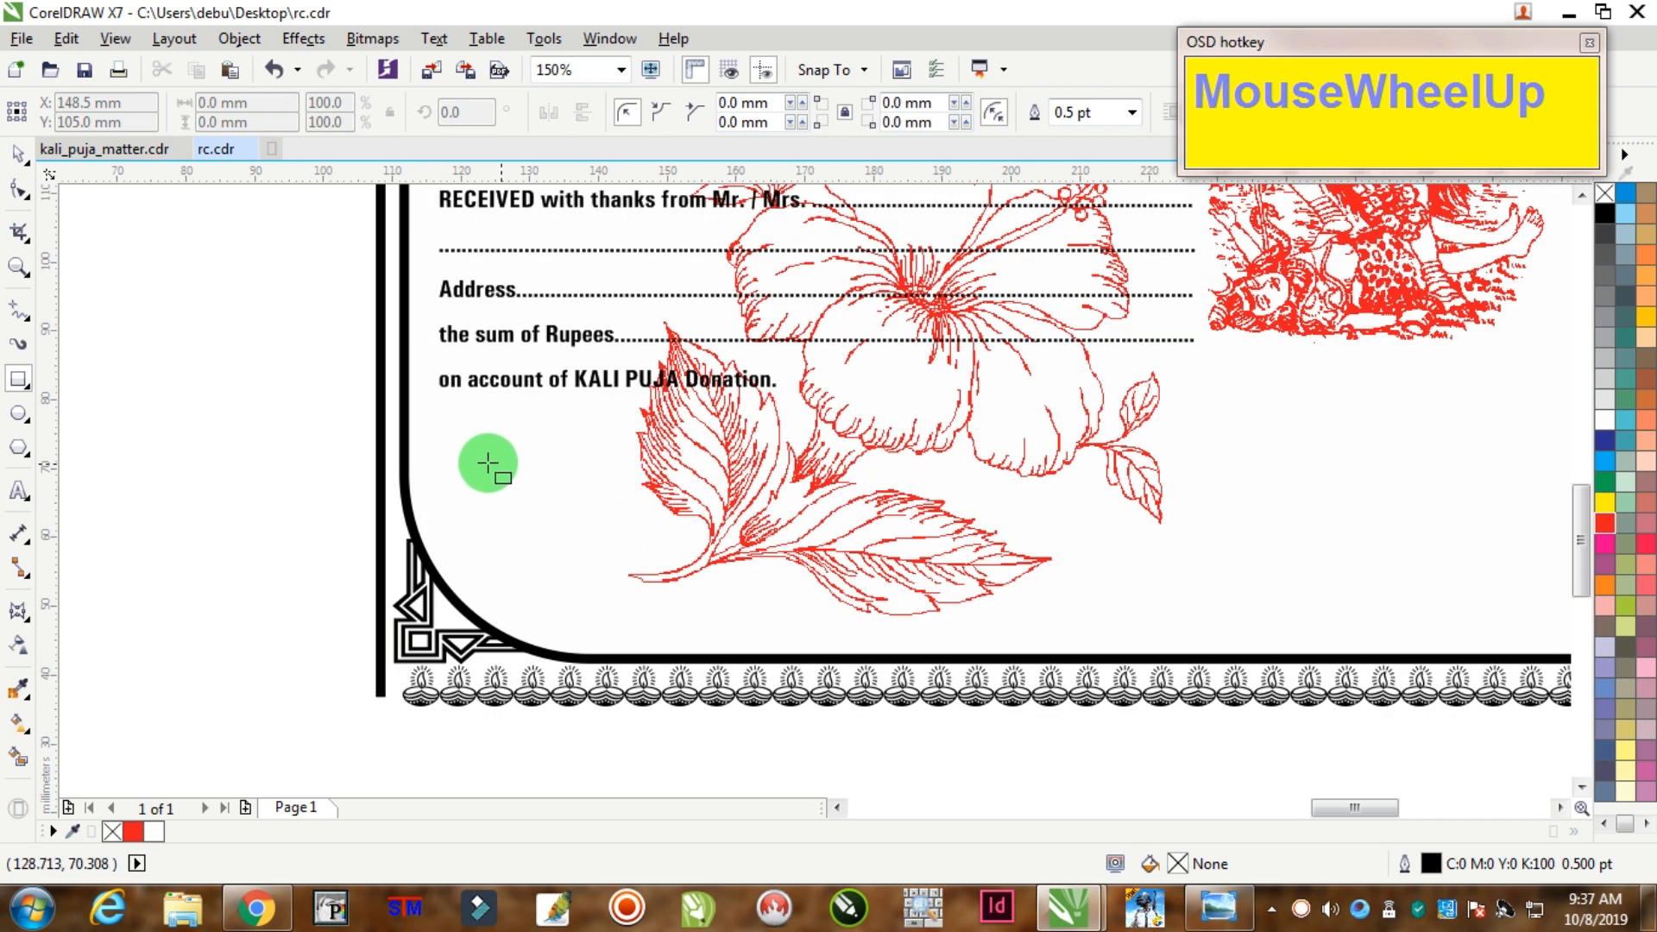
pyautogui.moveTo(458, 441); pyautogui.dragTo(819, 560)
pyautogui.click(13, 149)
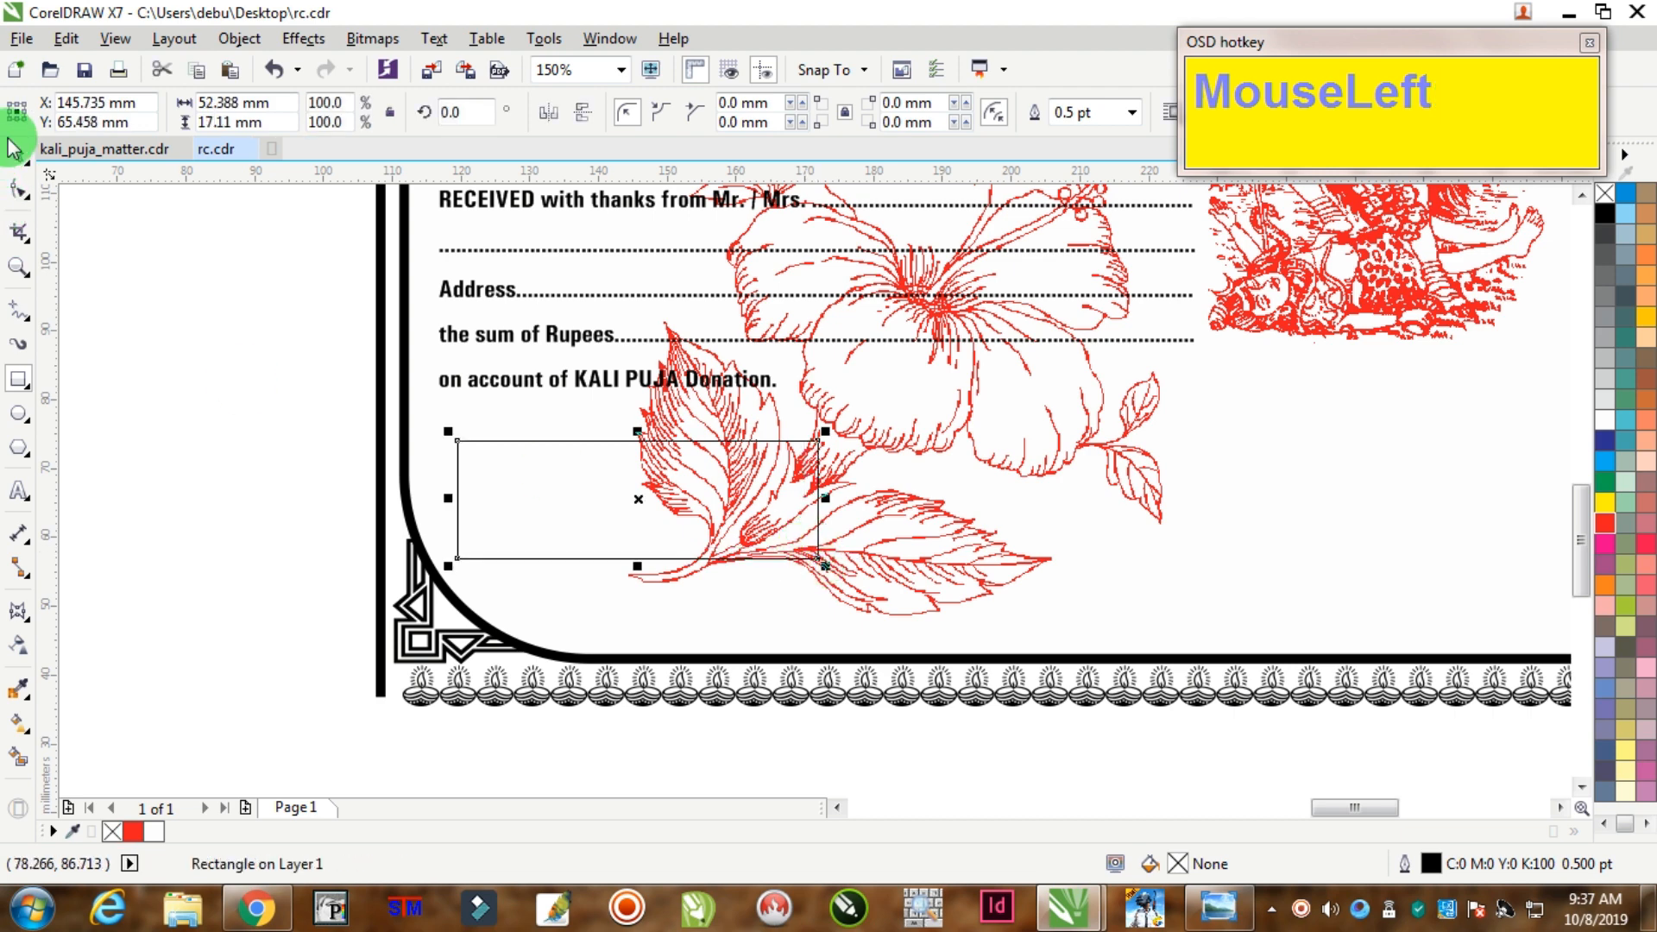
pyautogui.click(836, 484)
pyautogui.moveTo(825, 499); pyautogui.dragTo(549, 498)
pyautogui.rightClick(549, 498)
pyautogui.click(547, 493)
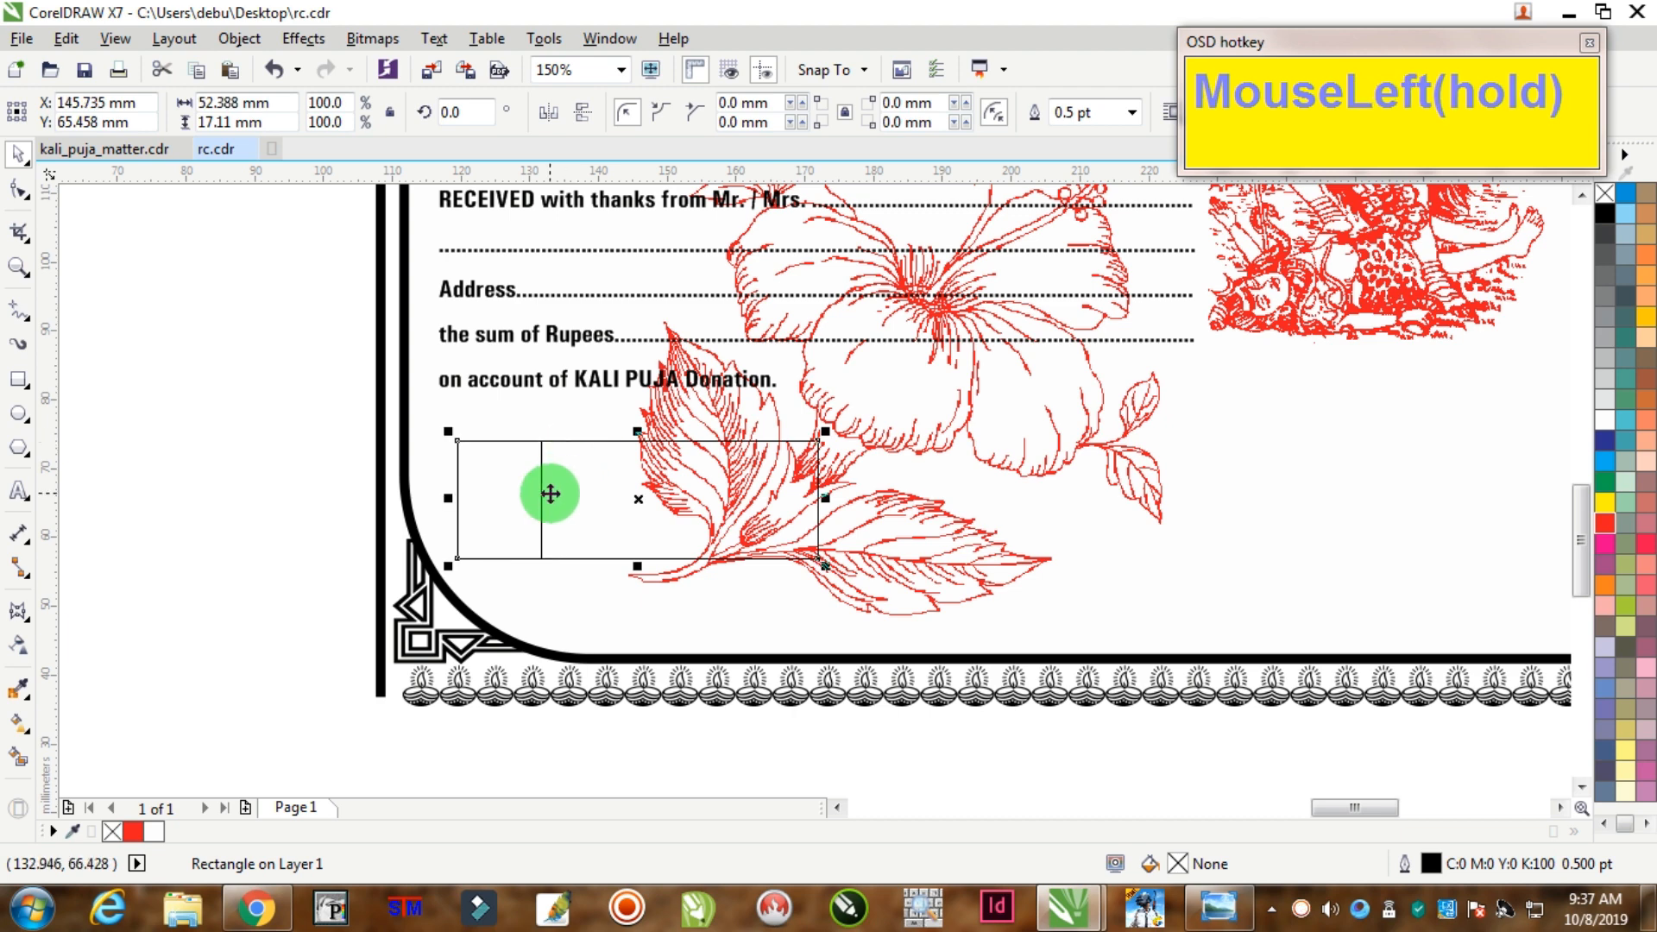
pyautogui.scroll(2, 393, 498)
pyautogui.moveTo(355, 505); pyautogui.dragTo(535, 510)
# Step: Give both boxes a 1.5 pt outline
pyautogui.moveTo(138, 318); pyautogui.dragTo(1230, 680)
pyautogui.press('F12')
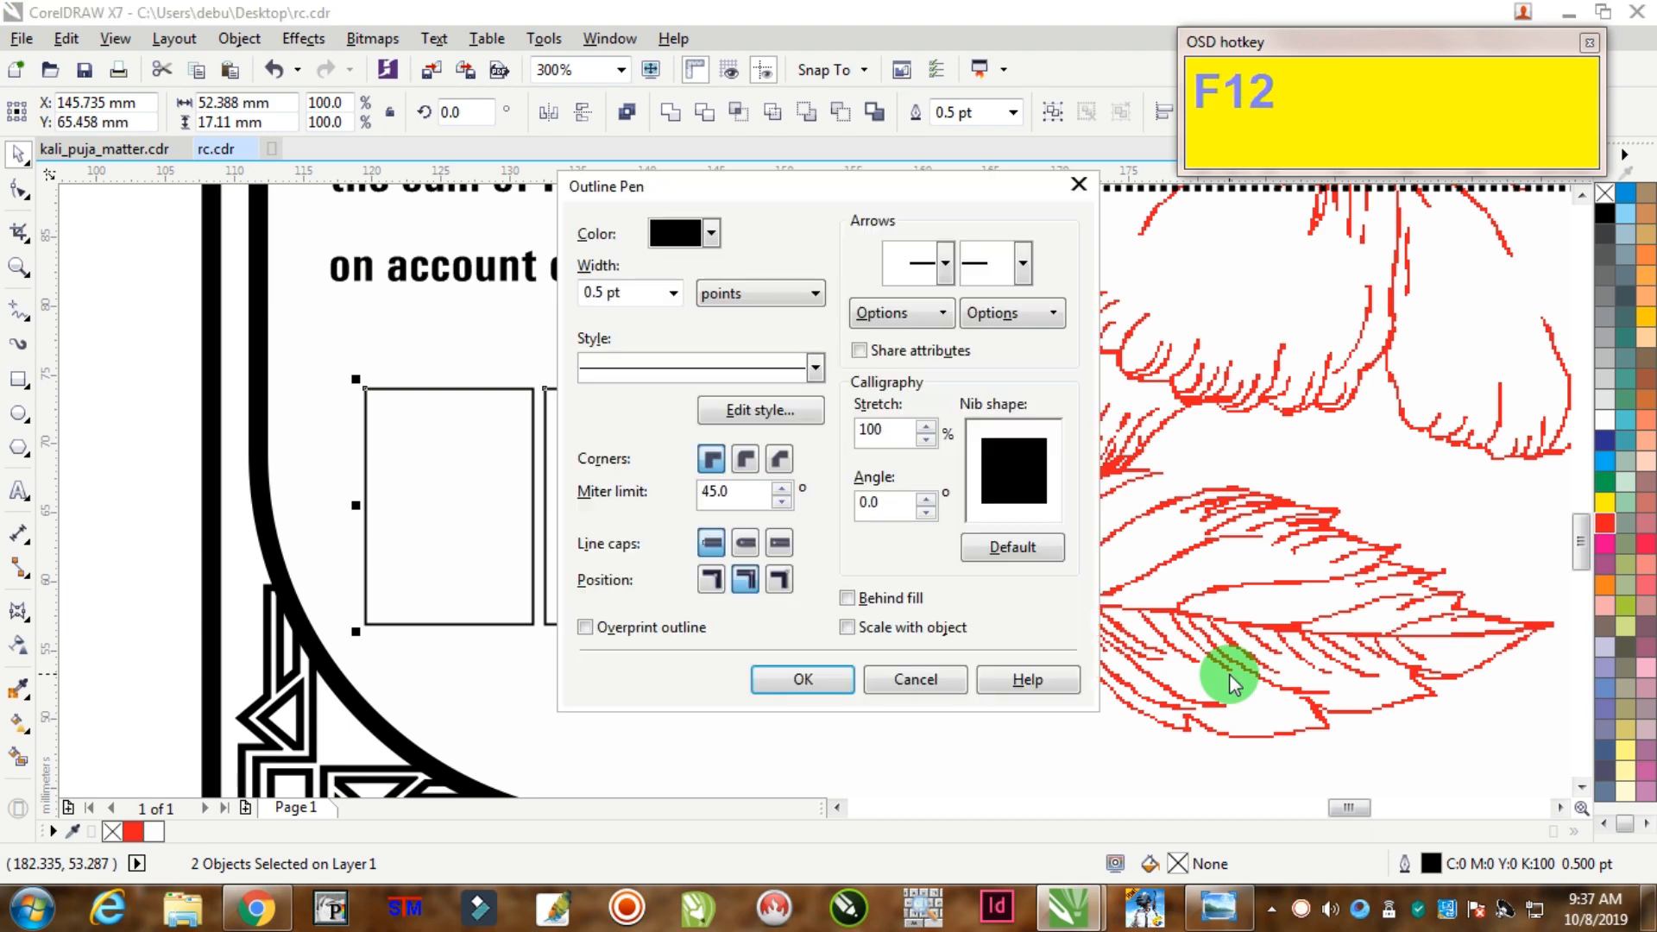
pyautogui.write('2')
pyautogui.press('Tab')
pyautogui.press('Return')
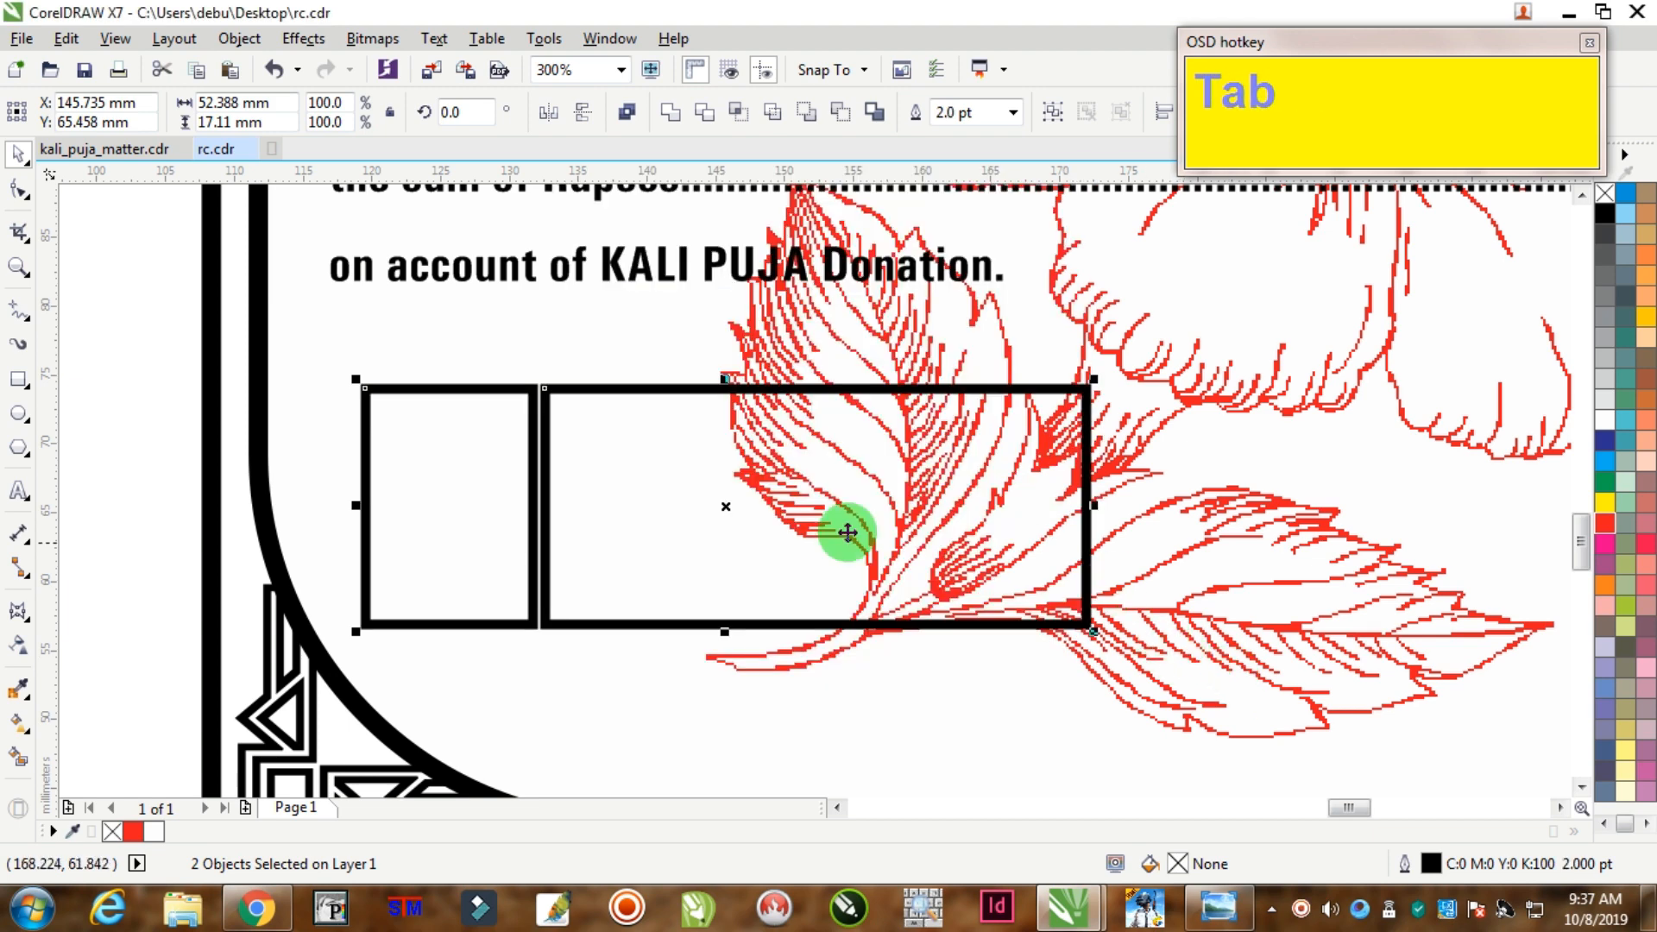
pyautogui.press('F12')
pyautogui.write('1.5')
pyautogui.press('Return')
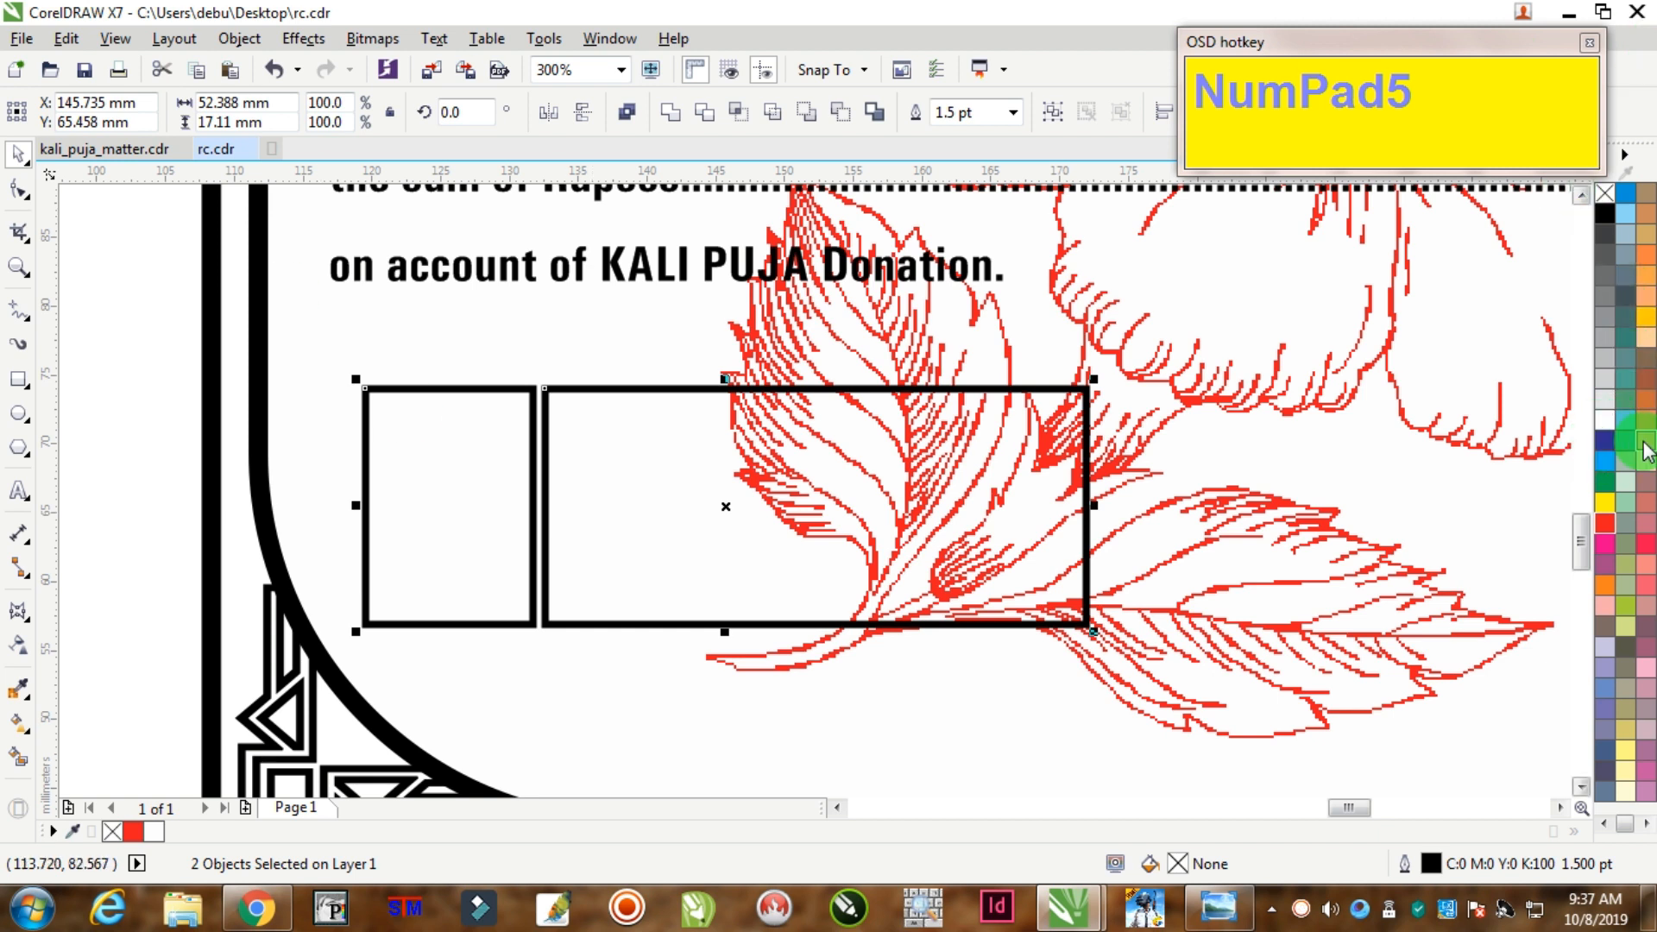
# Step: Fill the boxes white, add black offset shadow copies, and bring the white boxes in front
pyautogui.click(1606, 425)
pyautogui.moveTo(865, 455); pyautogui.dragTo(874, 470)
pyautogui.rightClick(874, 470)
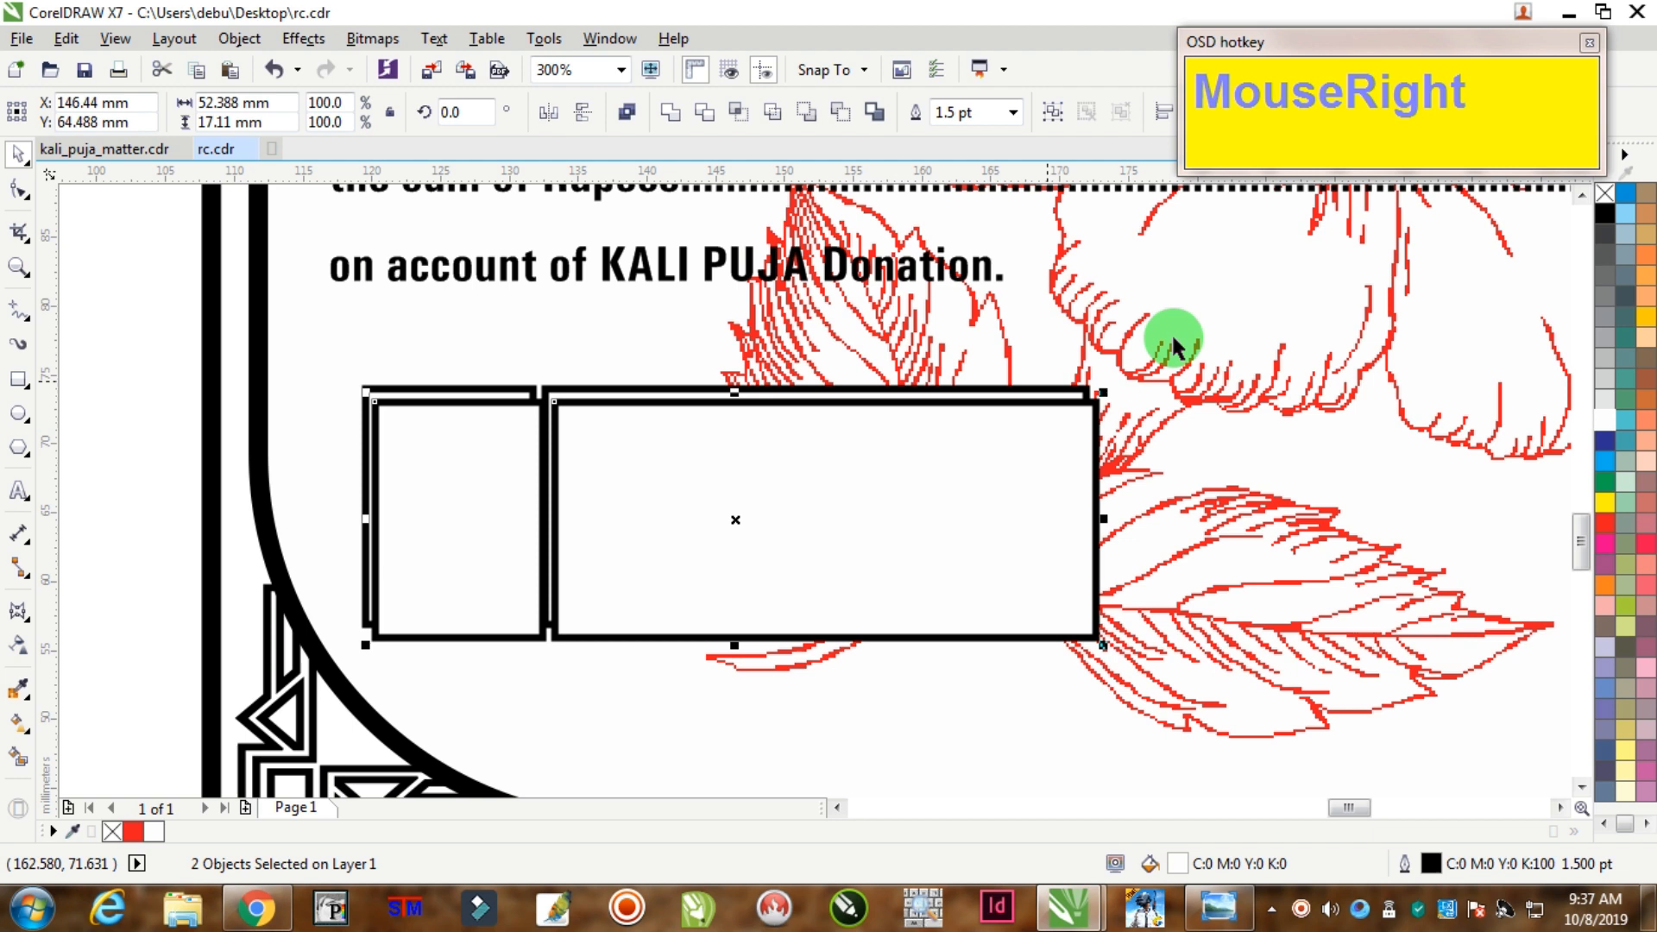
pyautogui.click(1604, 212)
pyautogui.click(257, 295)
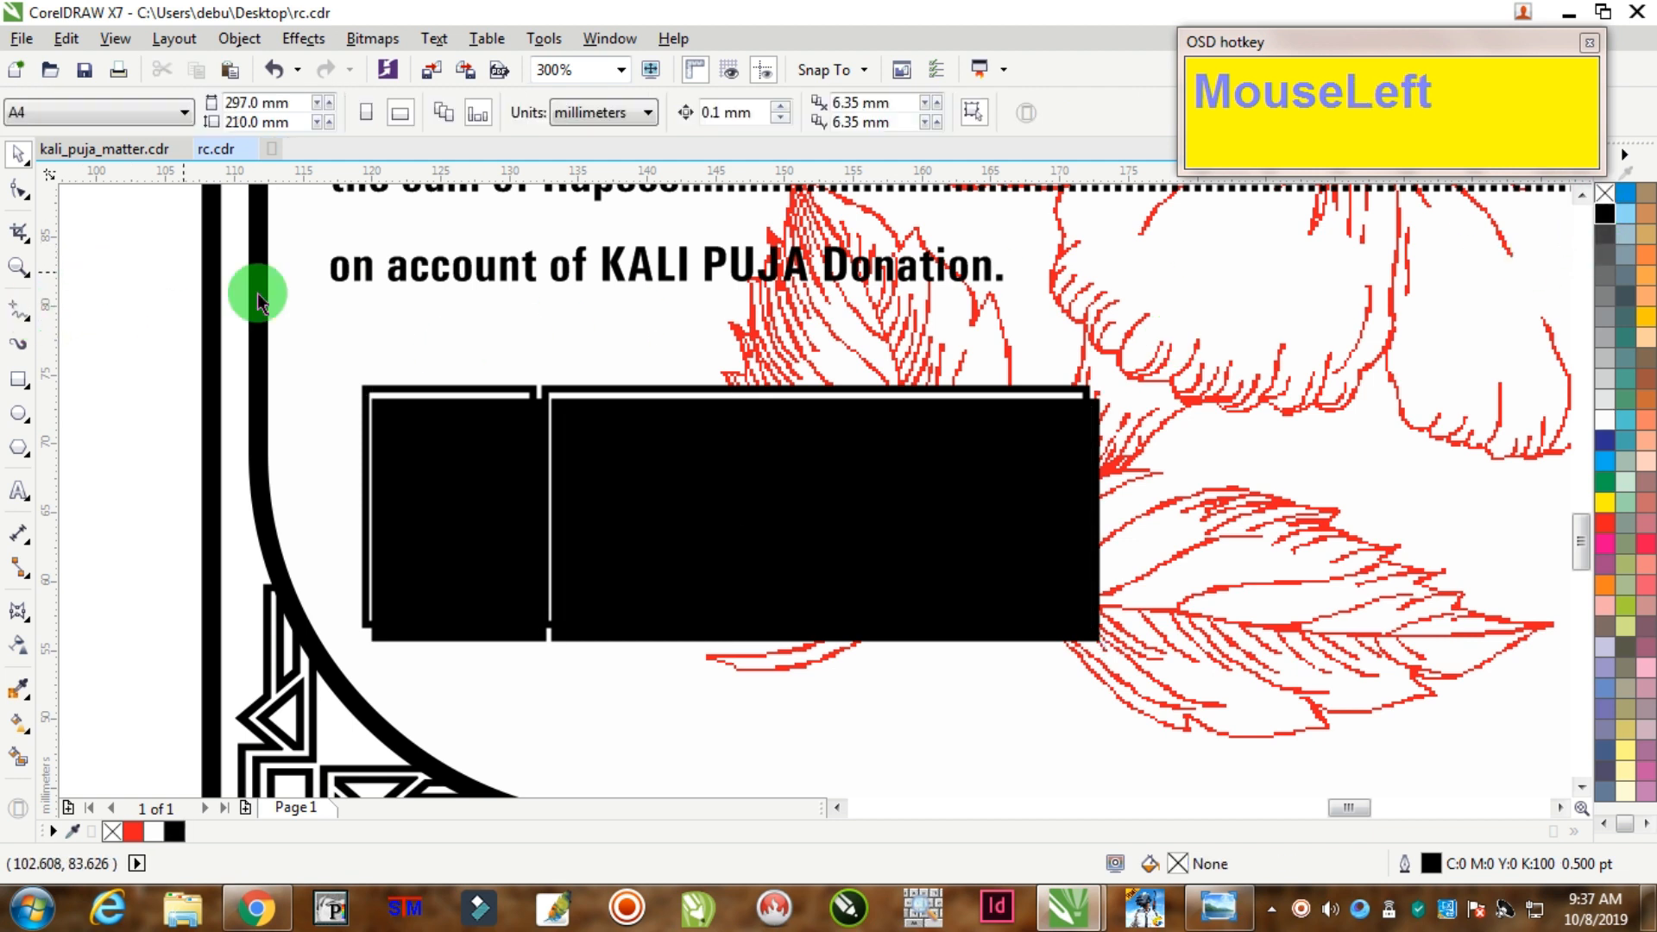
pyautogui.click(438, 398)
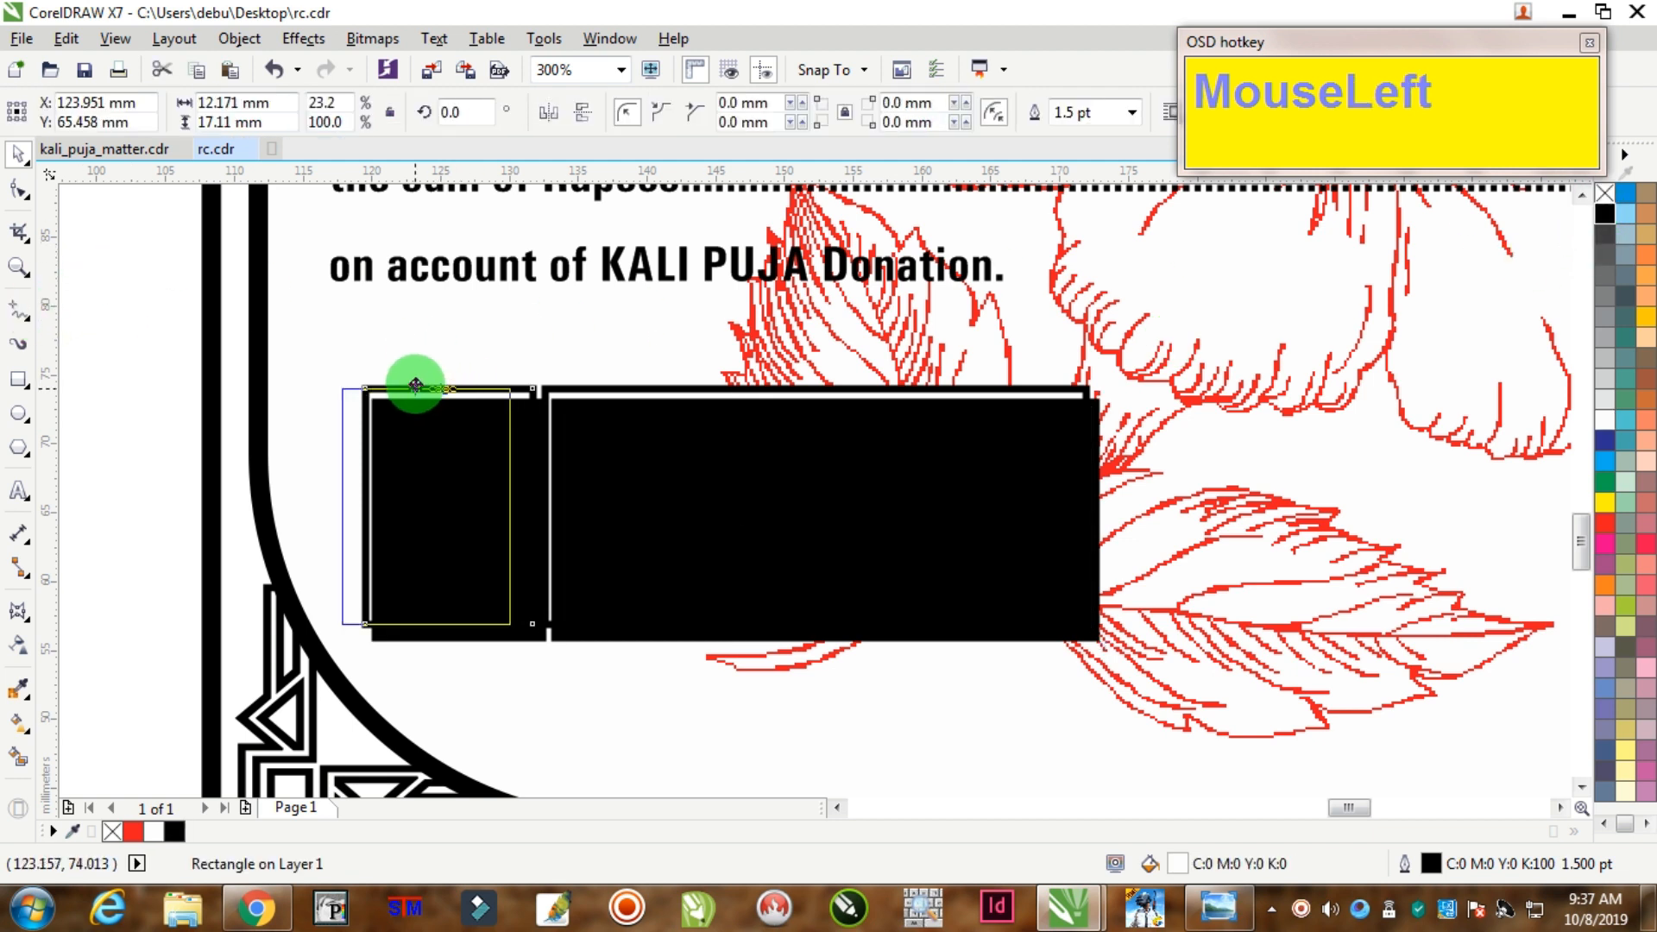
pyautogui.keyDown('shift'); pyautogui.click(580, 397); pyautogui.keyUp('shift')
pyautogui.press('Home')
pyautogui.scroll(-1, 585, 417)
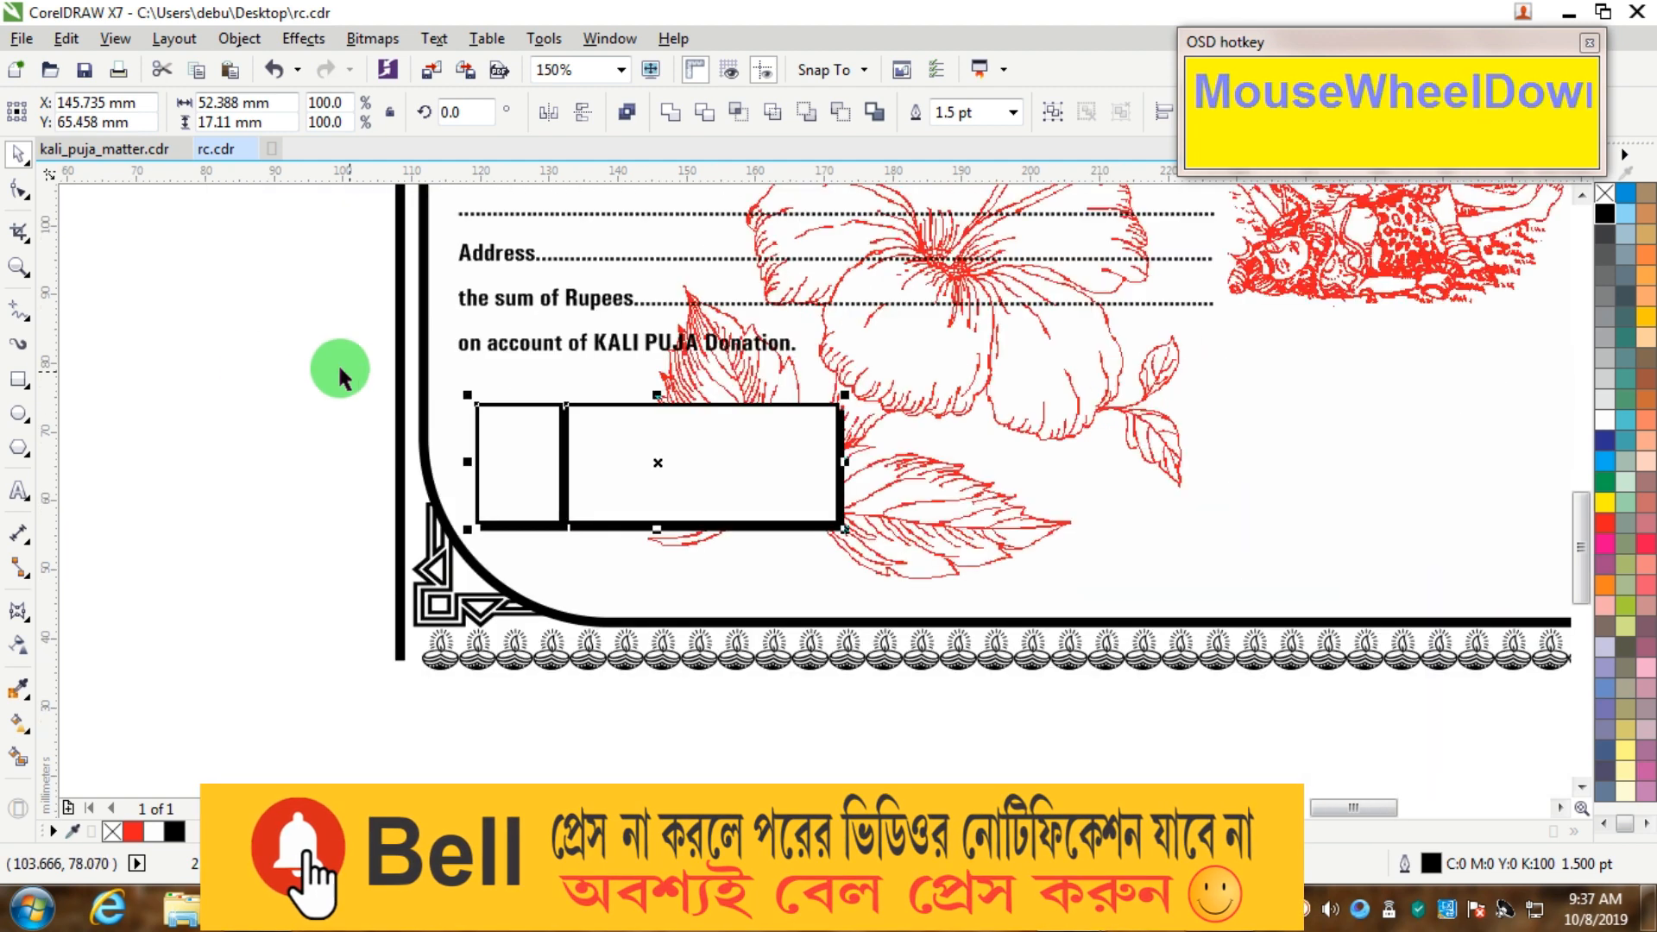
# Step: Group the two white boxes and their black shadows into one object
pyautogui.moveTo(1070, 656); pyautogui.dragTo(533, 358)
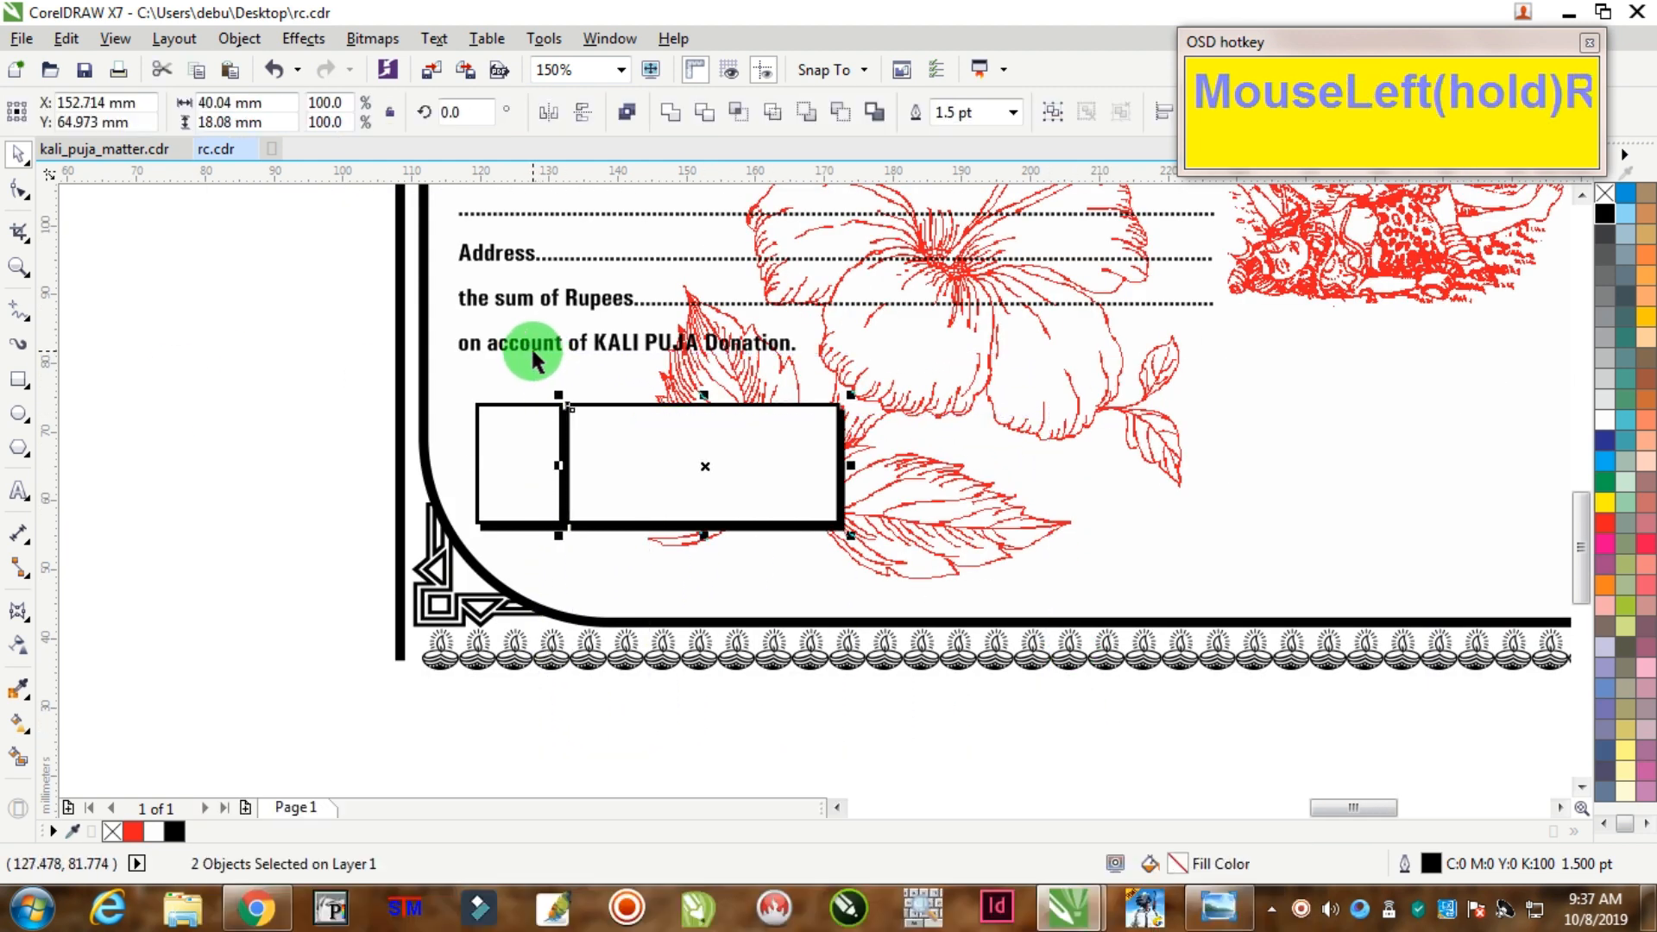
pyautogui.press('Right')
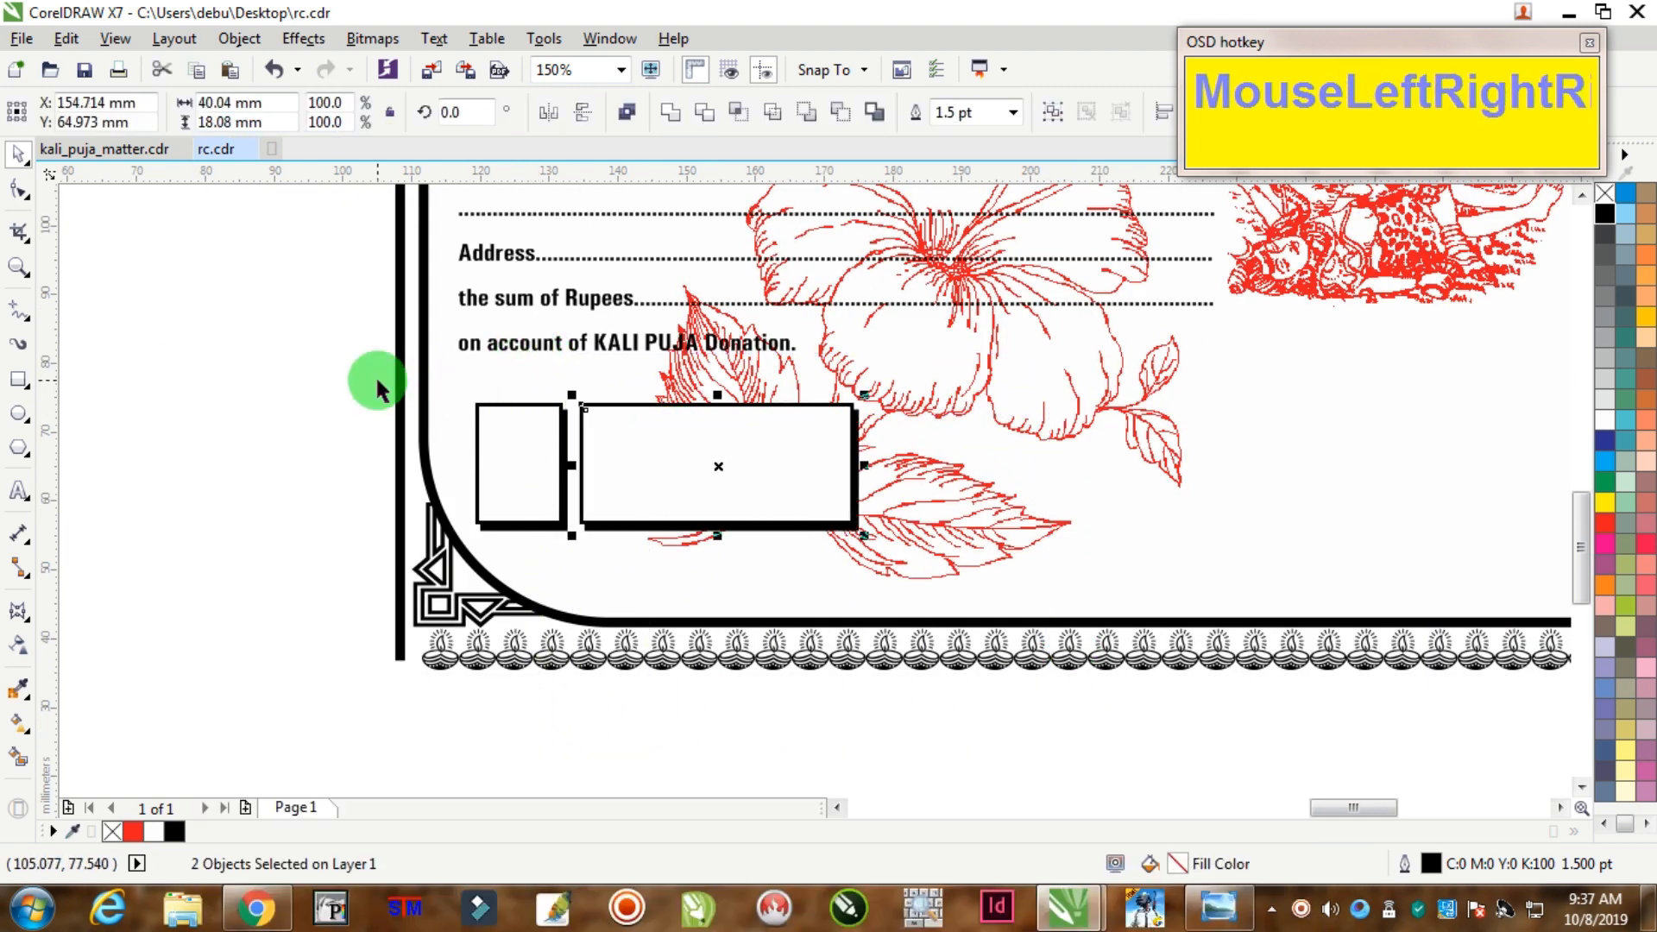
pyautogui.moveTo(374, 374); pyautogui.dragTo(1023, 596)
pyautogui.rightClick(701, 460)
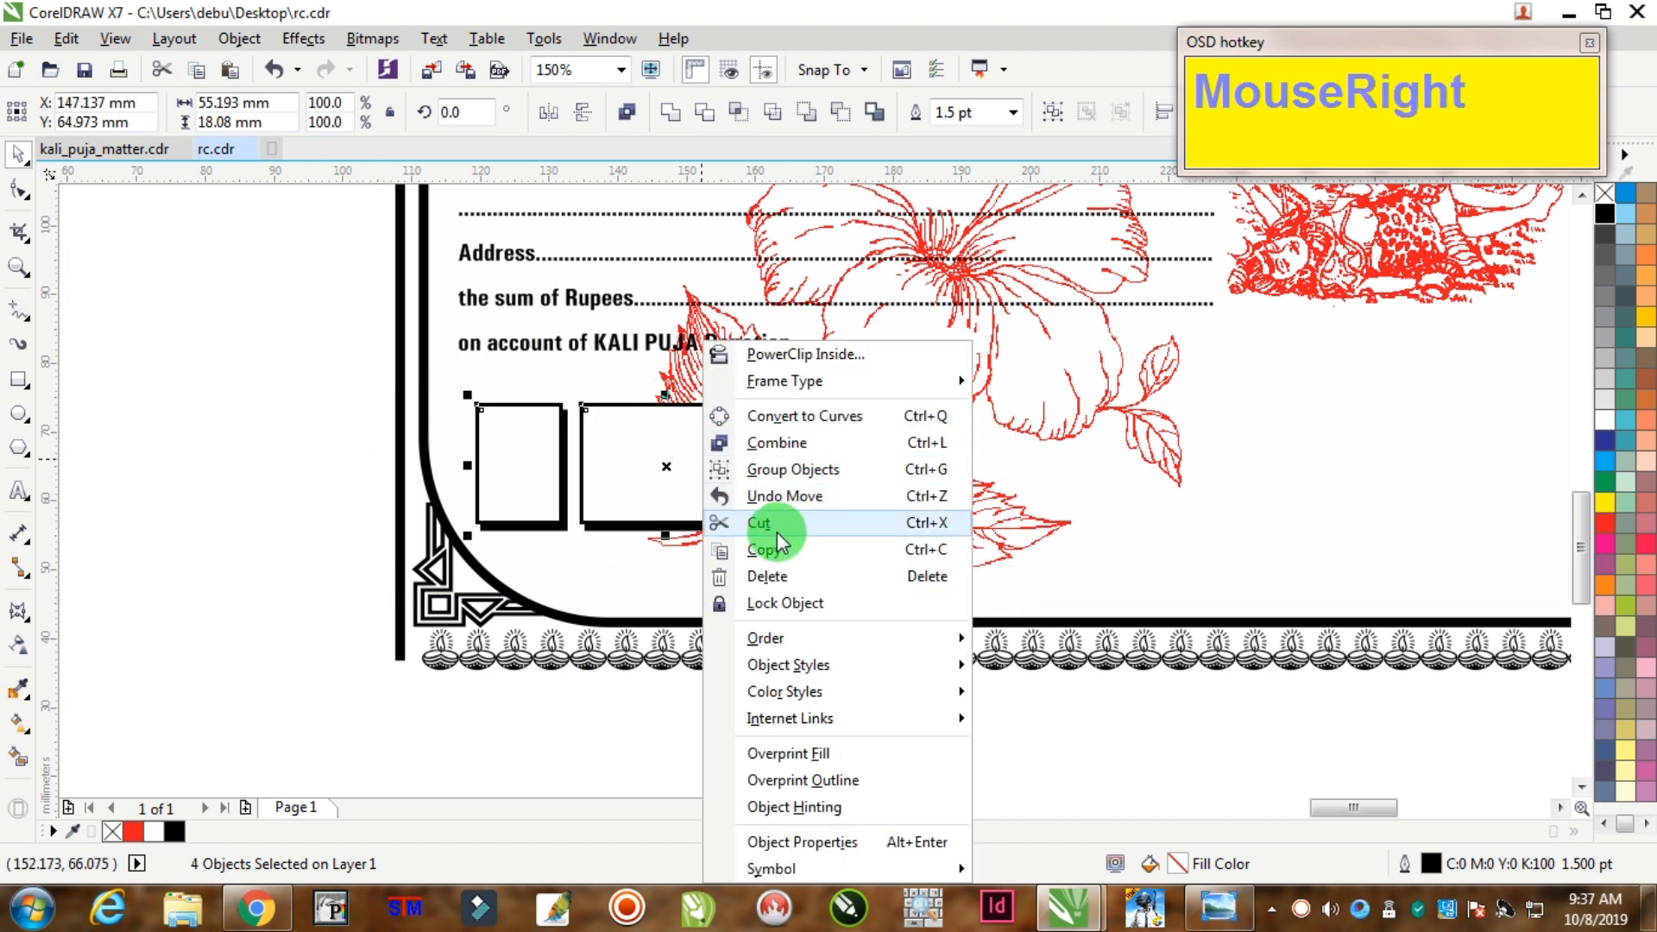
pyautogui.click(340, 470)
pyautogui.moveTo(302, 373); pyautogui.dragTo(969, 592)
pyautogui.hotkey('ctrl', 'g')
pyautogui.scroll(2, 695, 470)
pyautogui.moveTo(696, 470); pyautogui.dragTo(688, 464)
pyautogui.scroll(-5, 678, 459)
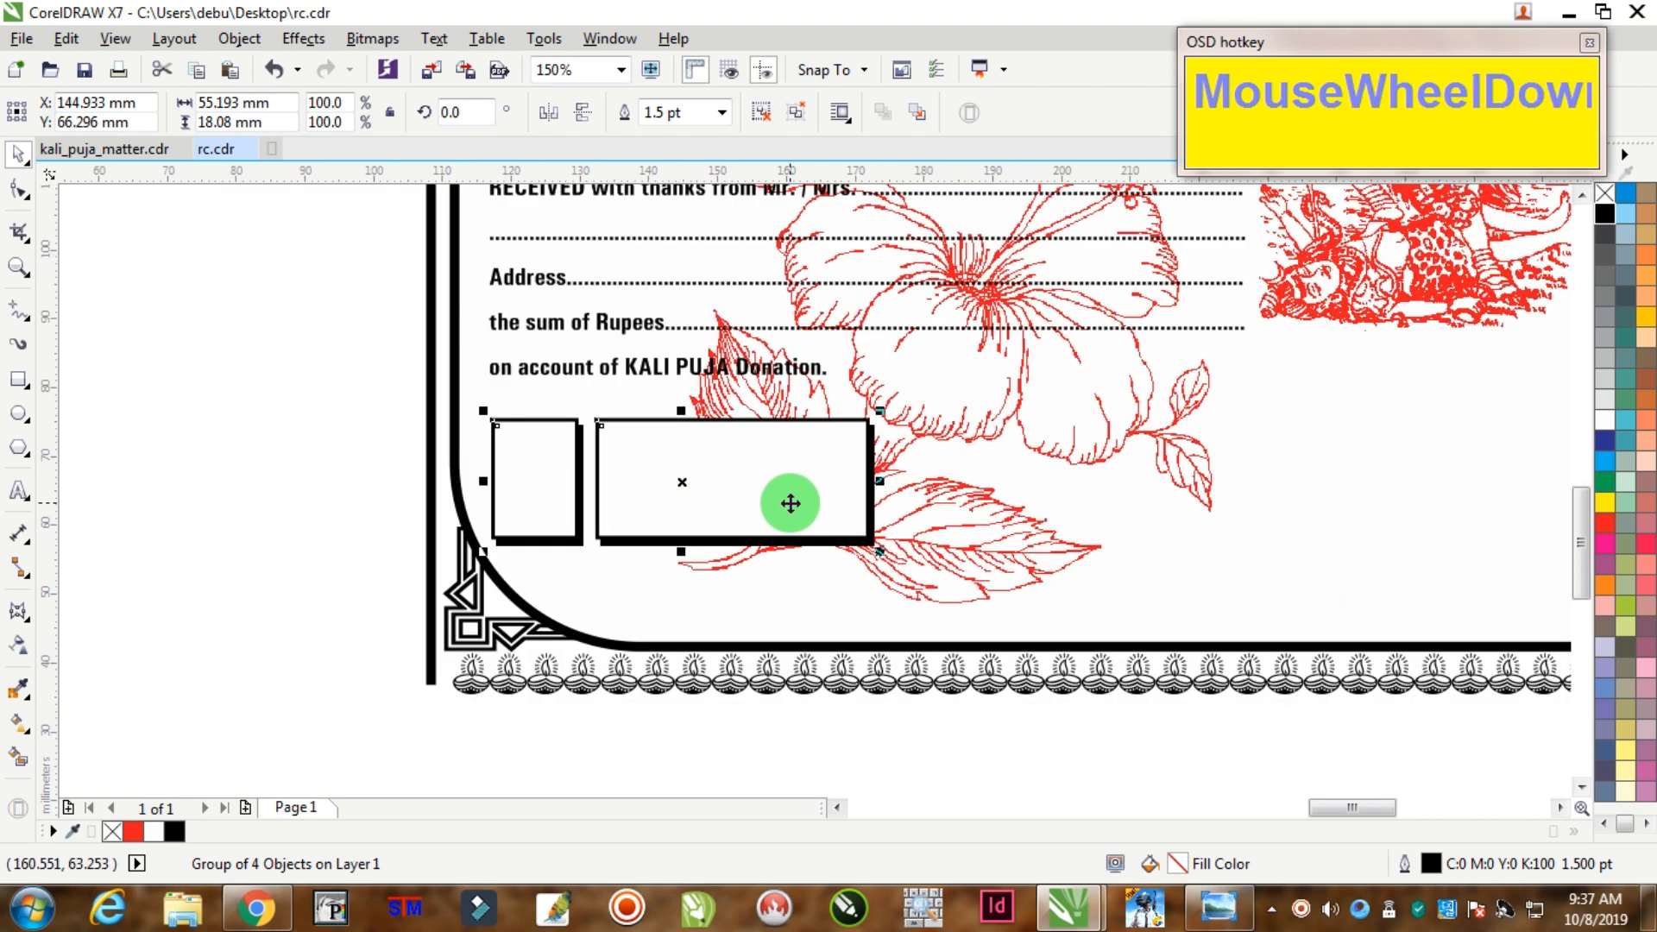
# Step: Centre the ₹ symbol in front inside the small box, stretched to about 7 × 11.6 mm
pyautogui.moveTo(1210, 688); pyautogui.dragTo(742, 506)
pyautogui.scroll(3, 742, 505)
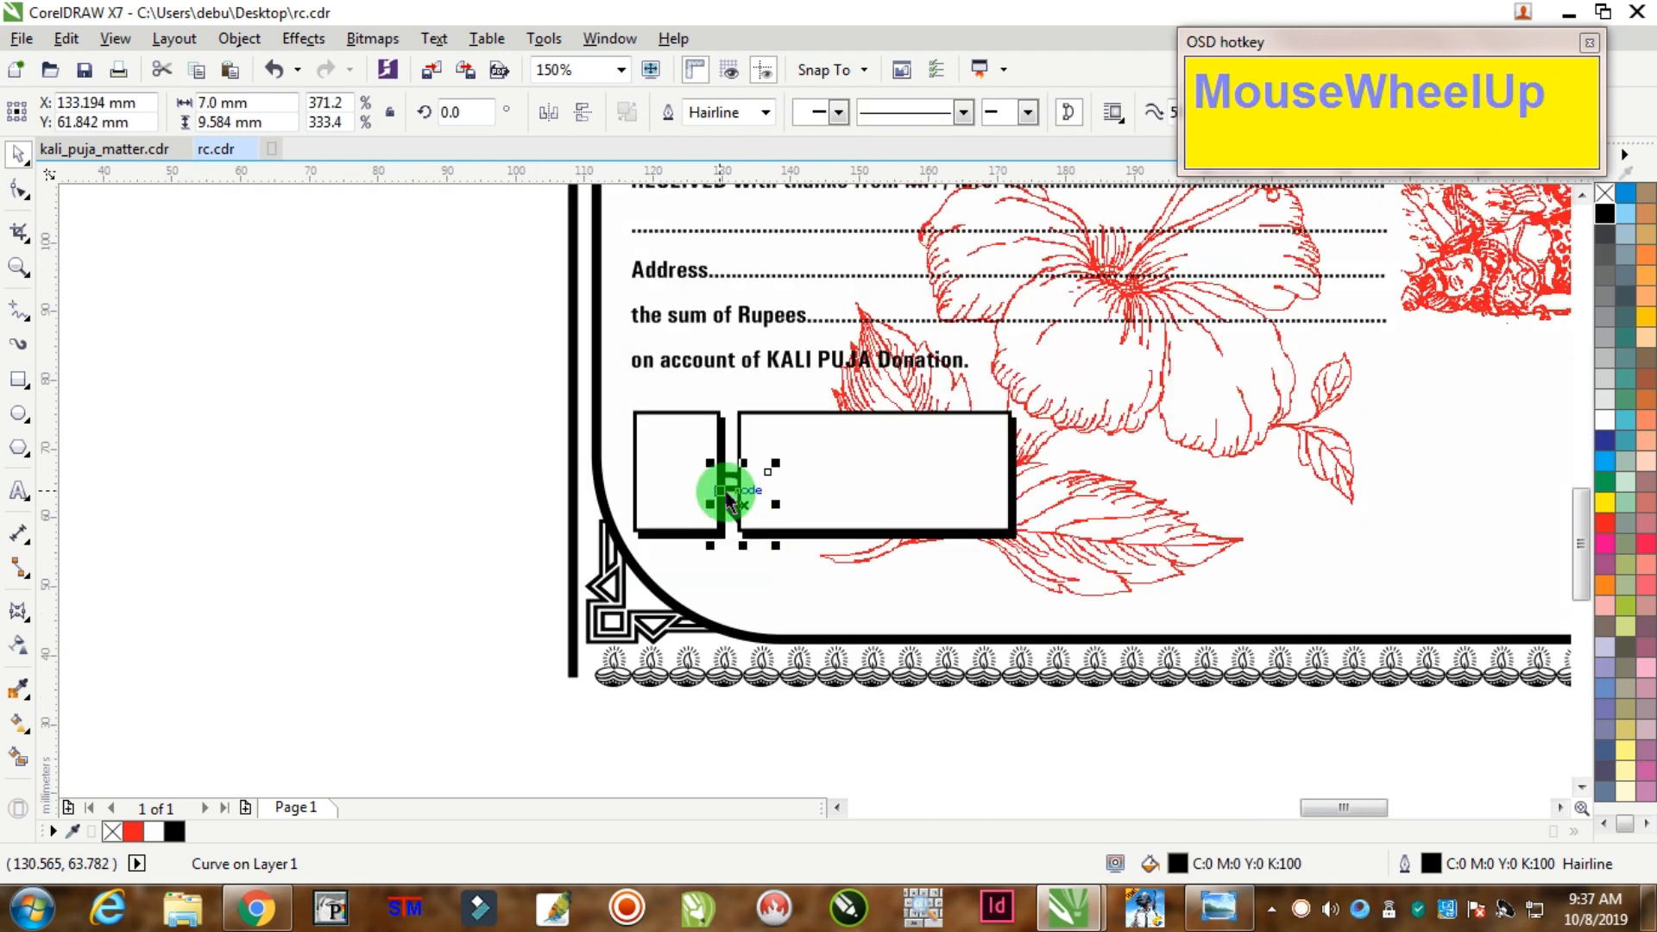
pyautogui.press('Home')
pyautogui.moveTo(759, 490); pyautogui.dragTo(696, 462)
pyautogui.scroll(2, 697, 461)
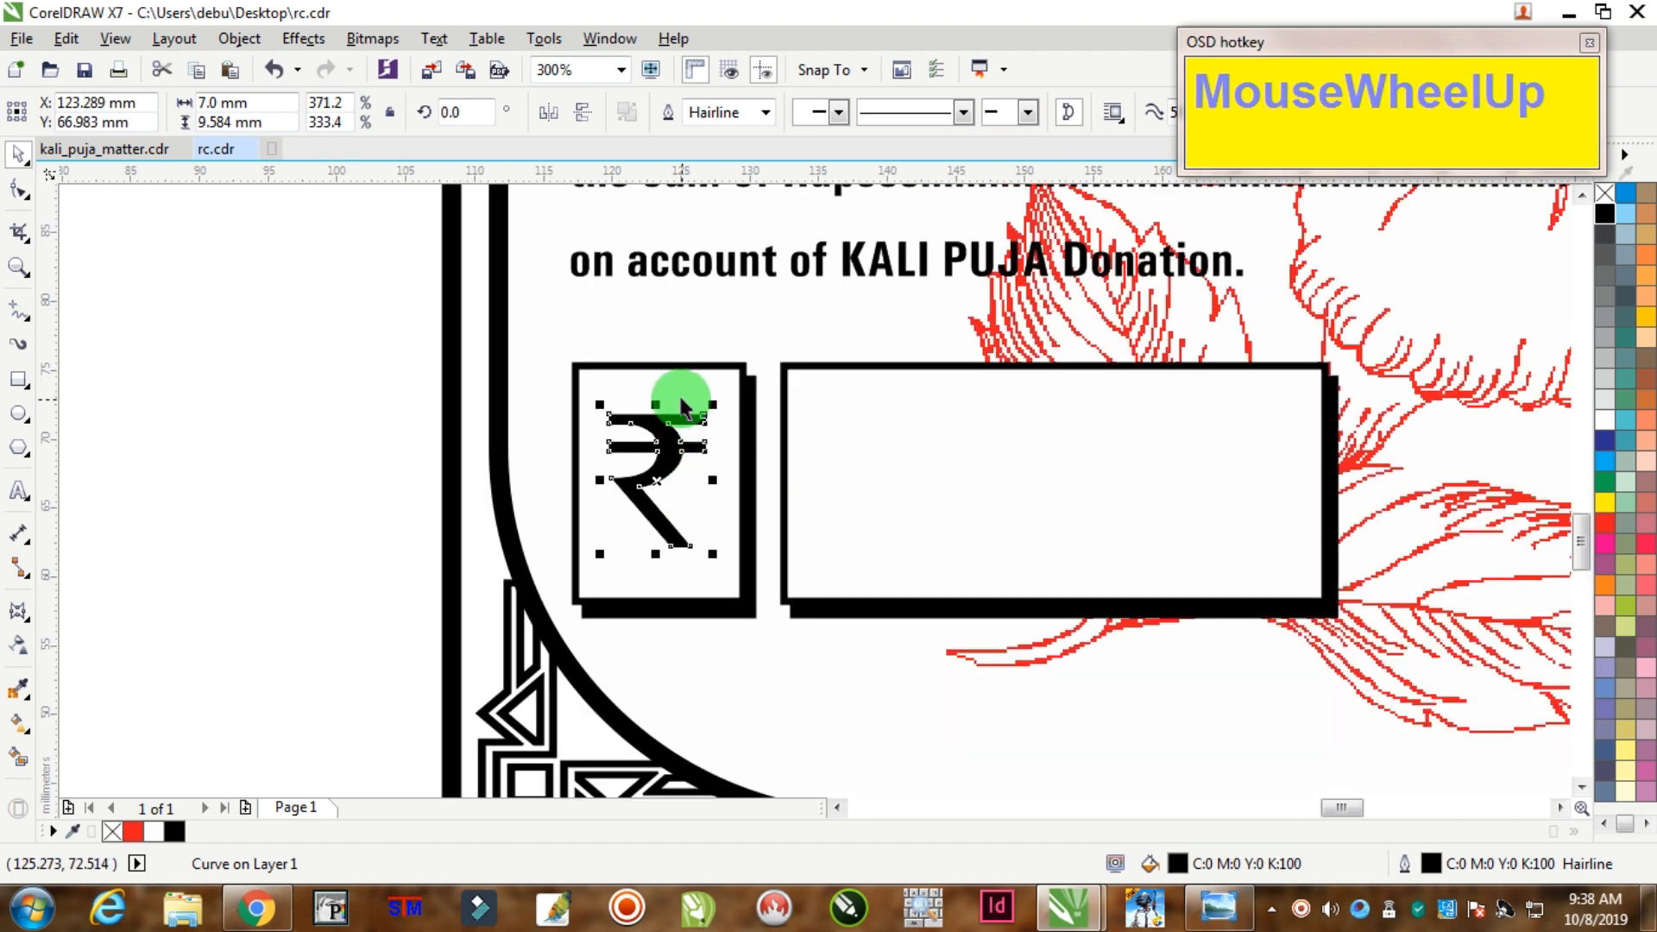
pyautogui.moveTo(656, 407); pyautogui.dragTo(669, 393)
pyautogui.click(129, 333)
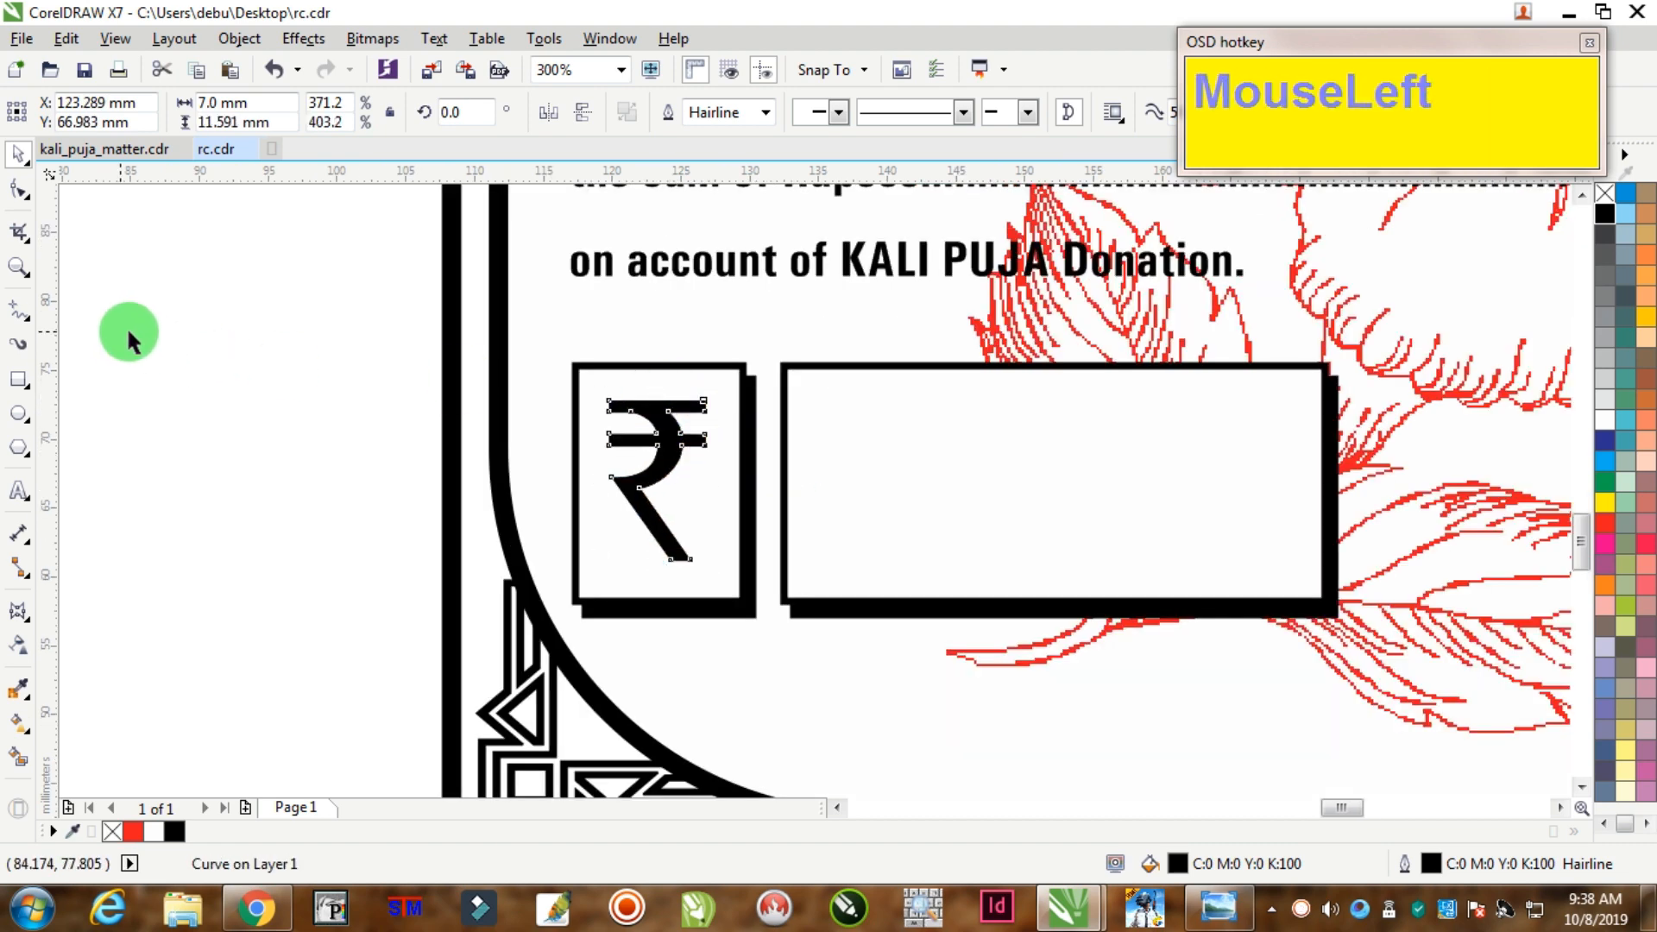
pyautogui.scroll(-4, 659, 490)
pyautogui.moveTo(371, 400); pyautogui.dragTo(722, 510)
pyautogui.click(725, 613)
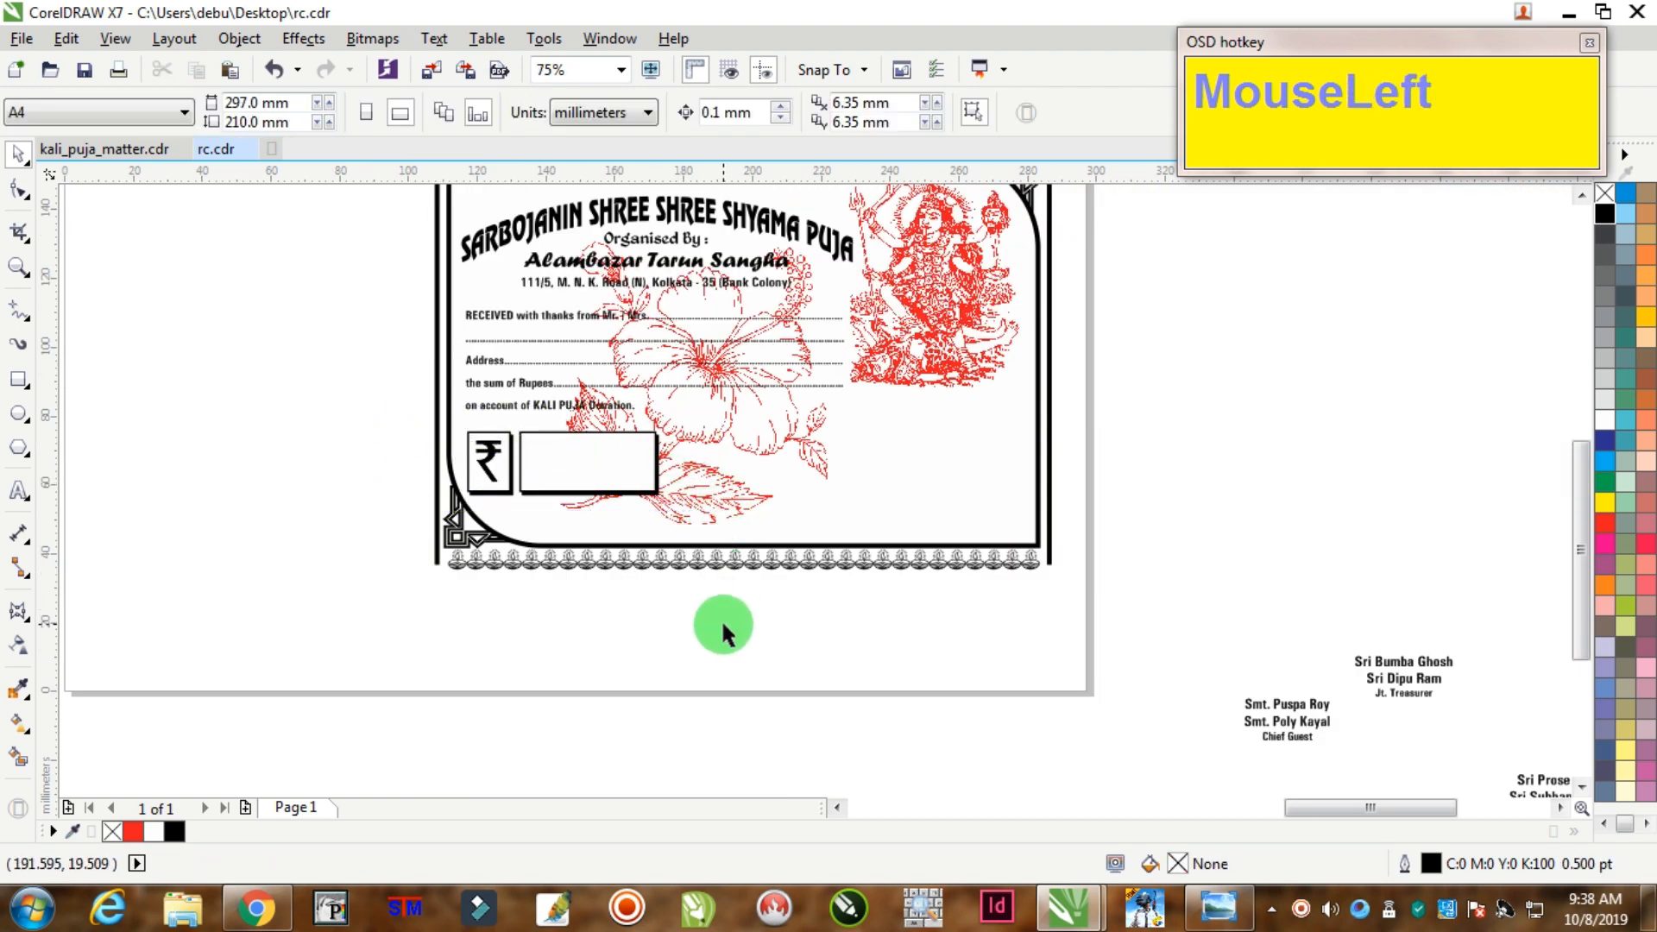
# Step: Nudge the box pair slightly up-left and make it a little shorter
pyautogui.moveTo(340, 411); pyautogui.dragTo(759, 537)
pyautogui.scroll(2, 595, 456)
pyautogui.moveTo(605, 475); pyautogui.dragTo(599, 469)
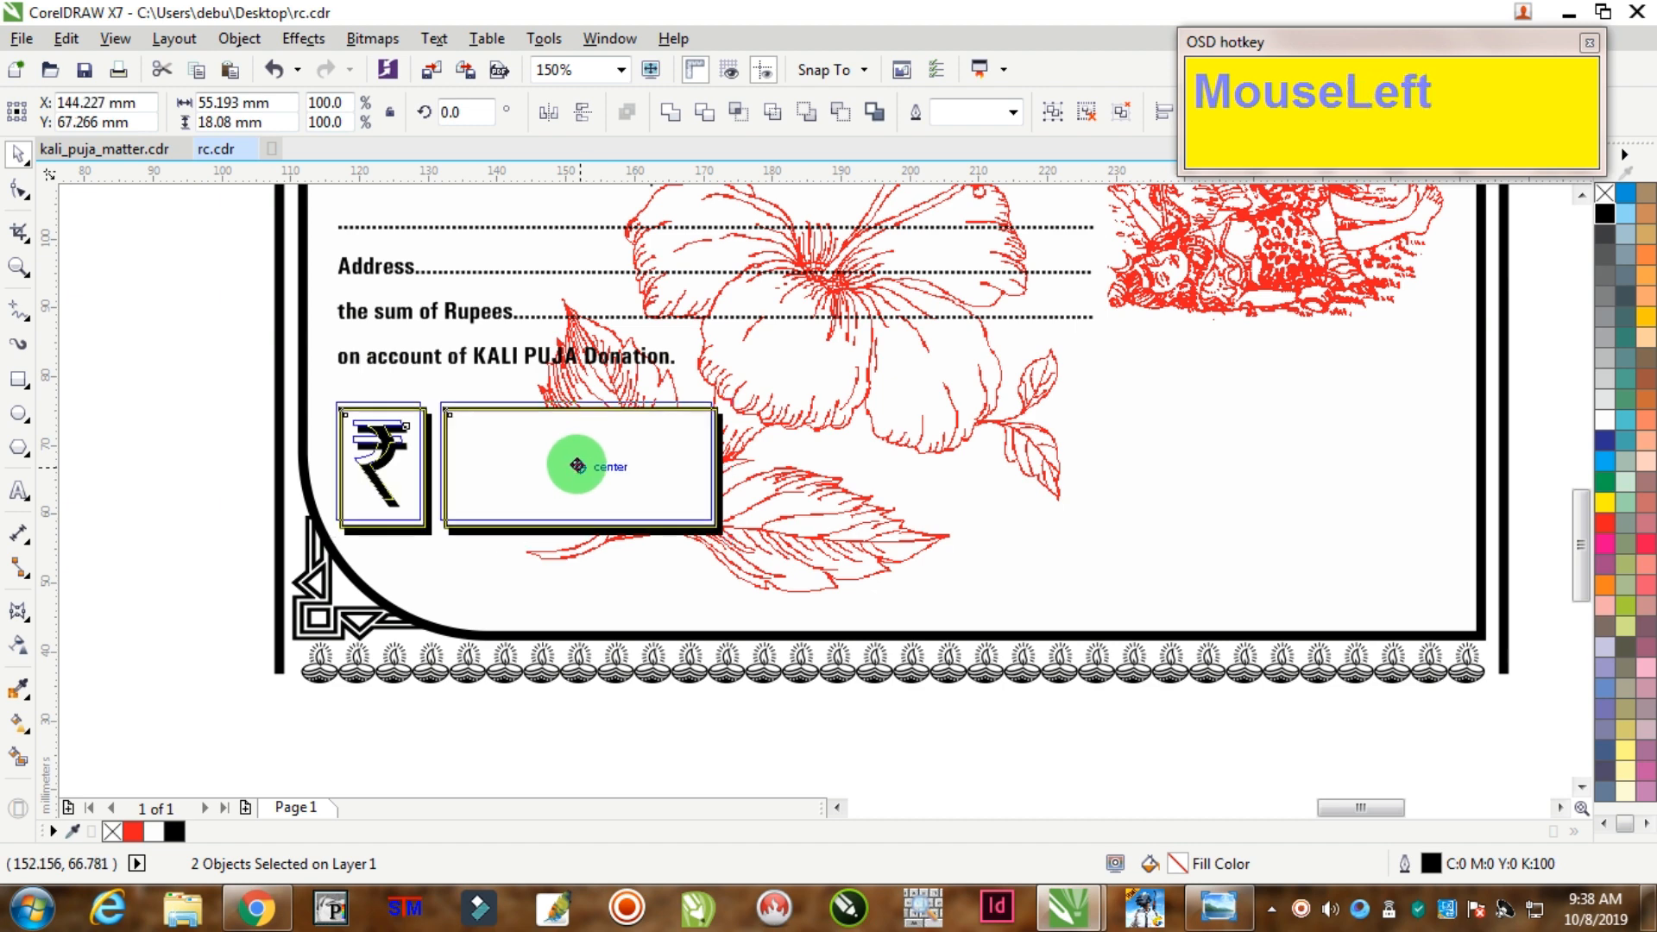
pyautogui.moveTo(528, 534); pyautogui.dragTo(544, 524)
pyautogui.scroll(-4, 629, 529)
# Step: Move the Collector label to the lower left and the Chief Guest names onto the receipt
pyautogui.scroll(2, 951, 638)
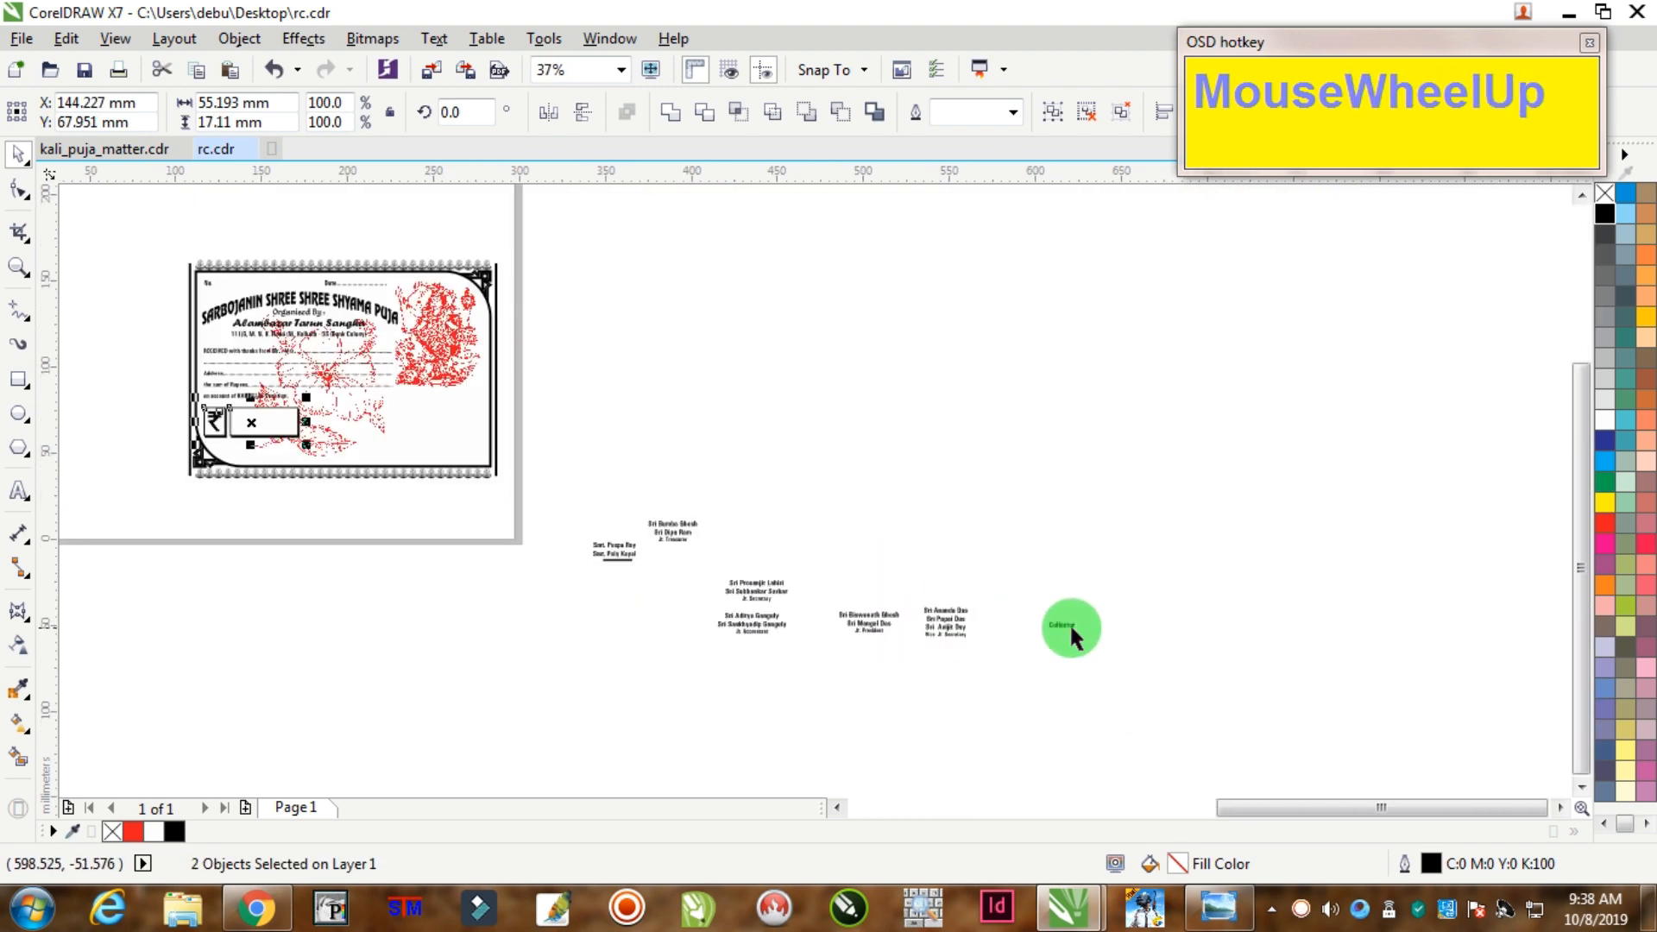
pyautogui.moveTo(785, 587); pyautogui.dragTo(267, 470)
pyautogui.scroll(3, 241, 460)
pyautogui.scroll(-3, 452, 474)
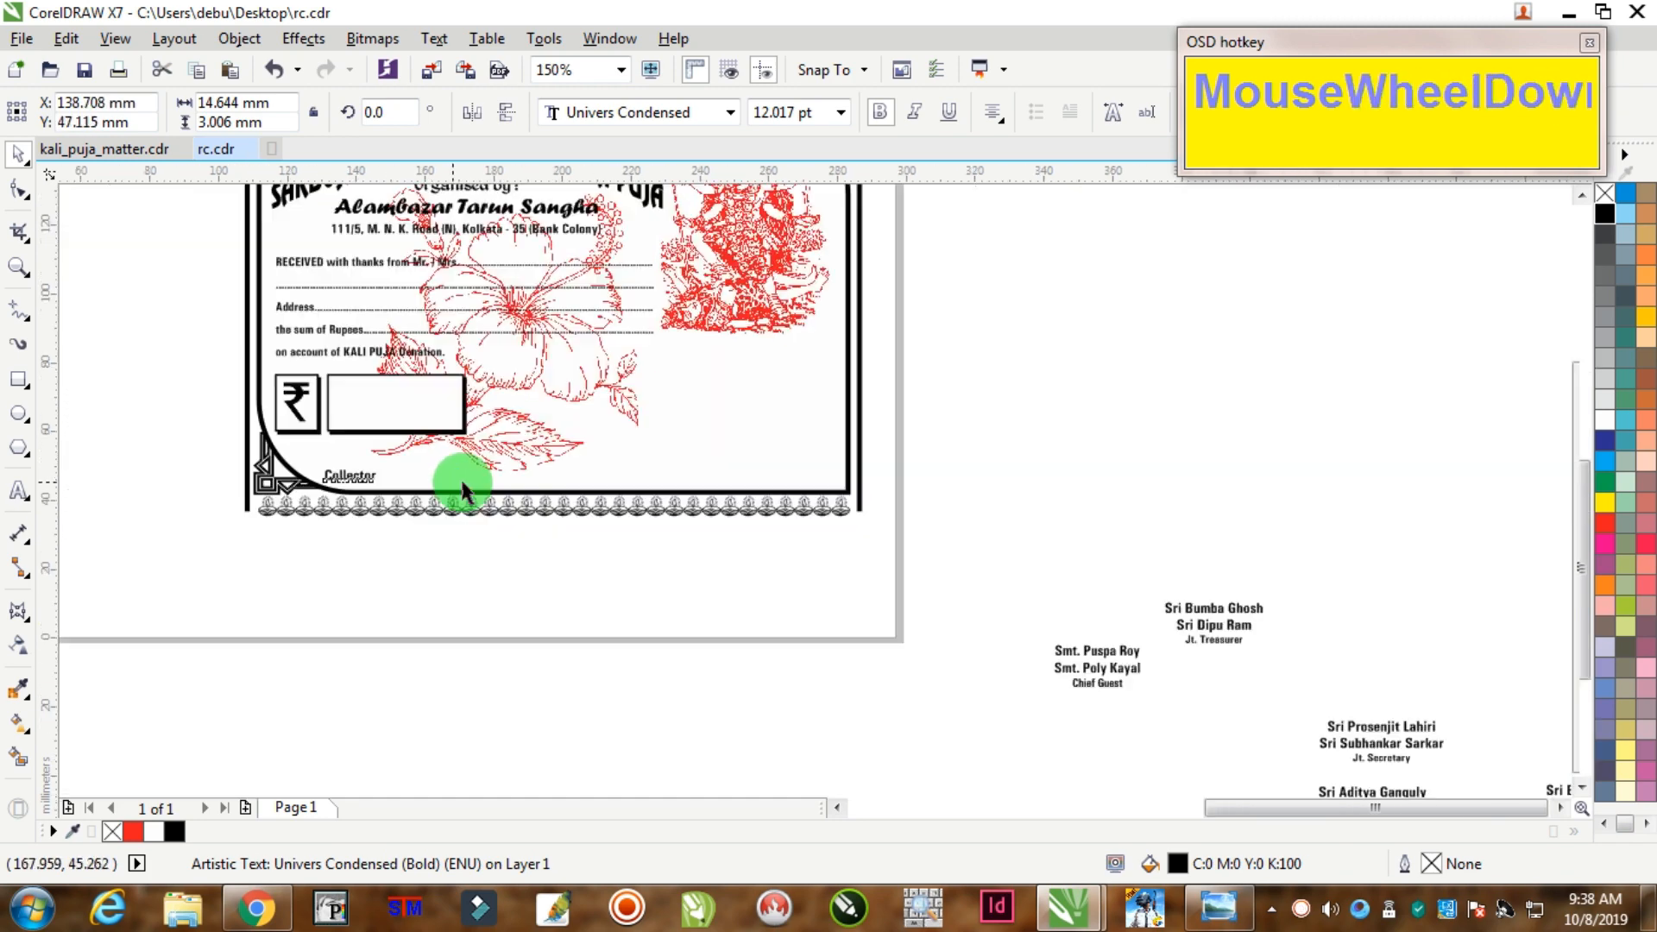
pyautogui.scroll(2, 714, 544)
pyautogui.moveTo(857, 616); pyautogui.dragTo(307, 327)
# Step: Drag the Vice Jt. Secretary, Jt. President, Jt. Treasurer, Jt. Secretary and Jt. Accountant name blocks onto the receipt
pyautogui.moveTo(999, 580); pyautogui.dragTo(984, 535)
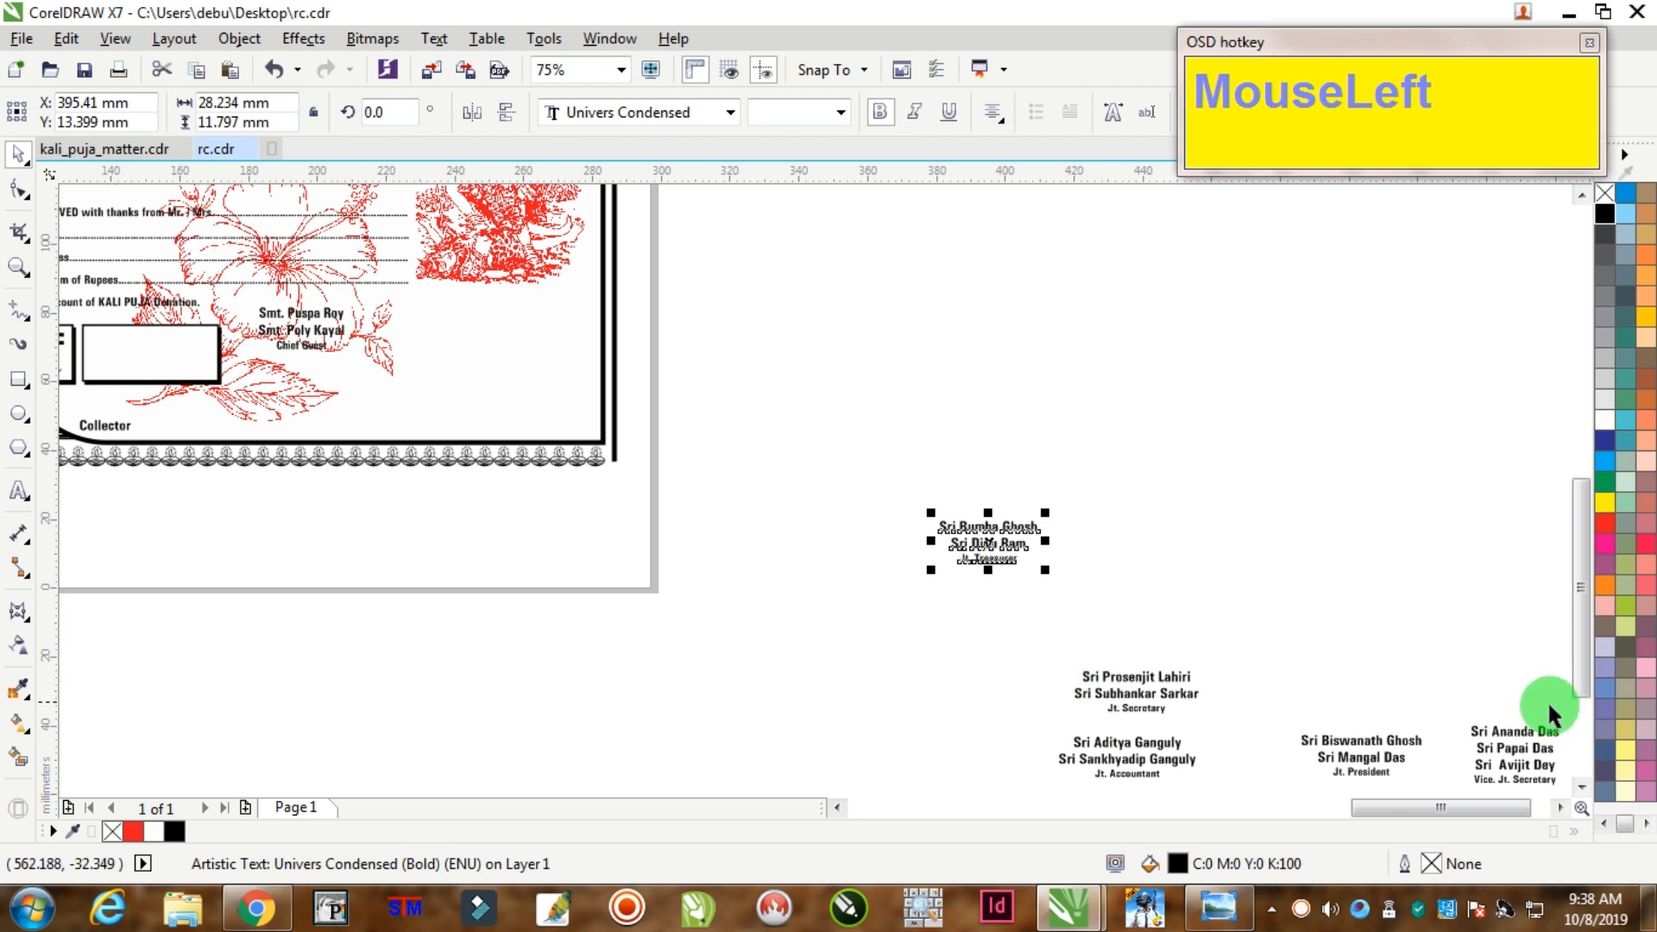
pyautogui.moveTo(1498, 739); pyautogui.dragTo(284, 372)
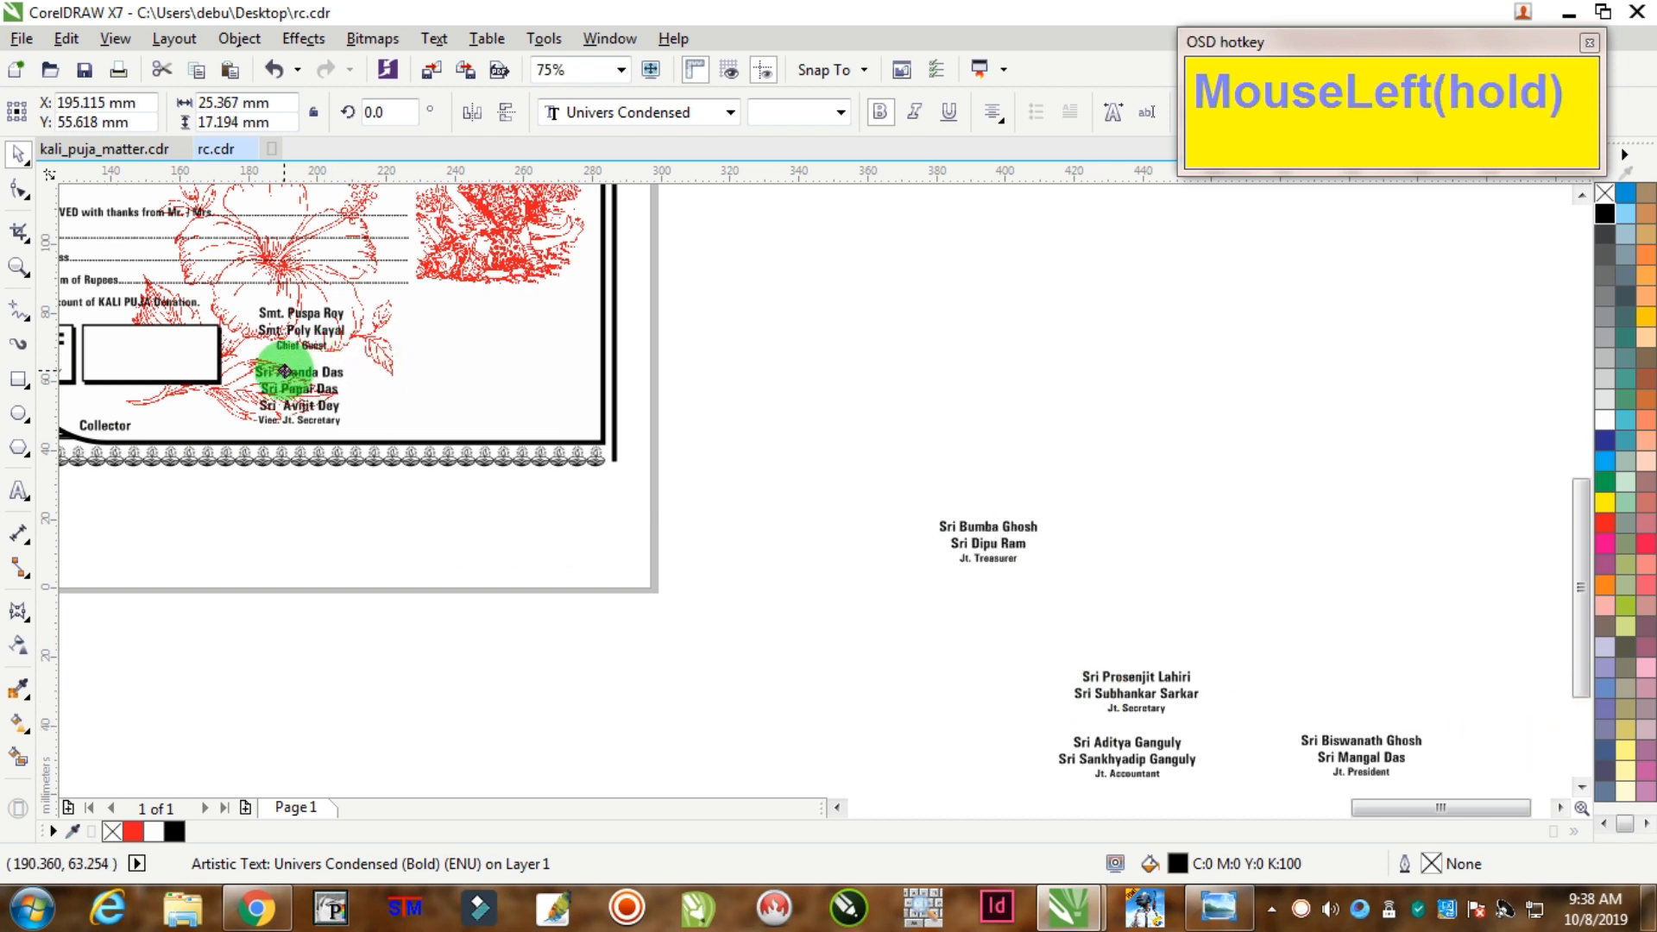
pyautogui.click(810, 360)
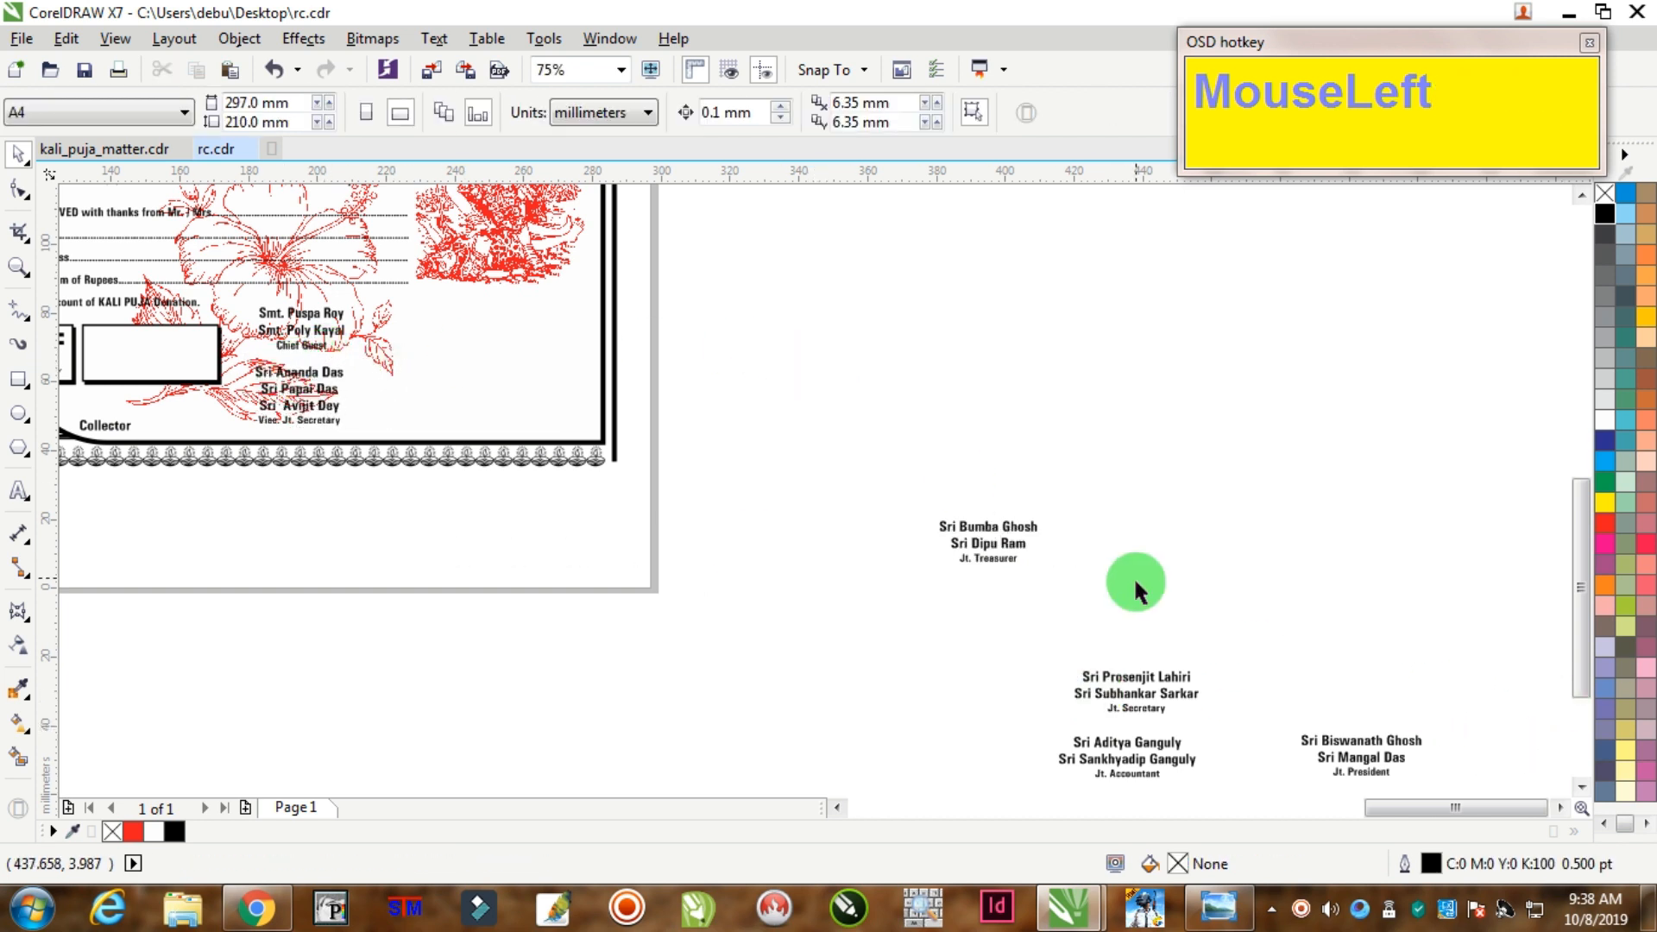
pyautogui.moveTo(1359, 759); pyautogui.dragTo(434, 316)
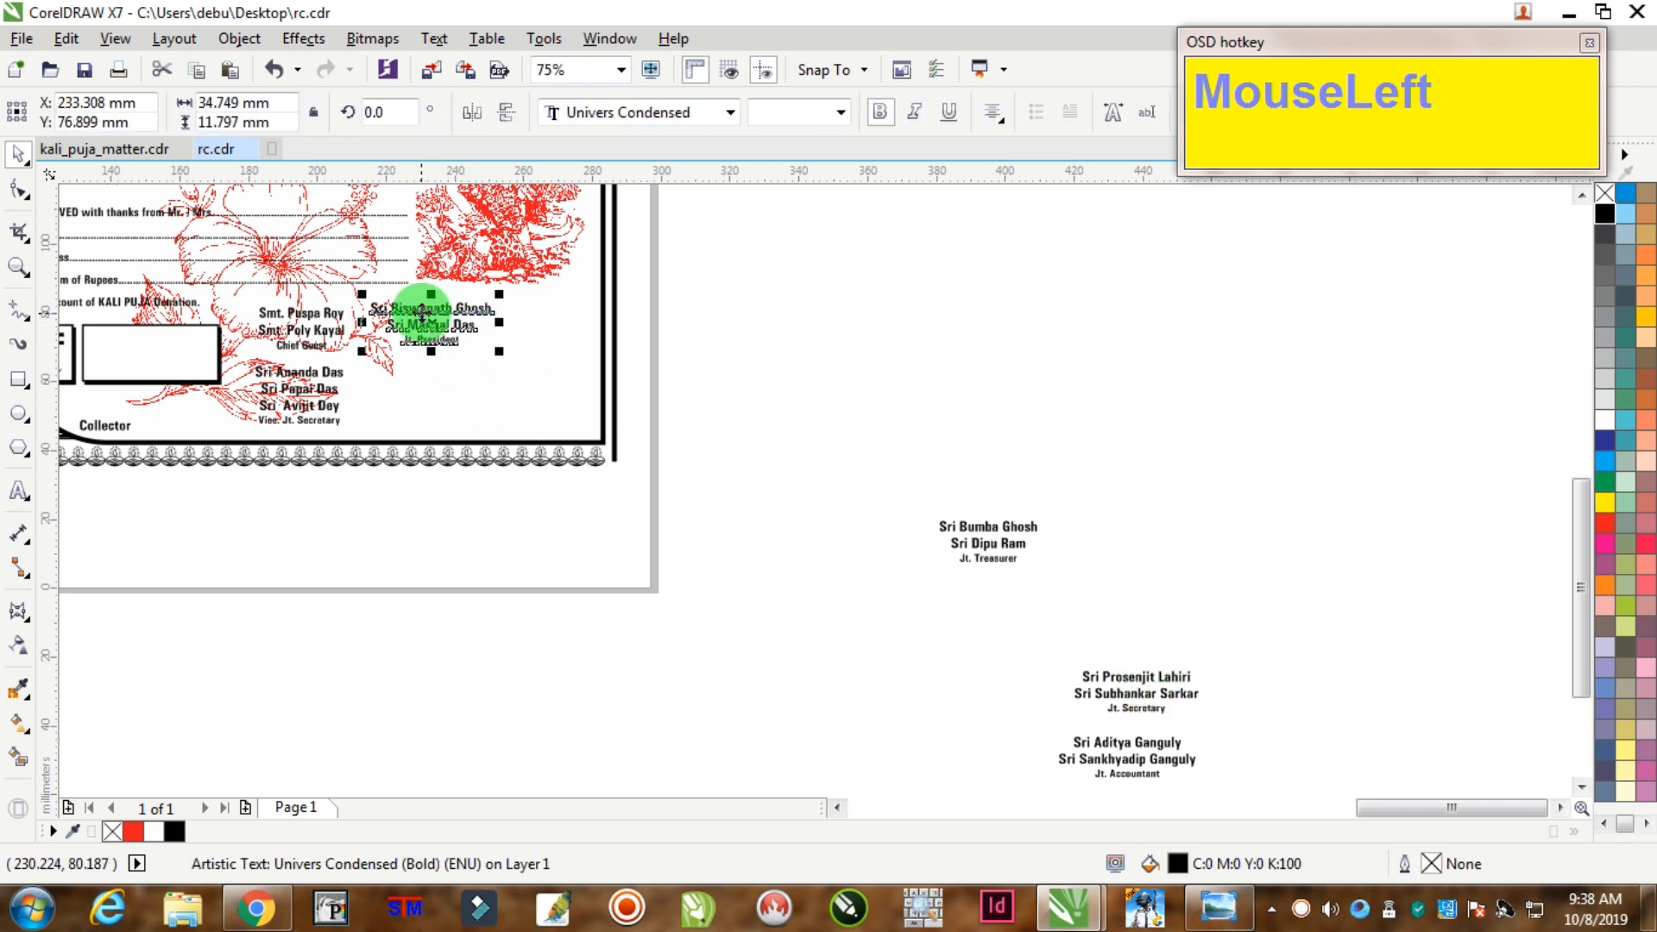
pyautogui.moveTo(975, 539); pyautogui.dragTo(402, 380)
pyautogui.moveTo(1150, 676); pyautogui.dragTo(570, 306)
pyautogui.click(1072, 743)
pyautogui.moveTo(1122, 746); pyautogui.dragTo(541, 370)
pyautogui.scroll(-1, 322, 351)
pyautogui.scroll(3, 319, 358)
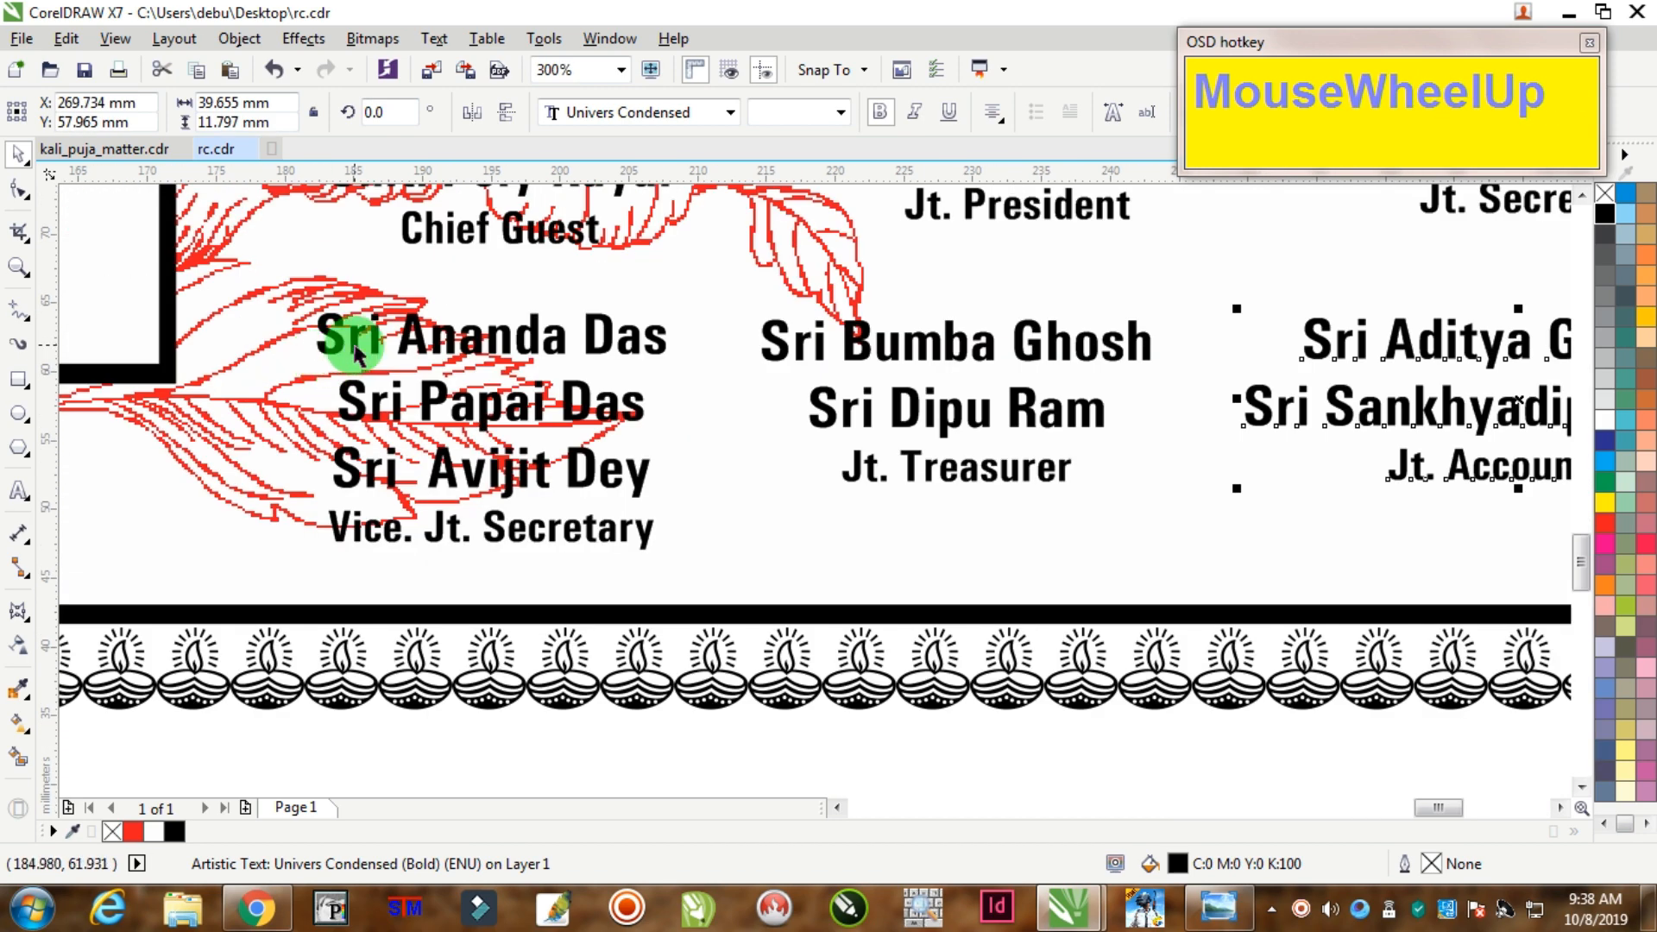
# Step: Centre the left column's upper name block over its lower block
pyautogui.scroll(-1, 356, 354)
pyautogui.moveTo(407, 353); pyautogui.dragTo(370, 361)
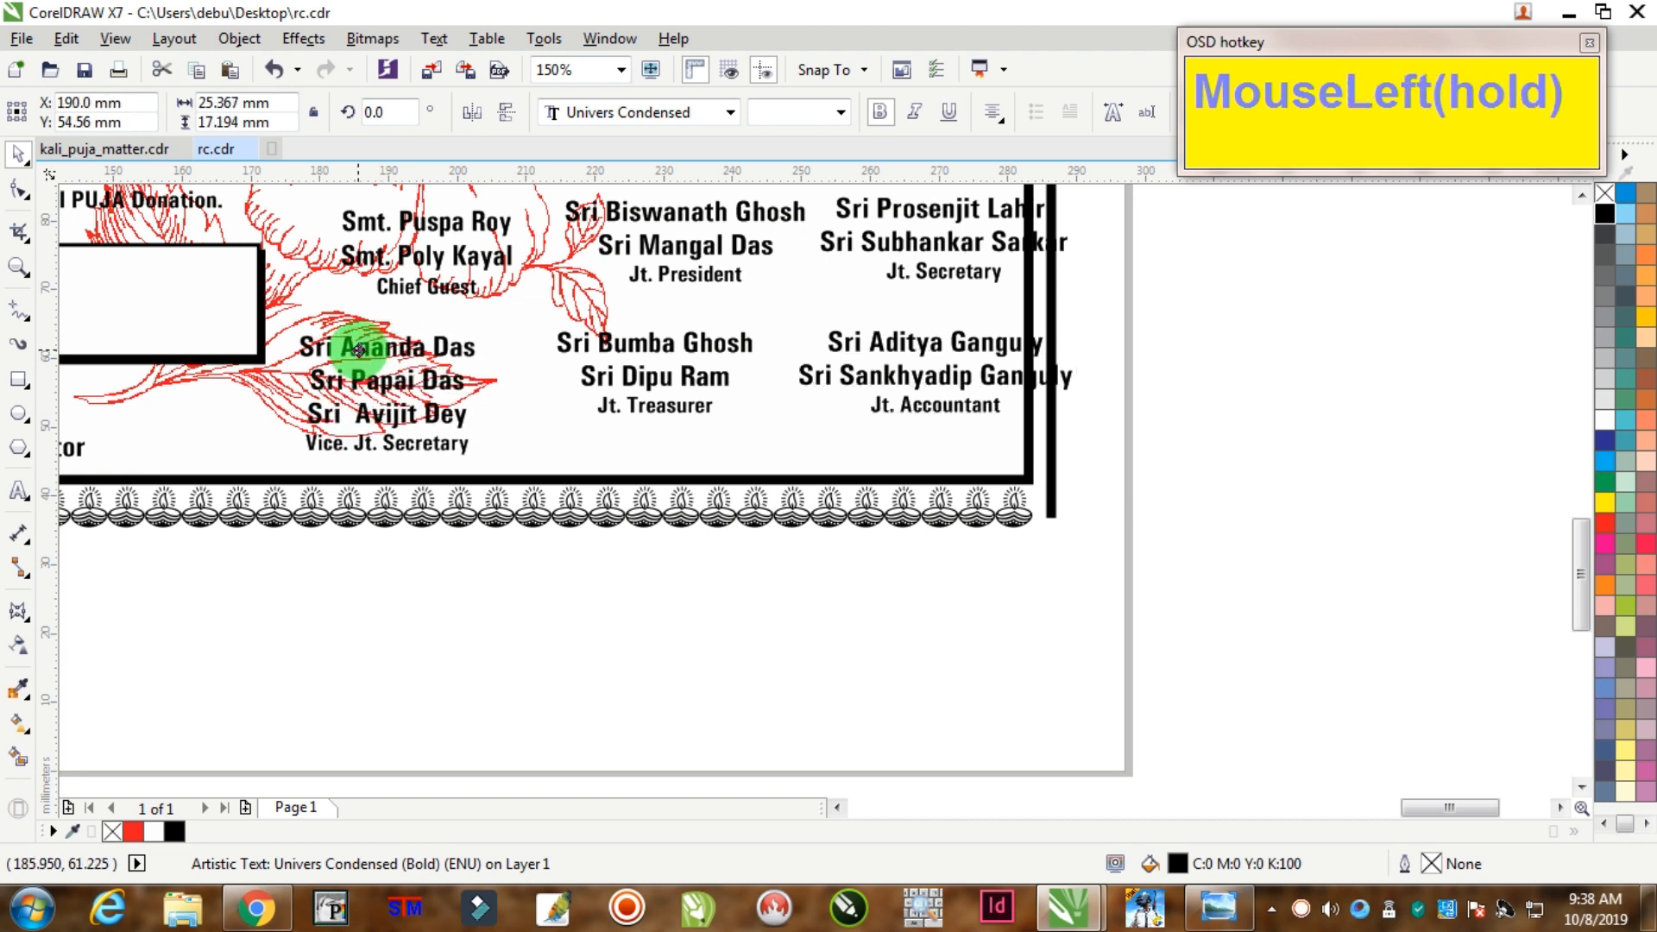
pyautogui.moveTo(423, 266); pyautogui.dragTo(379, 279)
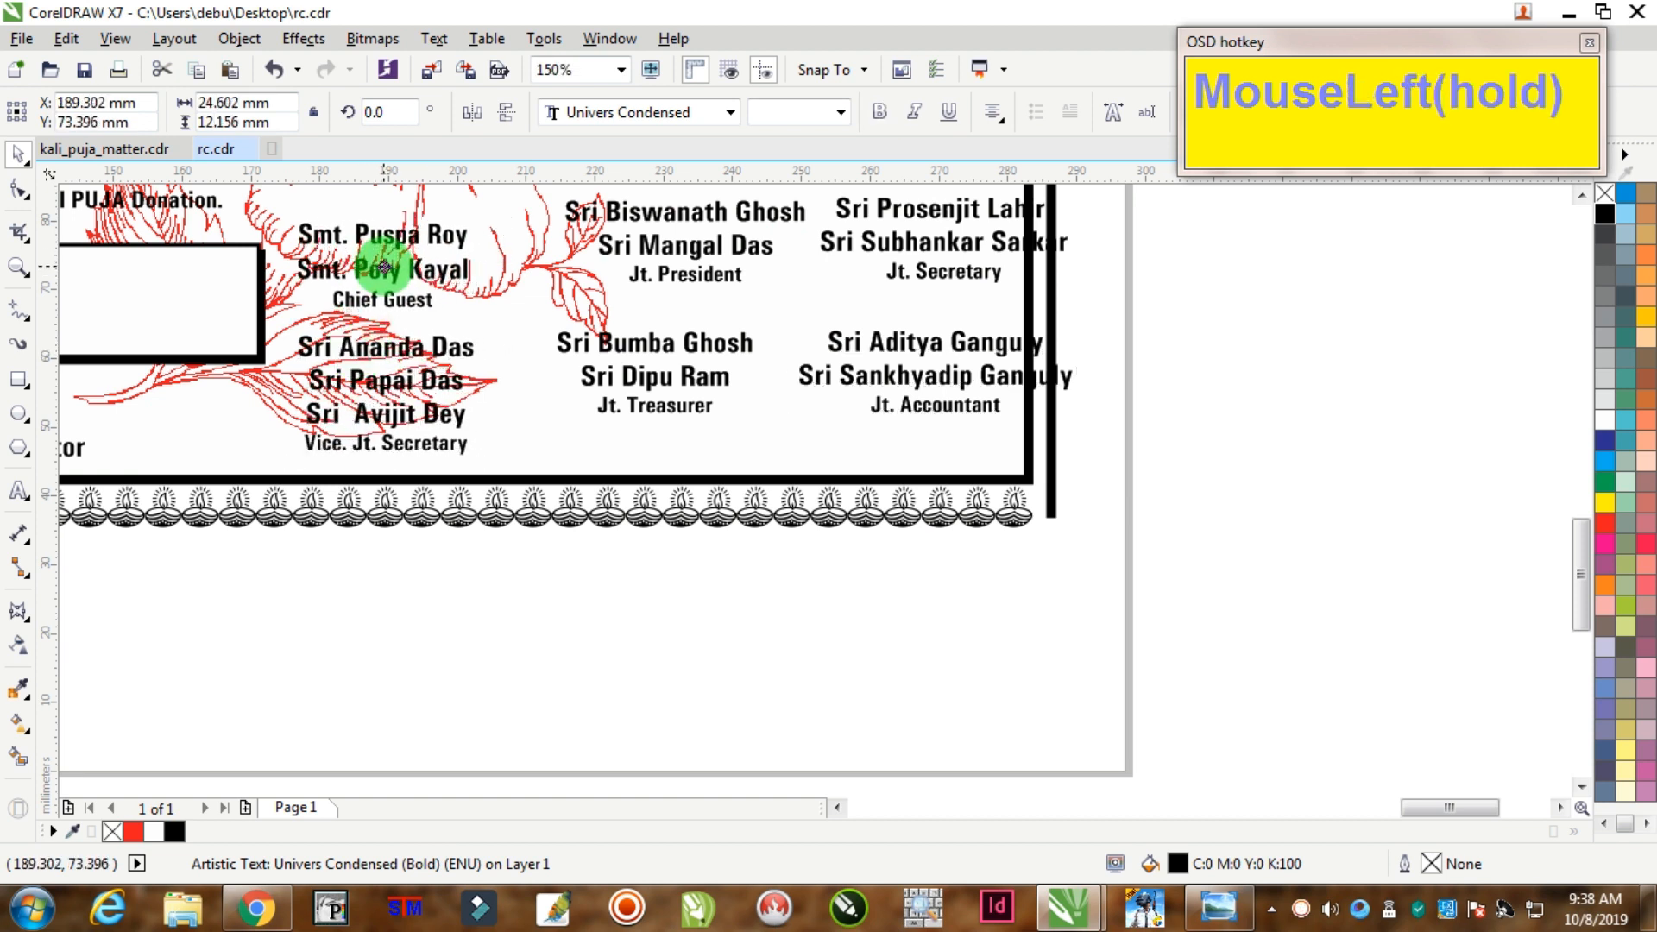
pyautogui.keyDown('shift'); pyautogui.click(361, 345); pyautogui.keyUp('shift')
pyautogui.hotkey('shift', 'c')
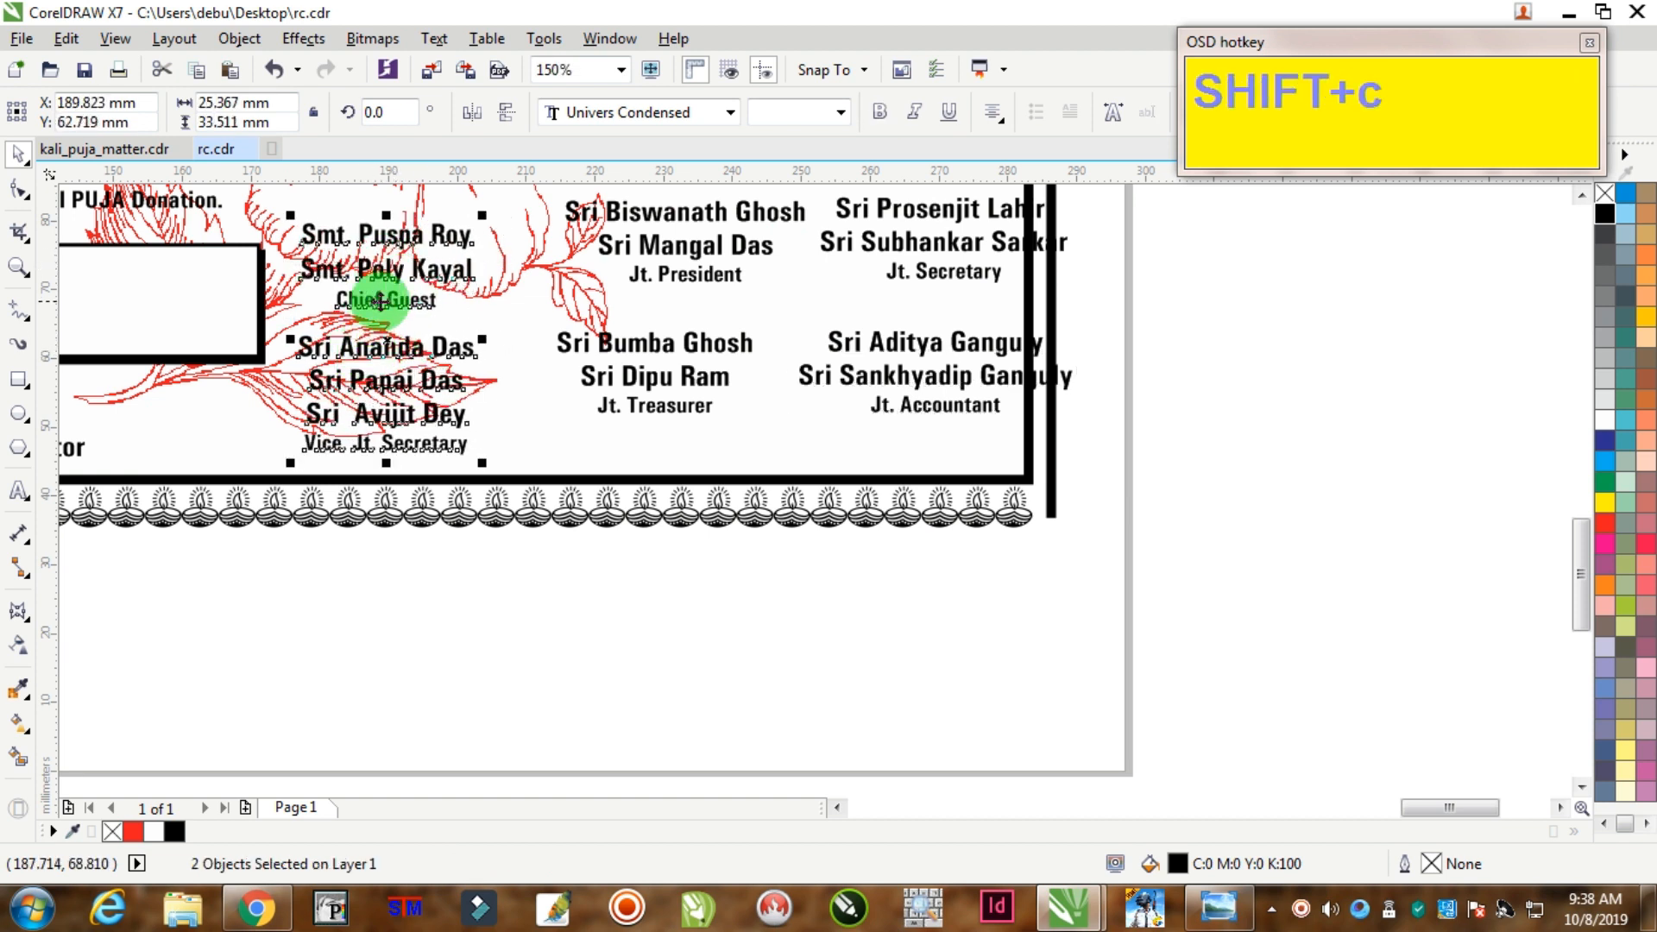
pyautogui.scroll(-1, 380, 301)
pyautogui.scroll(2, 410, 301)
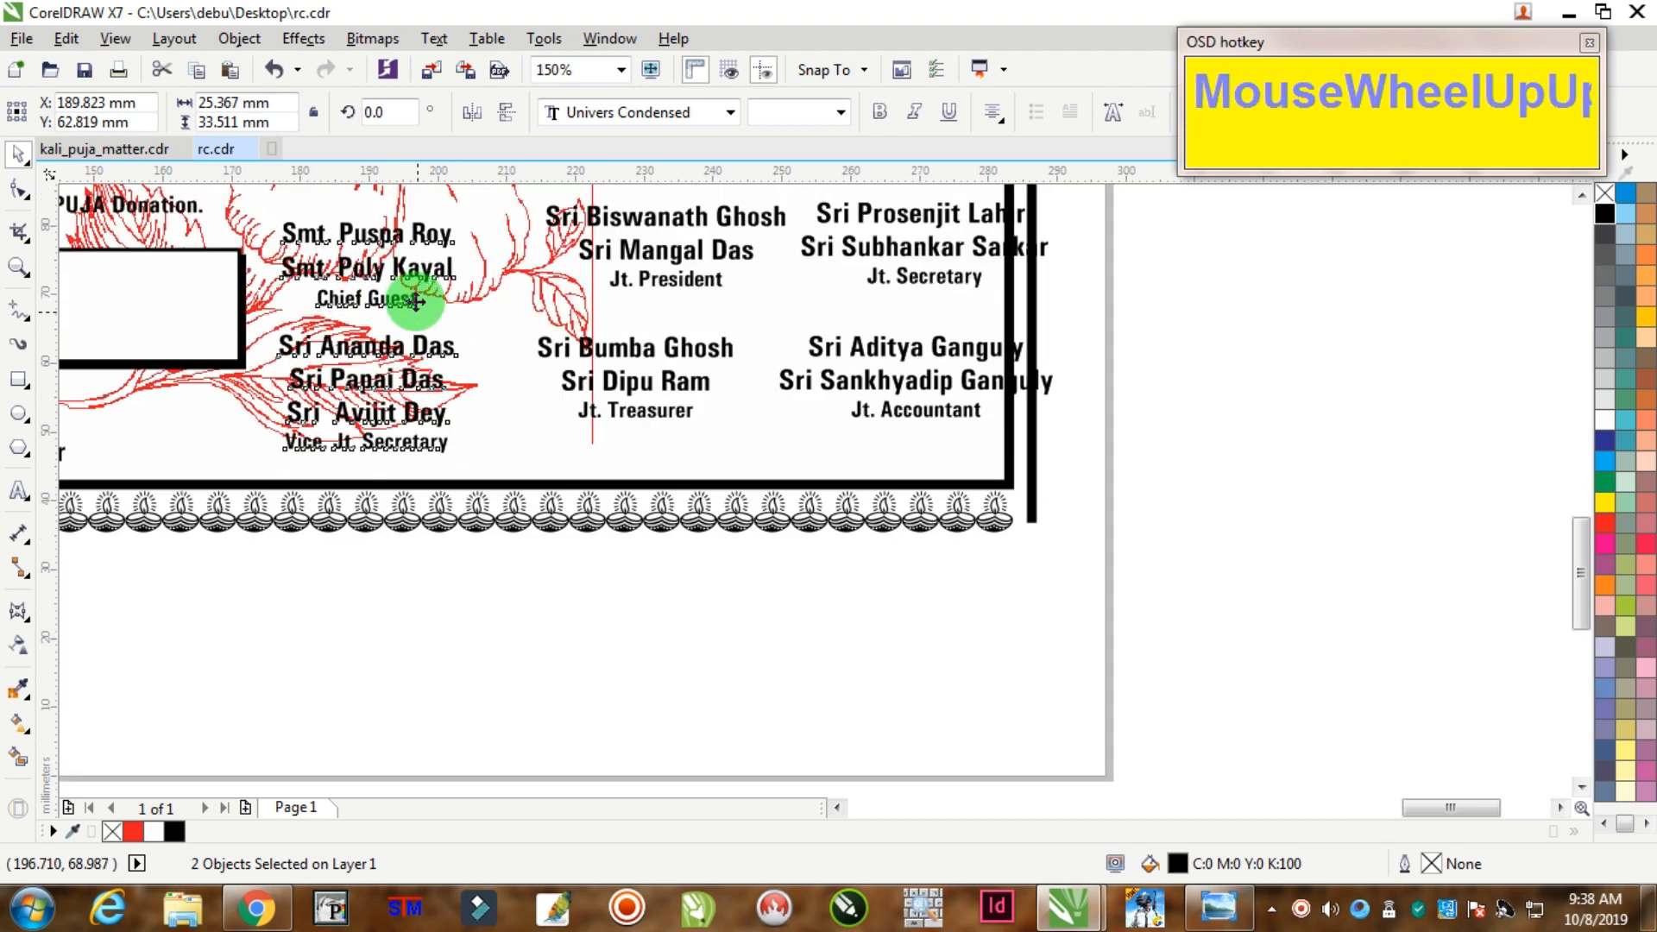
pyautogui.click(586, 263)
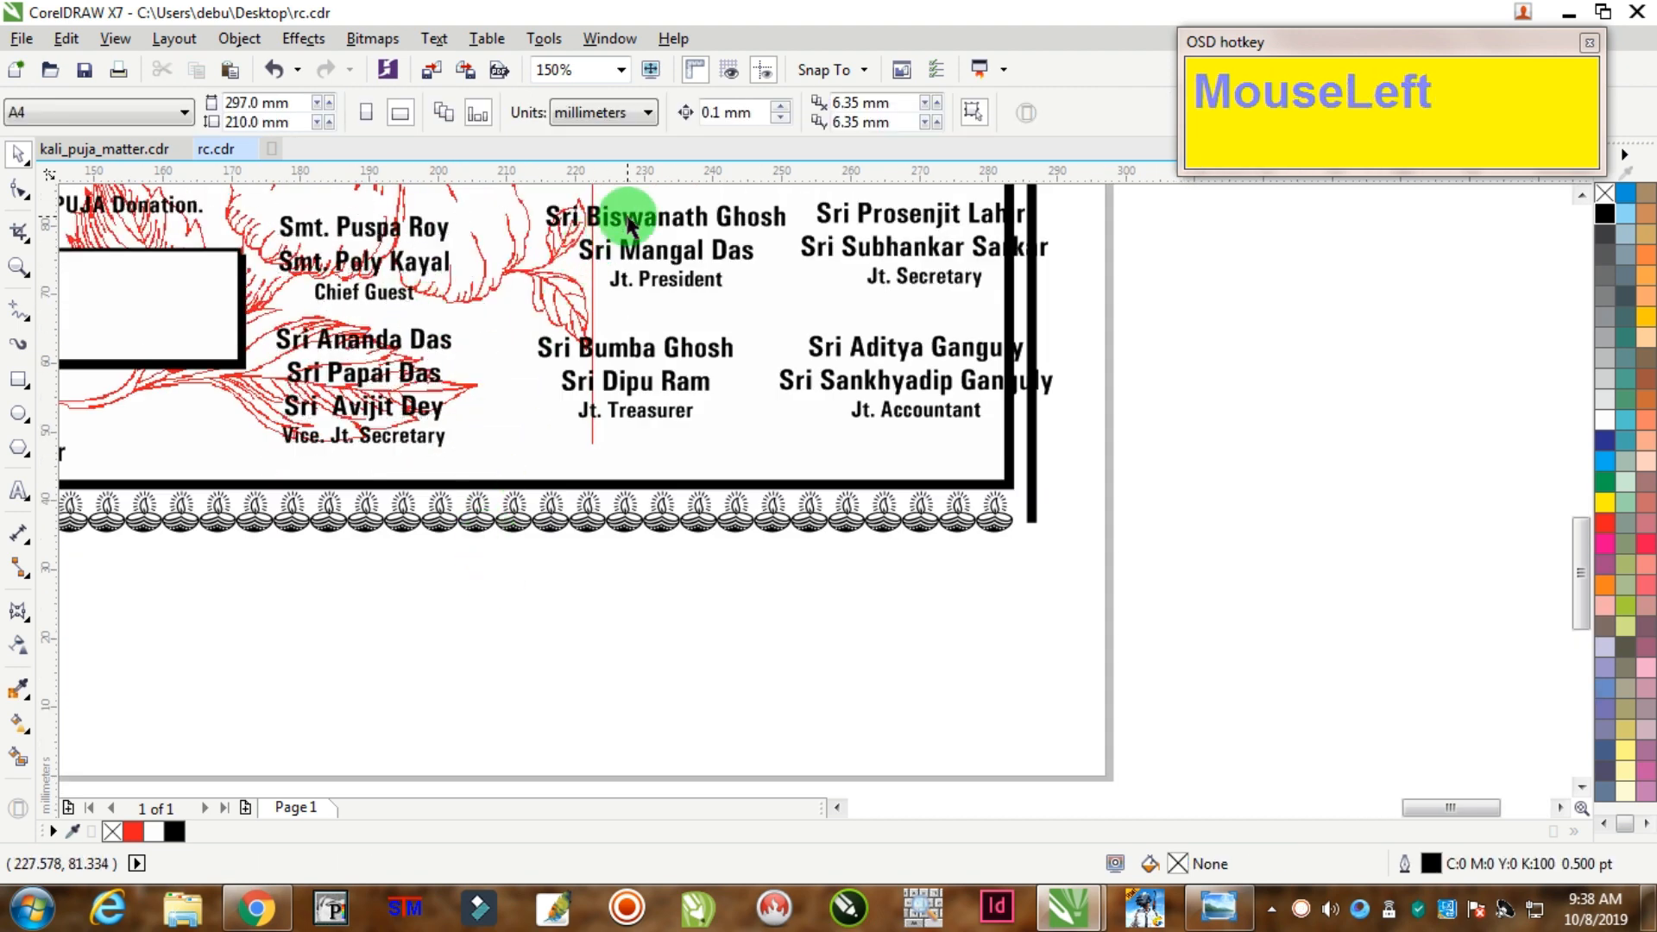
# Step: Place the middle column, bottom-aligning its lower block and top-aligning its upper block with the left column
pyautogui.moveTo(629, 226); pyautogui.dragTo(604, 345)
pyautogui.keyDown('shift'); pyautogui.click(625, 286); pyautogui.keyUp('shift')
pyautogui.click(669, 566)
pyautogui.keyDown('shift'); pyautogui.click(415, 403); pyautogui.keyUp('shift')
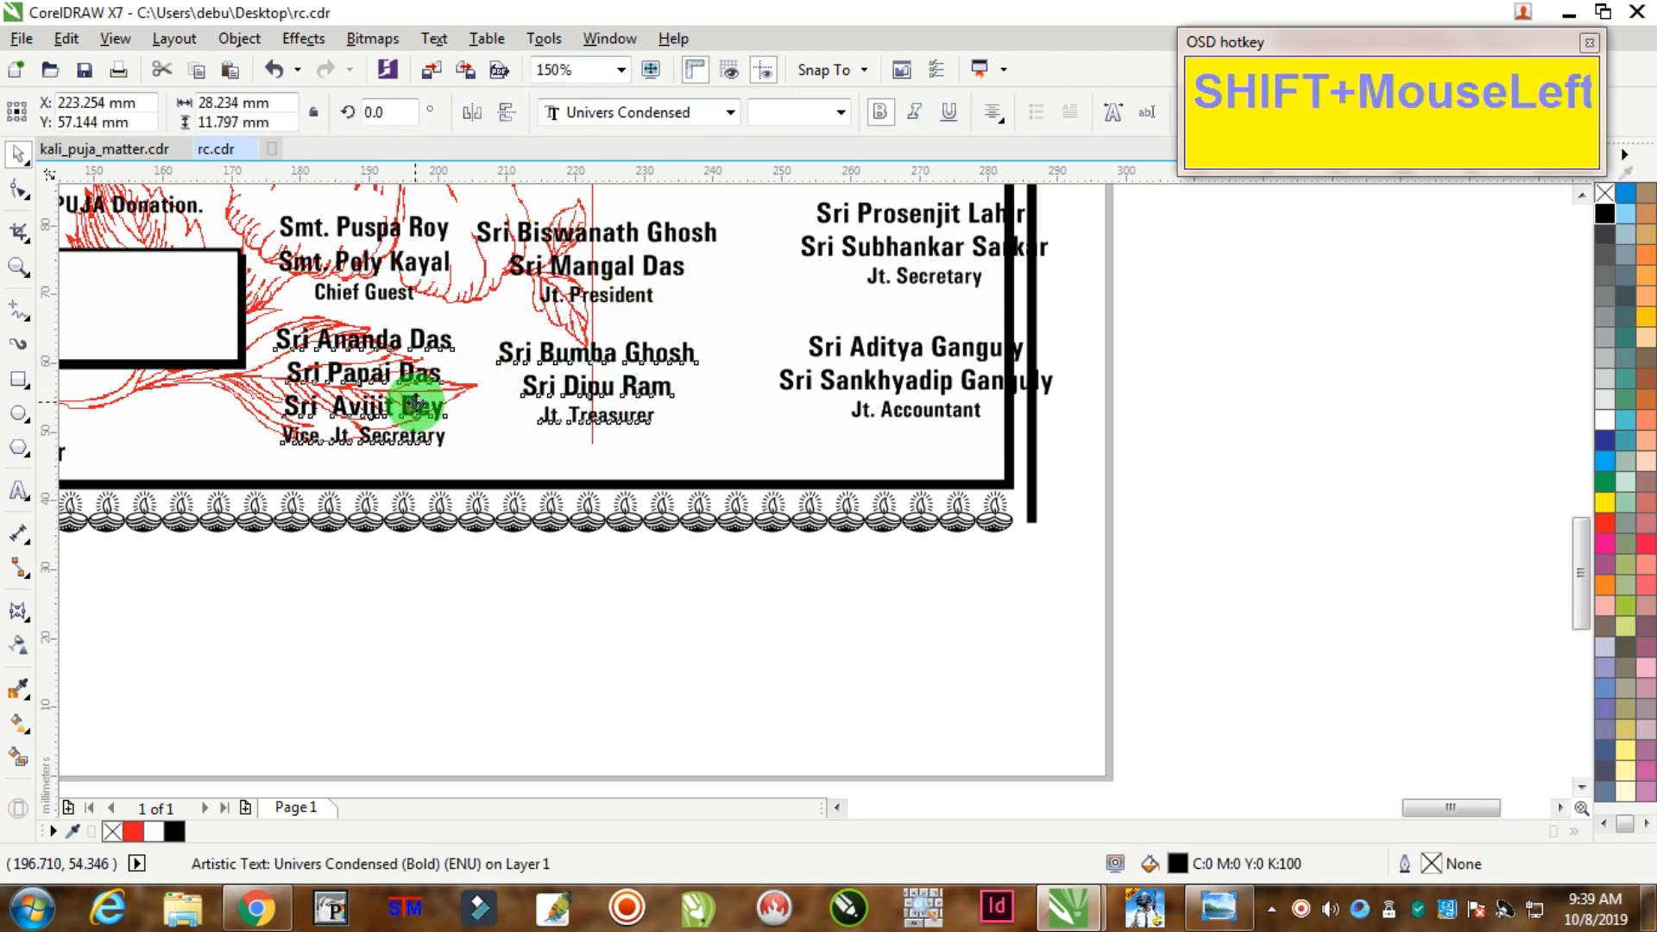
pyautogui.hotkey('shift', 'b')
pyautogui.click(651, 563)
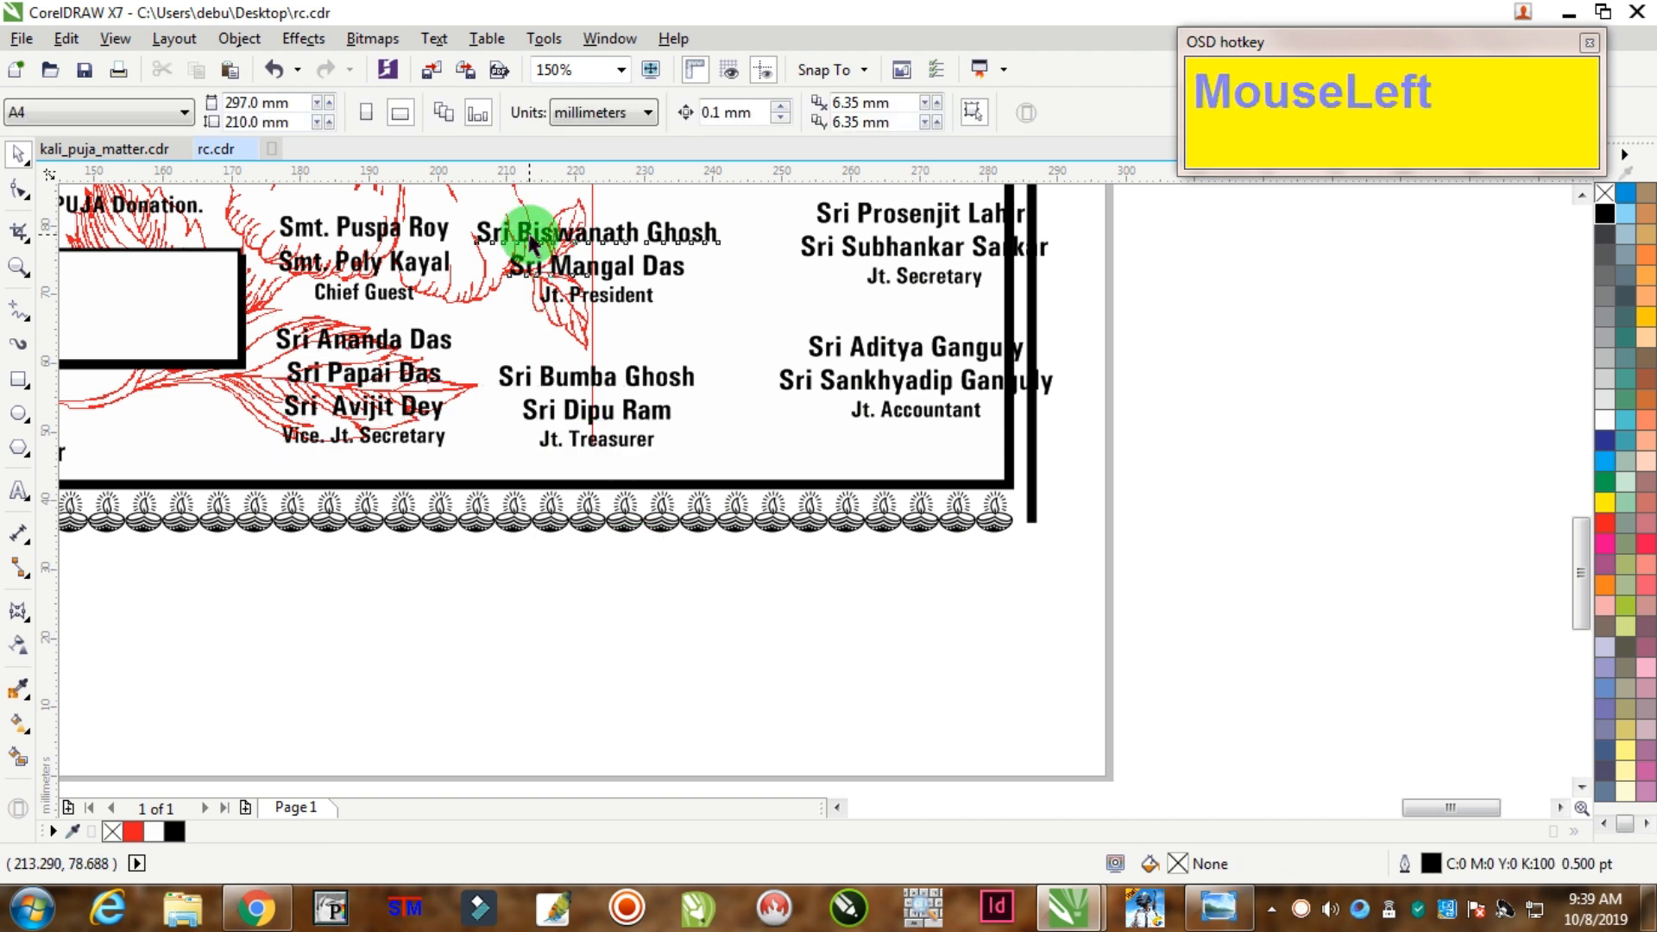
pyautogui.click(531, 244)
pyautogui.keyDown('shift'); pyautogui.click(424, 228); pyautogui.keyUp('shift')
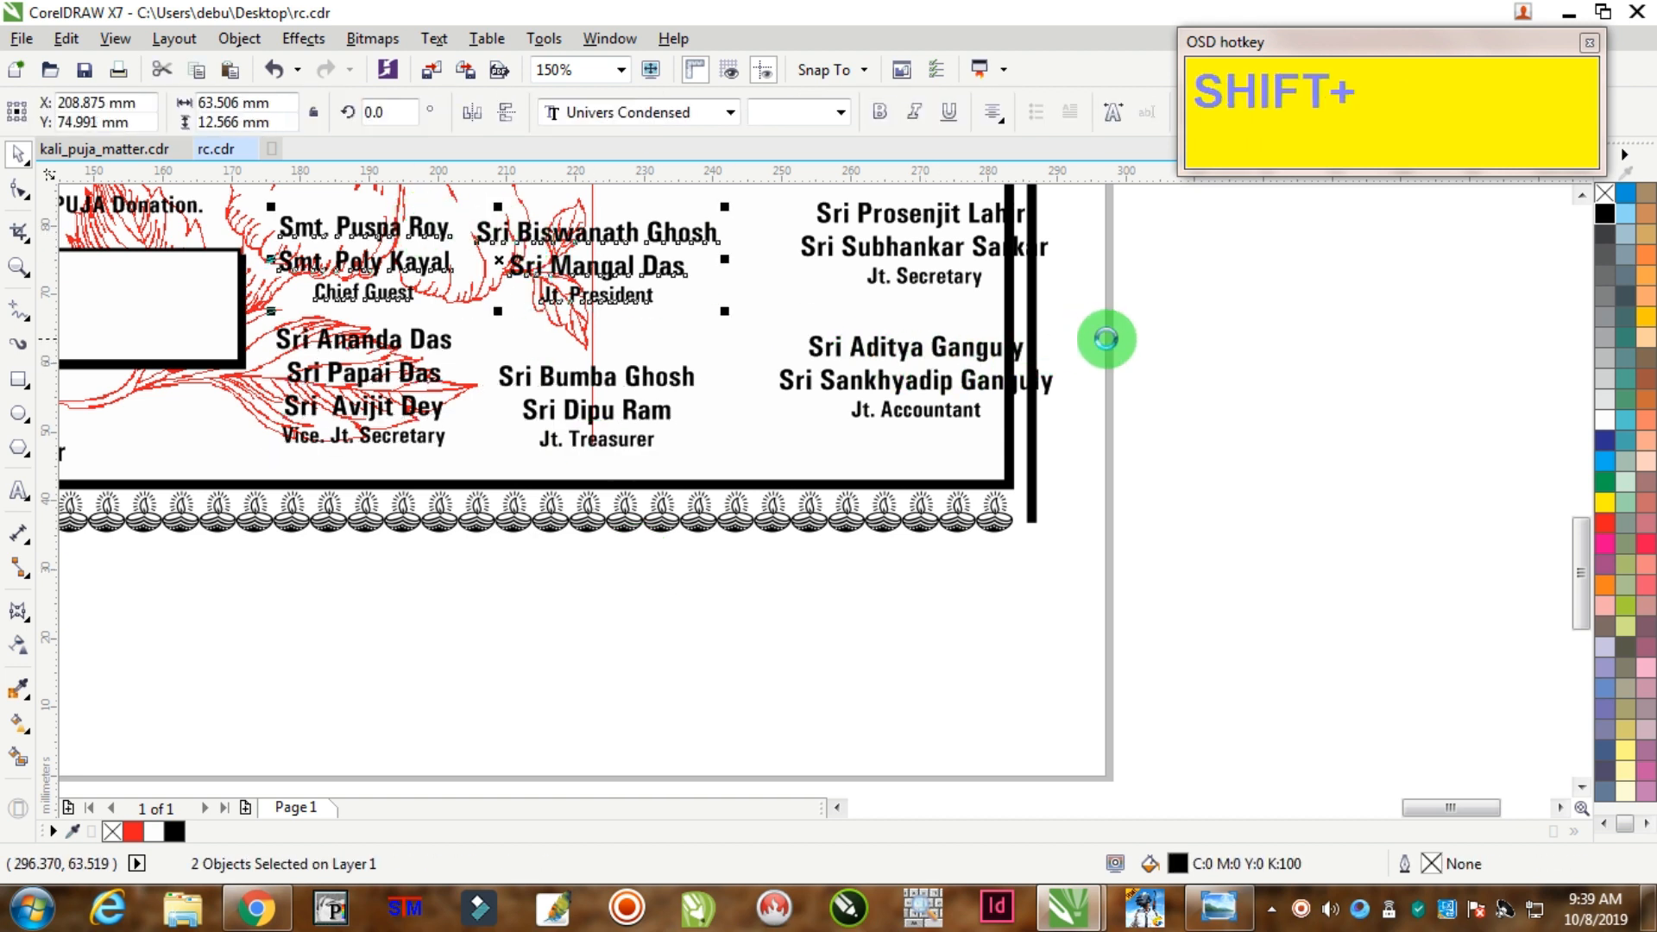
pyautogui.hotkey('shift', 't')
pyautogui.click(1220, 325)
pyautogui.click(851, 221)
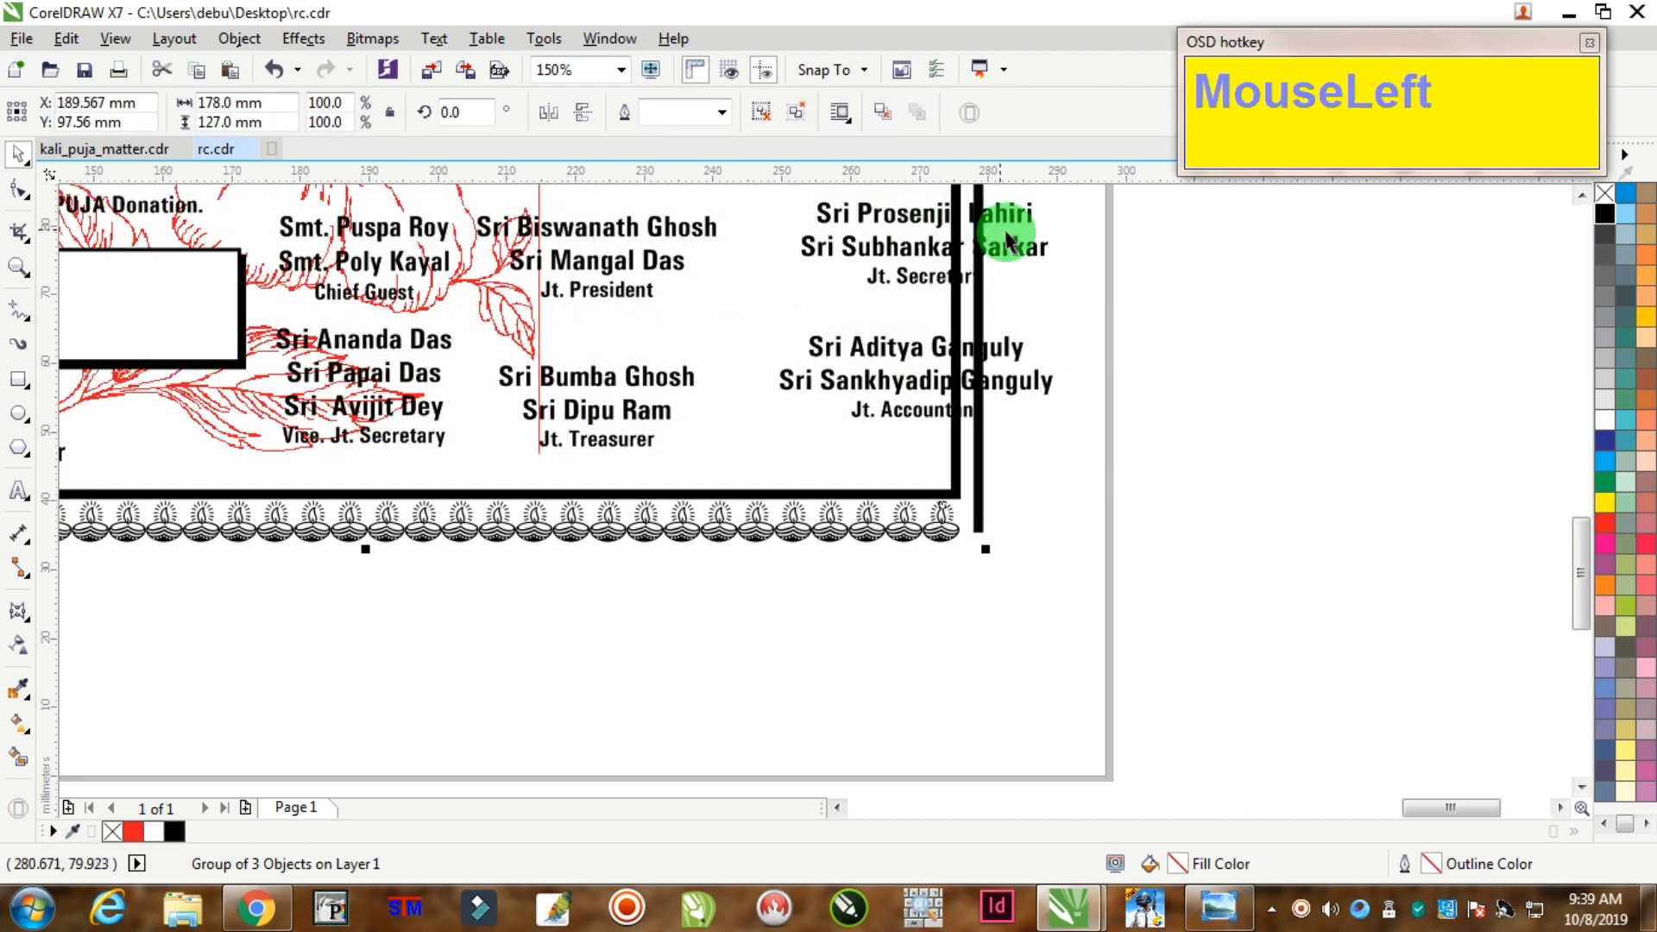
pyautogui.hotkey('ctrl', 'z')
# Step: Move the right column's upper block into place, top-aligned with the middle upper block
pyautogui.moveTo(887, 221); pyautogui.dragTo(759, 230)
pyautogui.keyDown('shift'); pyautogui.click(706, 230); pyautogui.keyUp('shift')
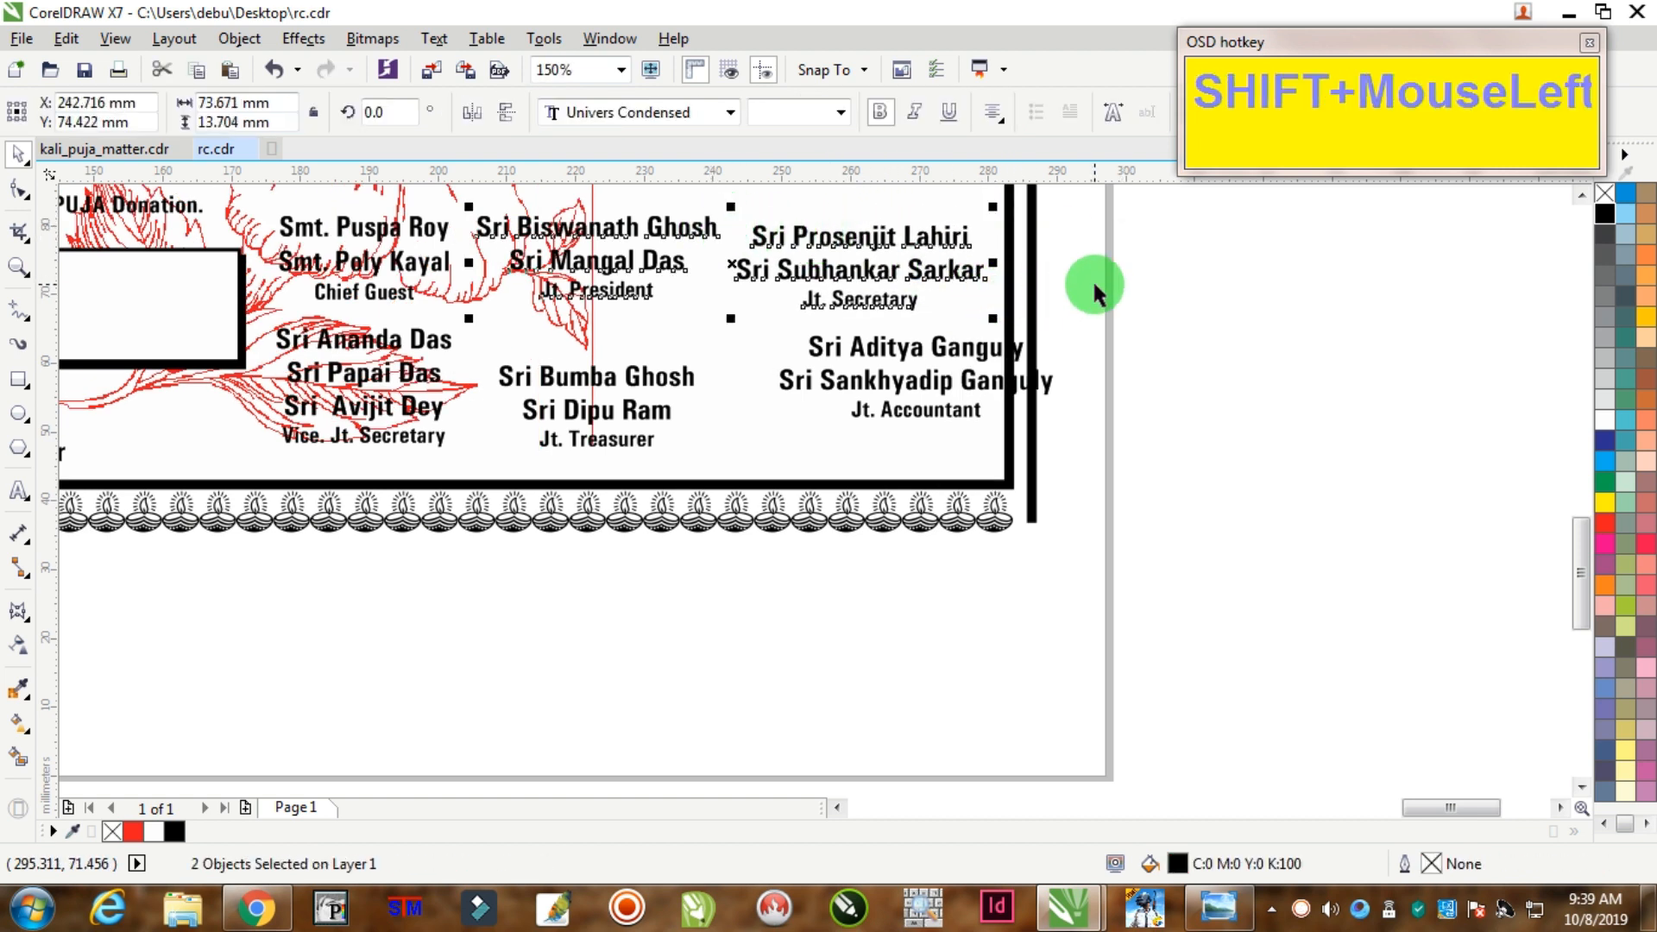
pyautogui.press('t')
pyautogui.click(1129, 226)
pyautogui.moveTo(806, 297); pyautogui.dragTo(923, 340)
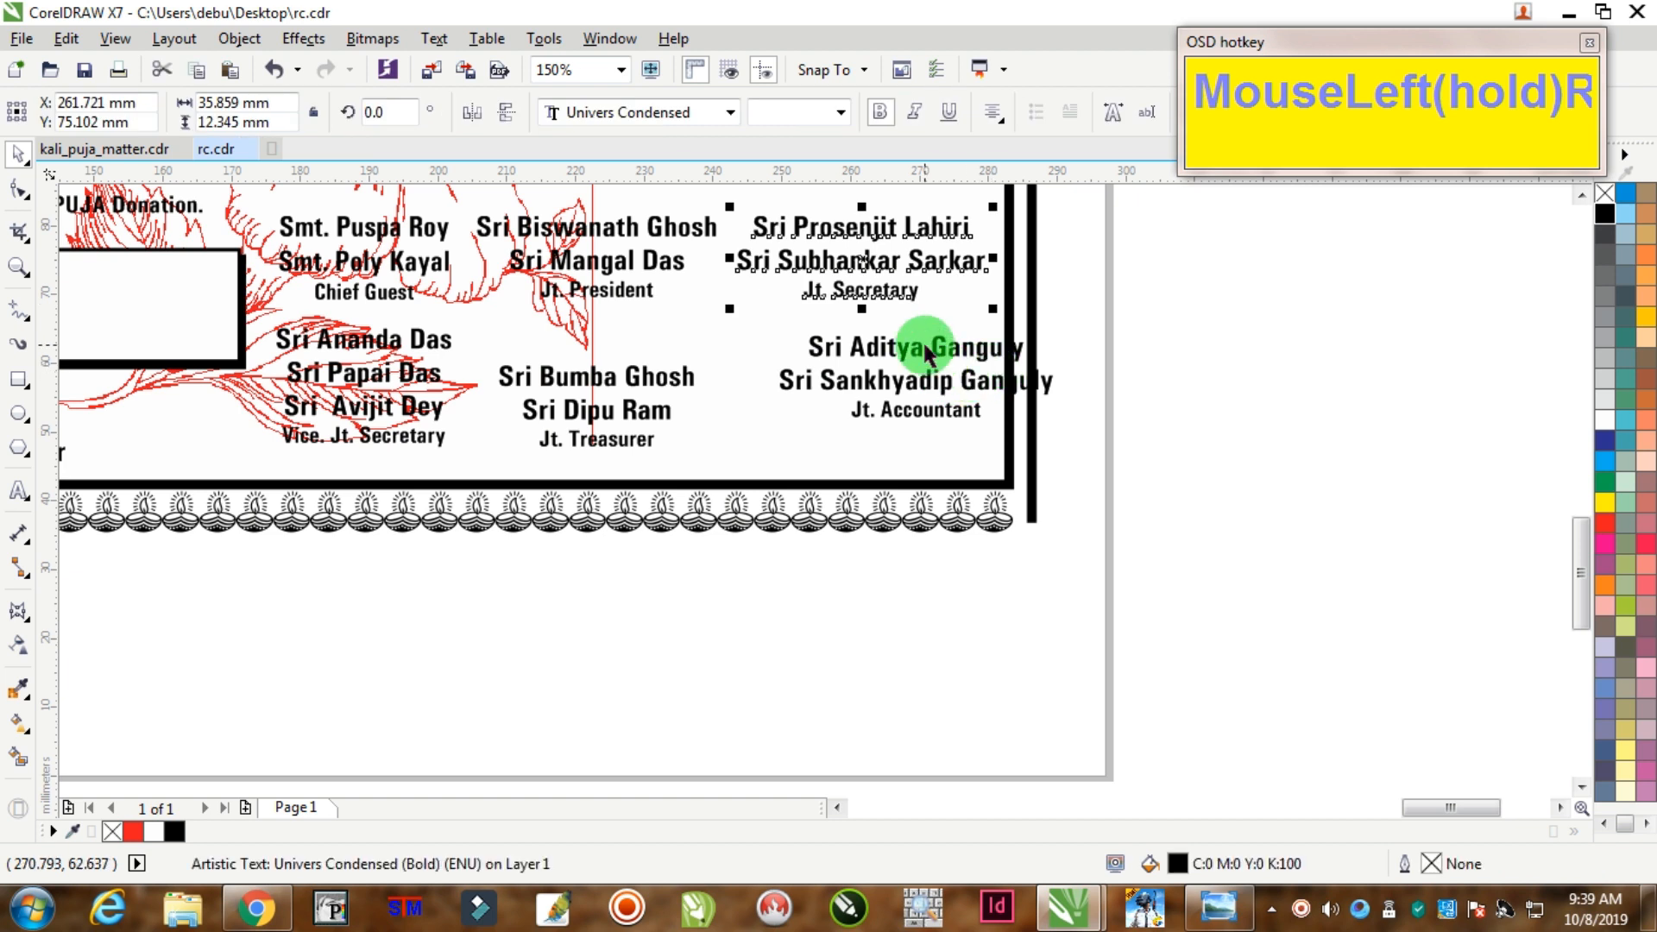
# Step: Align the right column's lower block with the bottom row and centre it under the block above
pyautogui.click(899, 354)
pyautogui.keyDown('shift'); pyautogui.click(675, 377); pyautogui.keyUp('shift')
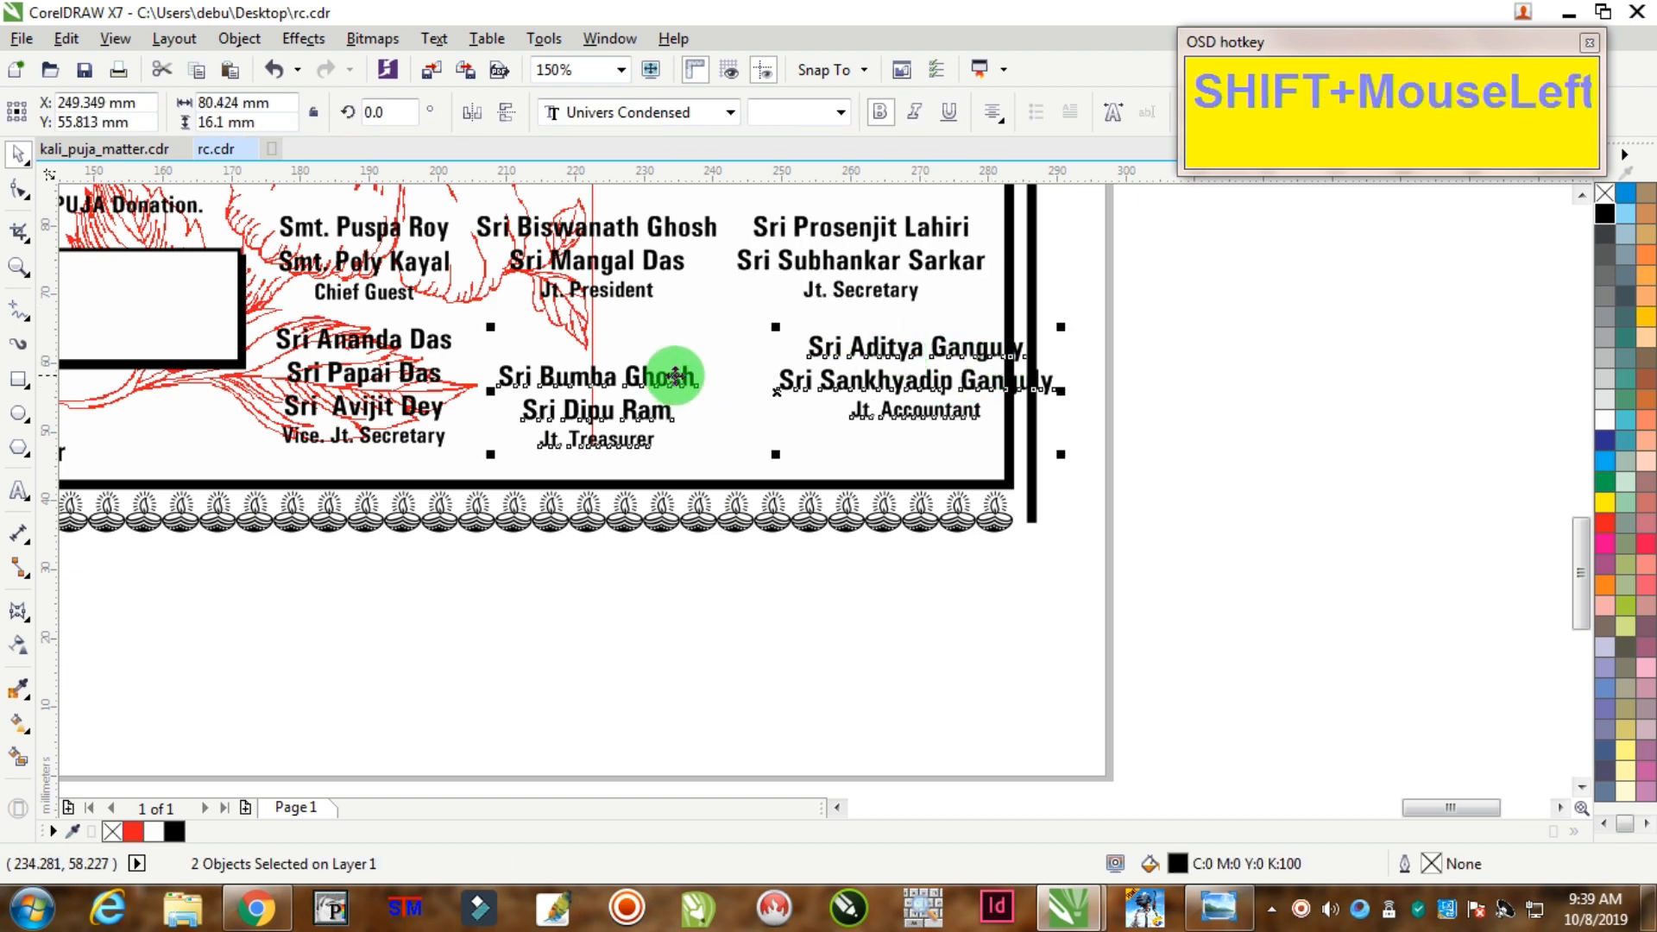
pyautogui.press('t')
pyautogui.click(1113, 354)
pyautogui.click(916, 378)
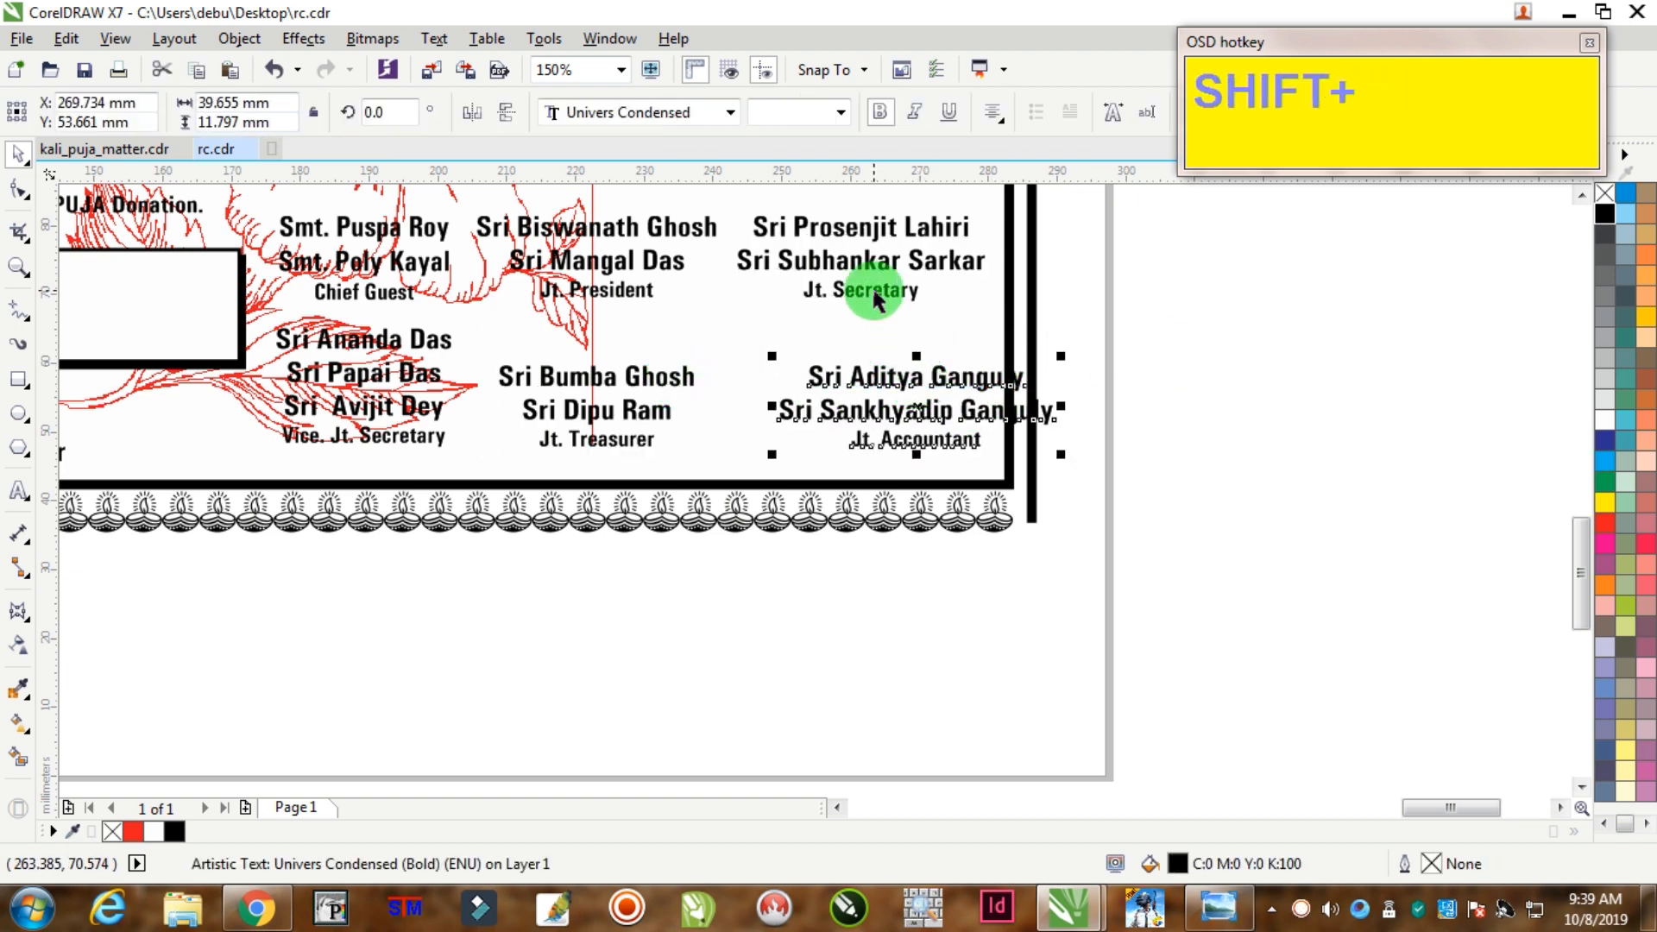
pyautogui.keyDown('shift'); pyautogui.click(929, 298); pyautogui.keyUp('shift')
pyautogui.press('c')
pyautogui.click(1130, 257)
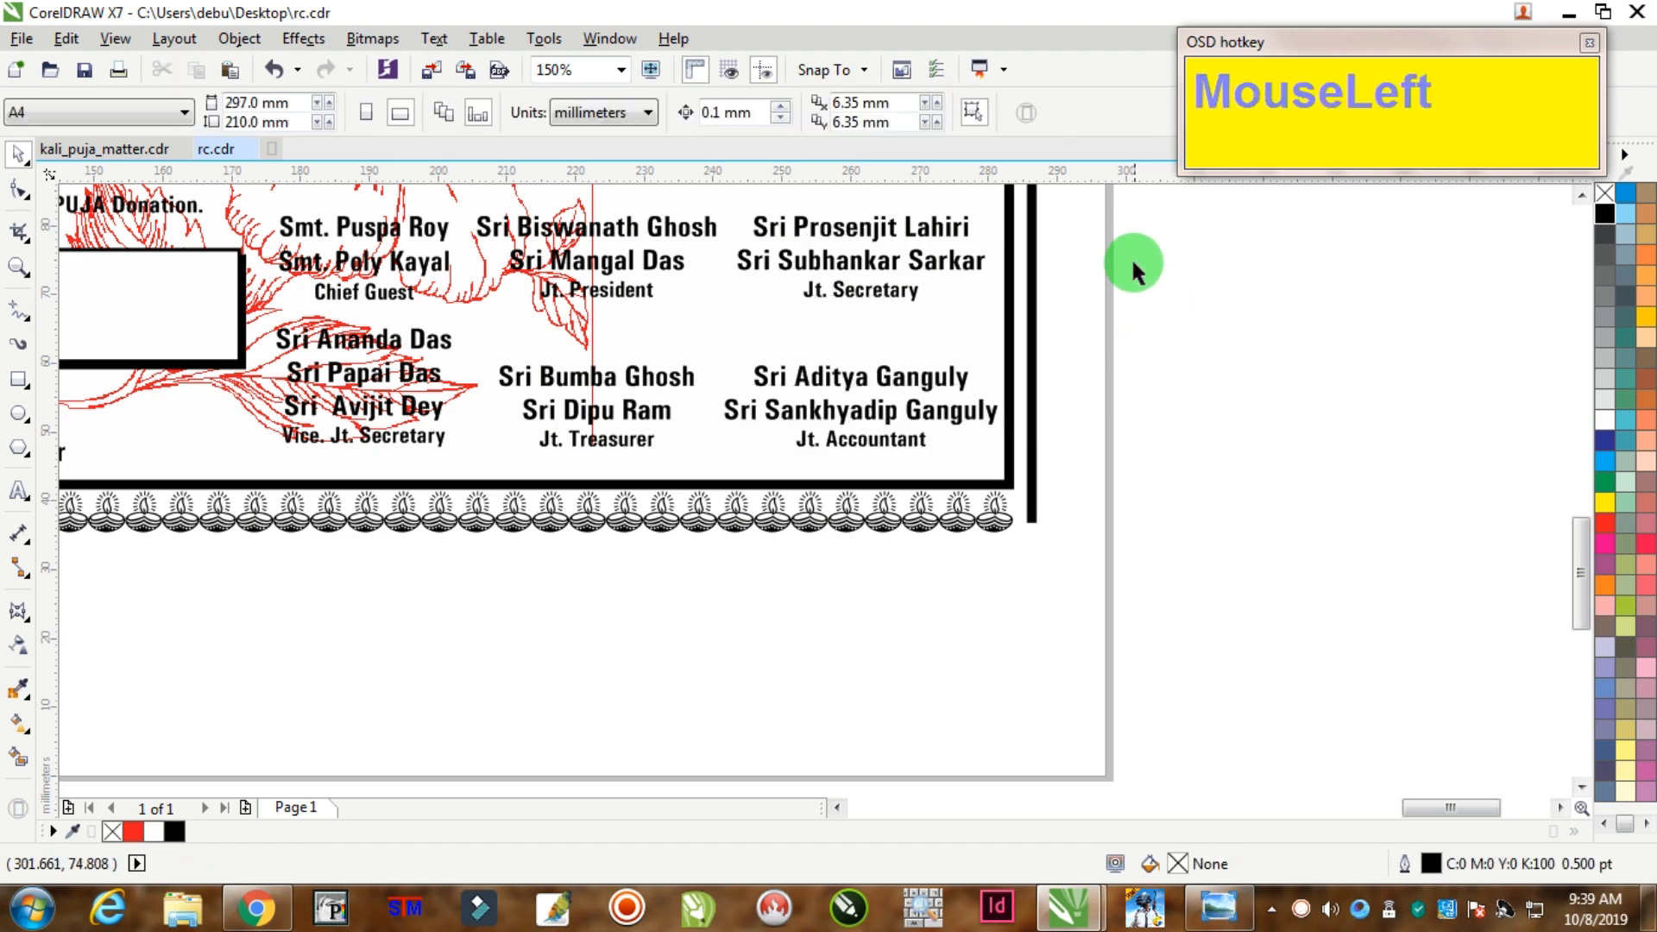
pyautogui.scroll(-4, 1127, 259)
pyautogui.scroll(-2, 1120, 250)
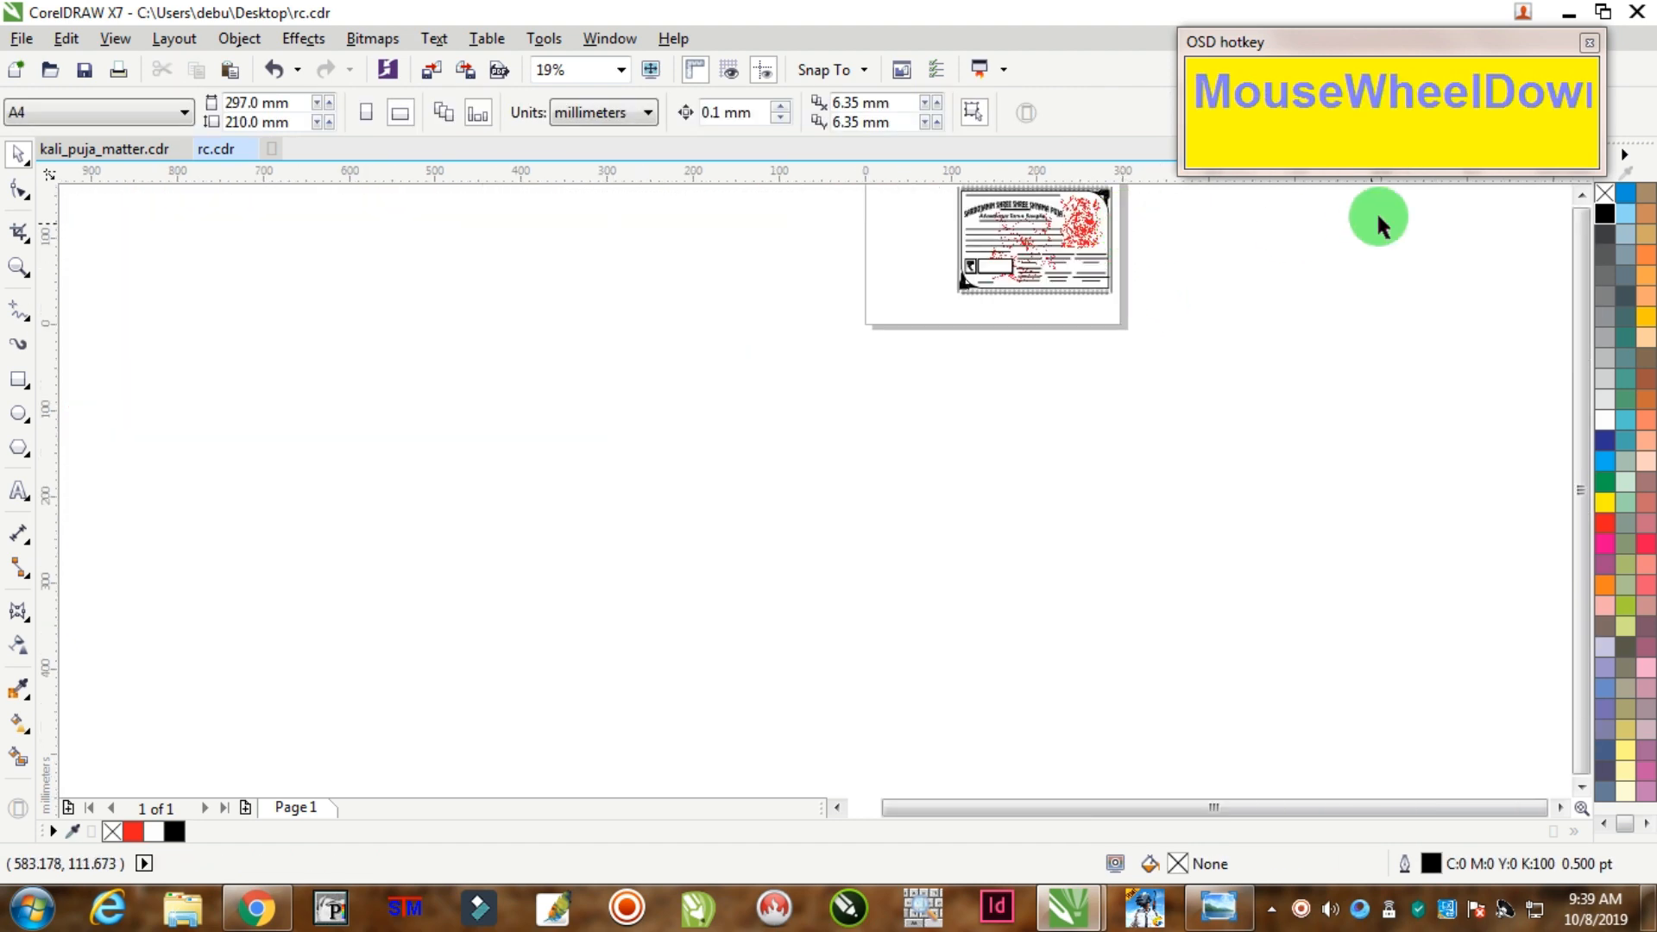
# Step: Move the counterfoil stub objects from the pasteboard onto the page, left of the receipt
pyautogui.click(1581, 196)
pyautogui.scroll(2, 1099, 310)
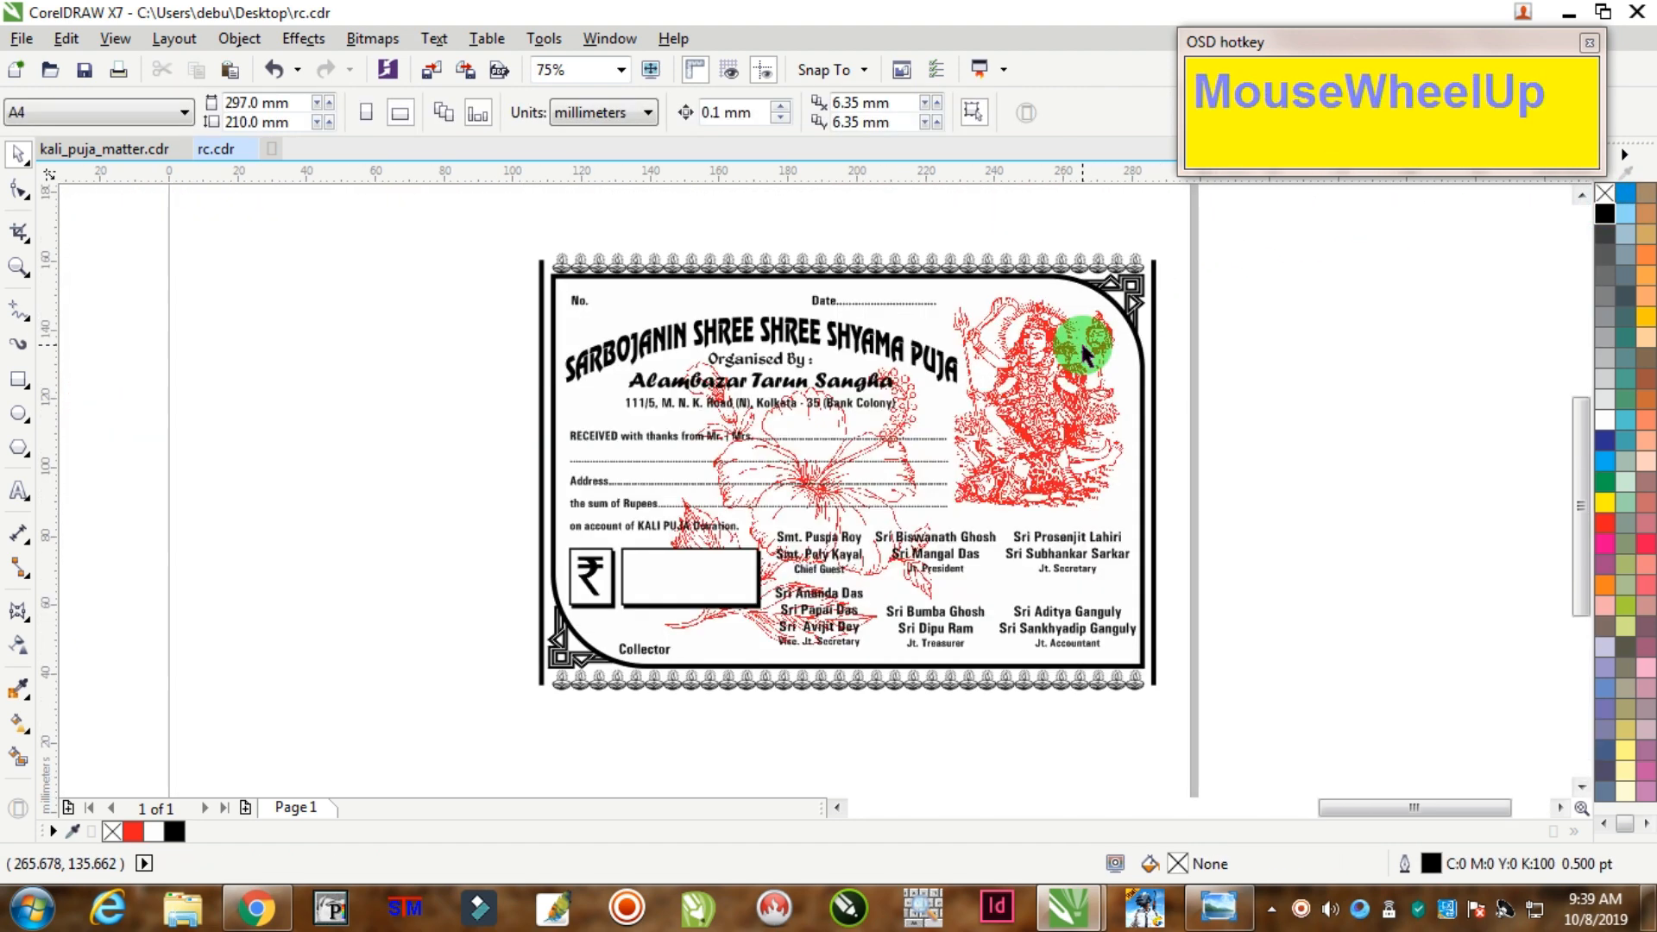
pyautogui.scroll(-3, 1085, 354)
pyautogui.moveTo(479, 233); pyautogui.dragTo(280, 362)
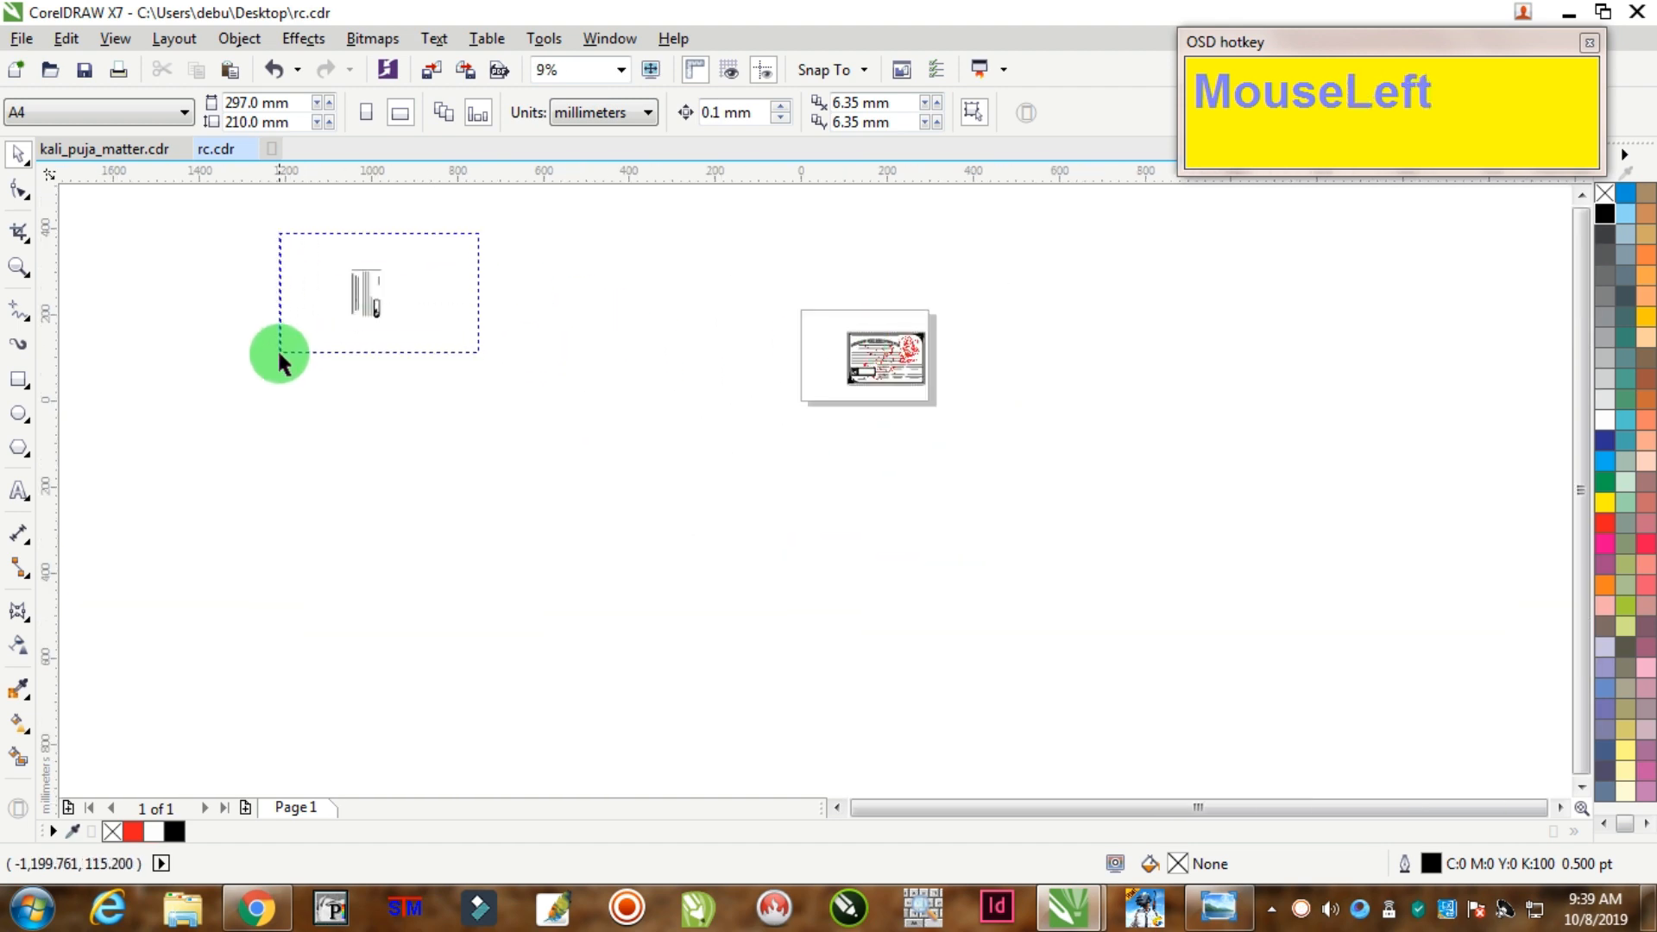
pyautogui.moveTo(364, 294); pyautogui.dragTo(851, 303)
pyautogui.scroll(1, 841, 348)
pyautogui.scroll(3, 841, 348)
pyautogui.moveTo(781, 567); pyautogui.dragTo(738, 608)
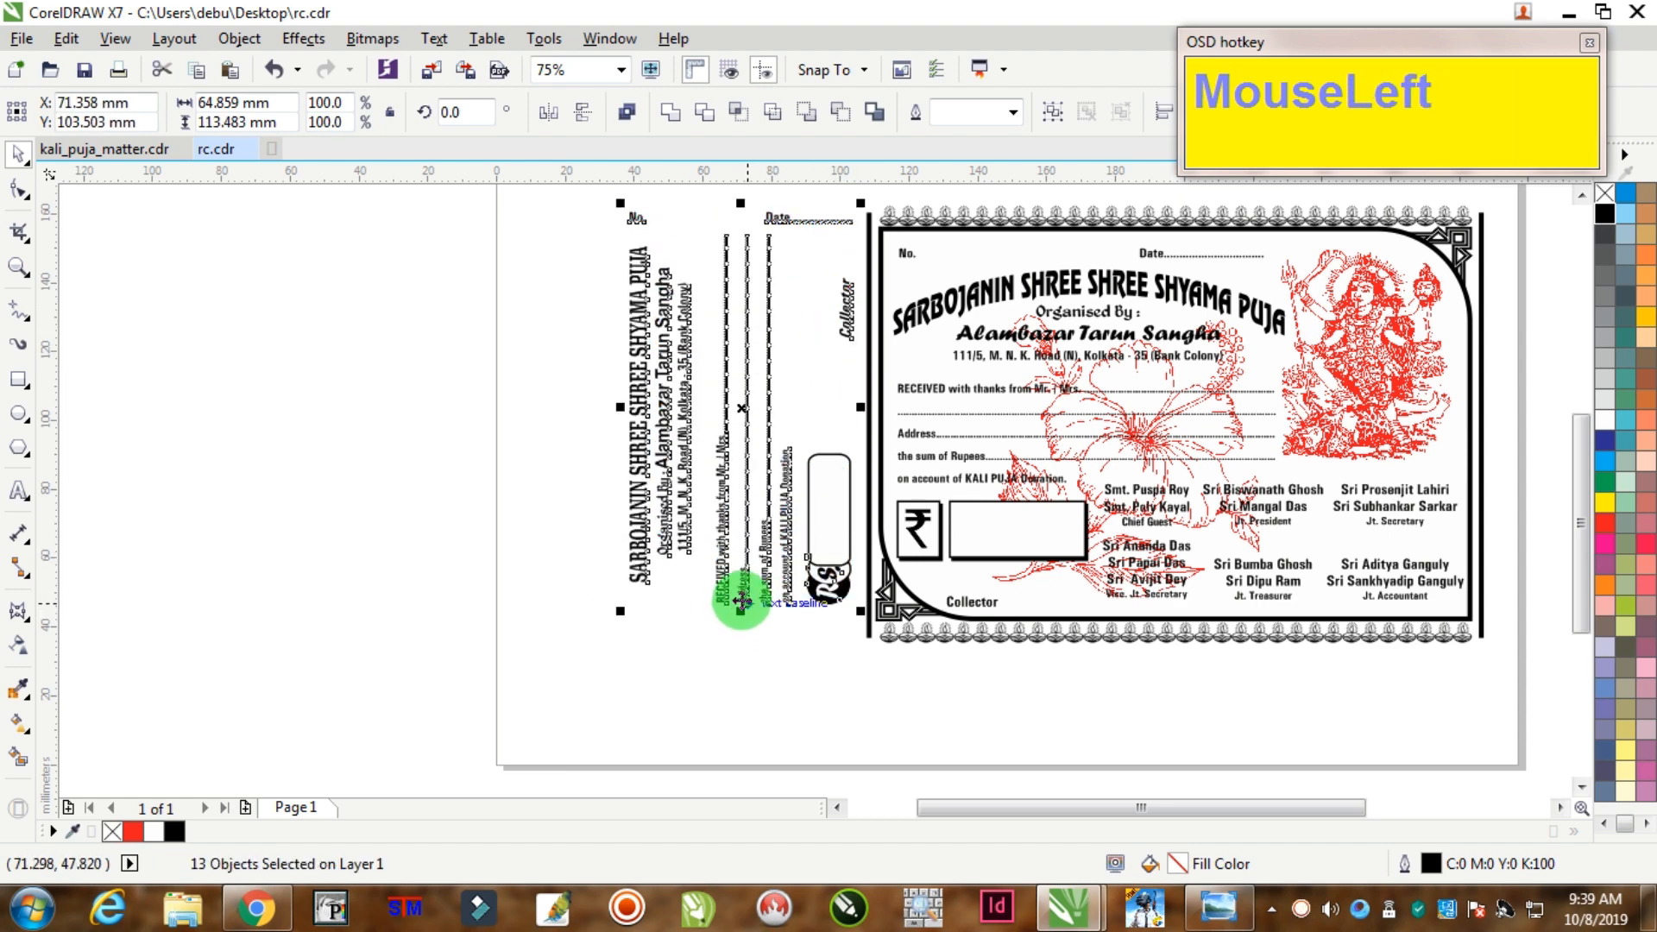
pyautogui.press('Down')
pyautogui.click(744, 411)
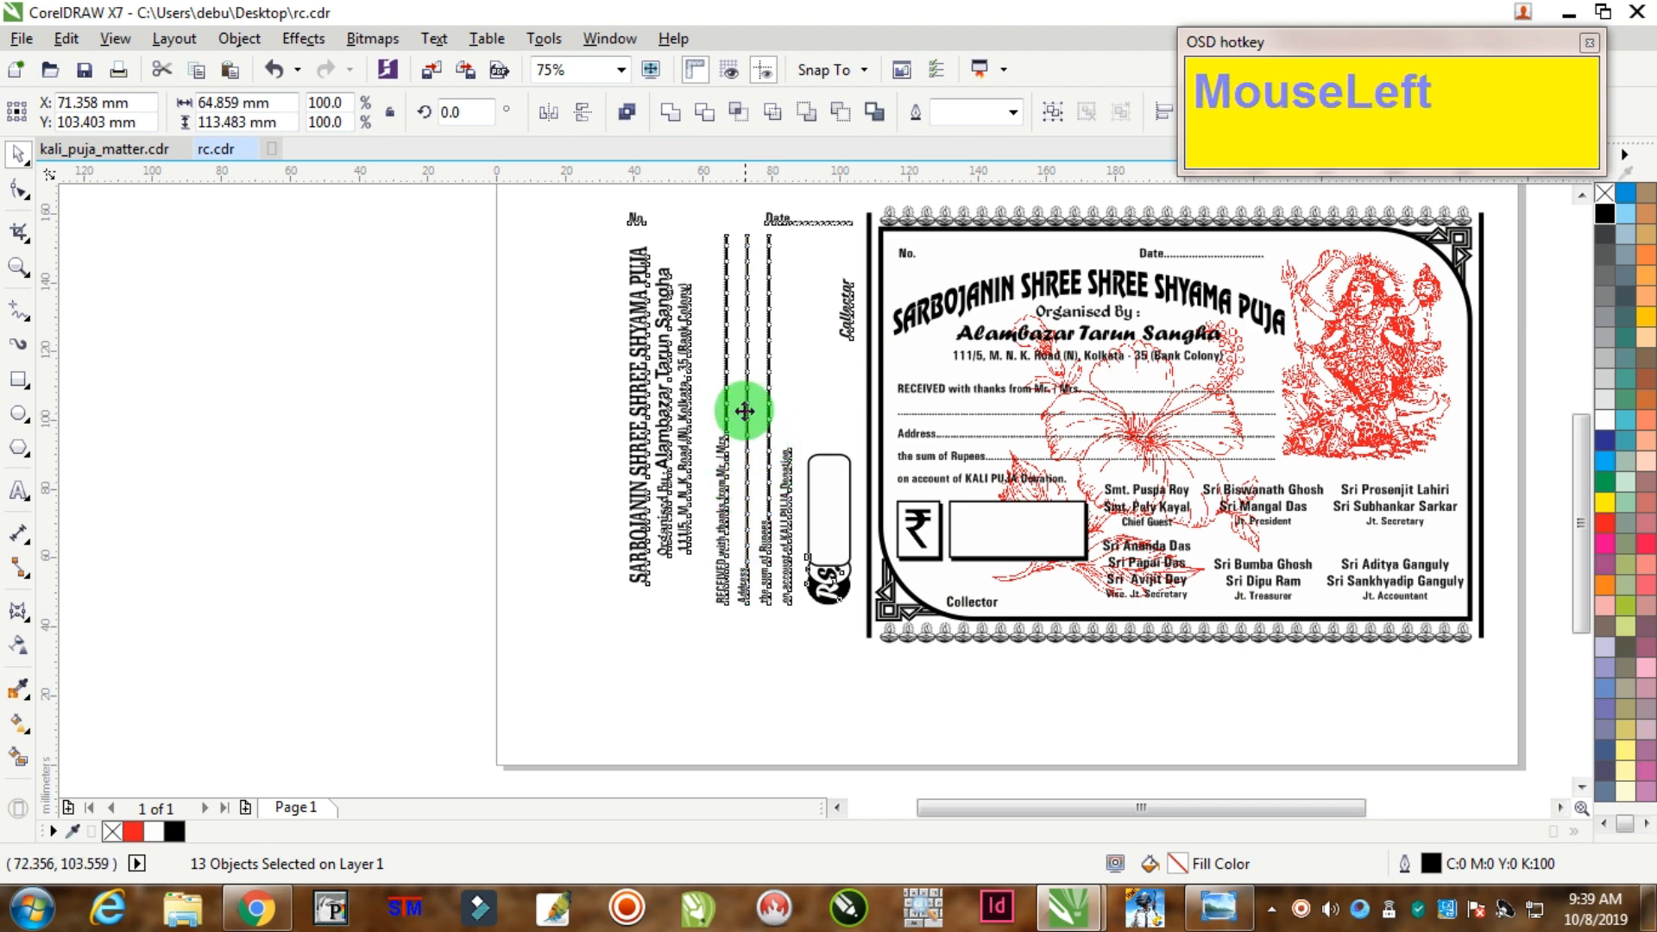
pyautogui.moveTo(738, 417); pyautogui.dragTo(738, 418)
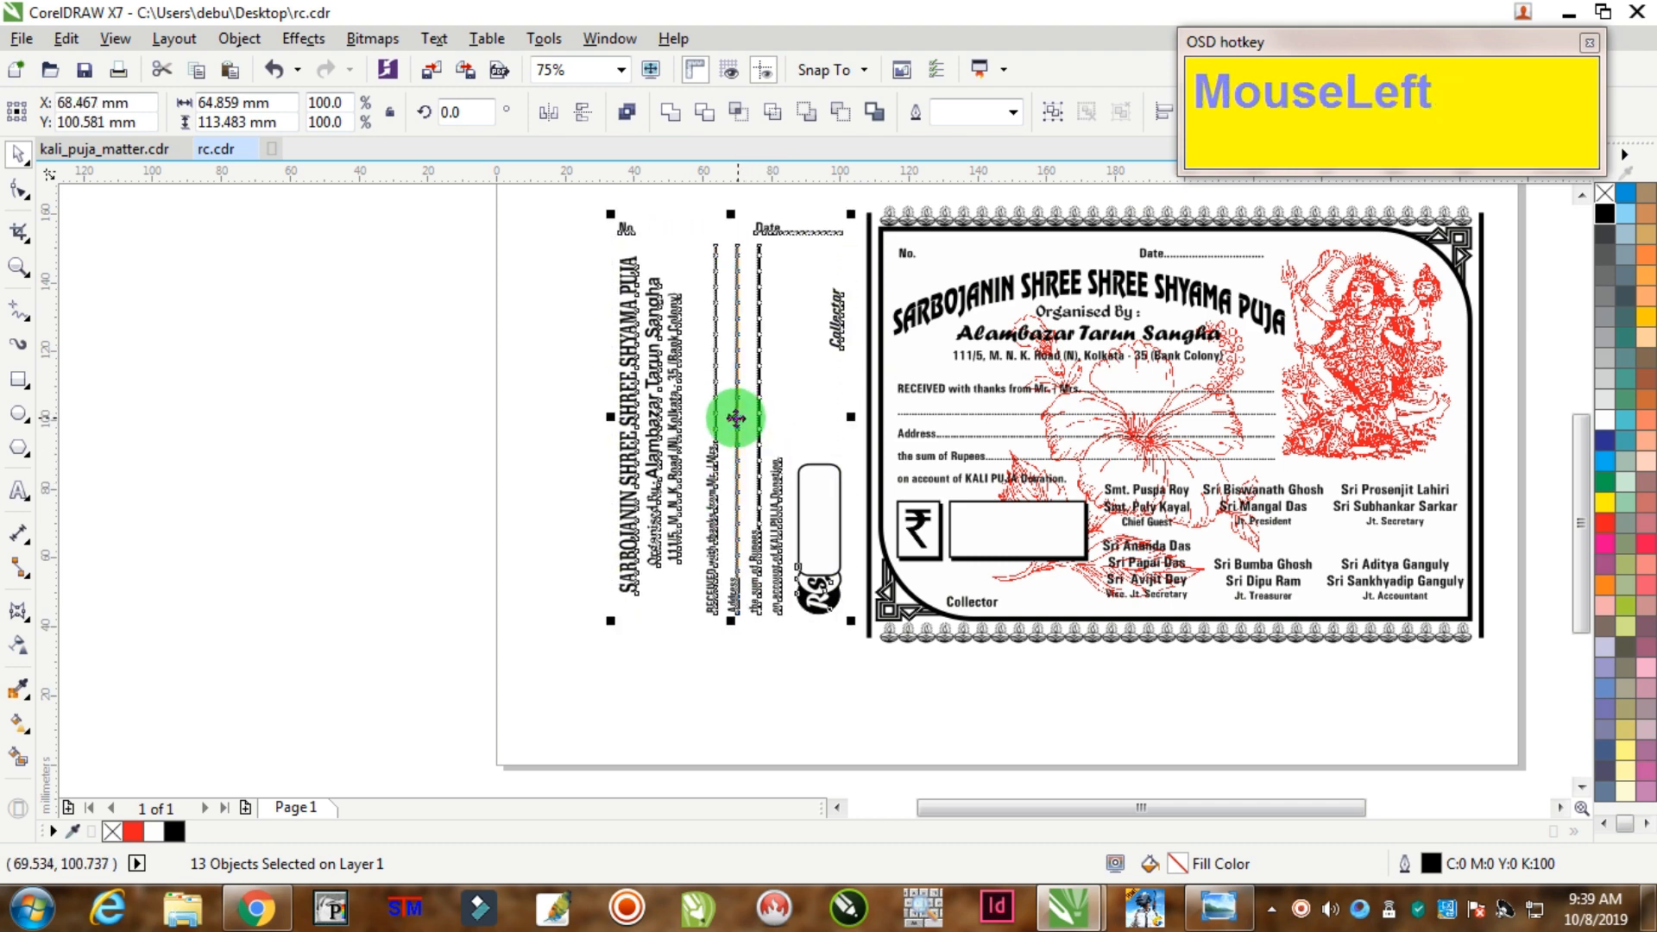
pyautogui.press('Left')
pyautogui.press('Left')
pyautogui.press('Left')
pyautogui.click(633, 411)
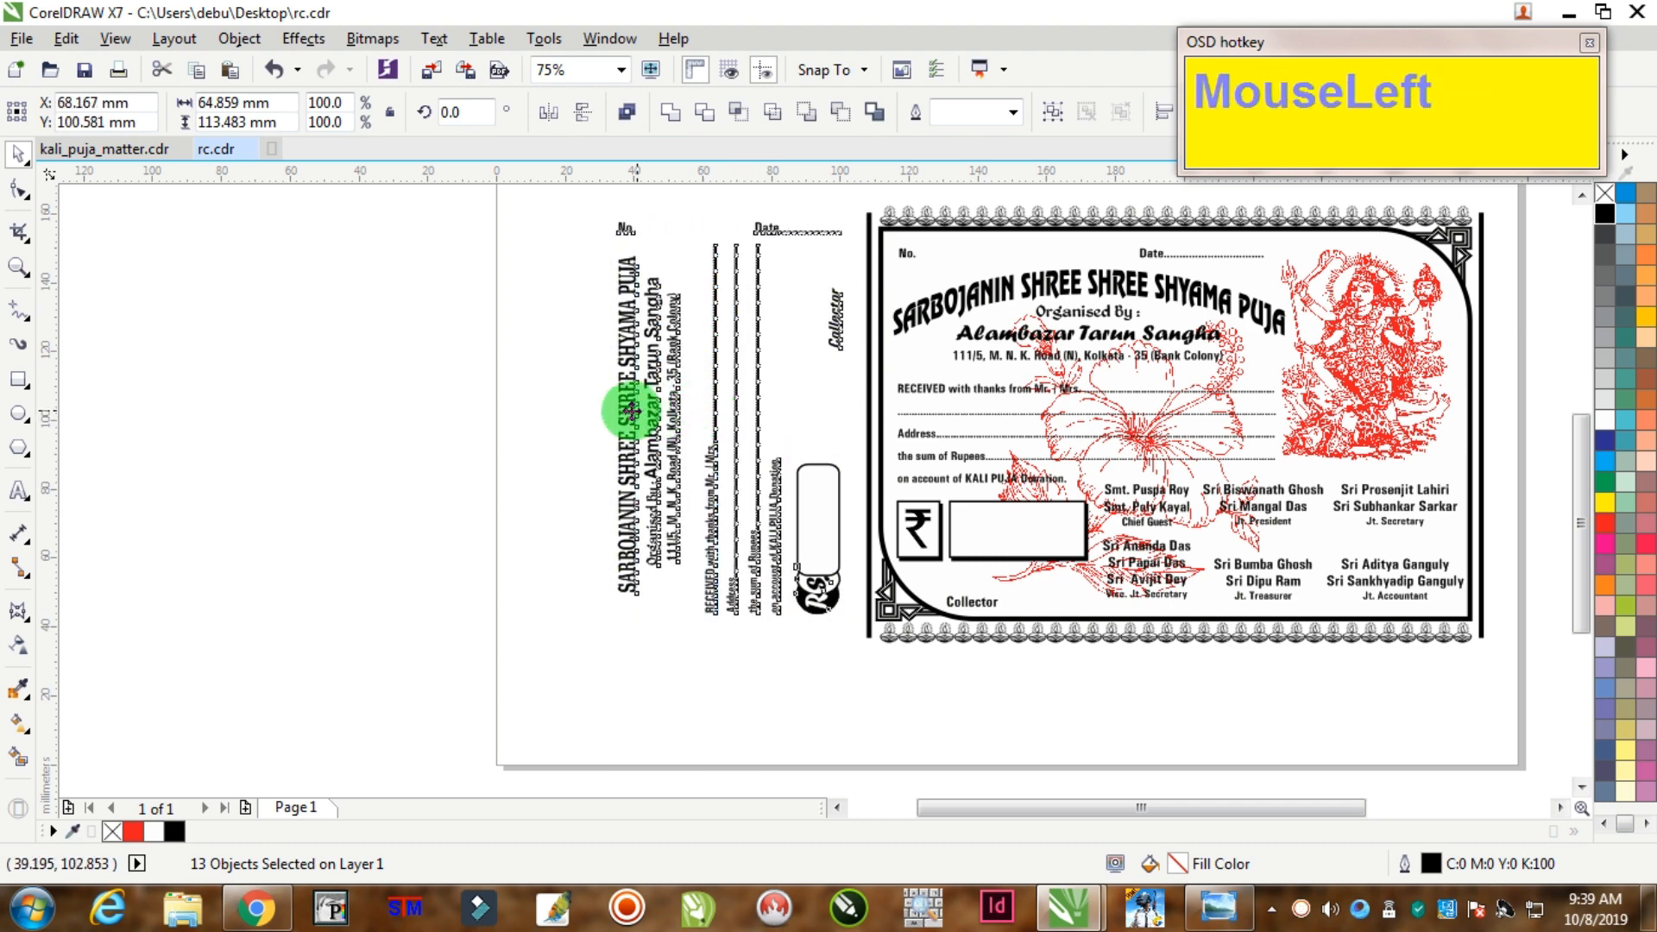
pyautogui.click(436, 332)
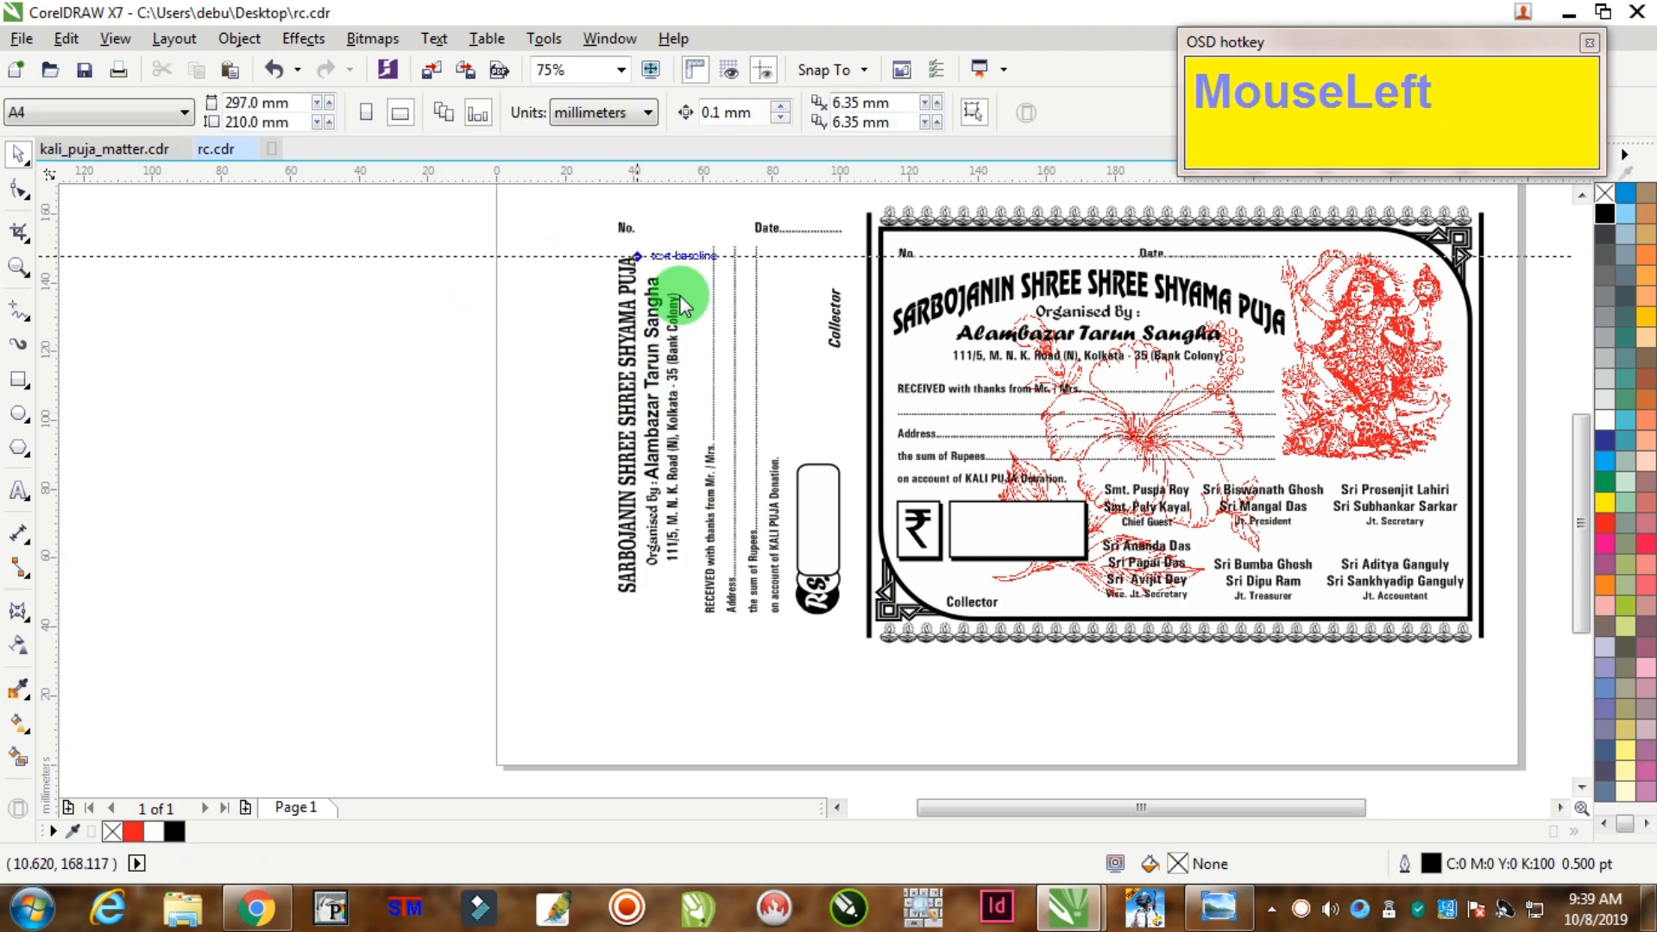
# Step: Stretch the stub to match the receipt's height and set it right beside the receipt
pyautogui.moveTo(877, 634); pyautogui.dragTo(981, 3)
pyautogui.moveTo(569, 212); pyautogui.dragTo(860, 651)
pyautogui.scroll(3, 747, 630)
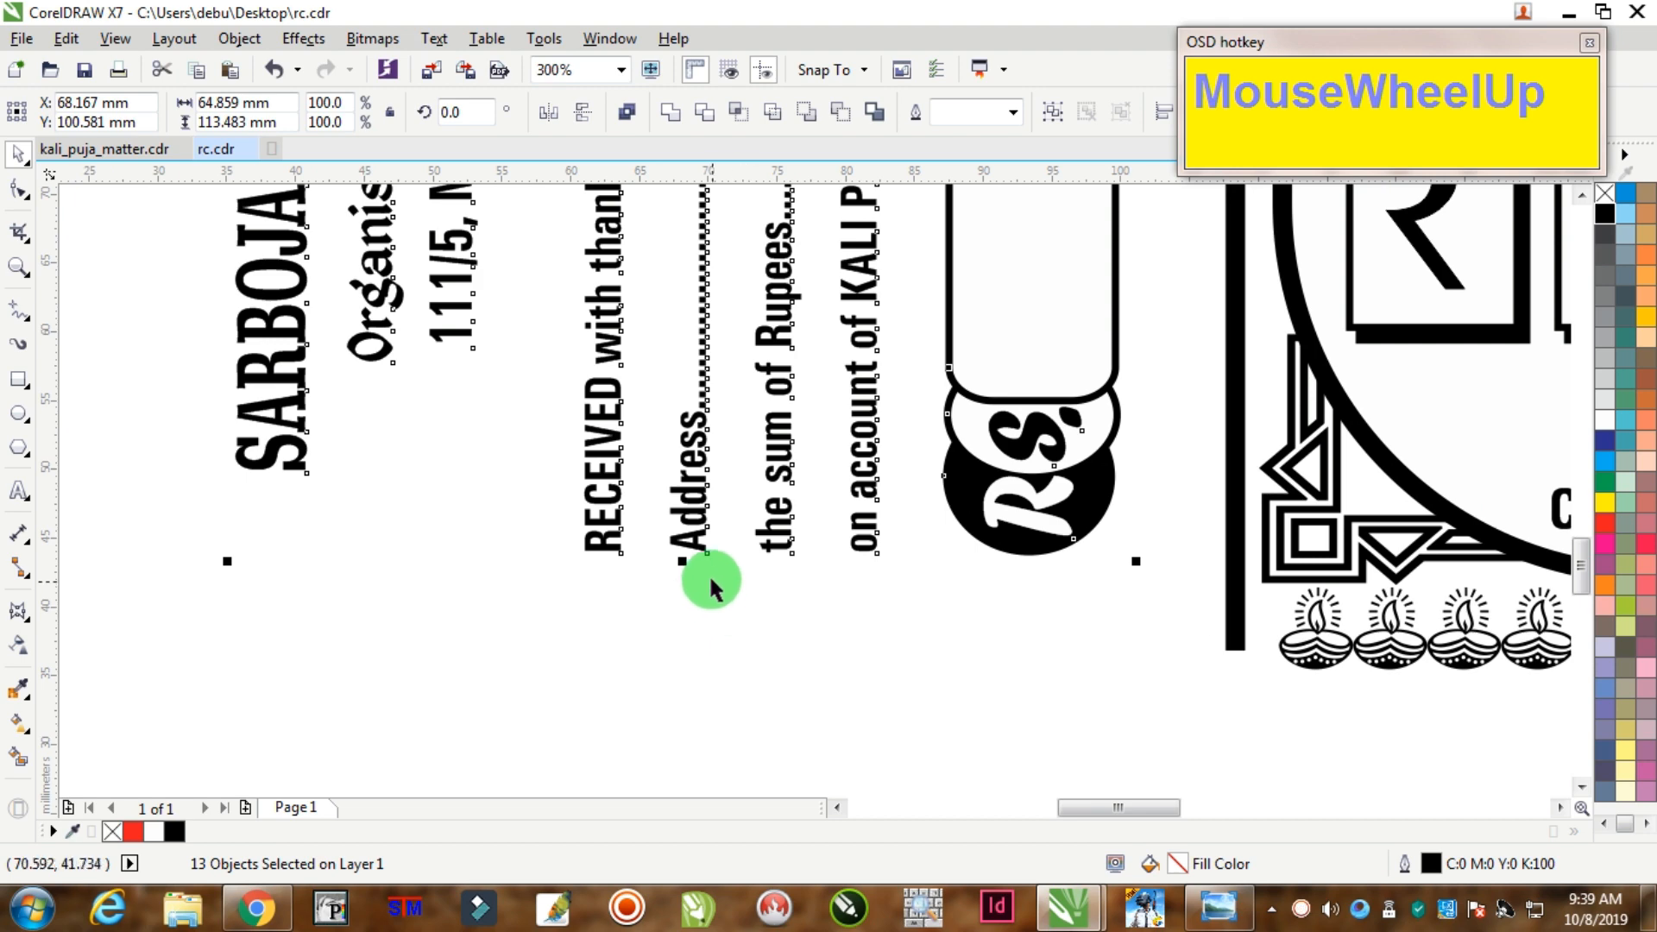
pyautogui.moveTo(681, 561); pyautogui.dragTo(706, 647)
pyautogui.scroll(-4, 705, 621)
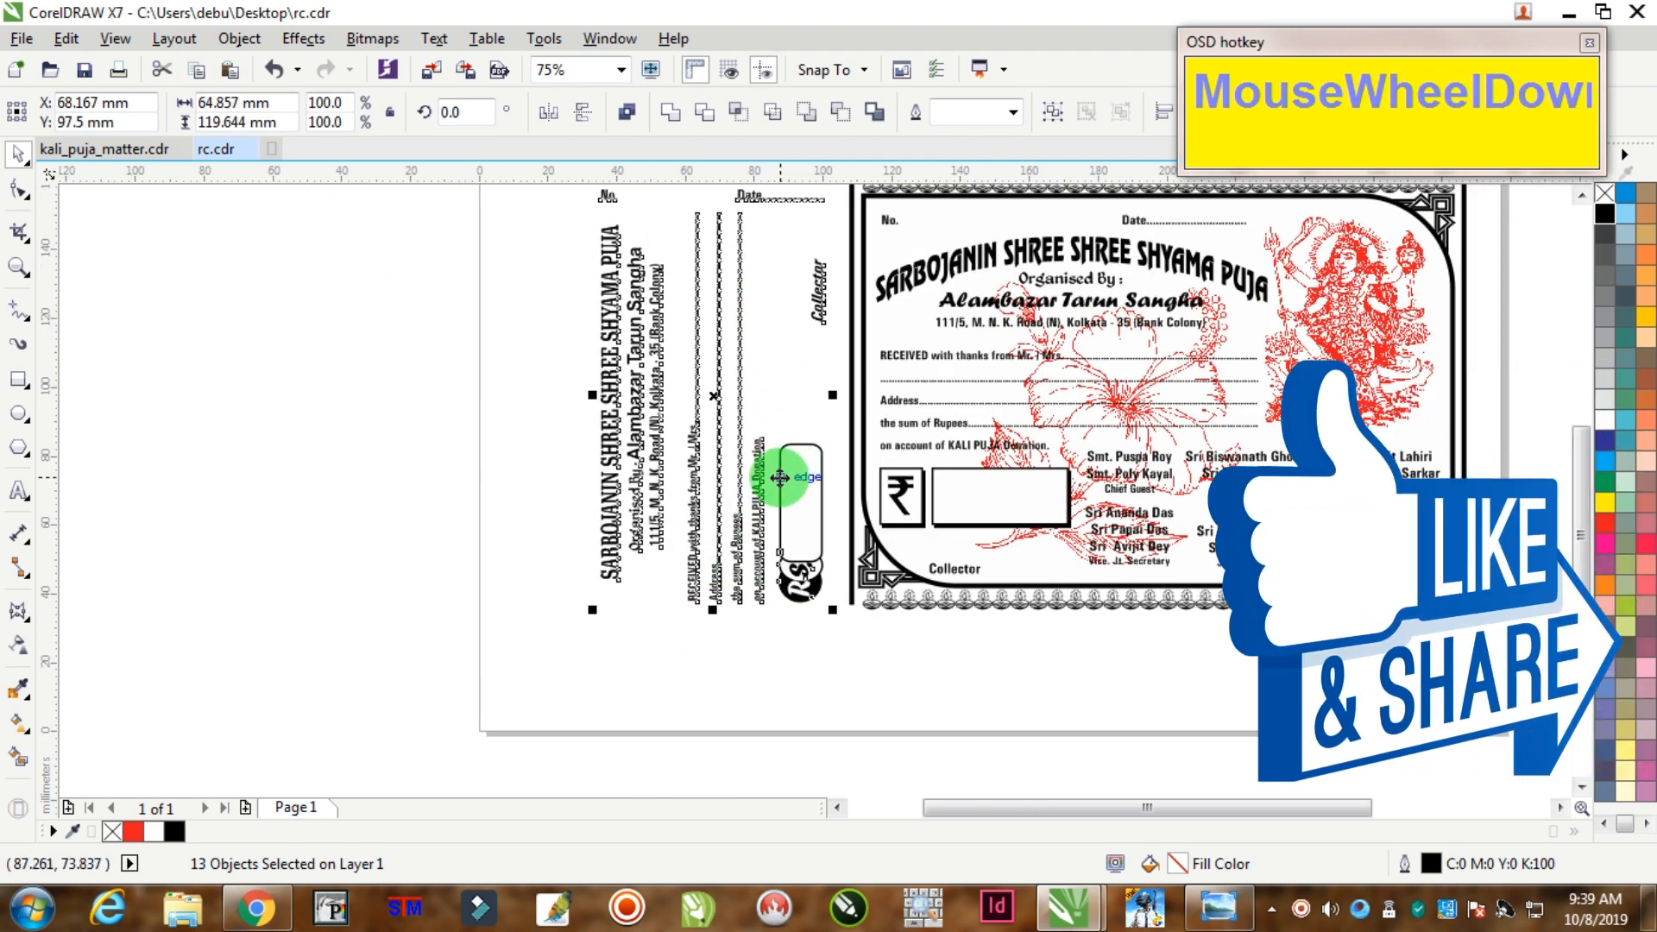
pyautogui.moveTo(759, 477); pyautogui.dragTo(738, 476)
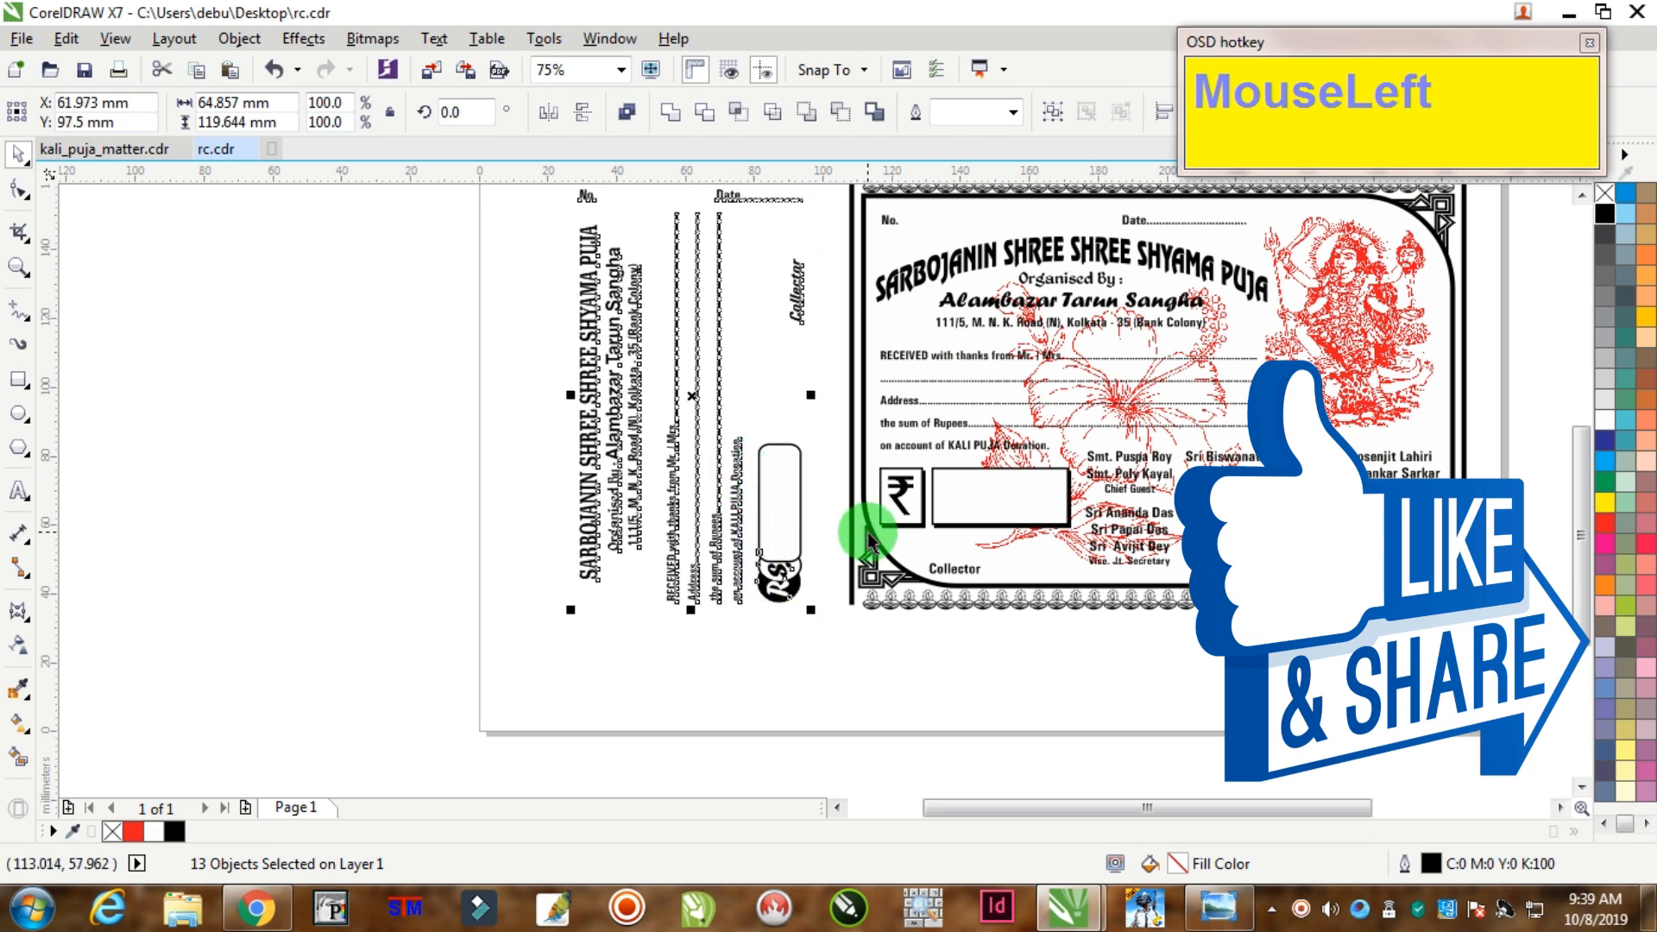
pyautogui.click(17, 346)
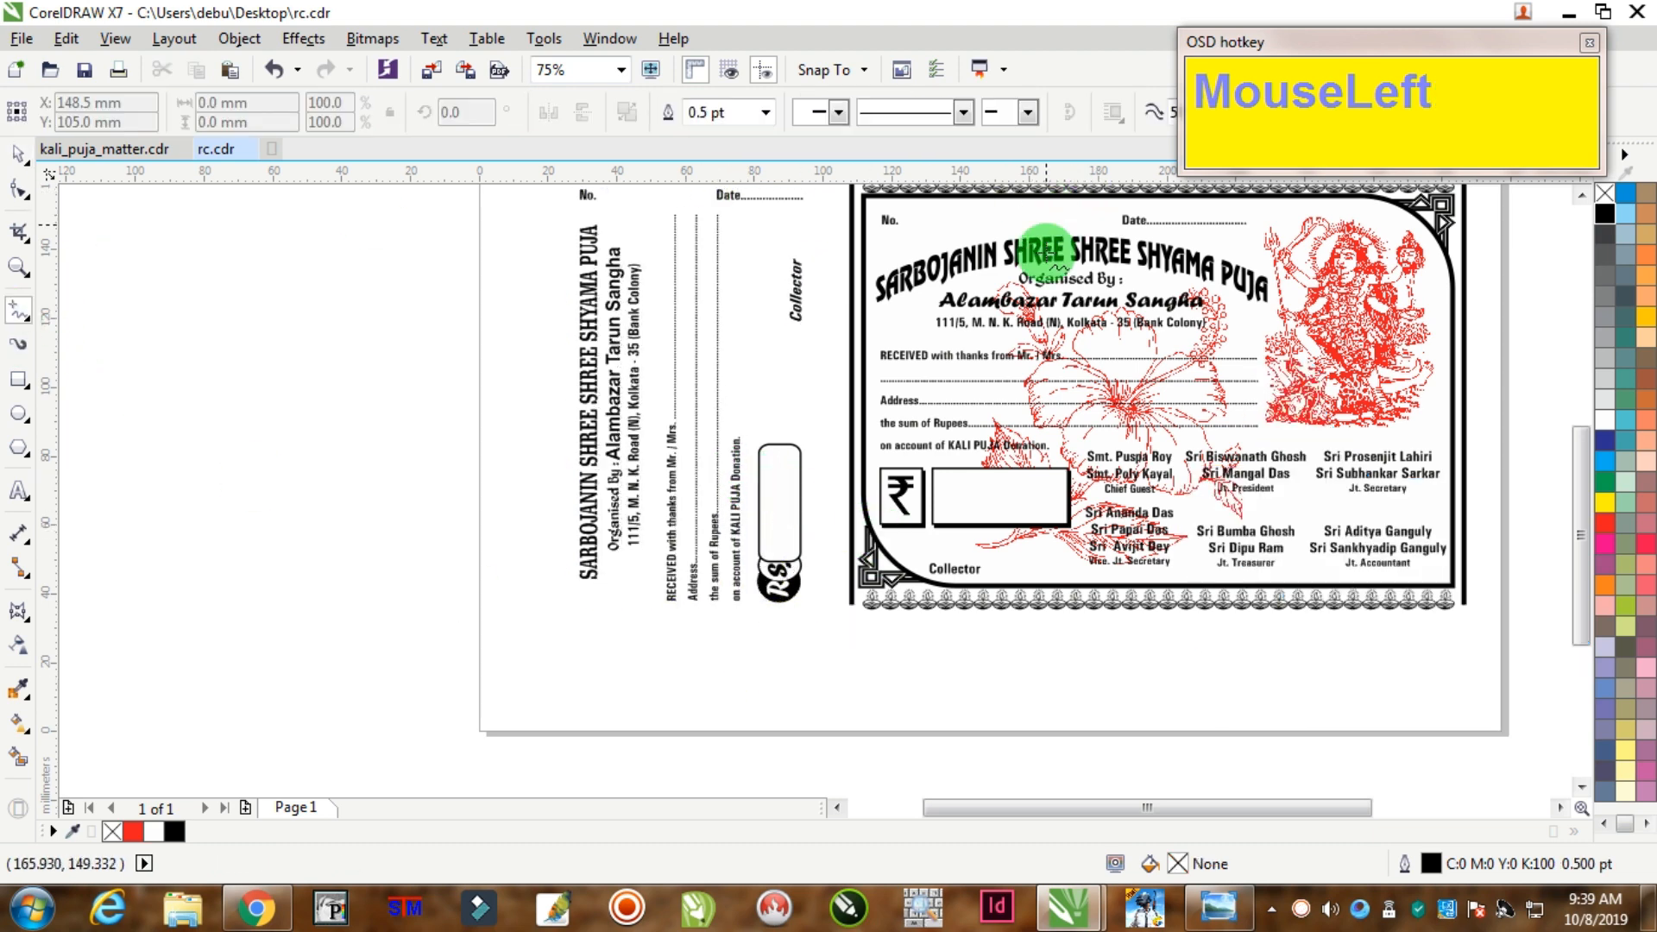
pyautogui.scroll(-2, 984, 292)
pyautogui.scroll(2, 950, 252)
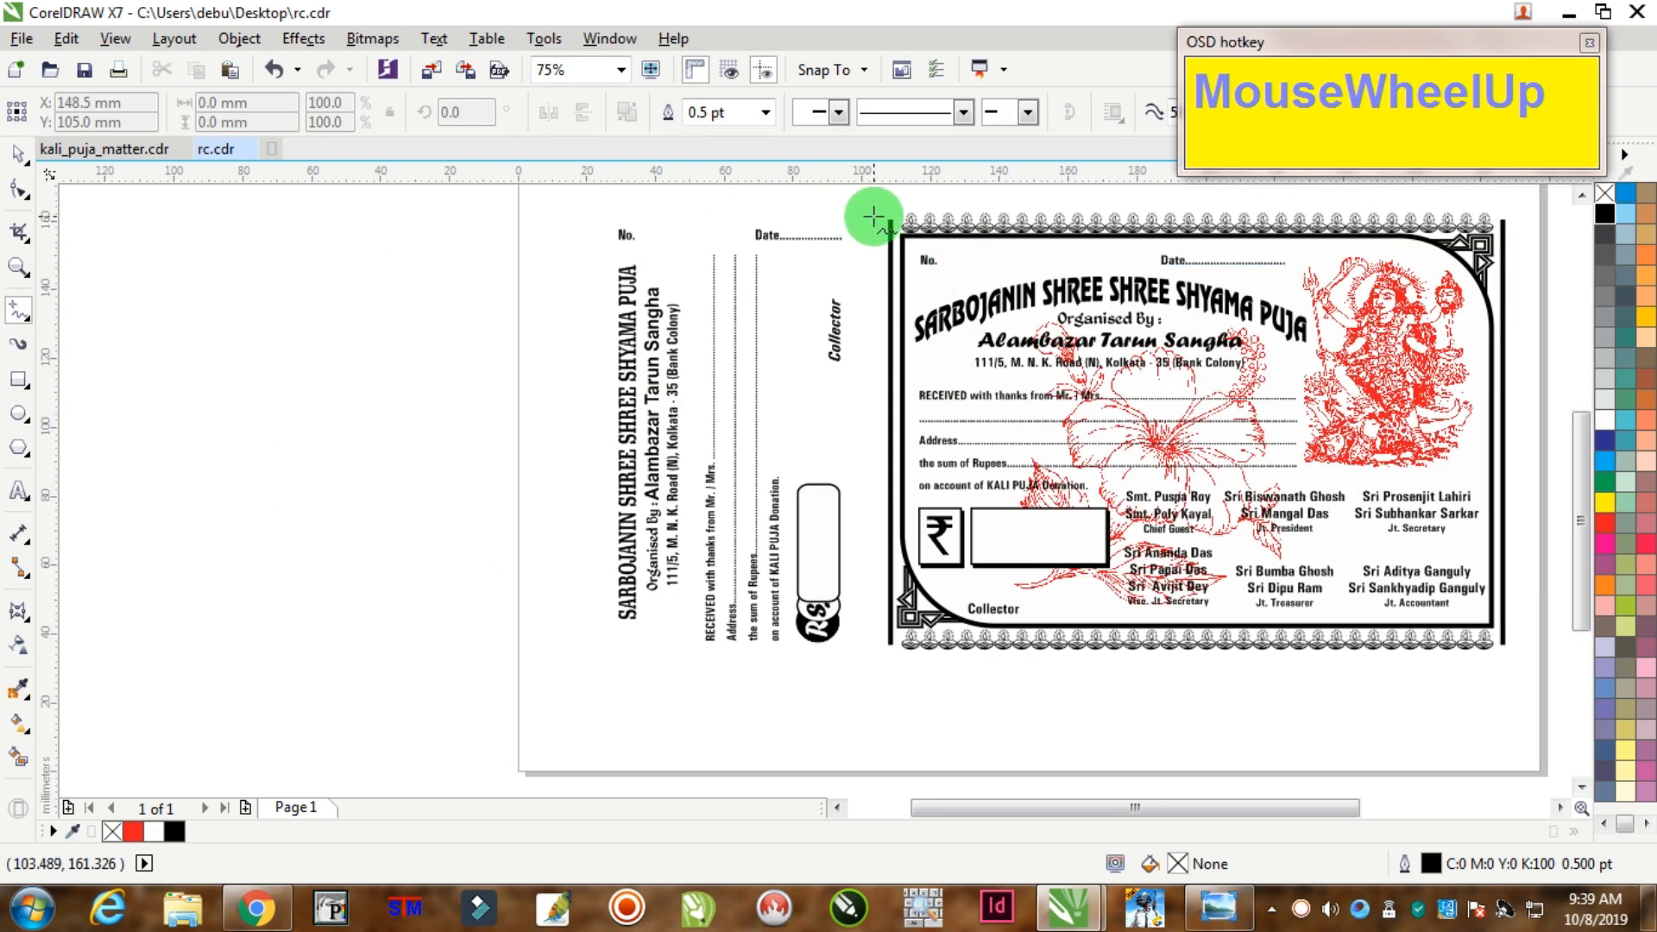
pyautogui.moveTo(874, 221); pyautogui.dragTo(876, 644)
pyautogui.press('F12')
pyautogui.write('4')
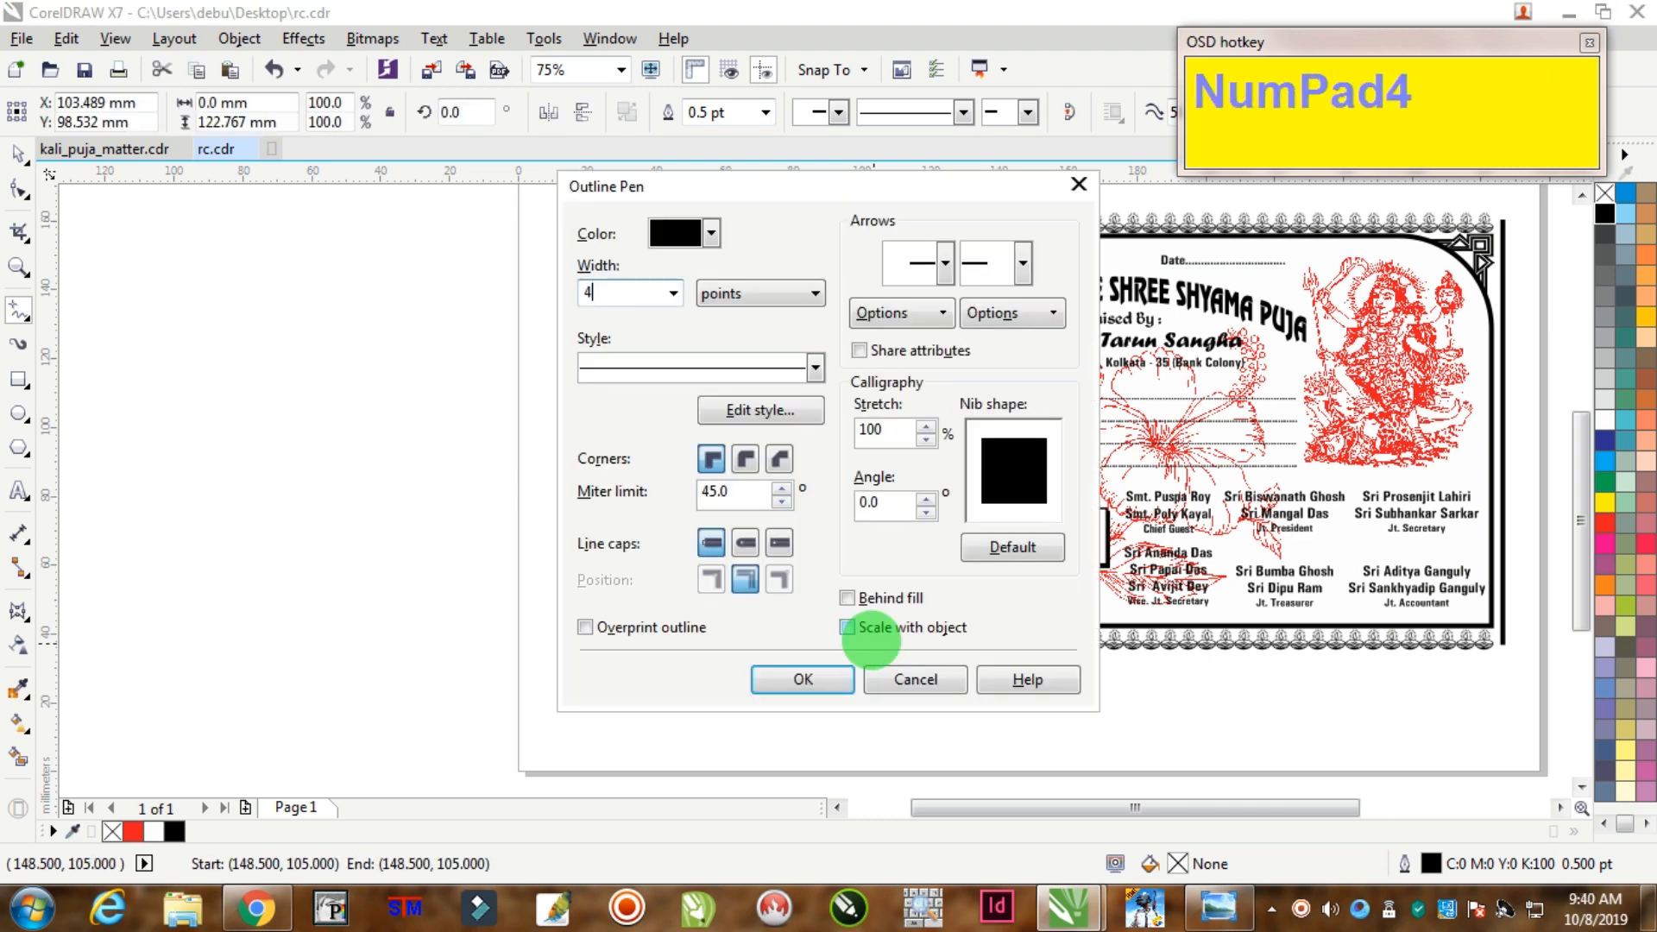
pyautogui.press('Tab')
pyautogui.hotkey('shift', 'Tab')
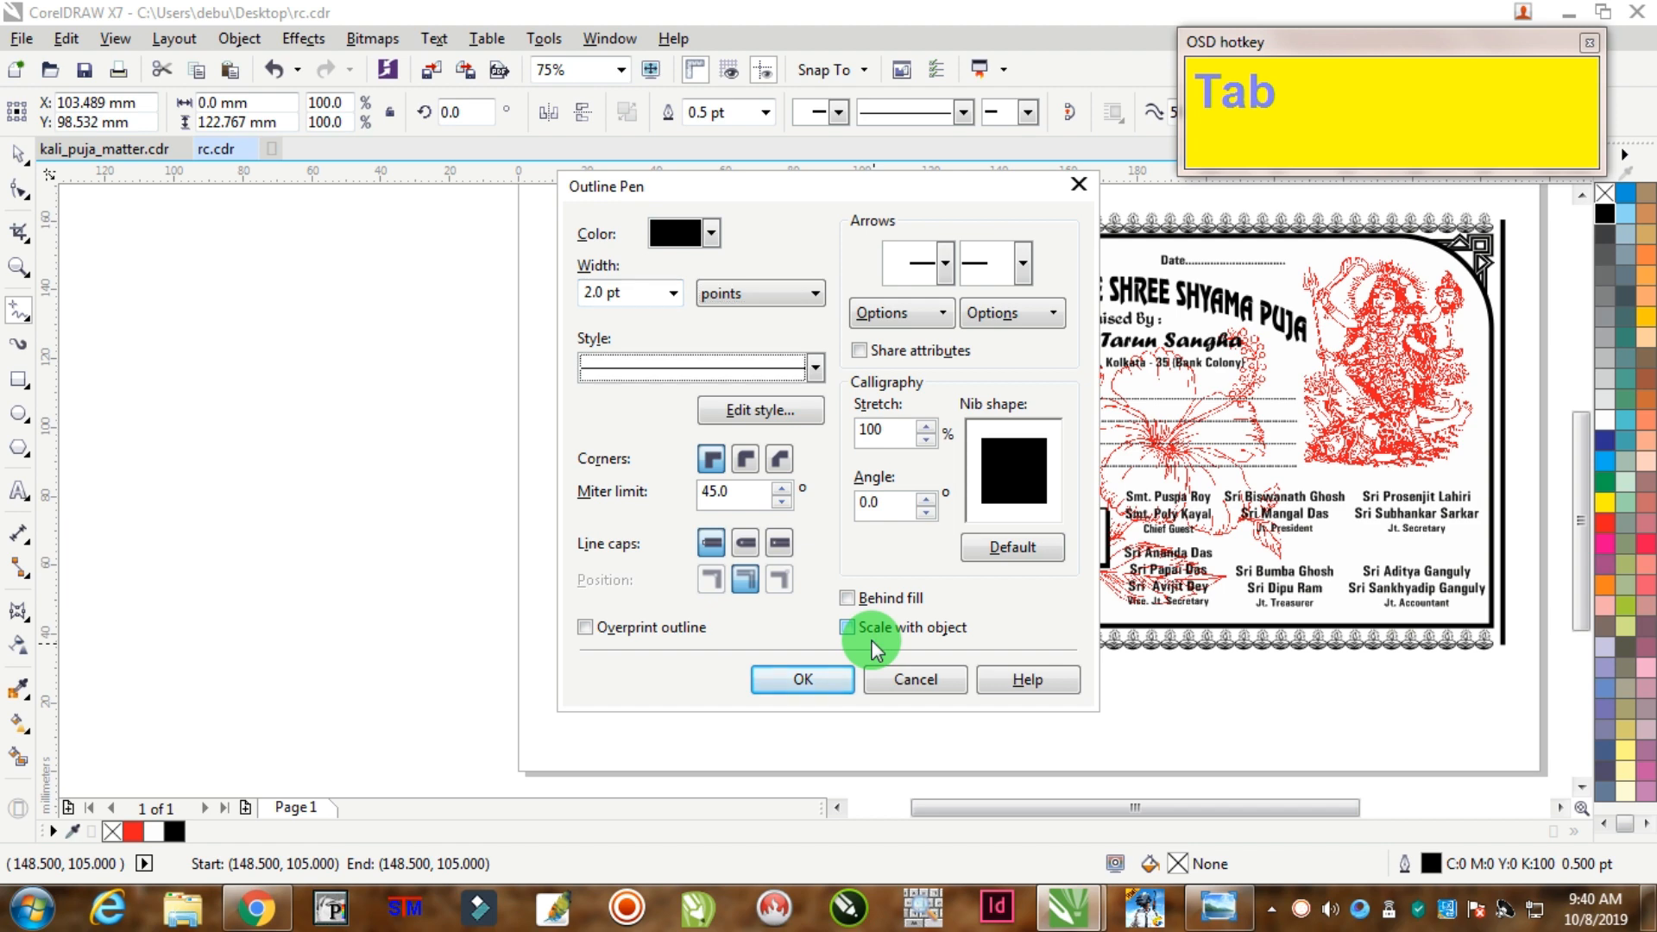
pyautogui.press('Down')
pyautogui.press('Down')
pyautogui.press('Return')
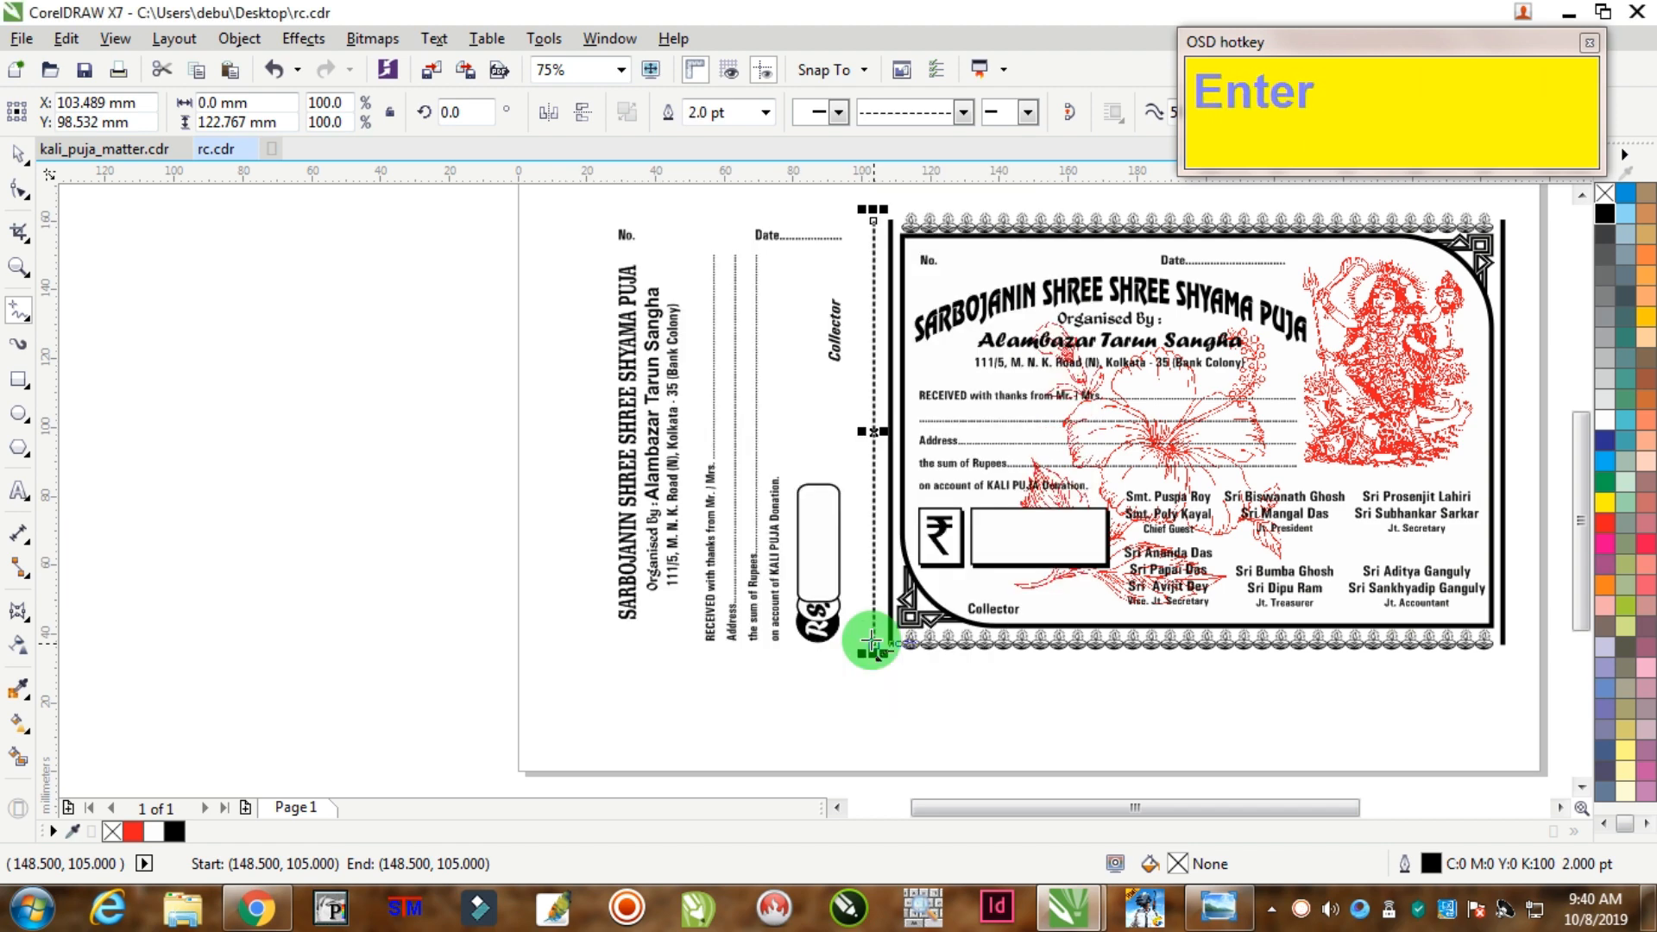
pyautogui.click(19, 159)
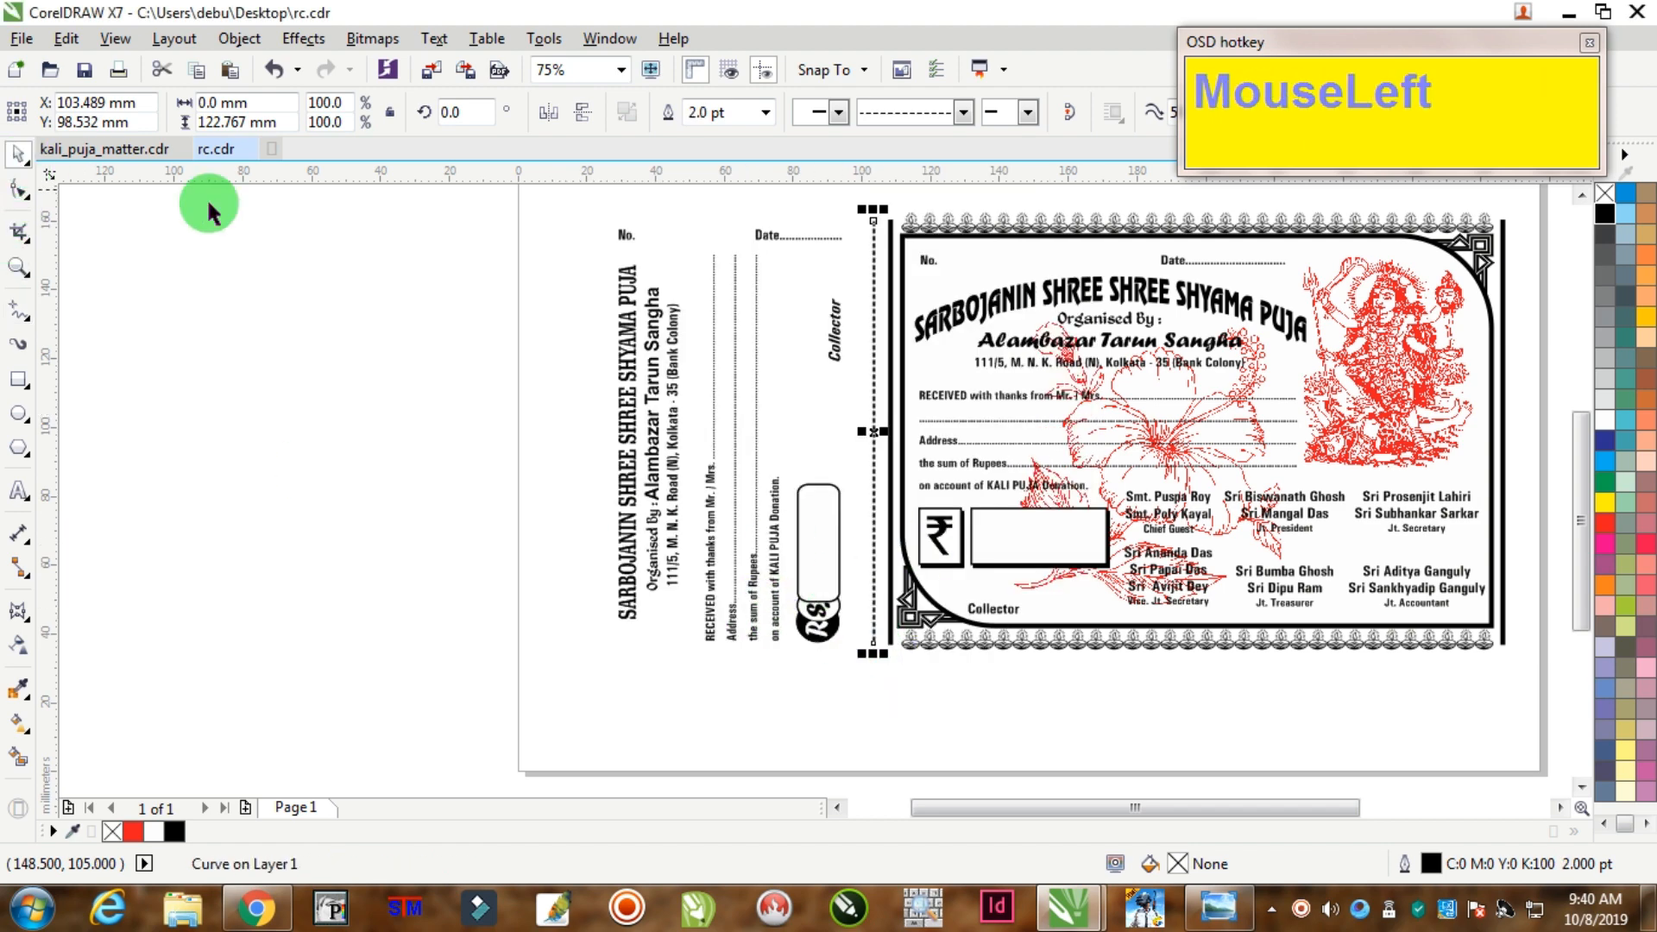
pyautogui.click(454, 270)
pyautogui.moveTo(866, 676); pyautogui.dragTo(861, 673)
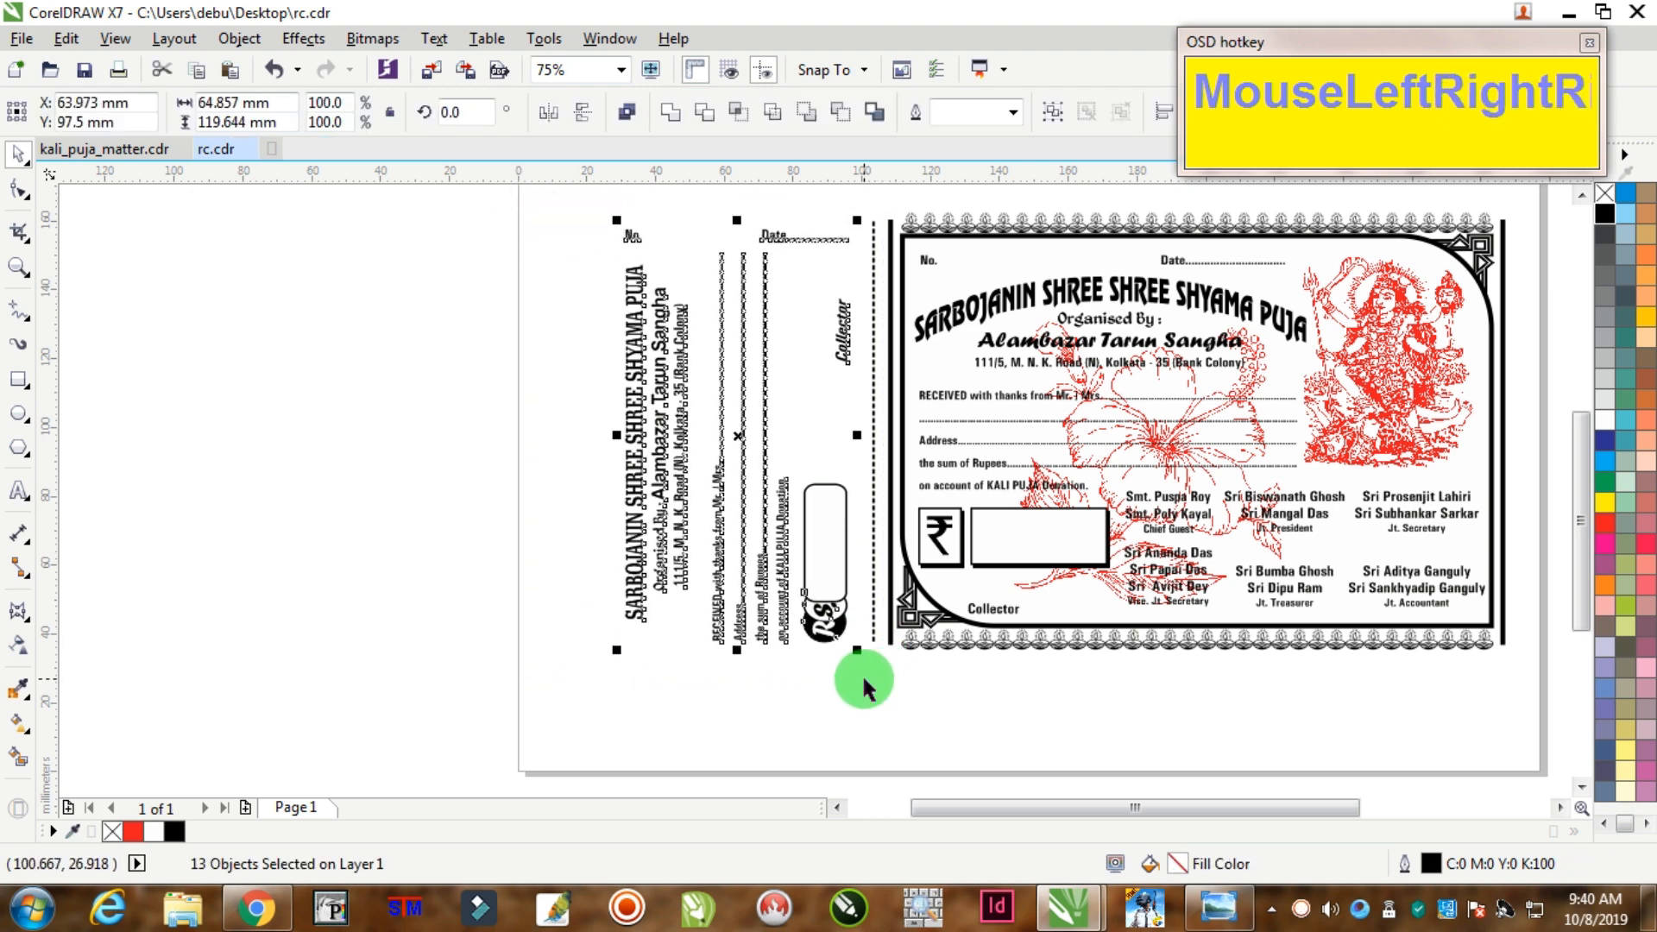
pyautogui.click(371, 541)
pyautogui.scroll(-2, 550, 542)
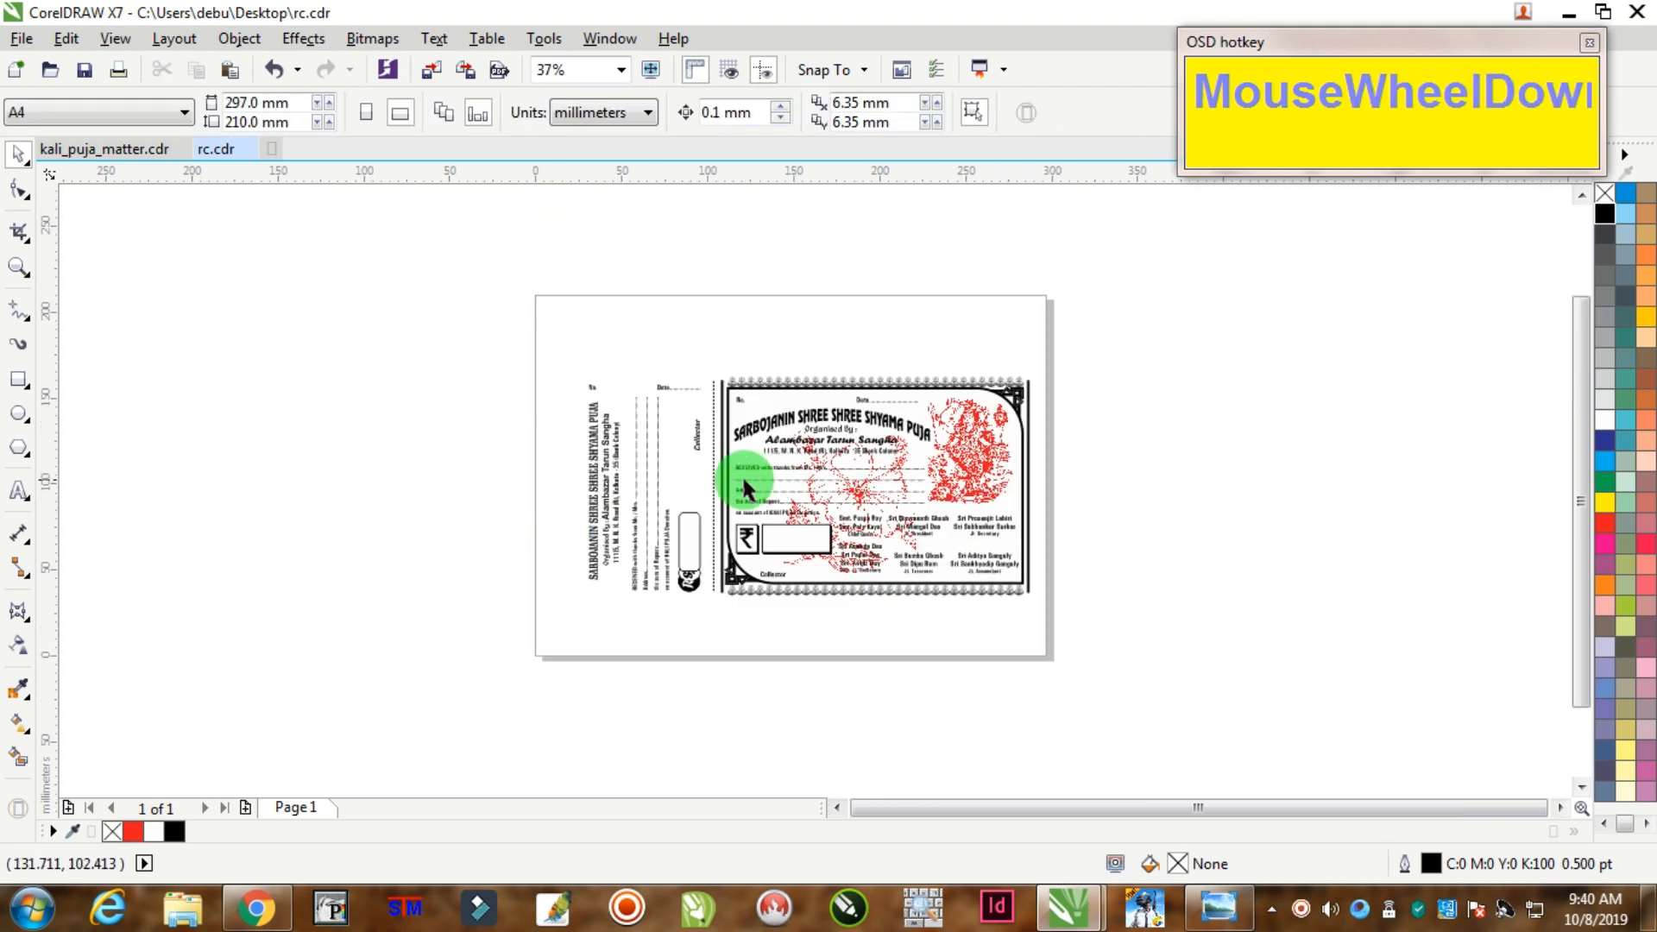
# Step: Group all the receipt pieces and centre the group on the page
pyautogui.click(850, 474)
pyautogui.scroll(1, 821, 470)
pyautogui.hotkey('ctrl', 'g')
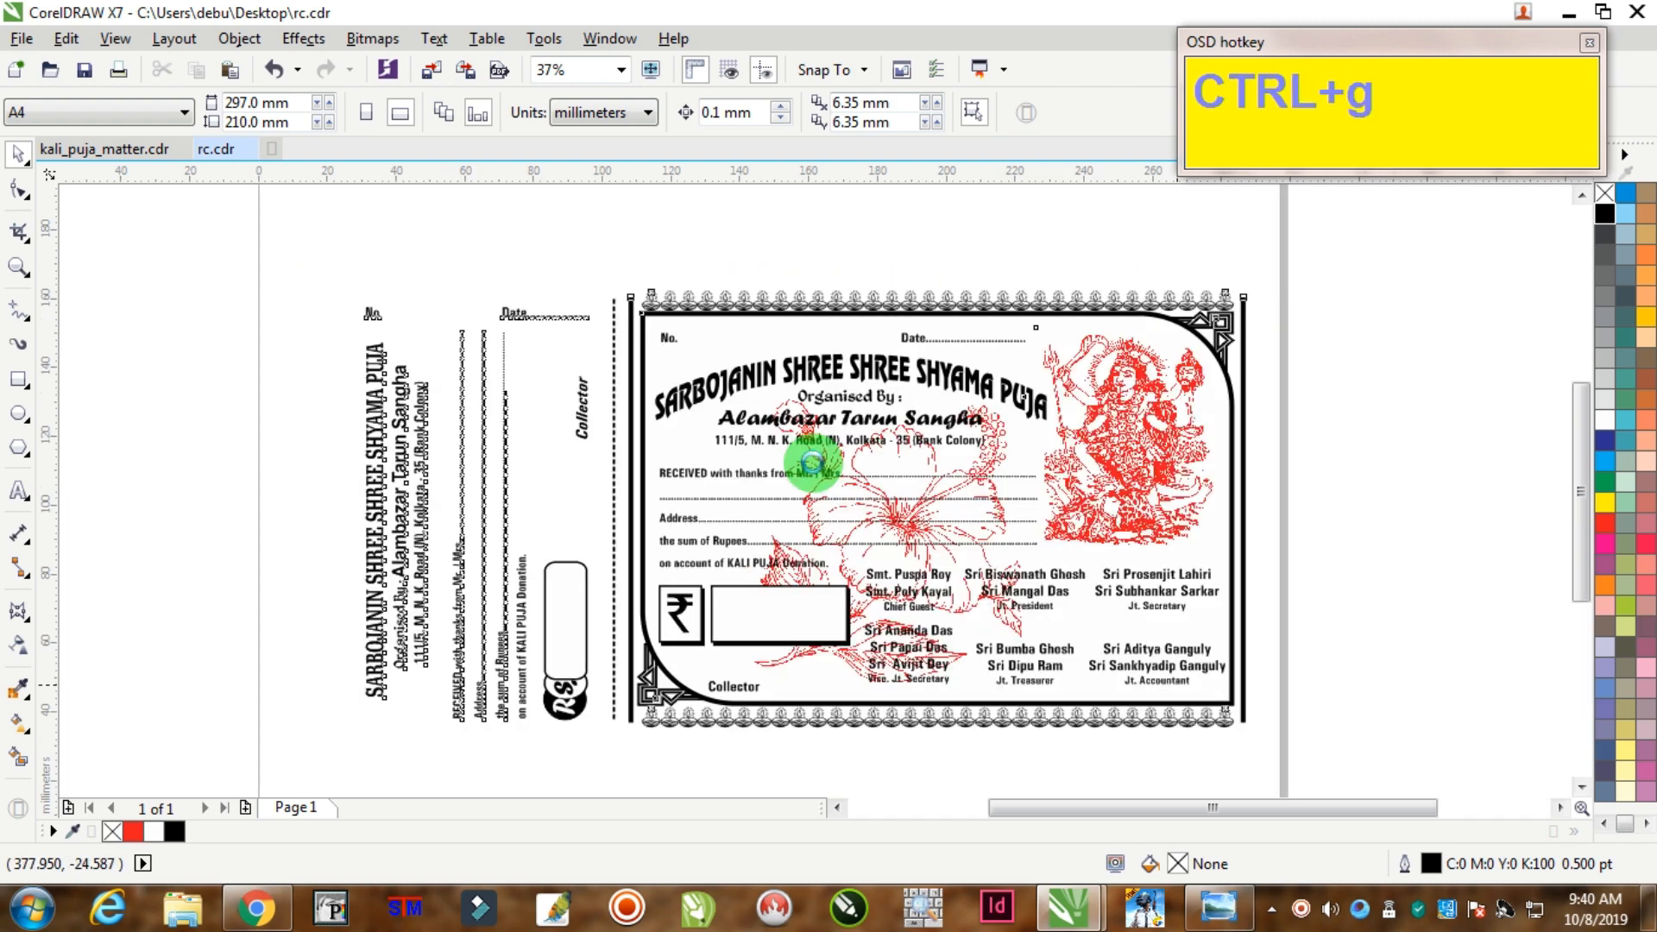
pyautogui.press('p')
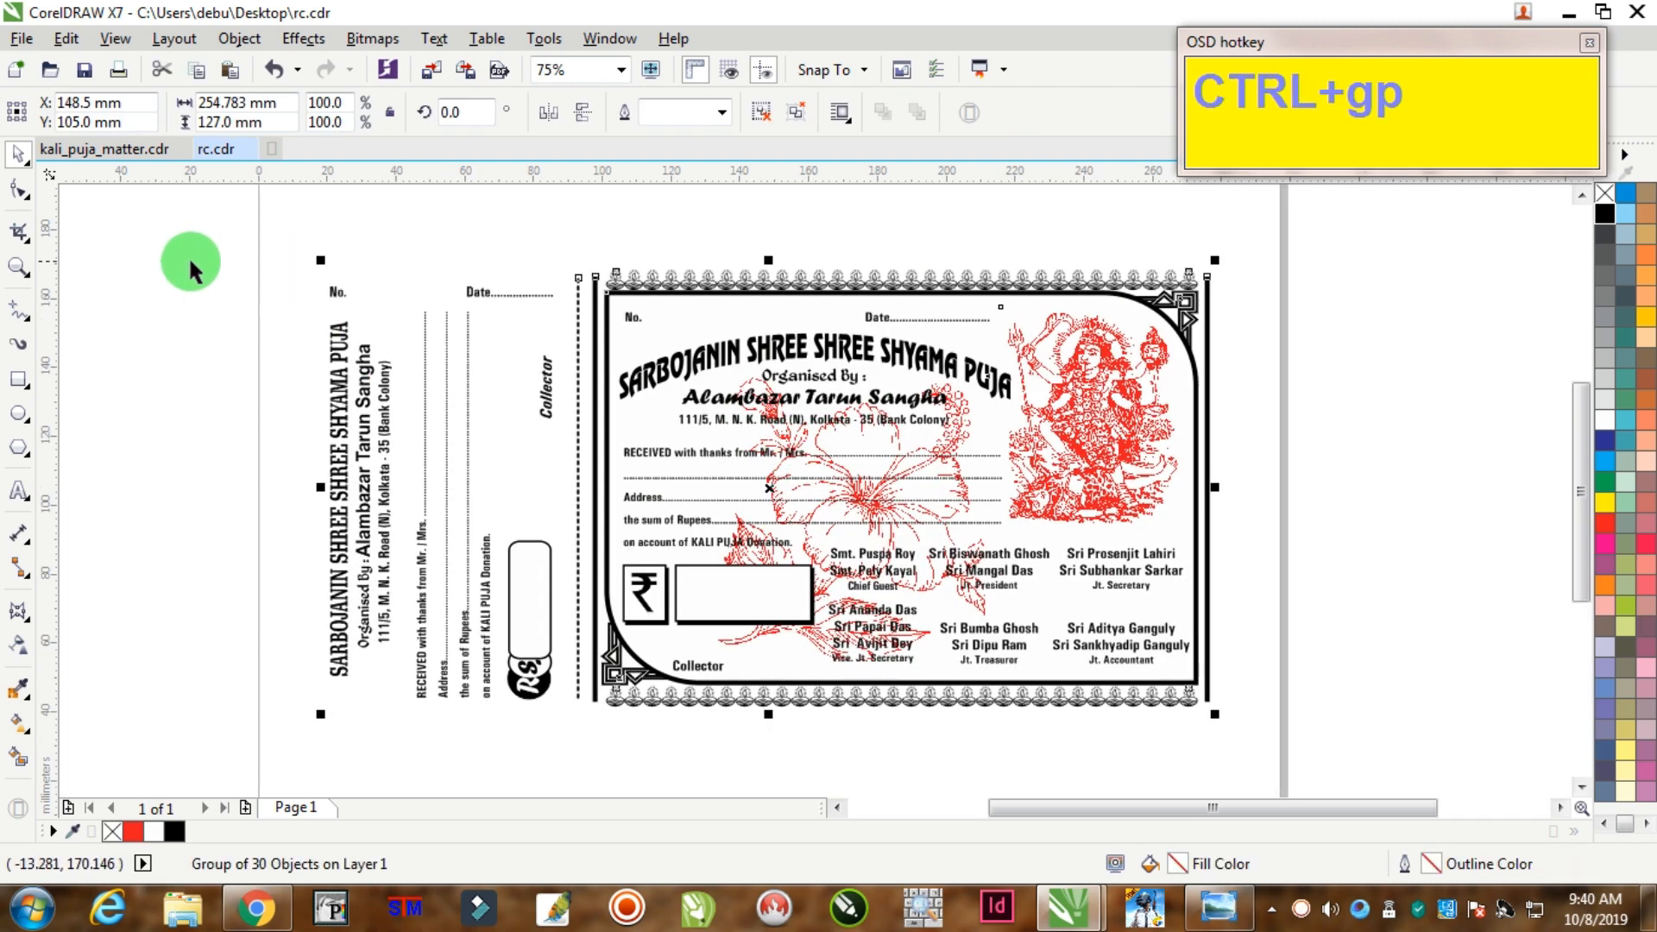
pyautogui.click(53, 273)
# Step: Draw a rectangle covering the whole receipt and stub, extending its top edge slightly
pyautogui.click(19, 378)
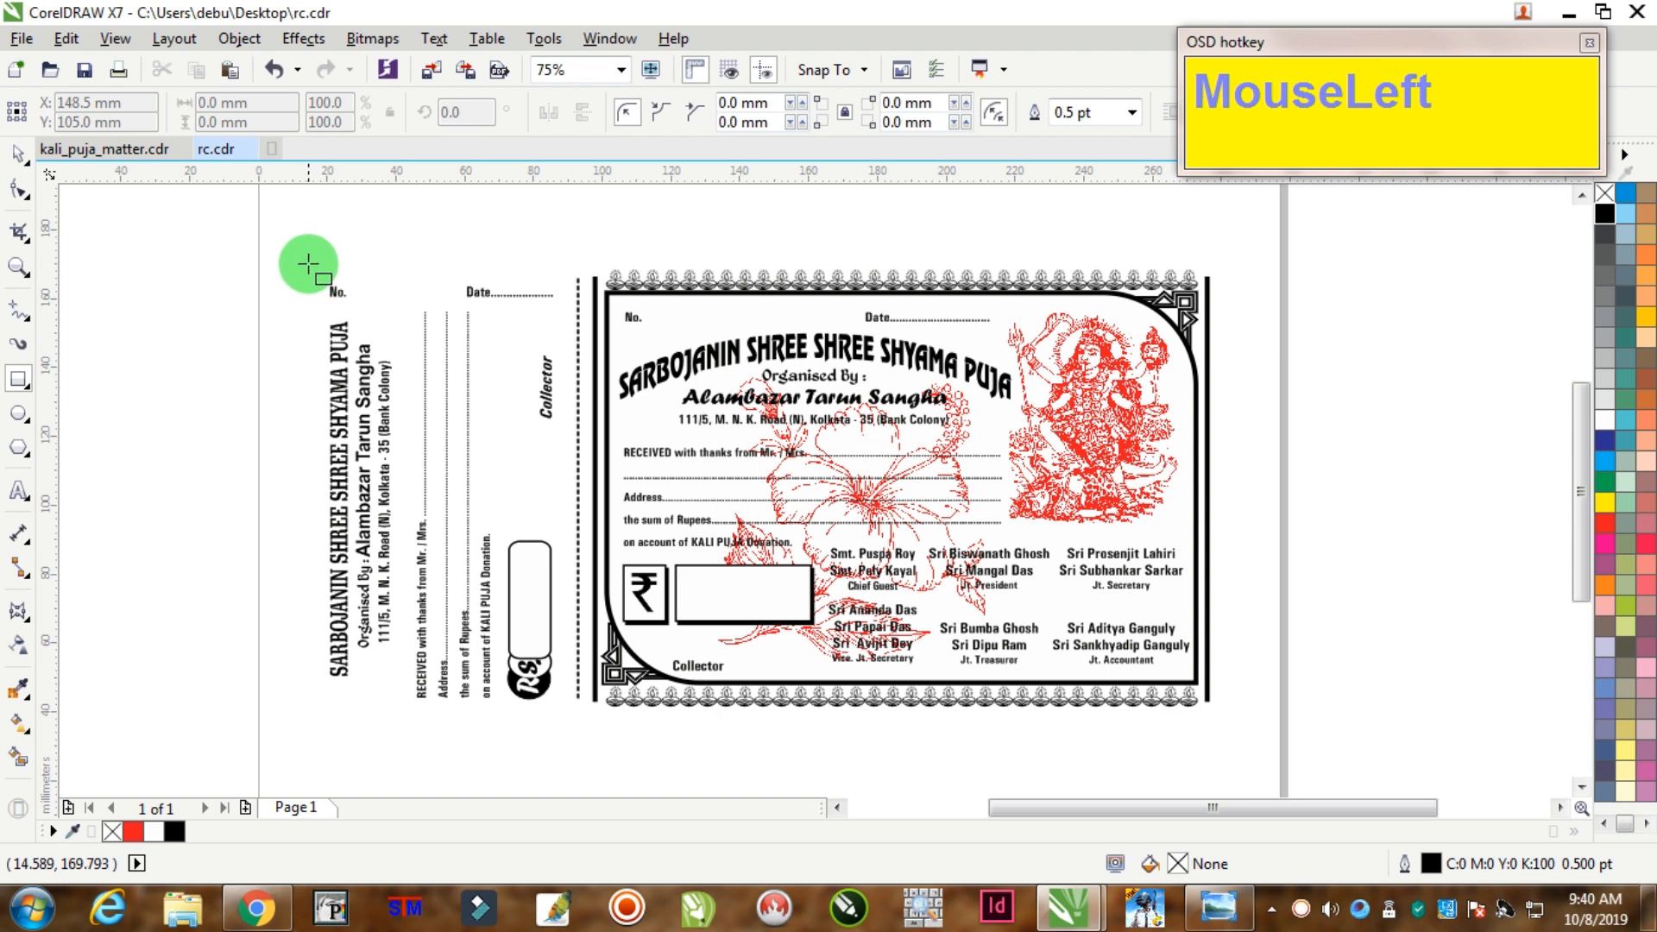
pyautogui.moveTo(308, 263); pyautogui.dragTo(1225, 717)
pyautogui.click(13, 161)
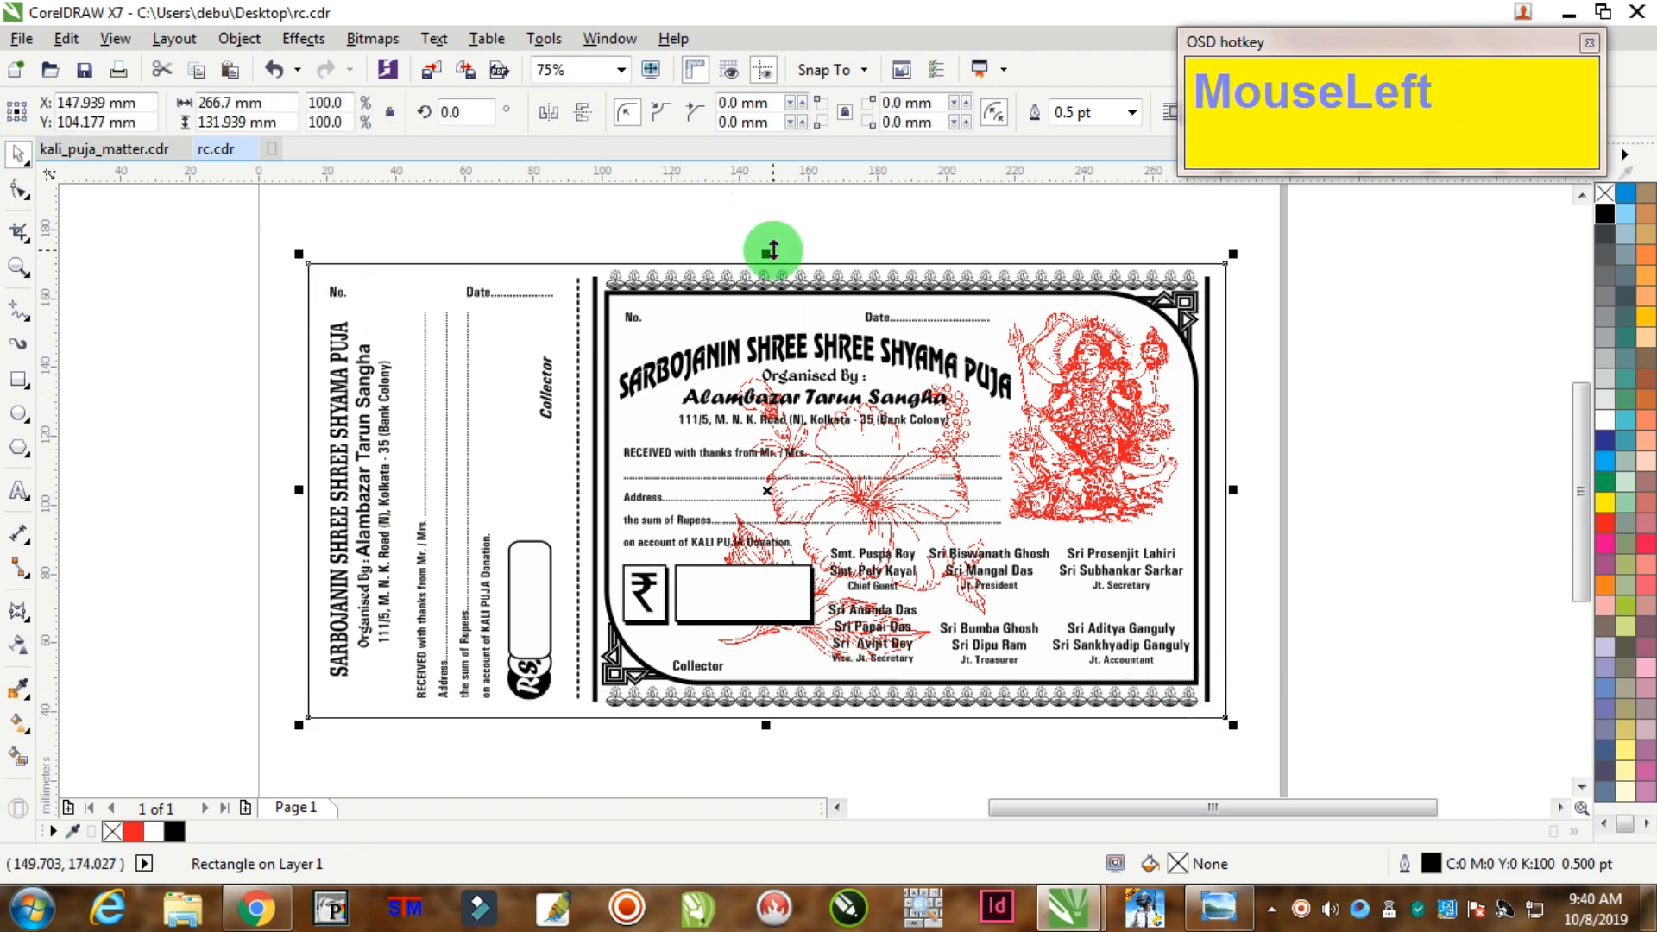
pyautogui.scroll(2, 812, 247)
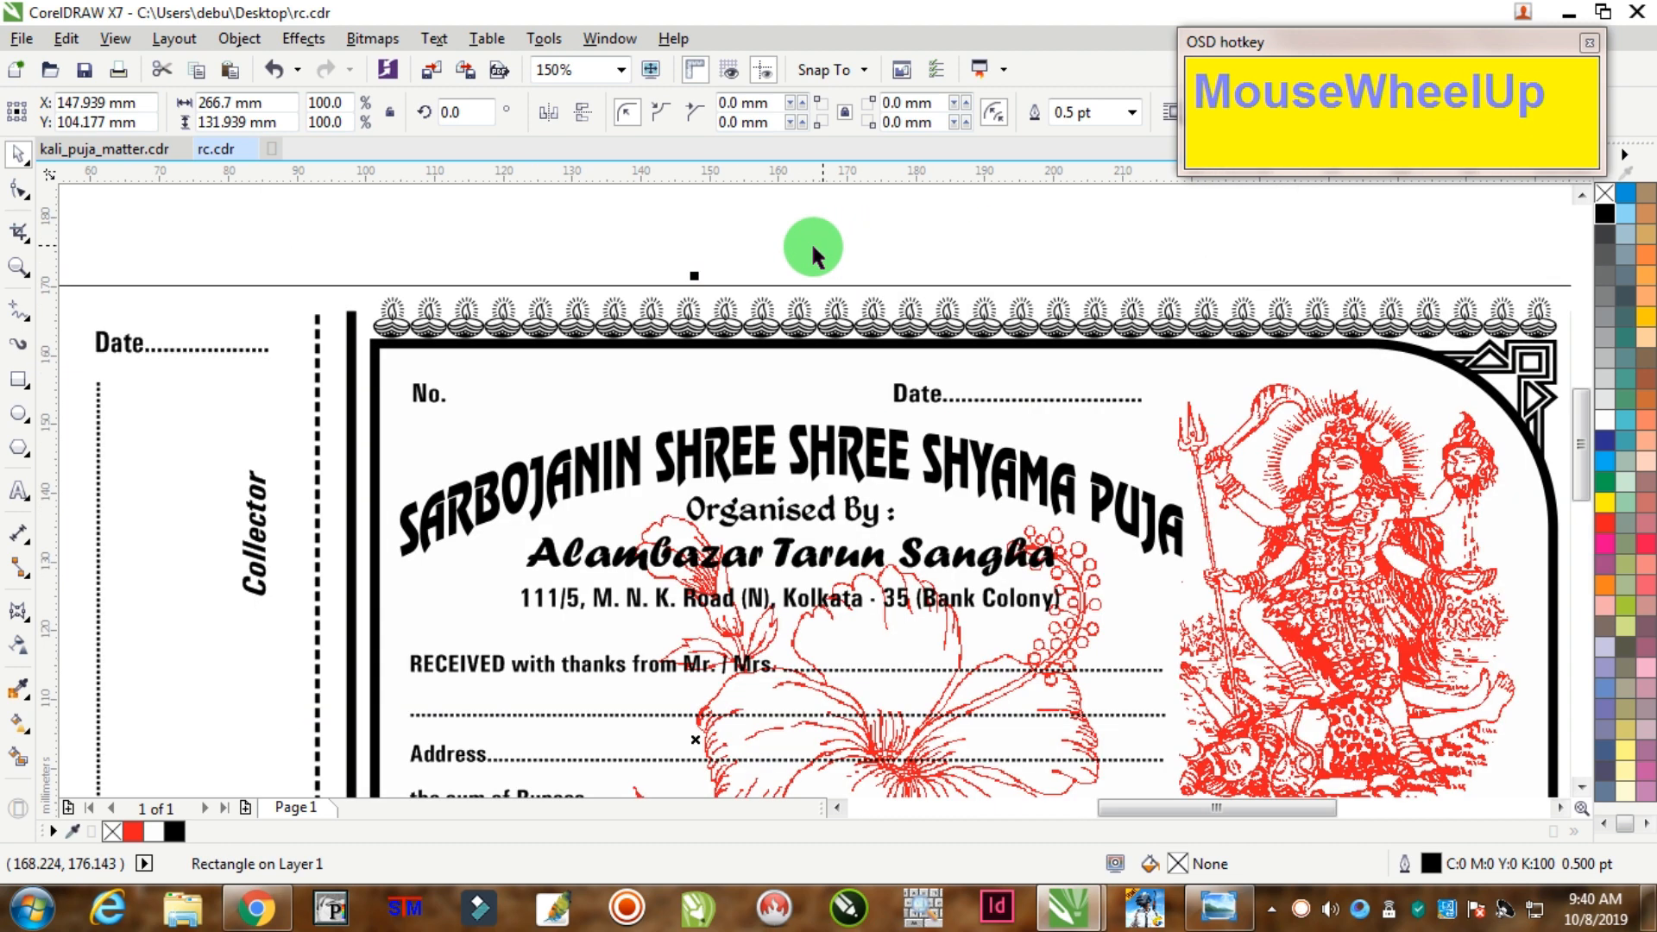
pyautogui.moveTo(697, 282); pyautogui.dragTo(777, 269)
pyautogui.scroll(-2, 840, 277)
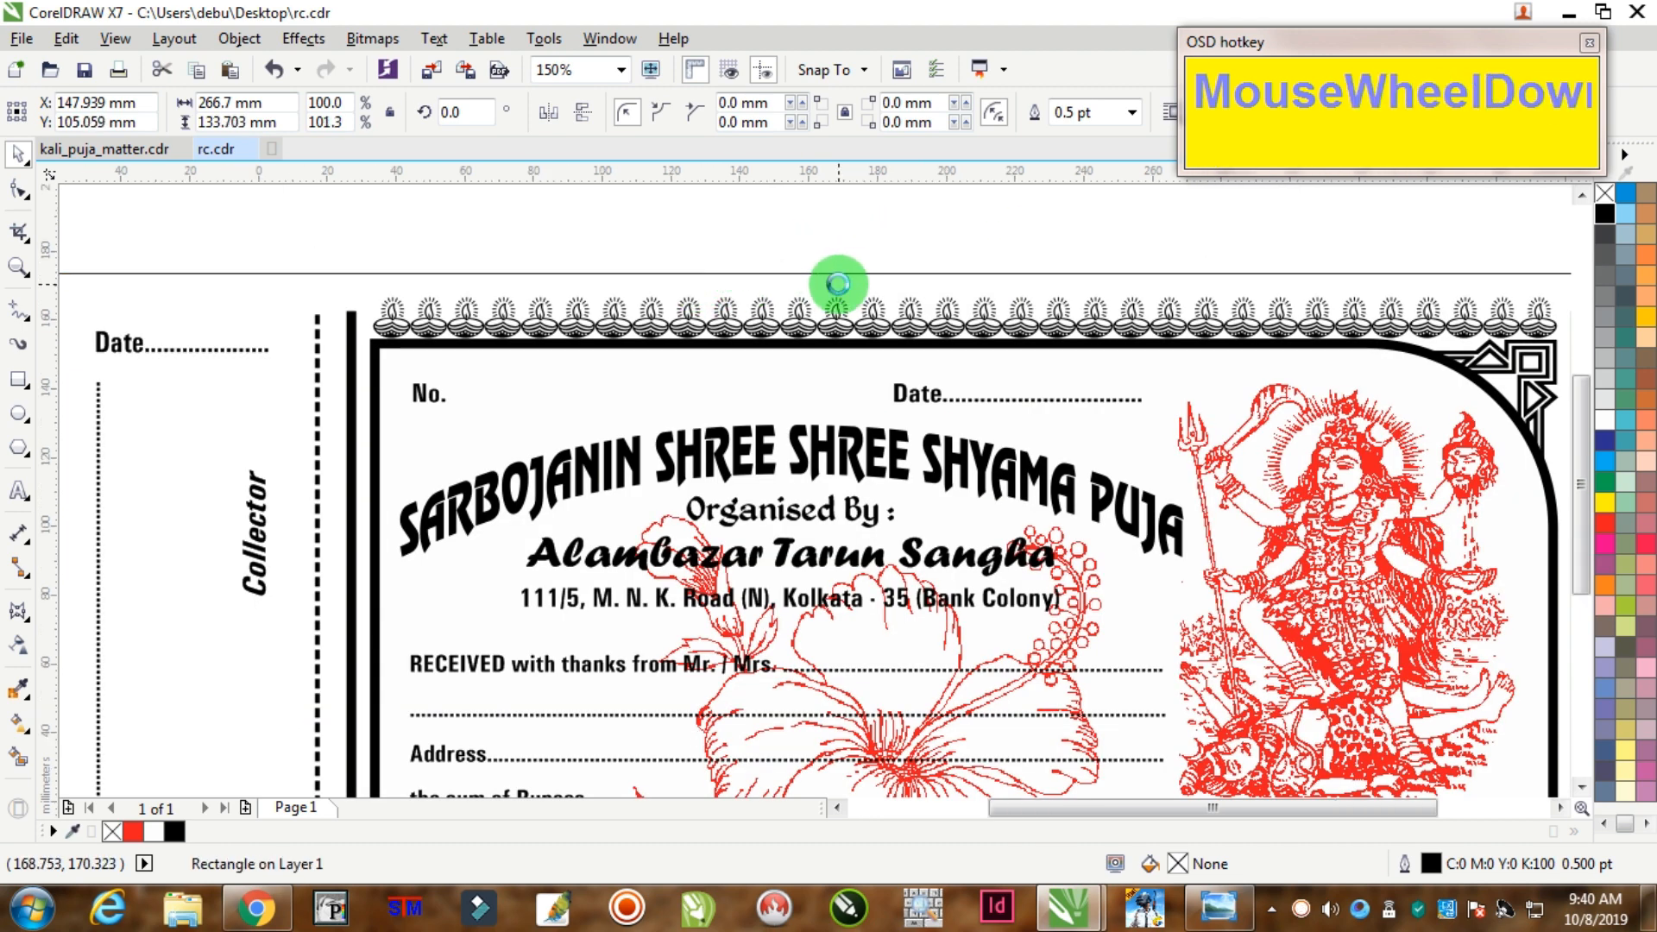
# Step: Fill the rectangle Moon Green with no outline and send it behind the receipt
pyautogui.click(1644, 316)
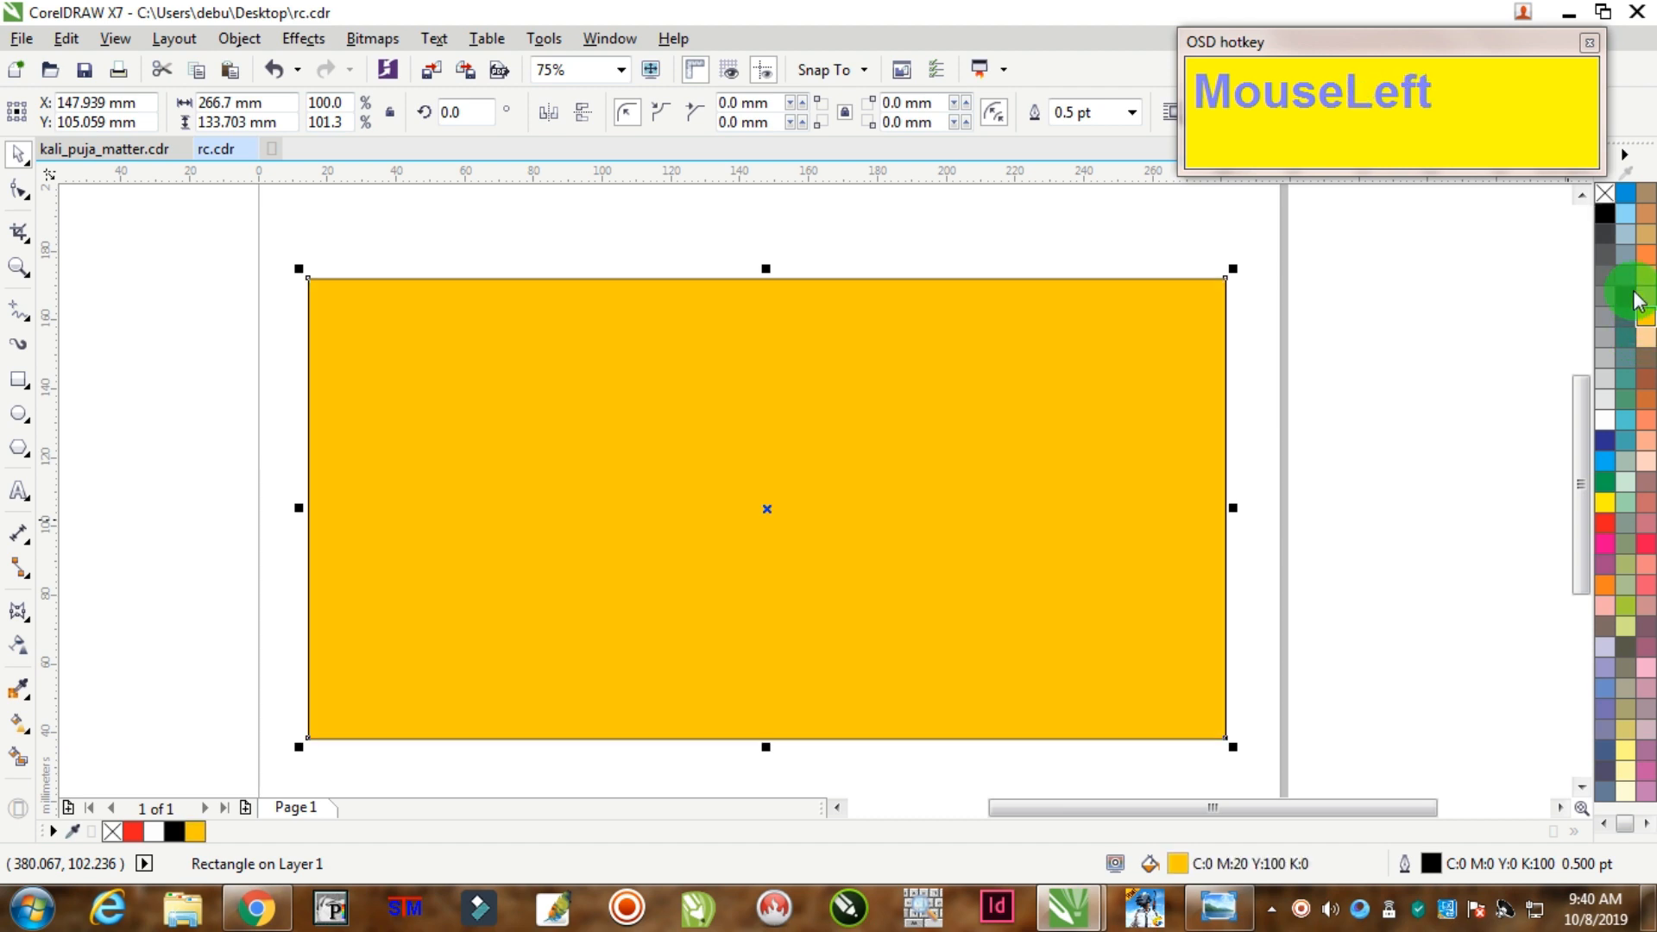
pyautogui.rightClick(1607, 197)
pyautogui.hotkey('ctrl', 'End')
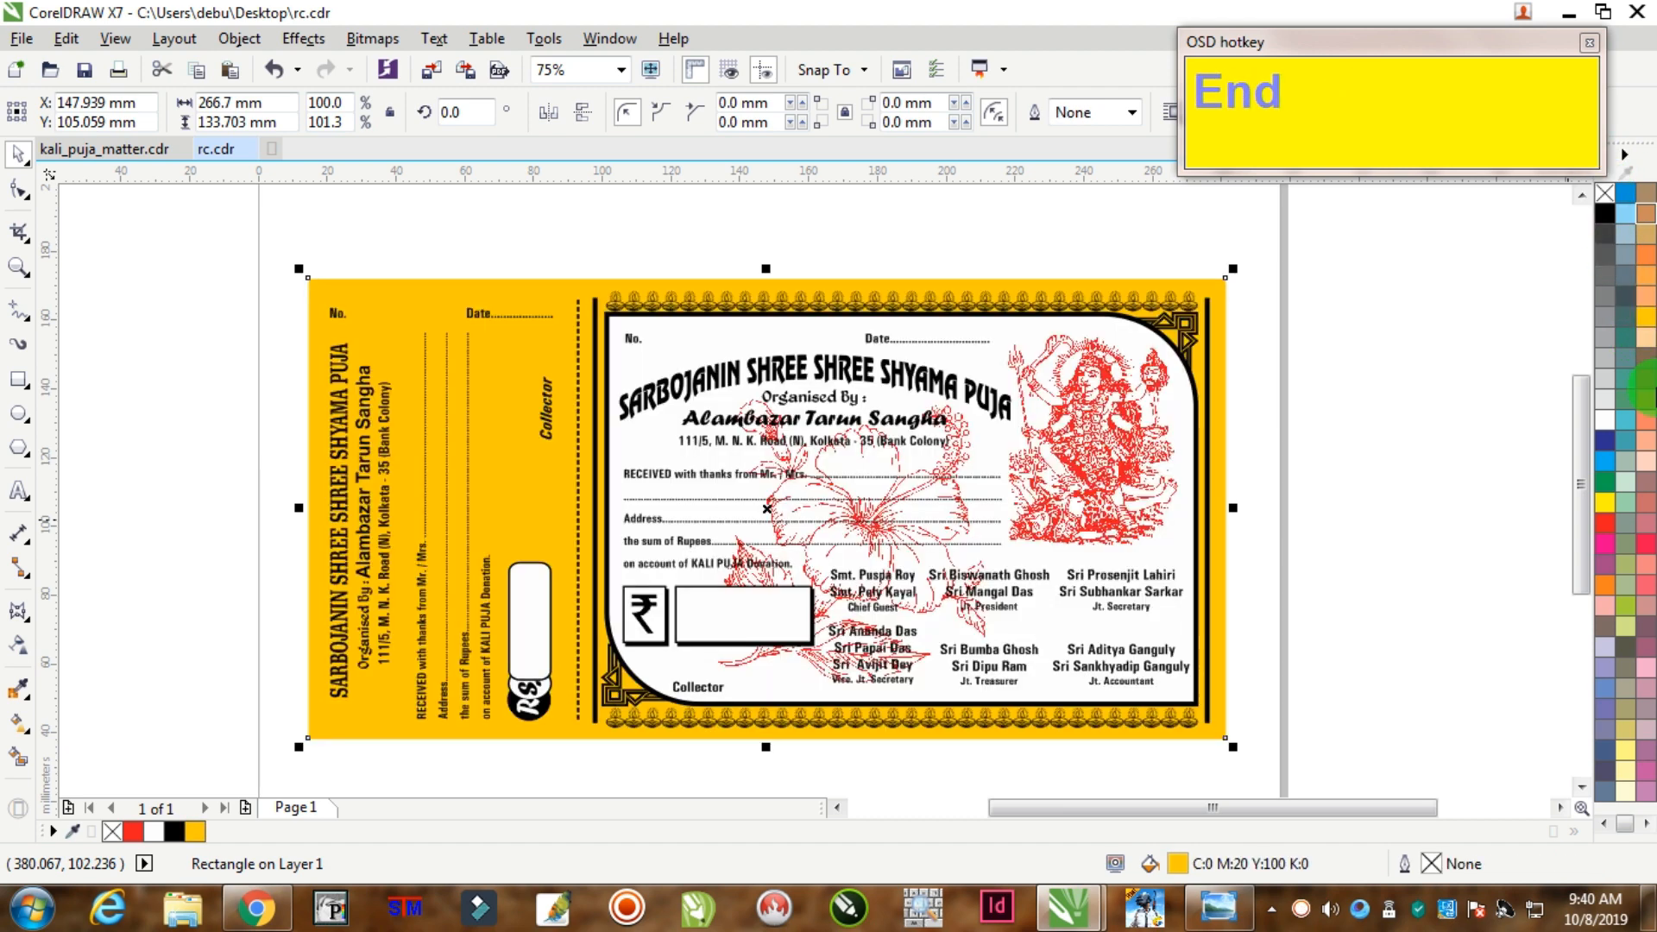
pyautogui.click(1626, 629)
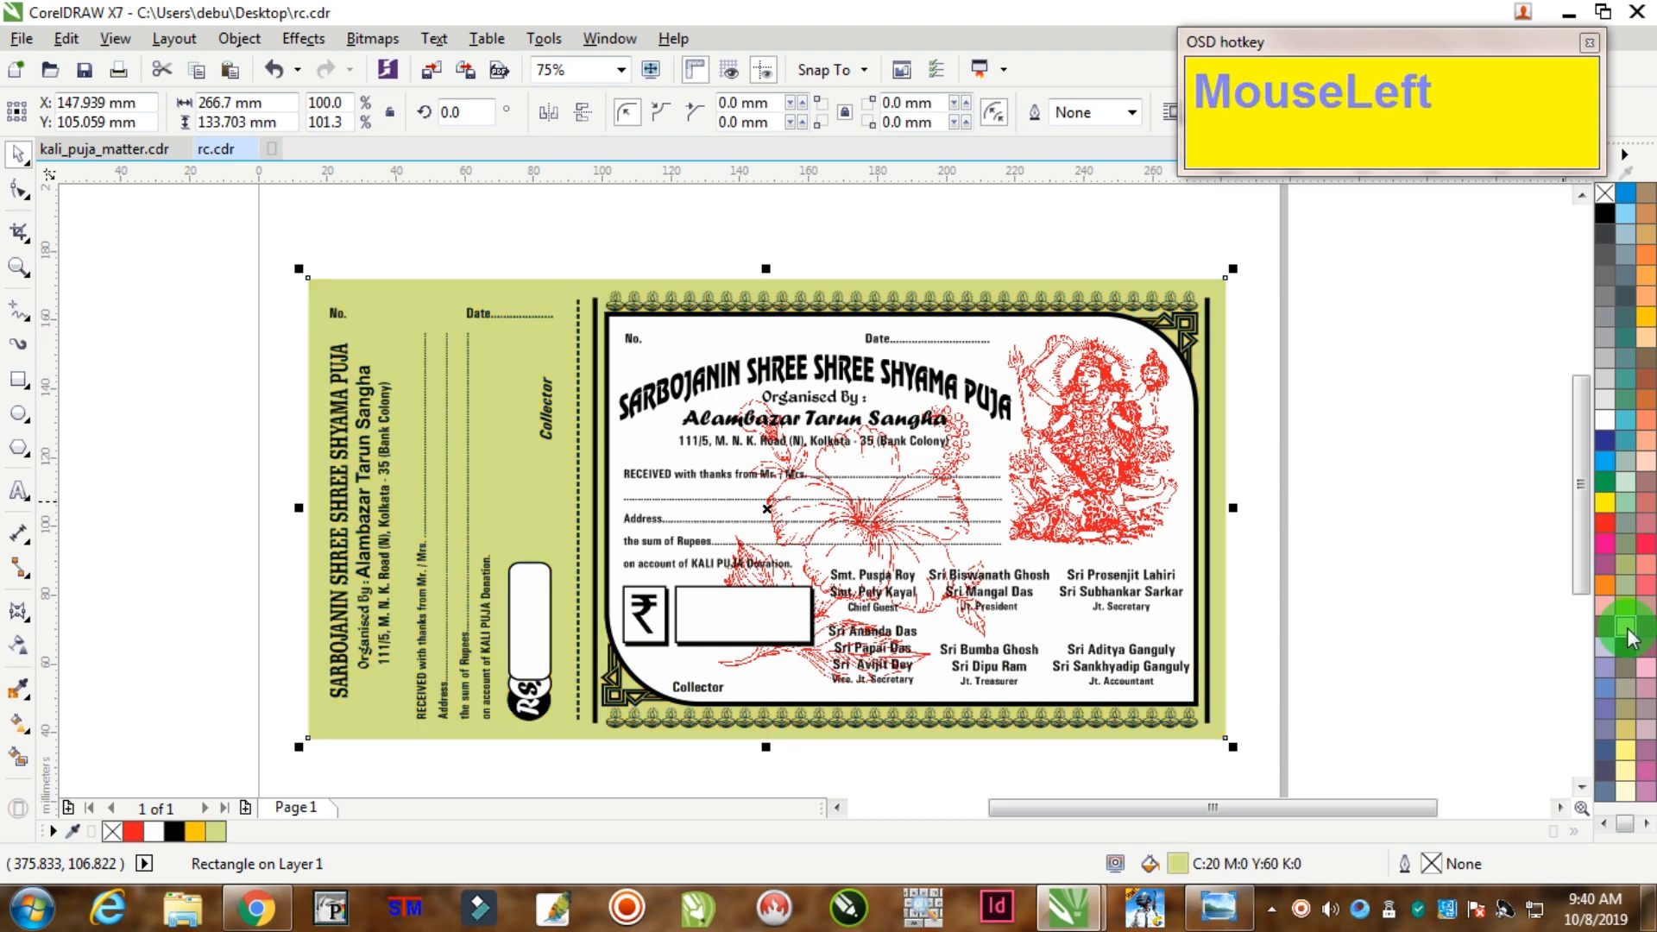
pyautogui.click(1372, 398)
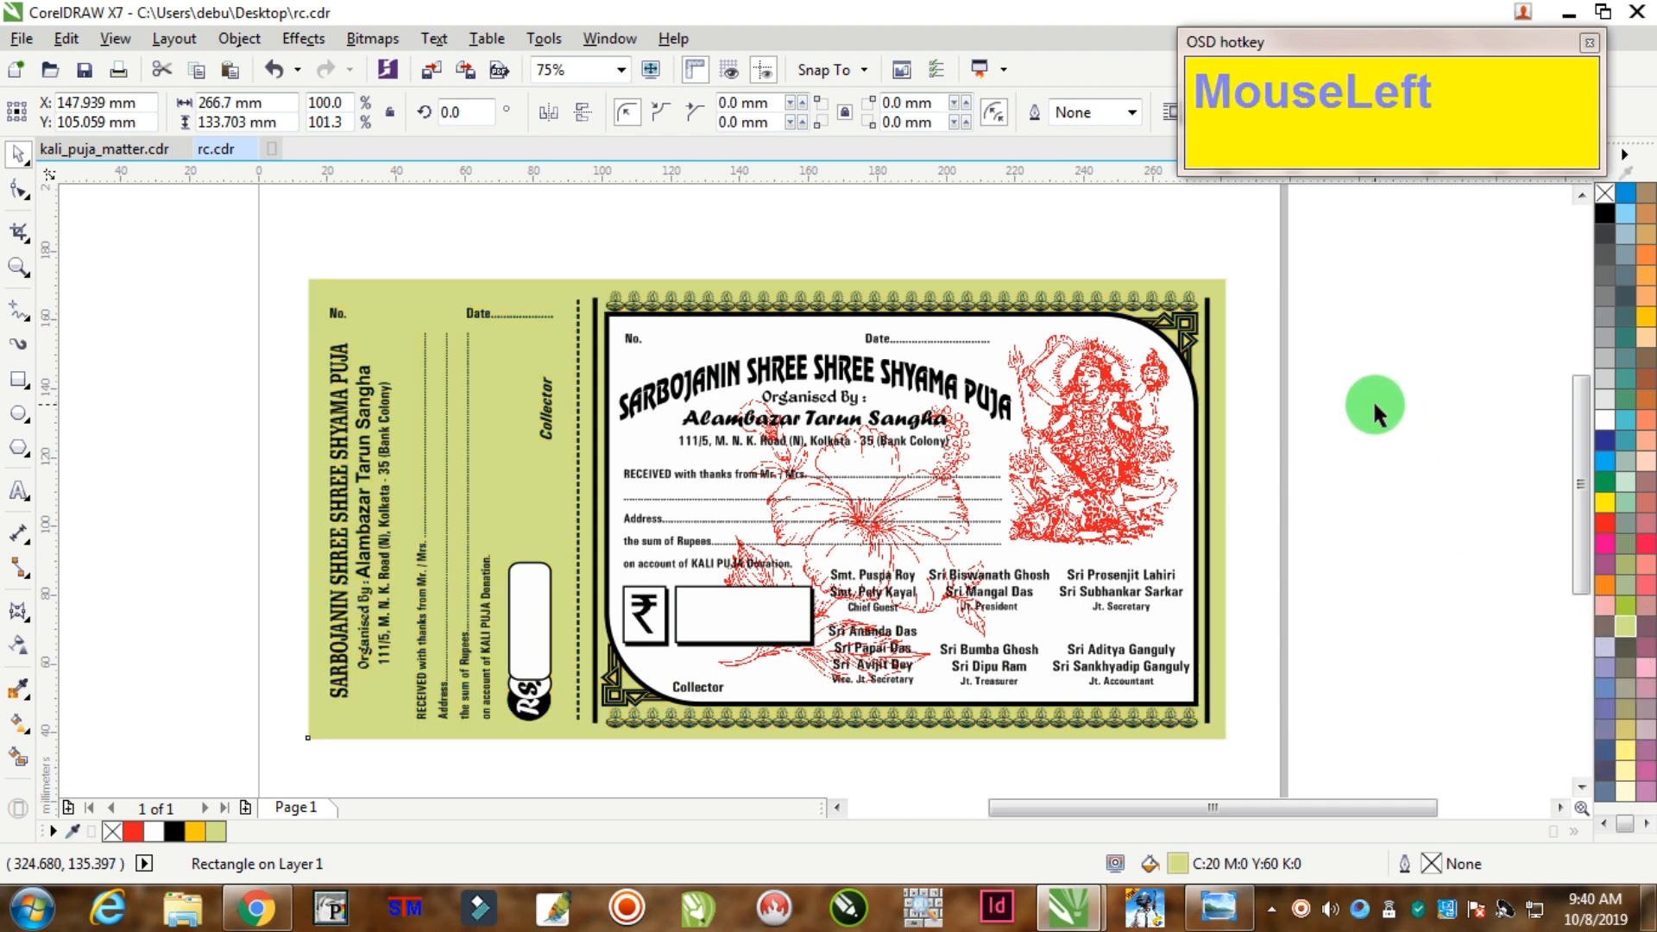
# Step: Fill the main receipt's bordered panel with the same light green
pyautogui.keyDown('ctrl'); pyautogui.click(1152, 341); pyautogui.keyUp('ctrl')
pyautogui.click(1298, 429)
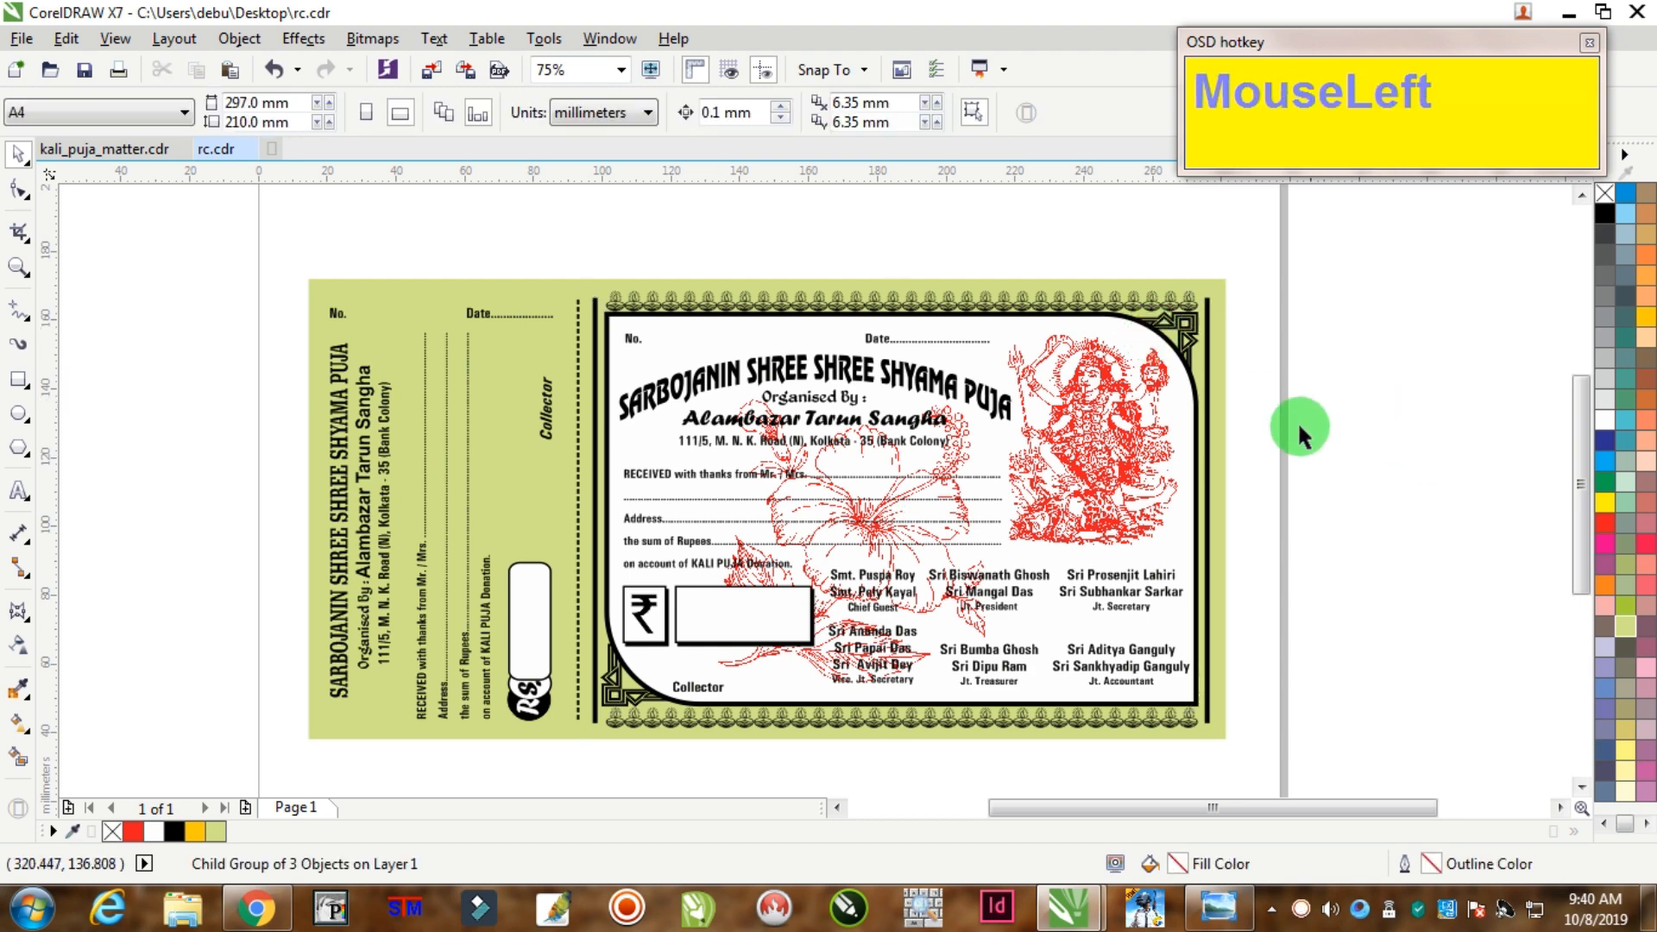
pyautogui.scroll(1, 1207, 567)
pyautogui.keyDown('ctrl'); pyautogui.click(1189, 565); pyautogui.keyUp('ctrl')
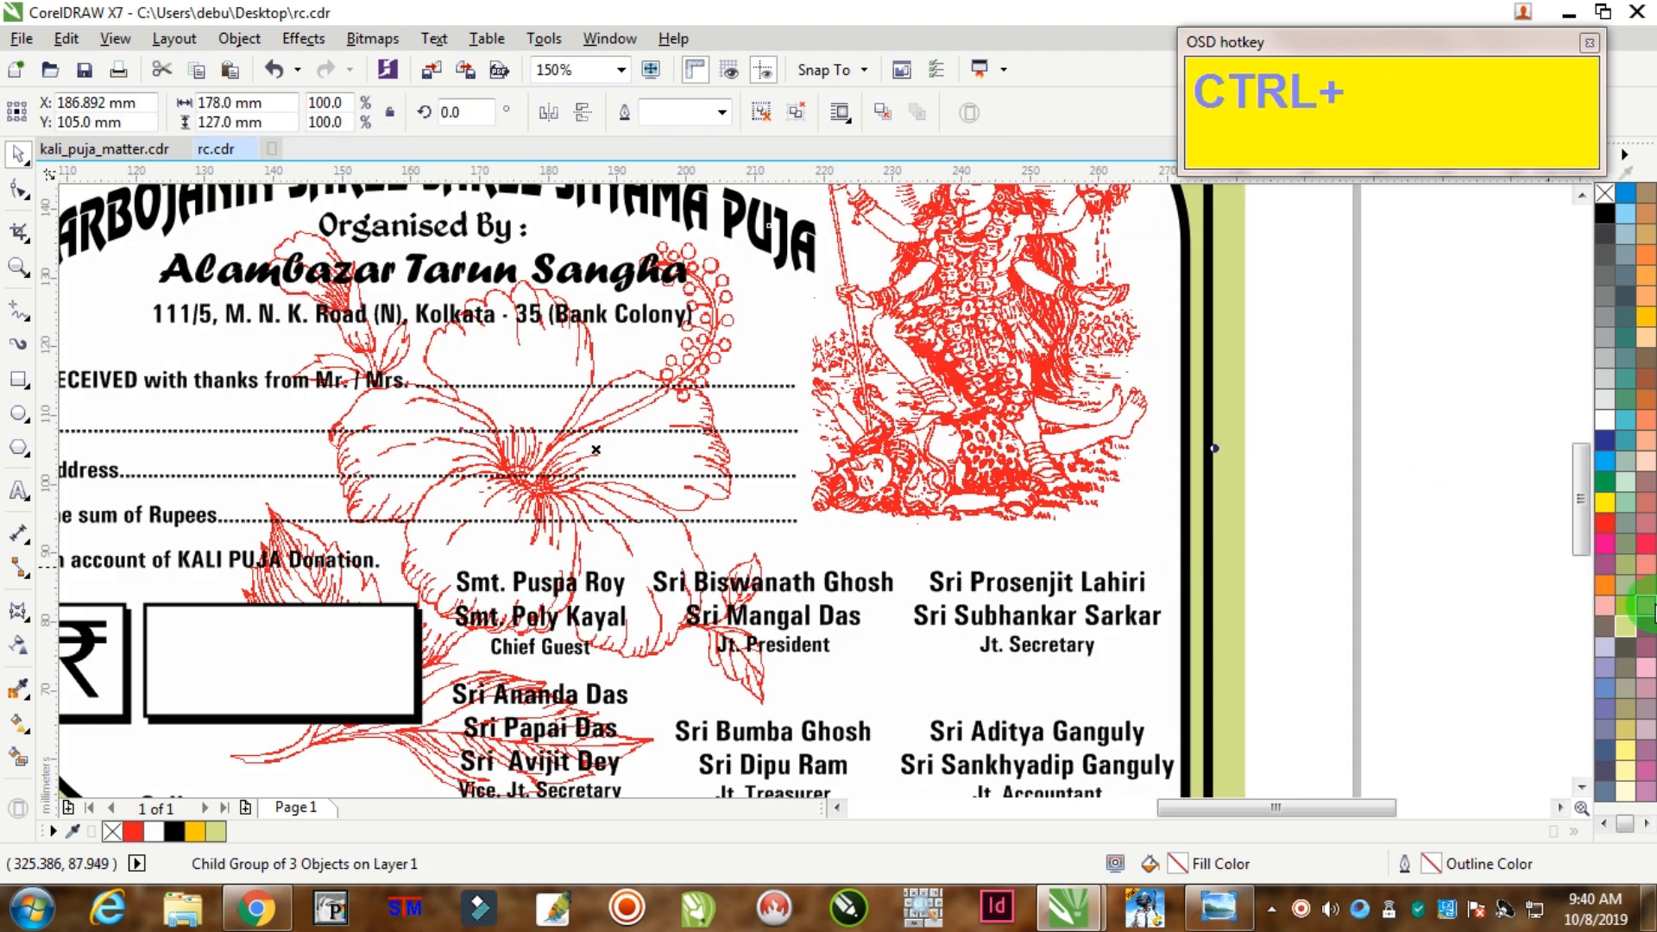
pyautogui.click(1626, 633)
pyautogui.scroll(-1, 1313, 578)
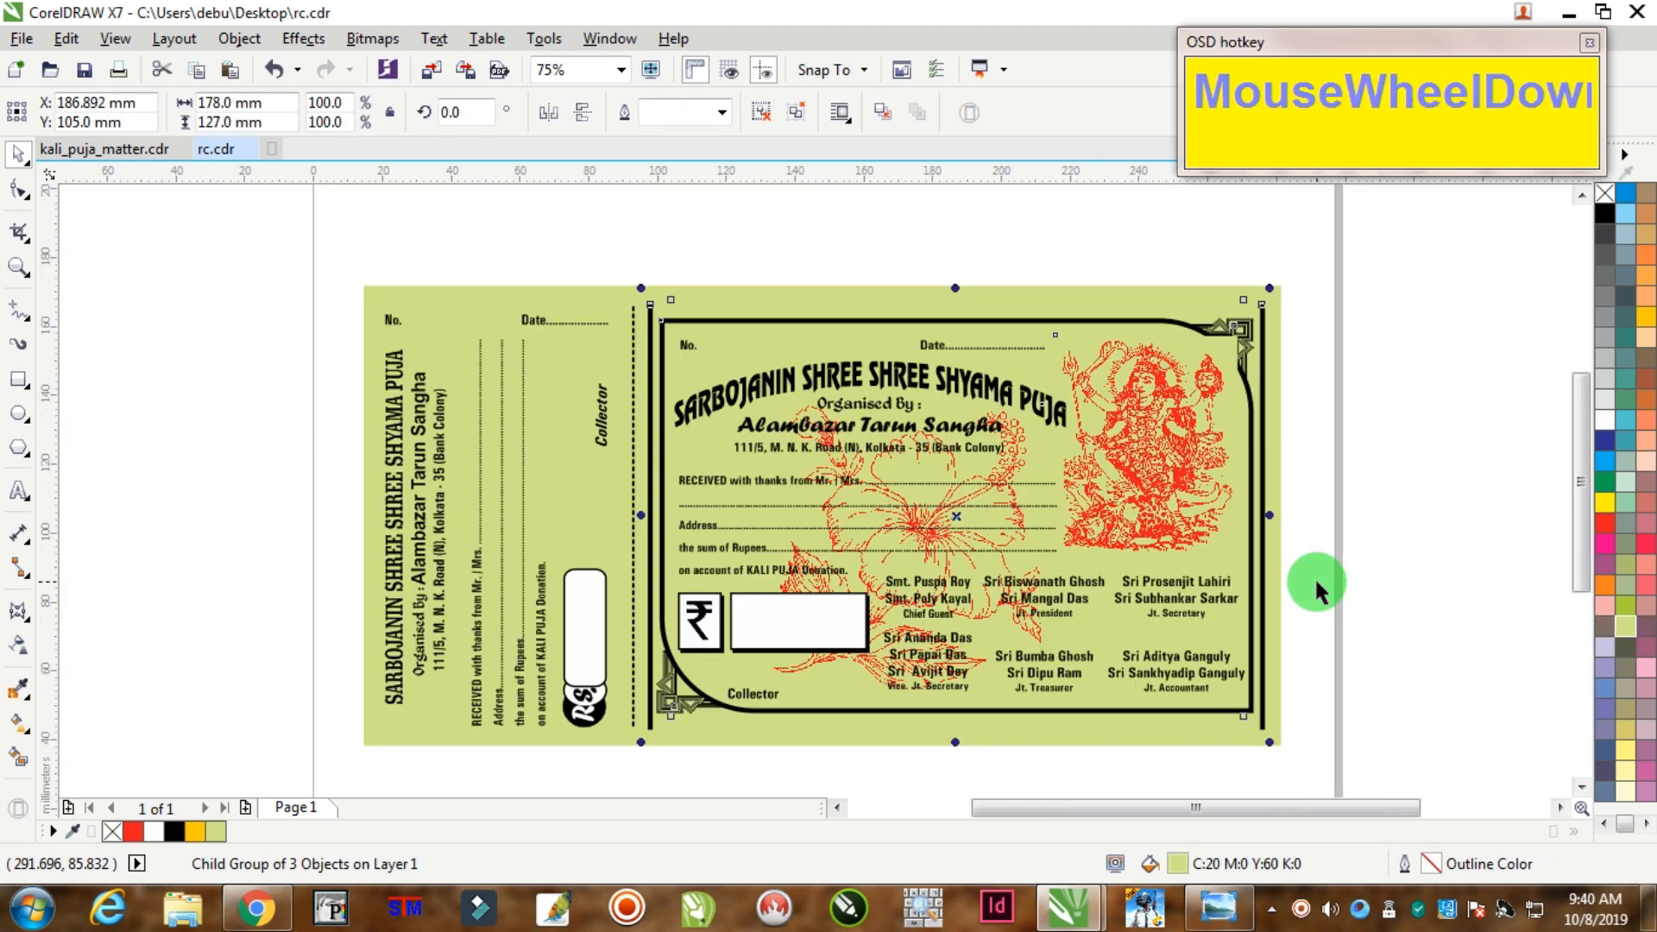
pyautogui.click(1375, 475)
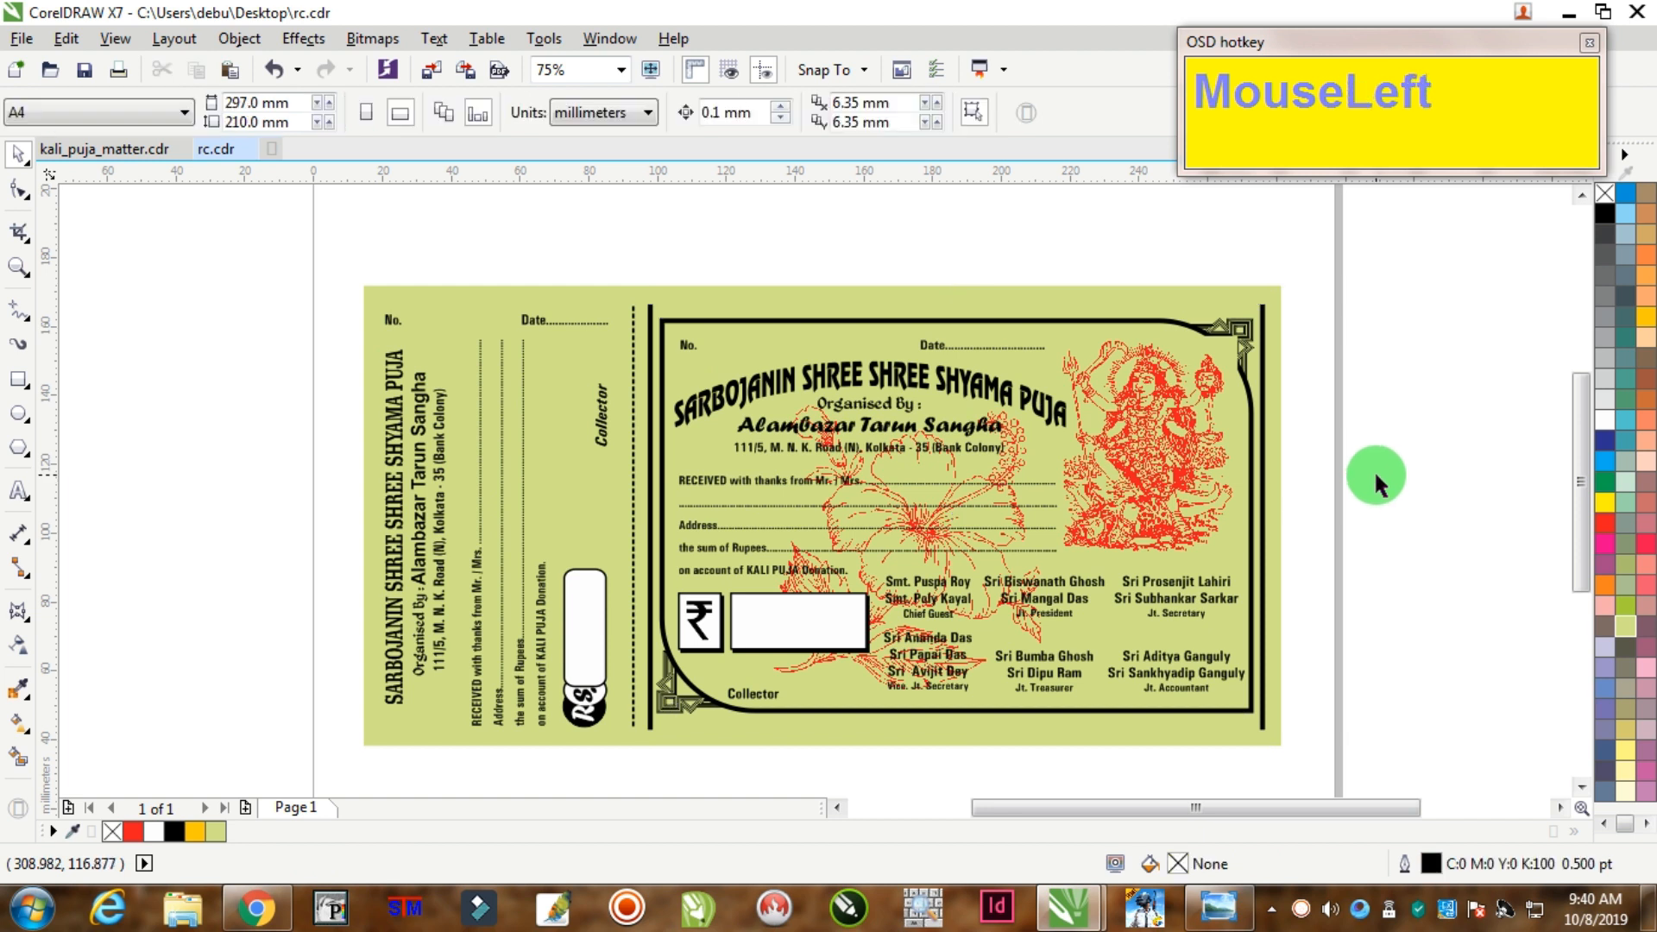
# Step: Zoom in on the receipt and ungroup it into separate pieces with Ctrl+U
pyautogui.click(16, 268)
pyautogui.moveTo(372, 281); pyautogui.dragTo(1334, 763)
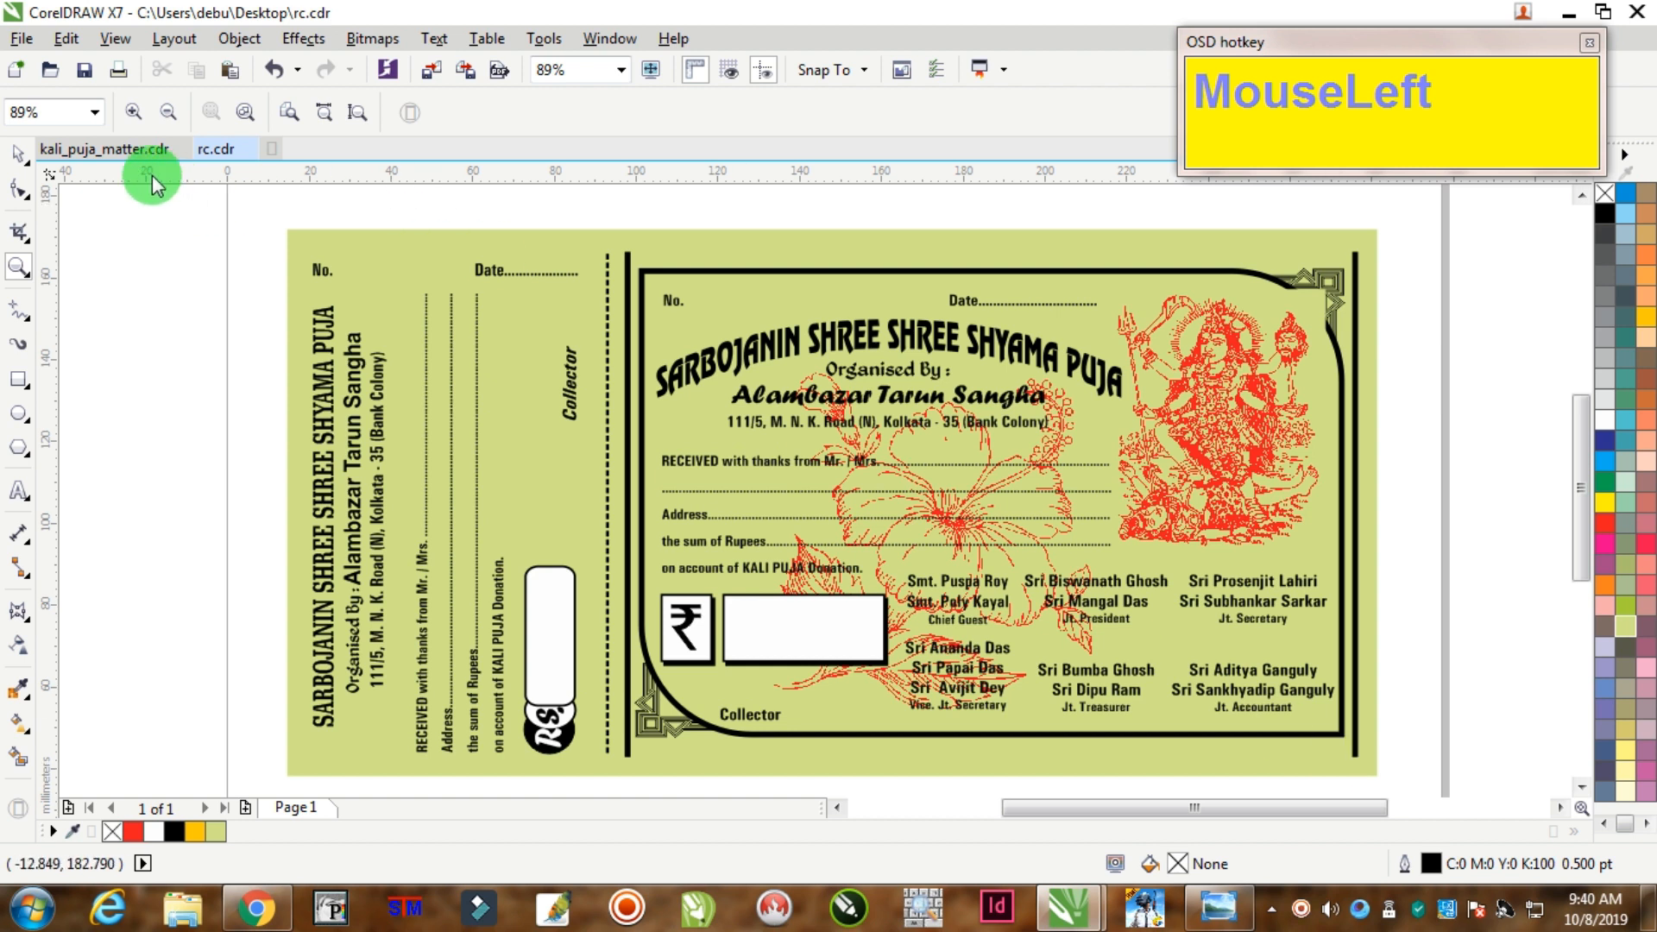
pyautogui.click(17, 153)
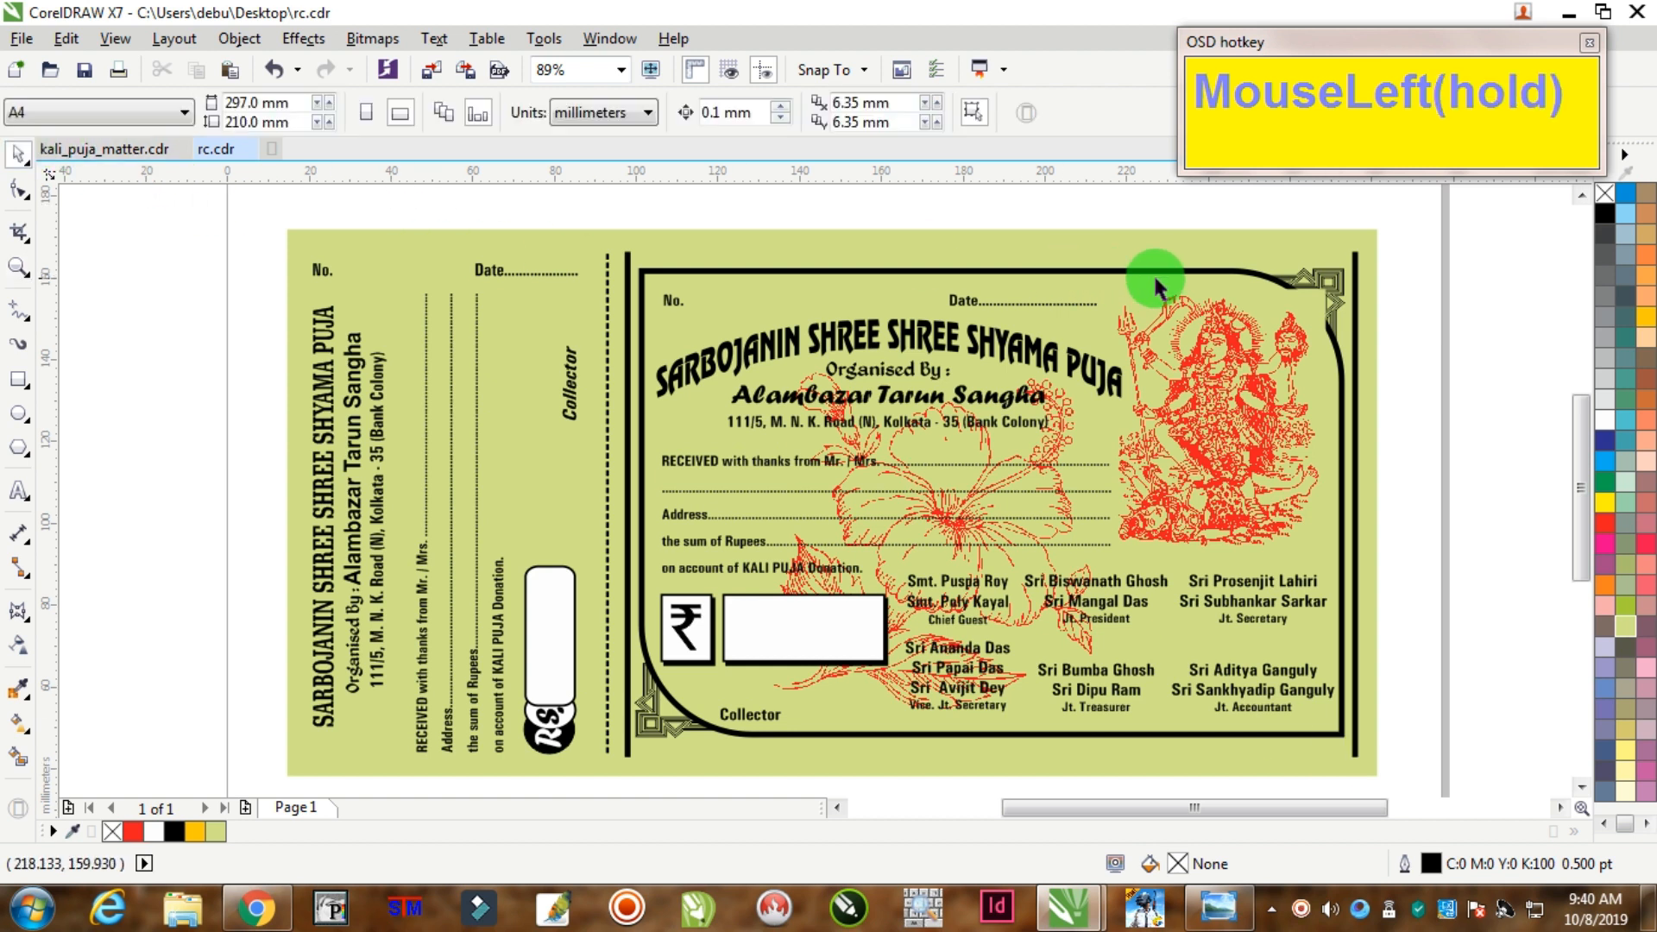
pyautogui.keyDown('ctrl'); pyautogui.click(1338, 340); pyautogui.keyUp('ctrl')
pyautogui.click(1420, 333)
pyautogui.click(1292, 275)
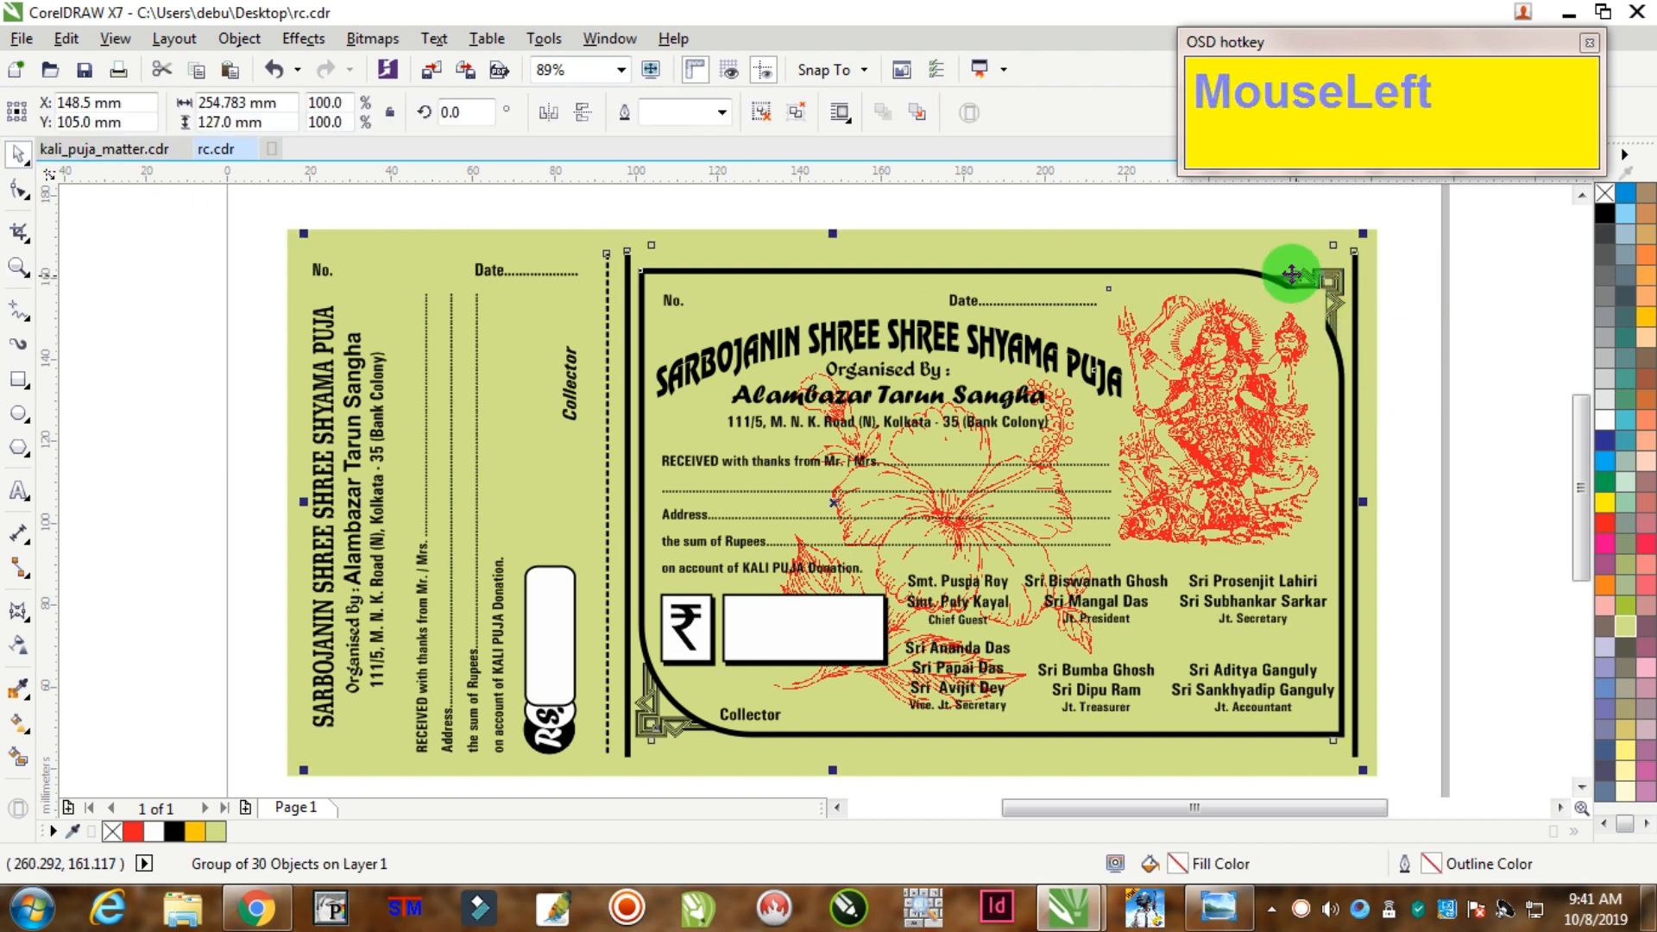
pyautogui.hotkey('ctrl', 'u')
pyautogui.hotkey('ctrl', 'u')
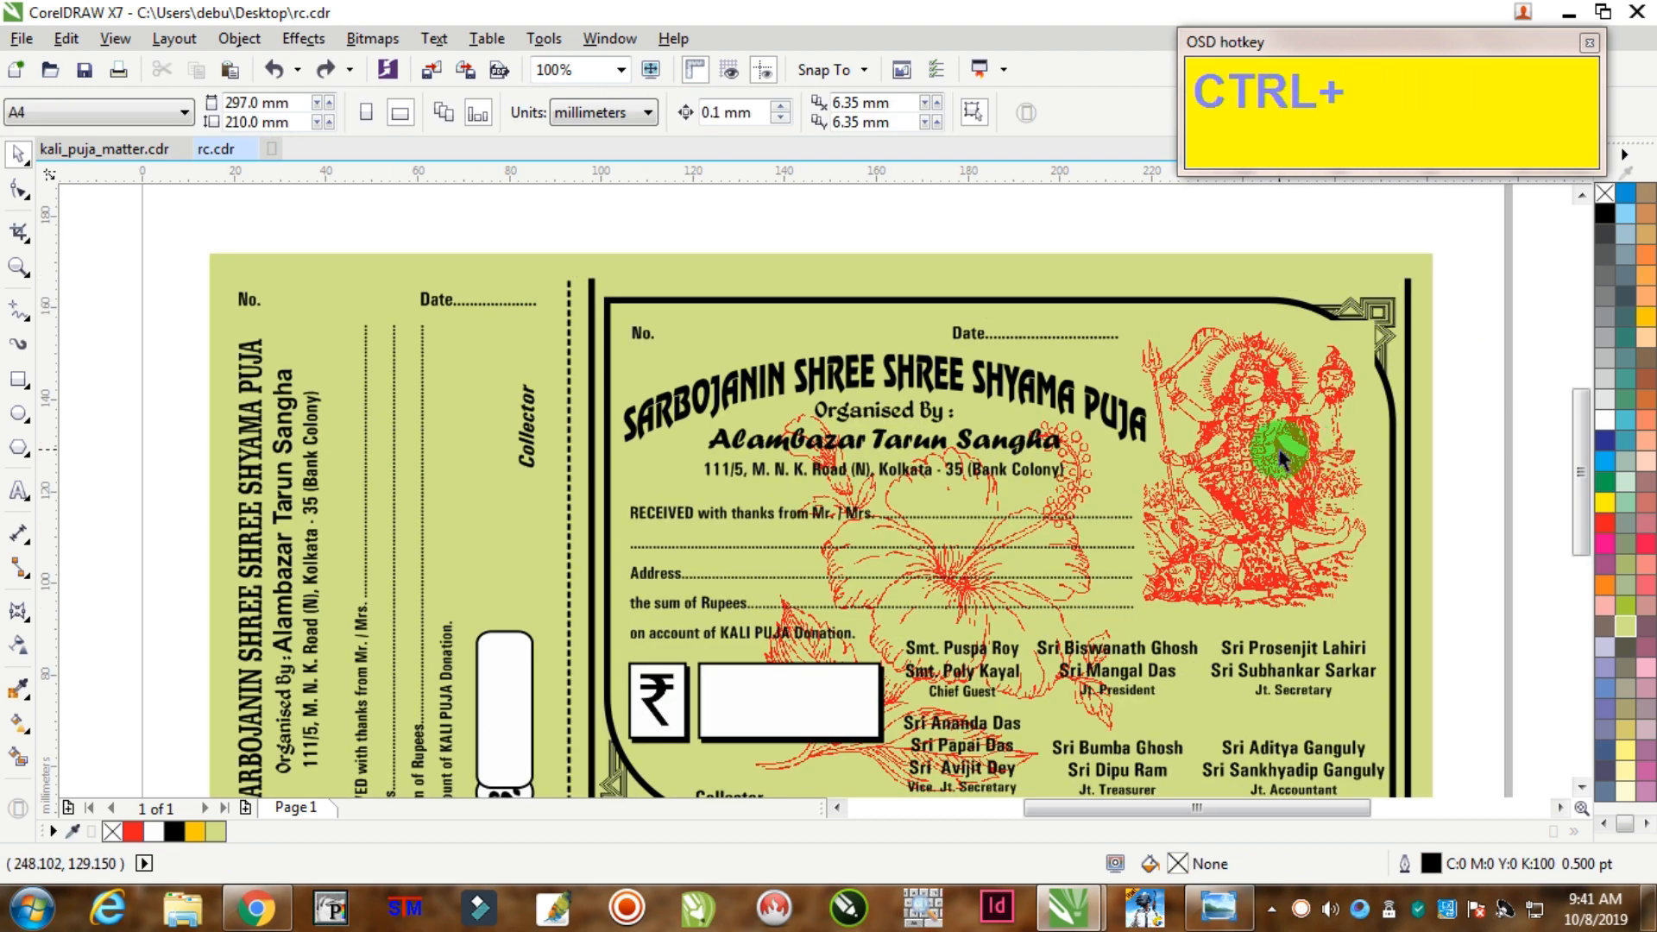
# Step: Remove the green fill from the Kali image so it shows transparently
pyautogui.click(1285, 448)
pyautogui.click(1606, 195)
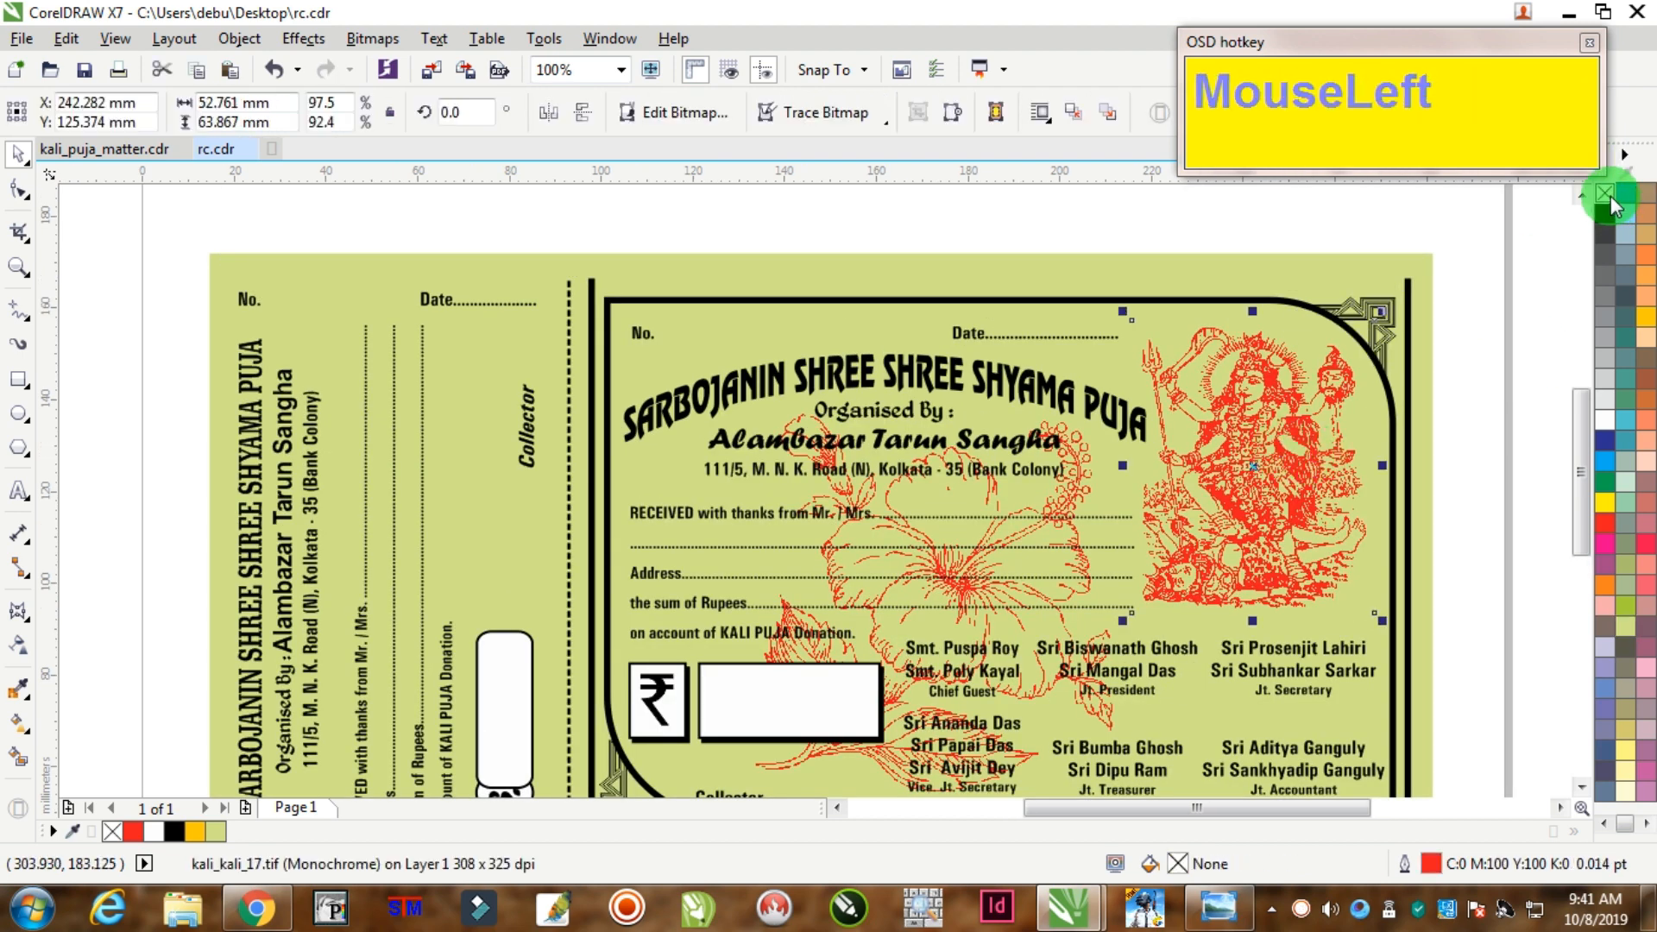
pyautogui.click(1477, 300)
pyautogui.scroll(-2, 1415, 371)
pyautogui.click(18, 267)
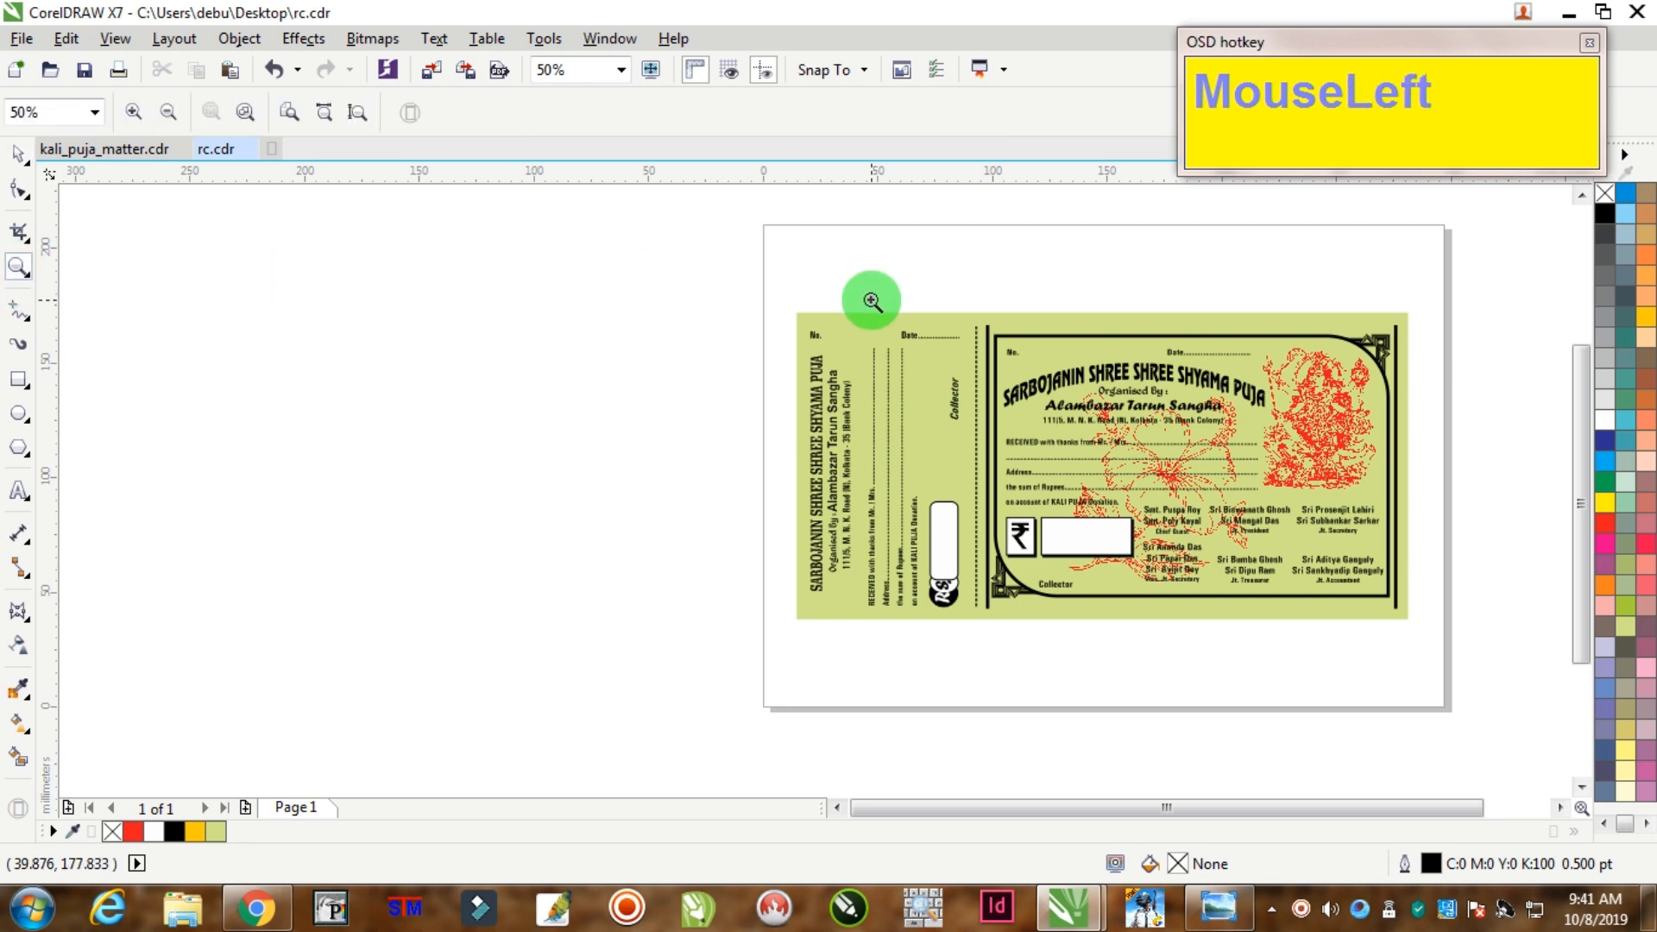
pyautogui.moveTo(761, 231); pyautogui.dragTo(1464, 629)
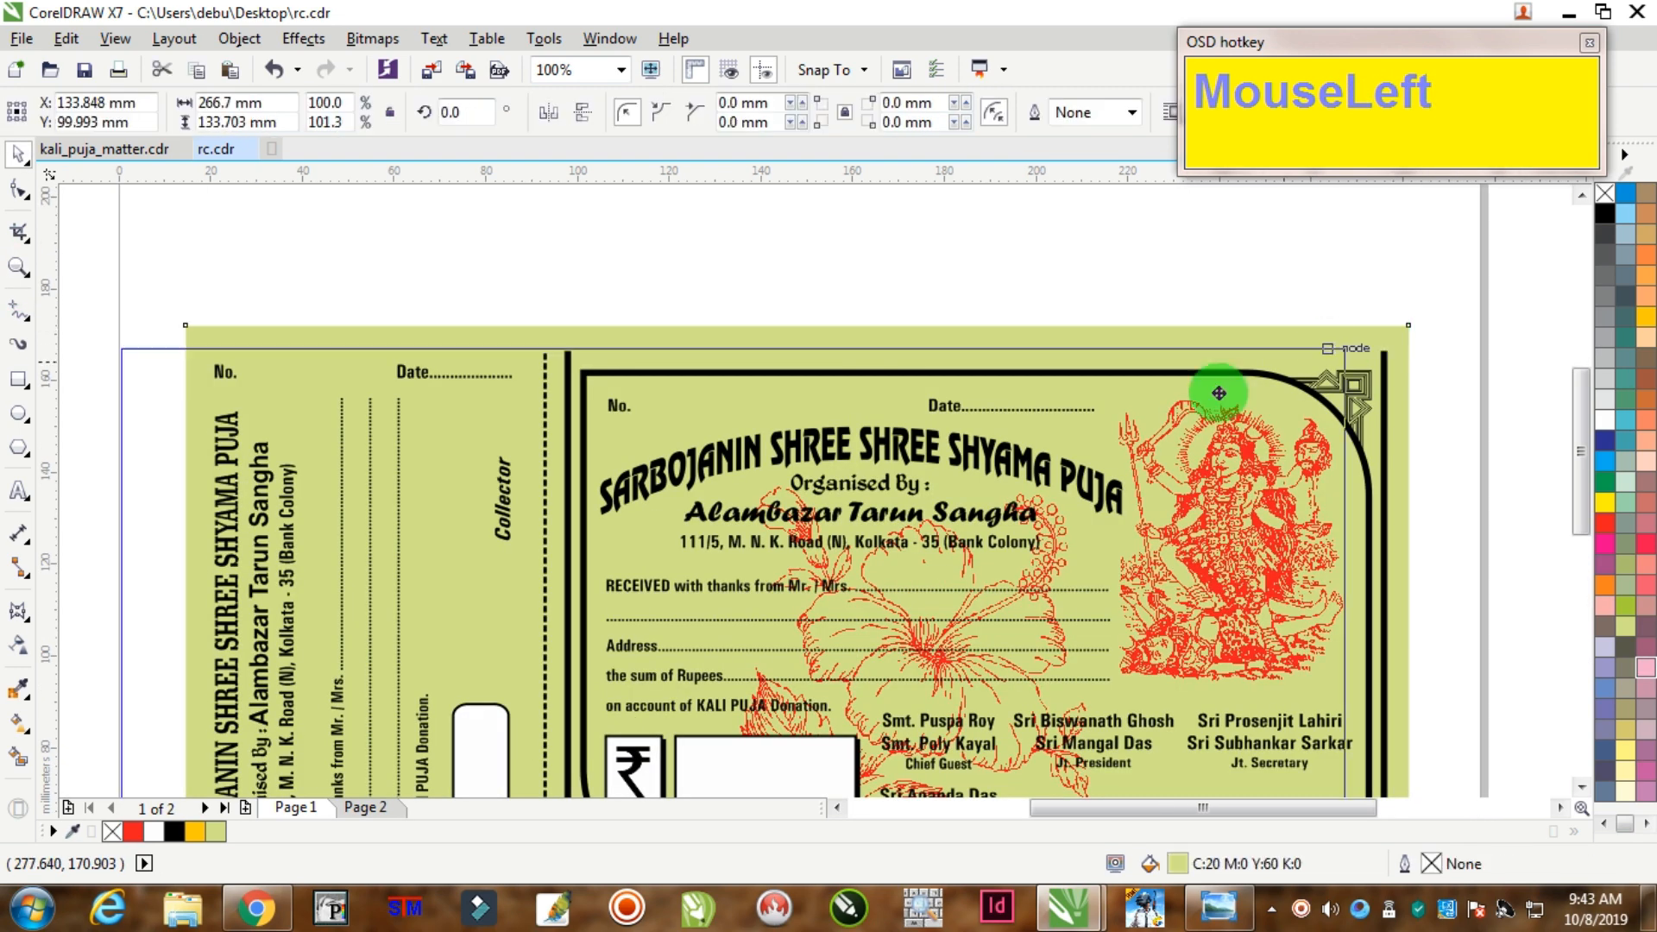
# Step: Undo an accidental move of the background rectangle, then marquee-select the top border row
pyautogui.moveTo(1219, 393); pyautogui.dragTo(1147, 451)
pyautogui.hotkey('ctrl', 'z')
pyautogui.moveTo(1485, 251); pyautogui.dragTo(561, 393)
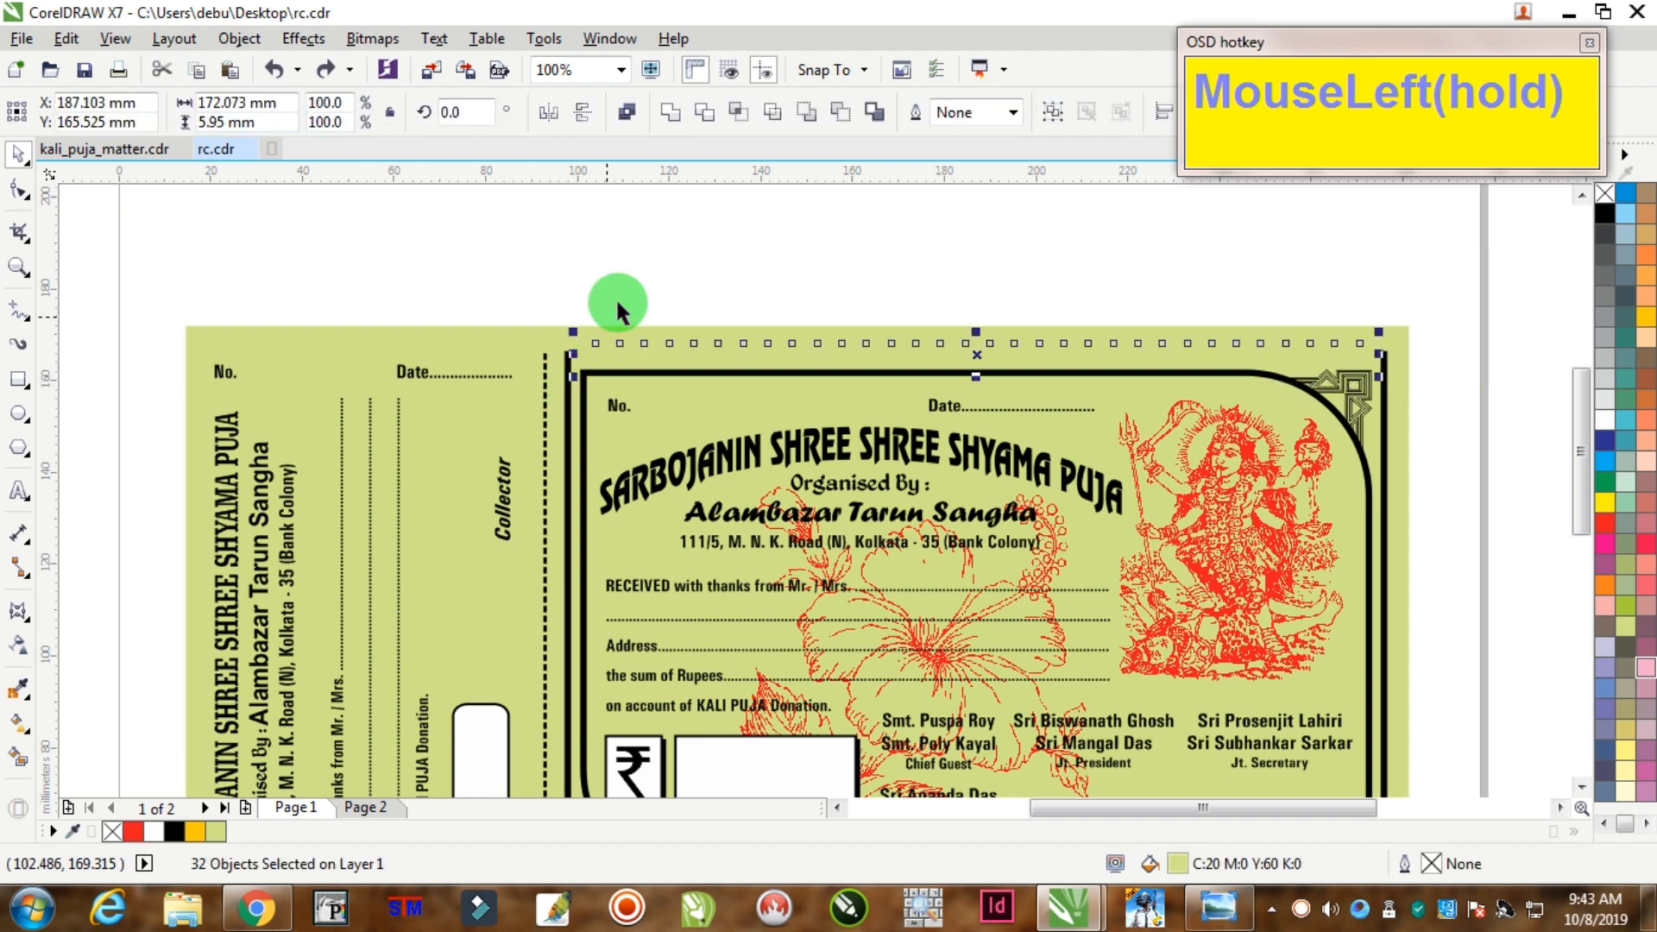
pyautogui.click(1464, 333)
pyautogui.scroll(-2, 1146, 629)
pyautogui.scroll(2, 1293, 587)
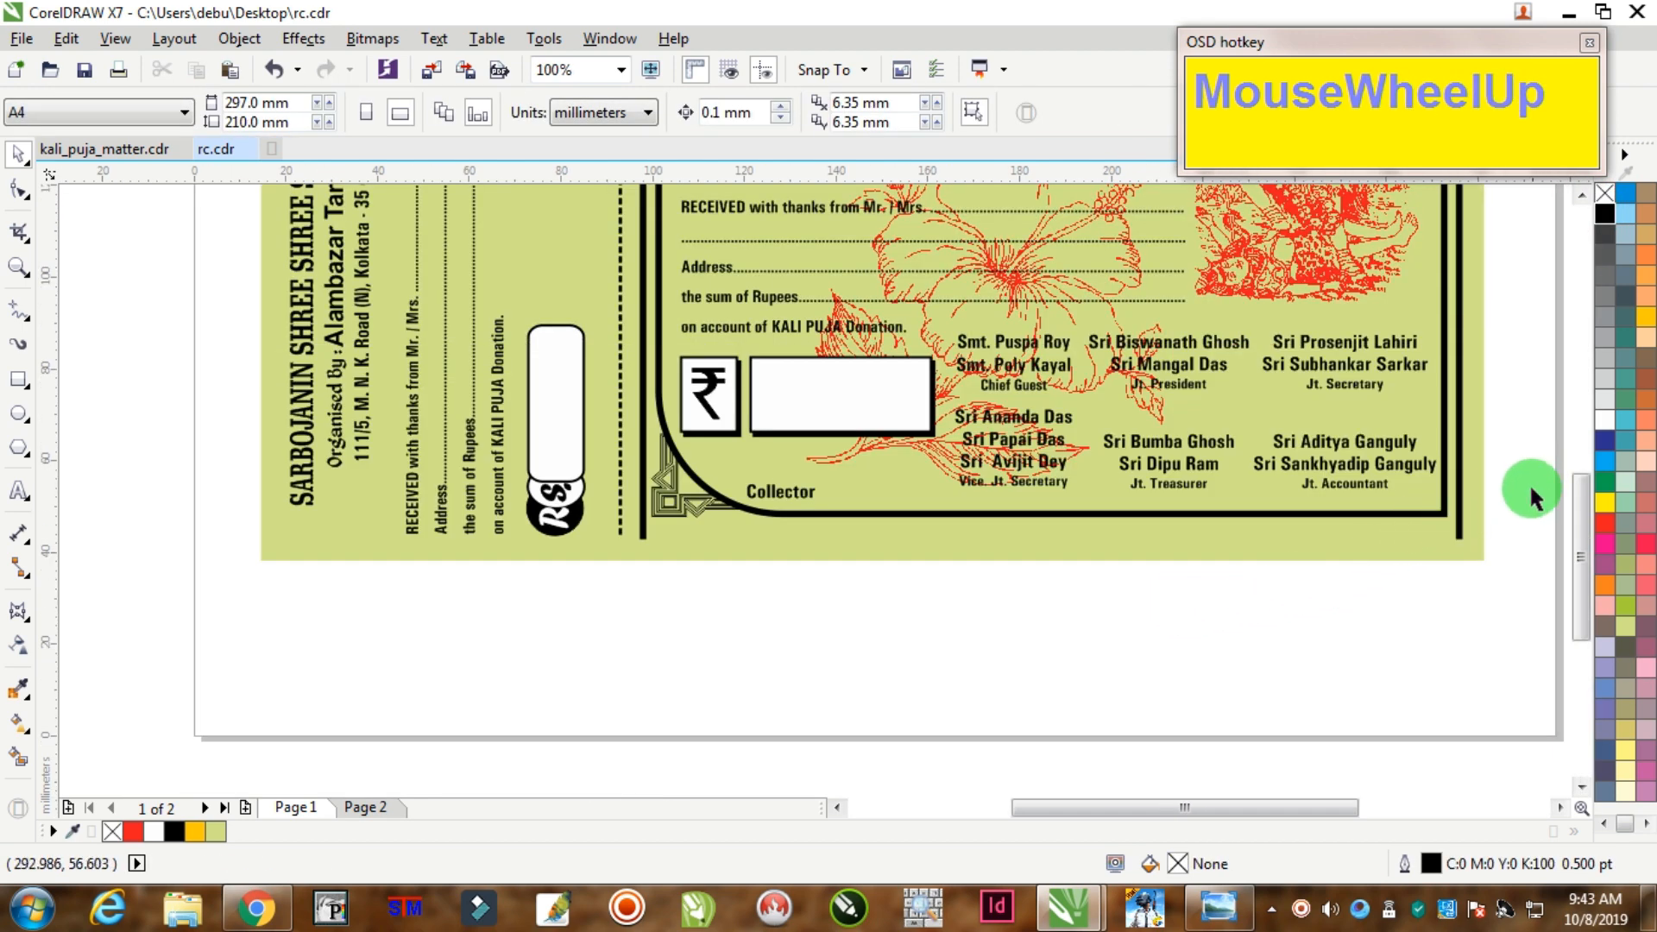
# Step: Recolour the bottom decorative lamp border row with a green palette swatch
pyautogui.moveTo(1531, 484); pyautogui.dragTo(619, 622)
pyautogui.click(1607, 315)
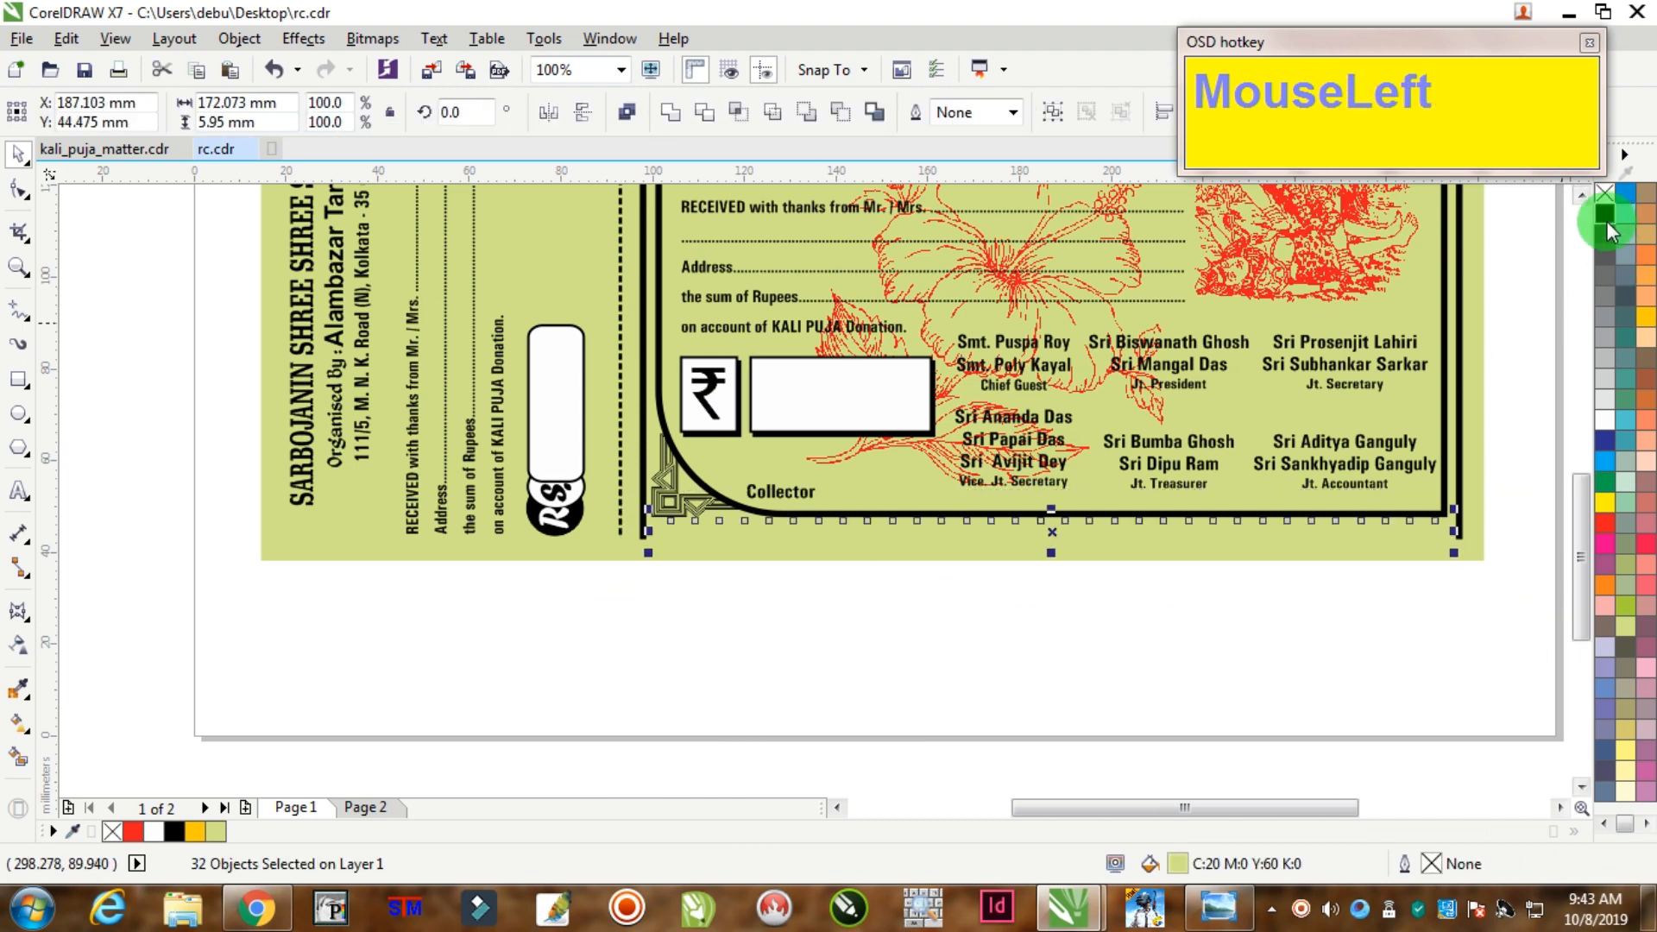
pyautogui.click(1196, 674)
pyautogui.scroll(-2, 1157, 583)
pyautogui.scroll(-1, 1188, 546)
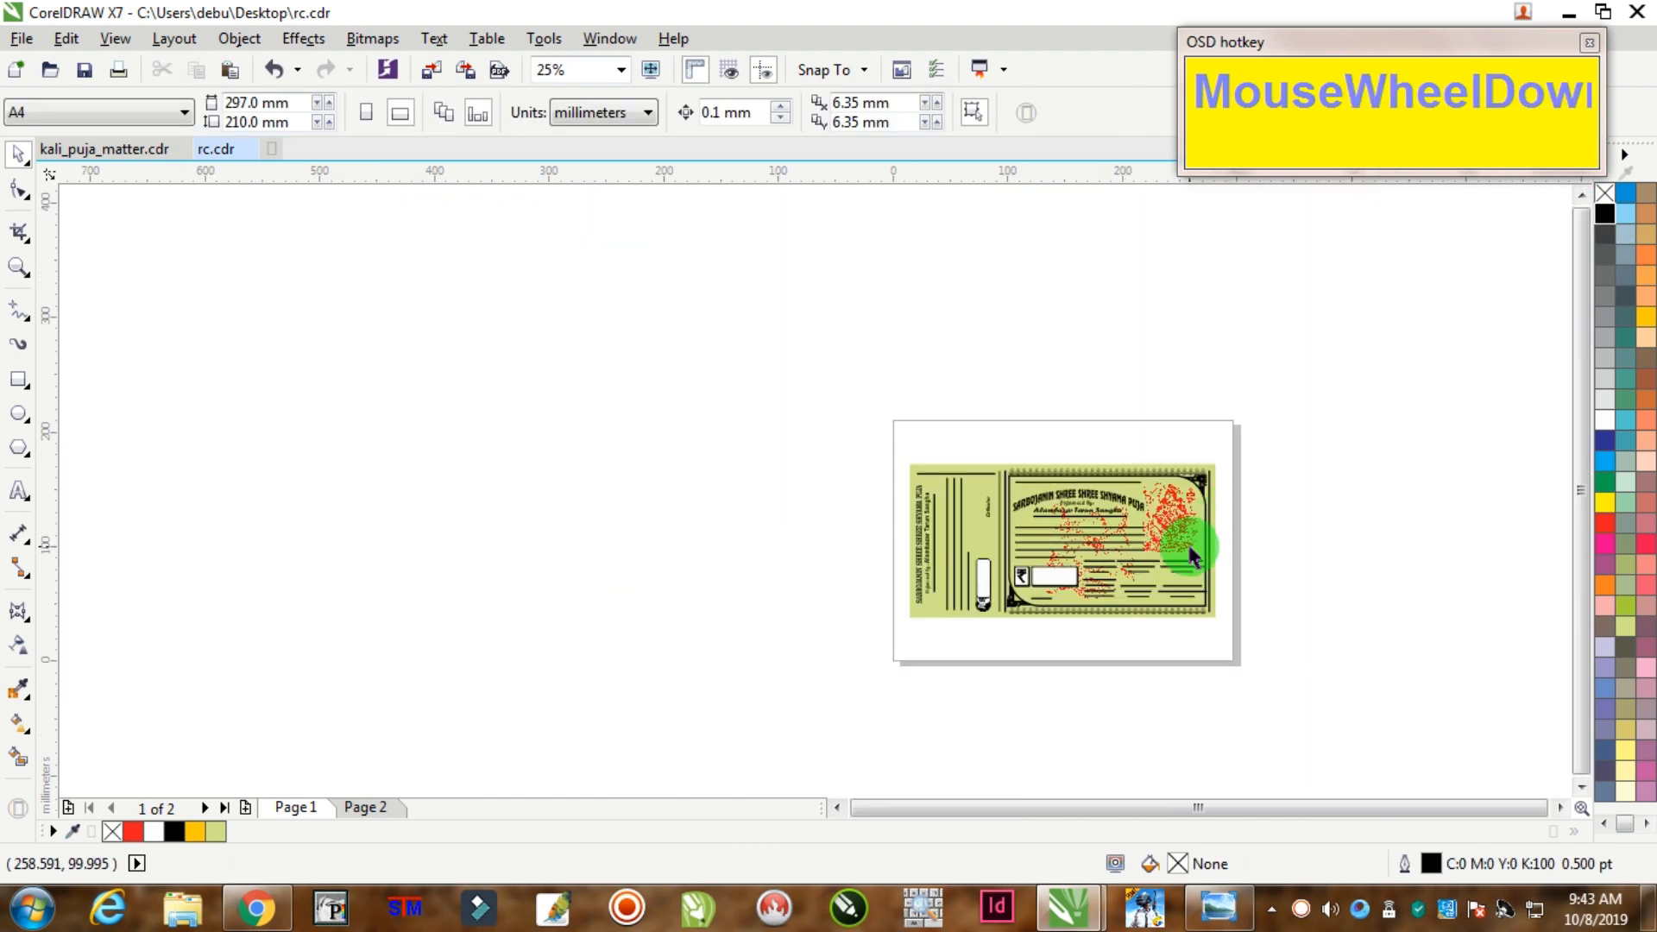
pyautogui.scroll(2, 1157, 581)
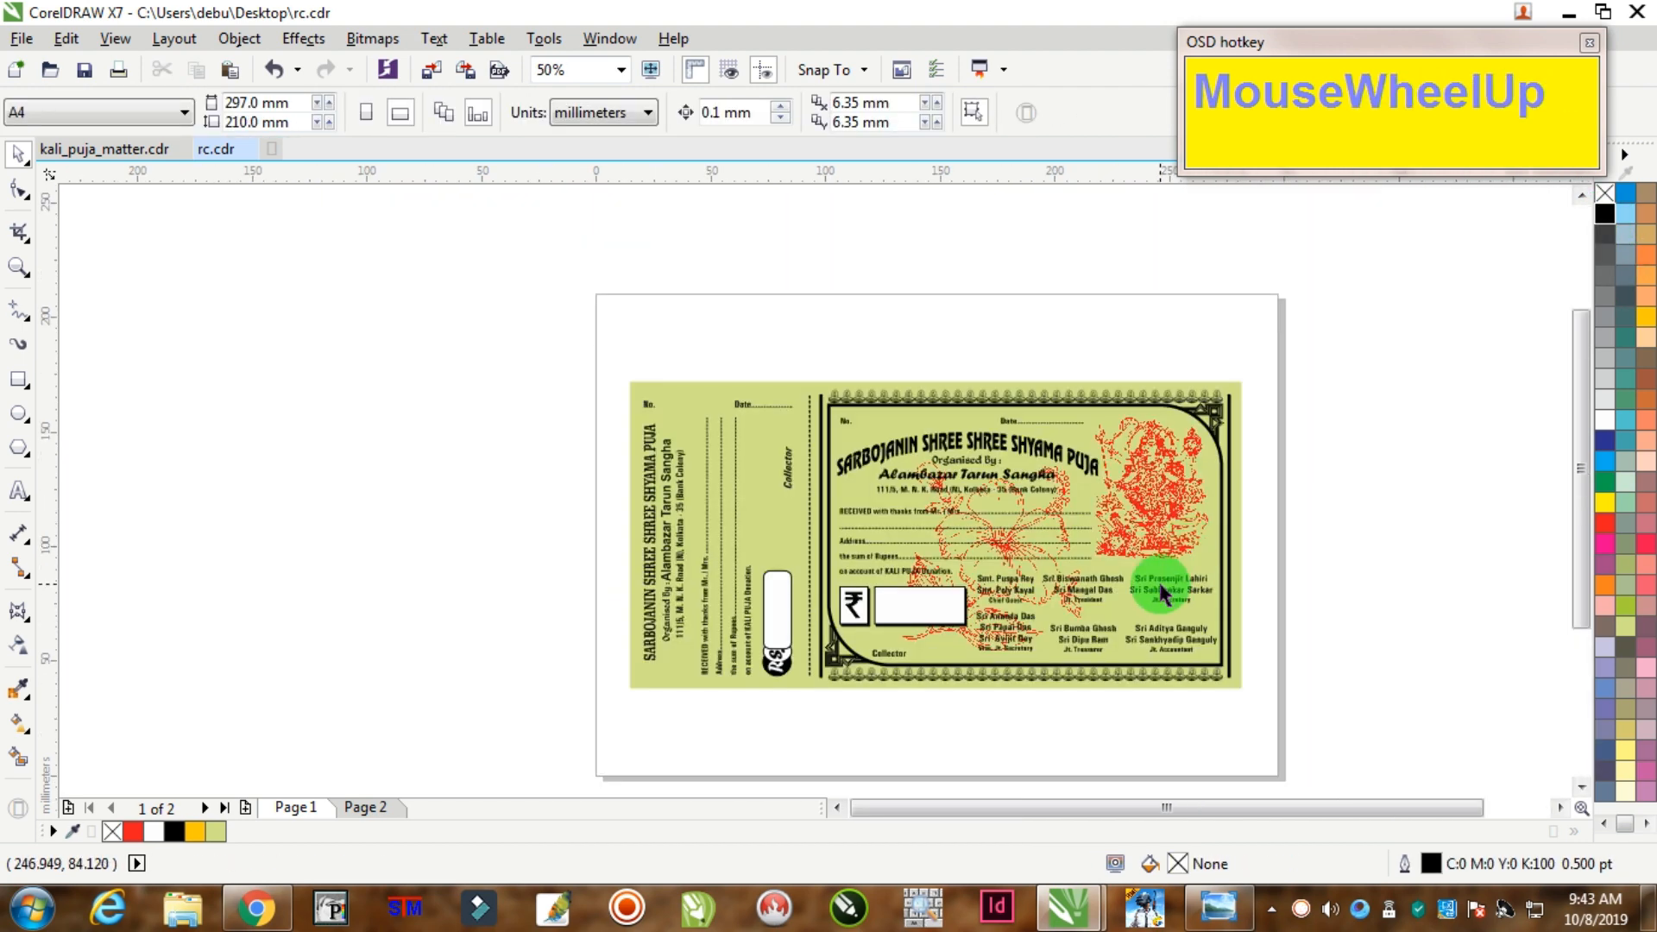
pyautogui.click(18, 268)
pyautogui.moveTo(603, 359); pyautogui.dragTo(1275, 708)
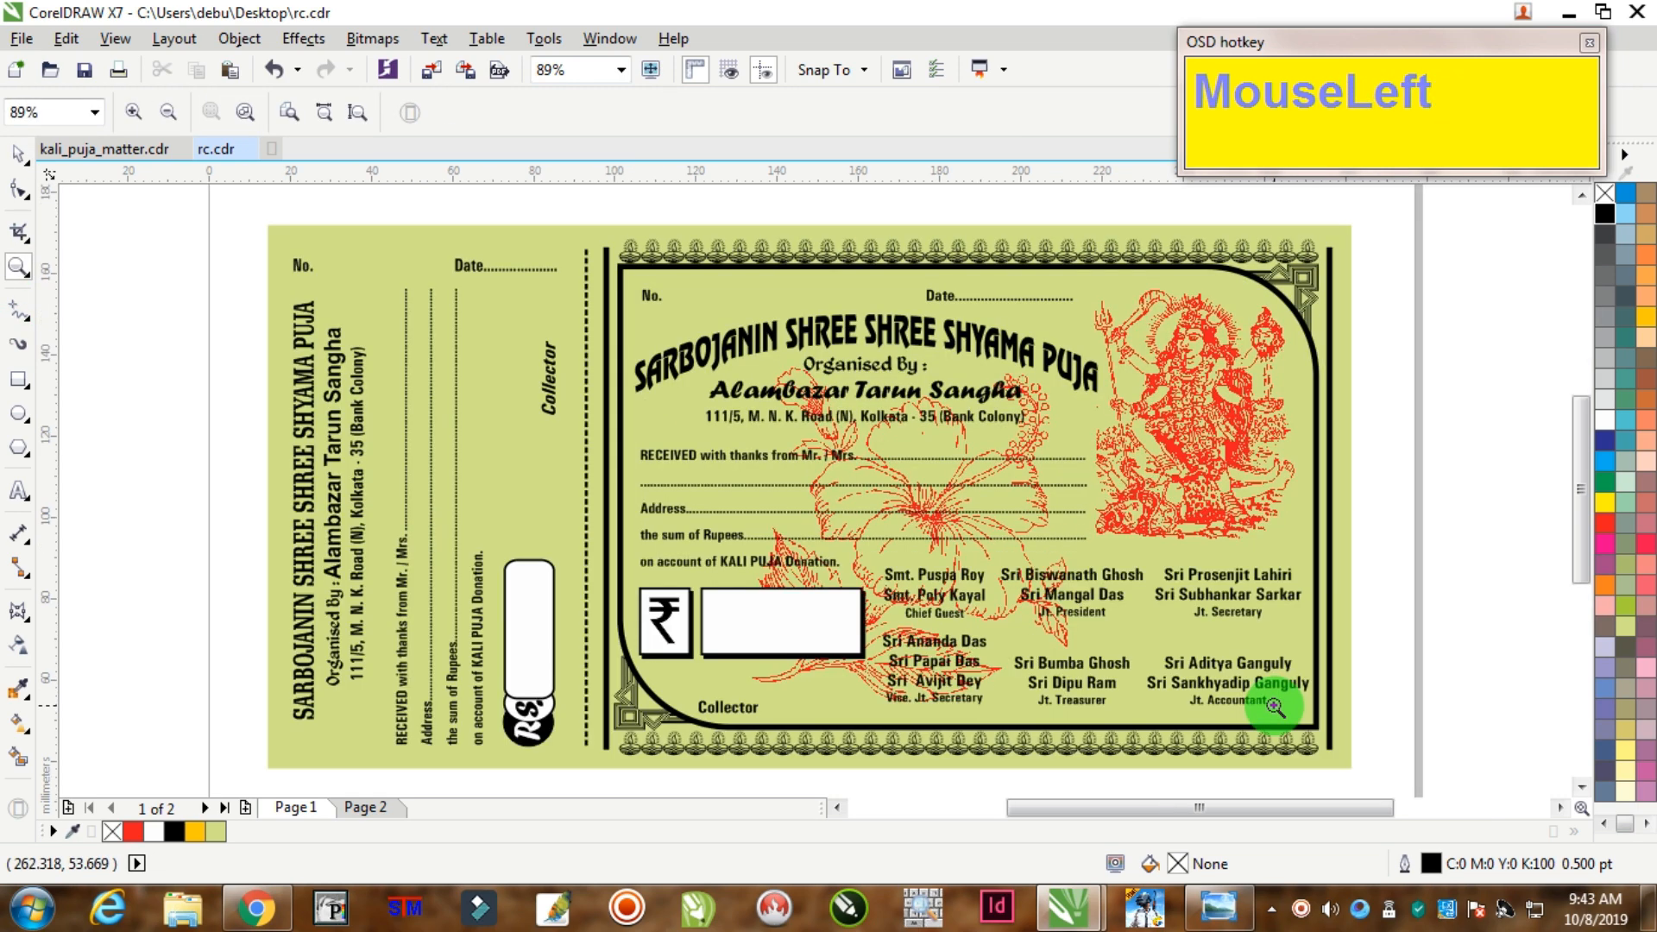